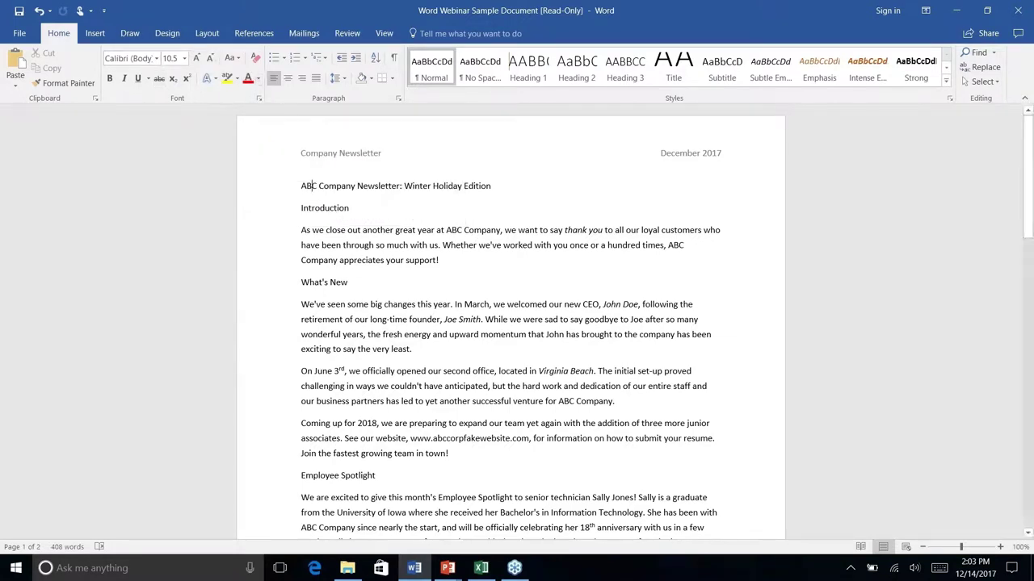
Step: Show the Quick Access Toolbar below the ribbon
right_click(269, 80)
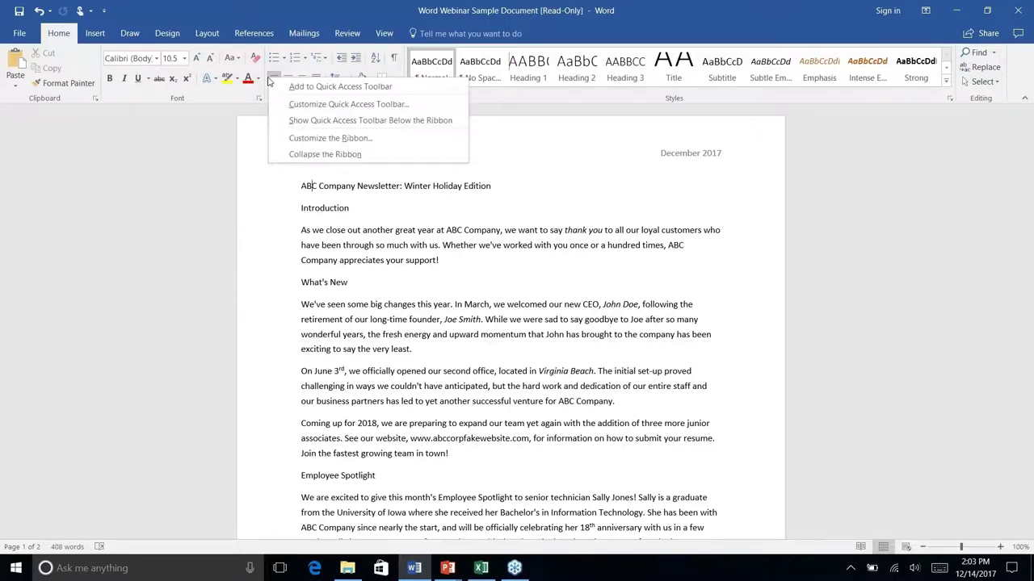
click(353, 121)
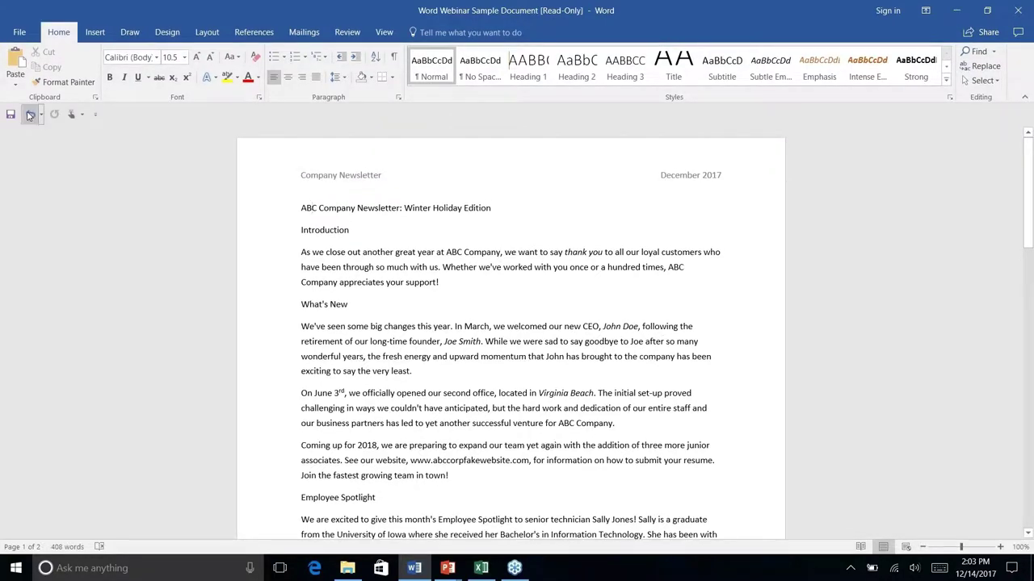
right_click(276, 82)
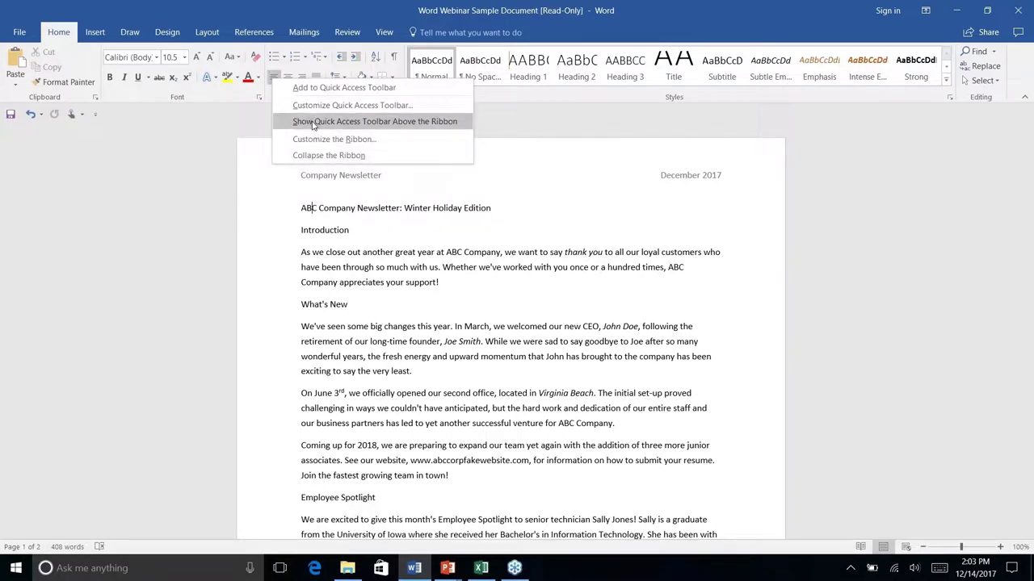
click(129, 118)
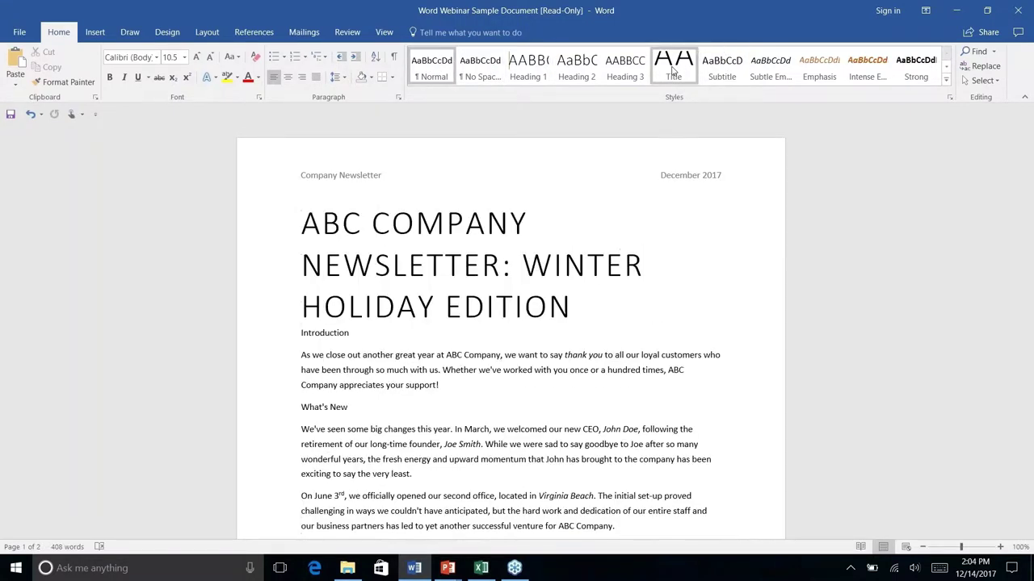
right_click(673, 71)
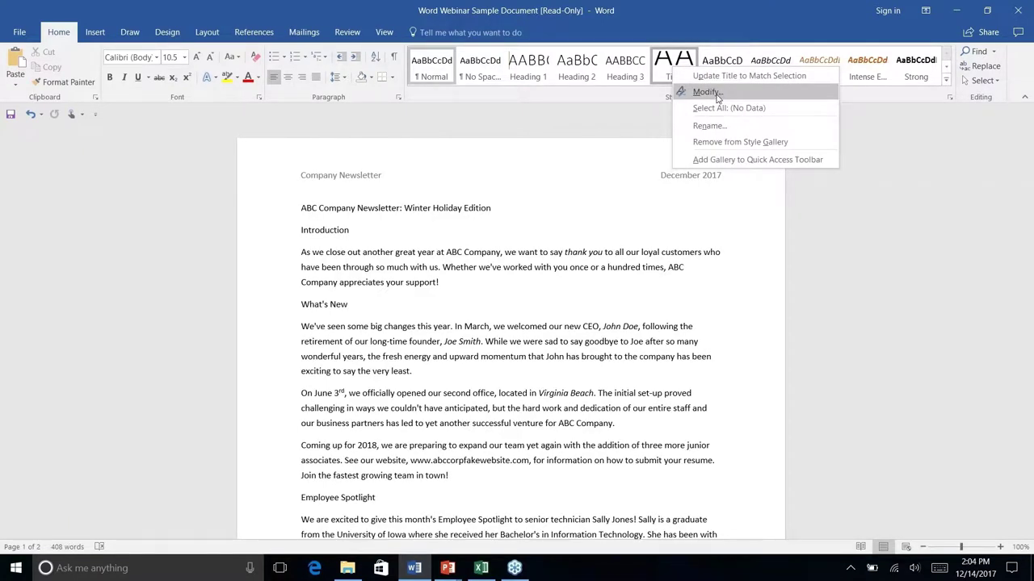
click(283, 61)
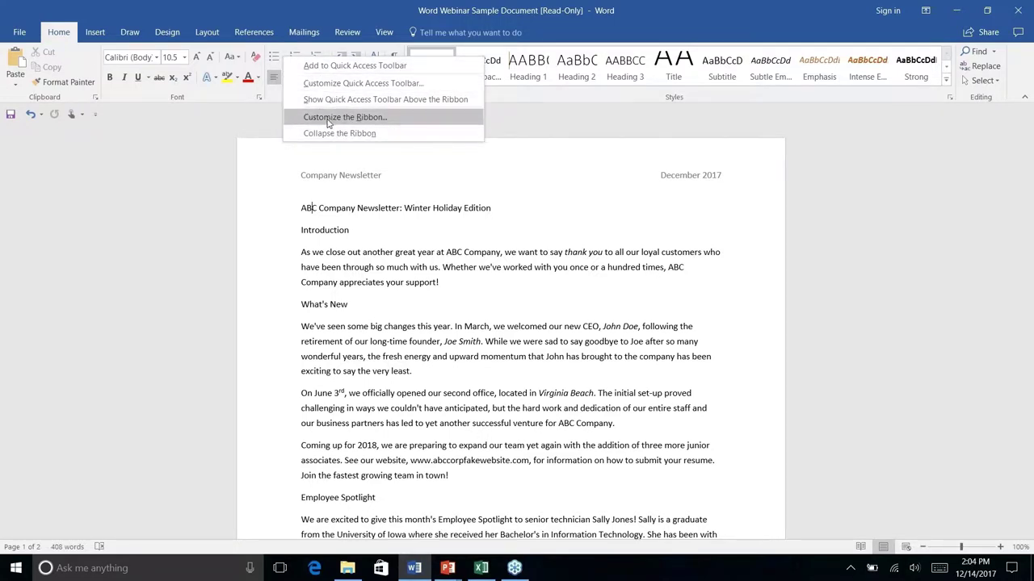
click(113, 115)
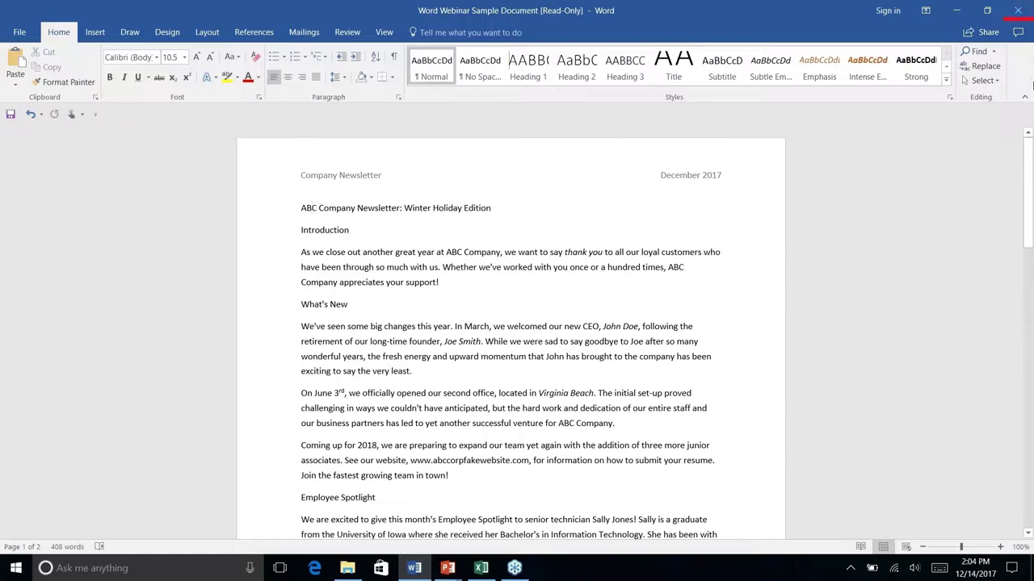
Step: Collapse the ribbon to its tab names and temporarily reveal the View commands
click(1024, 97)
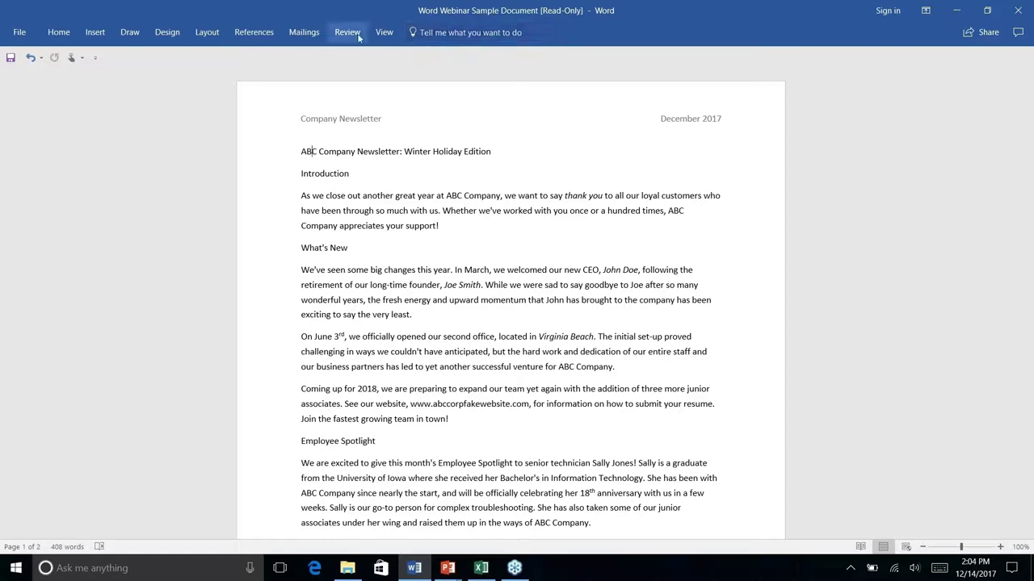
click(384, 33)
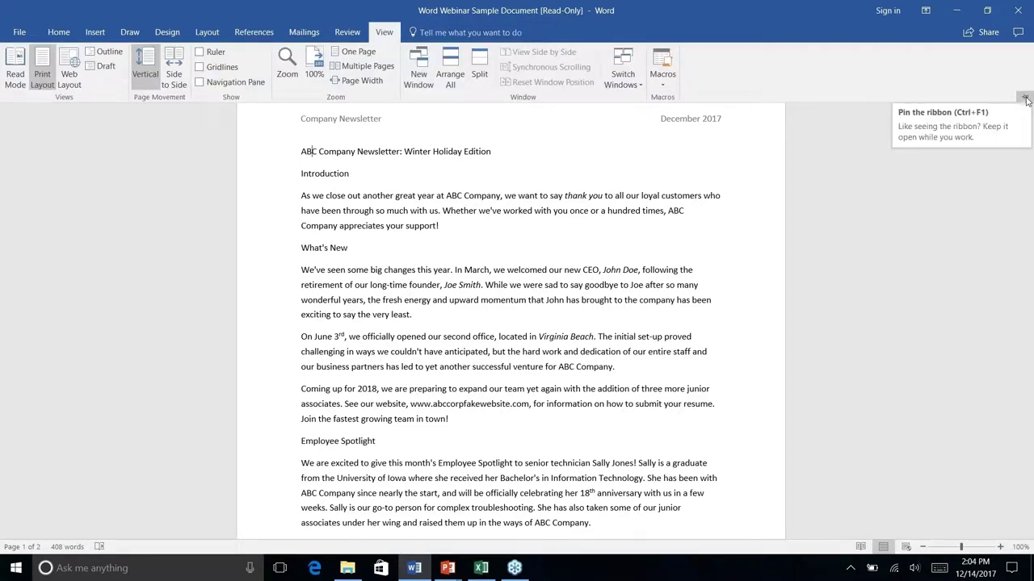
click(384, 33)
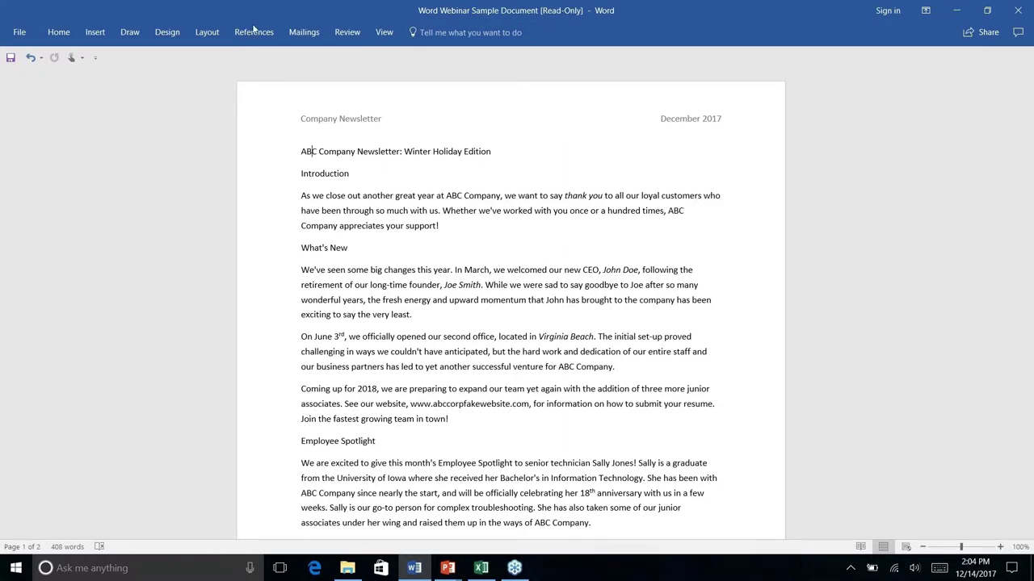
Step: Examine the Home, Insert, Draw, Design, Layout and References command sets of the collapsed ribbon
click(170, 34)
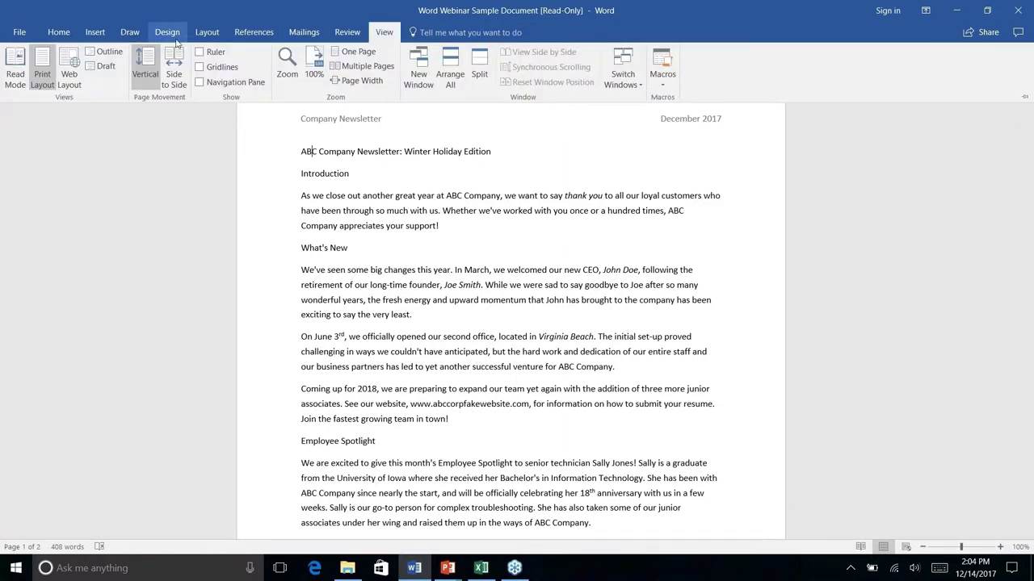
click(69, 32)
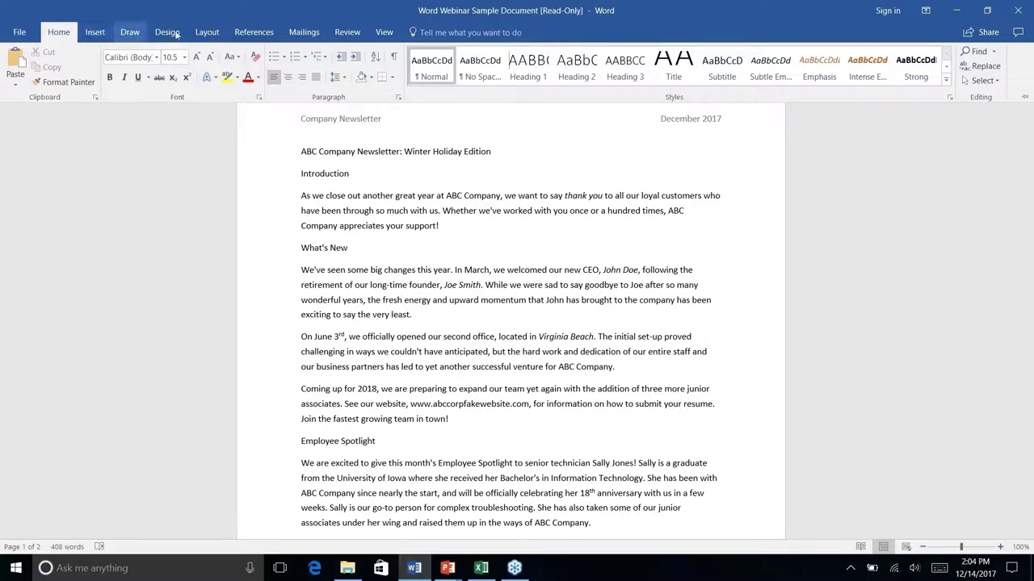
click(96, 34)
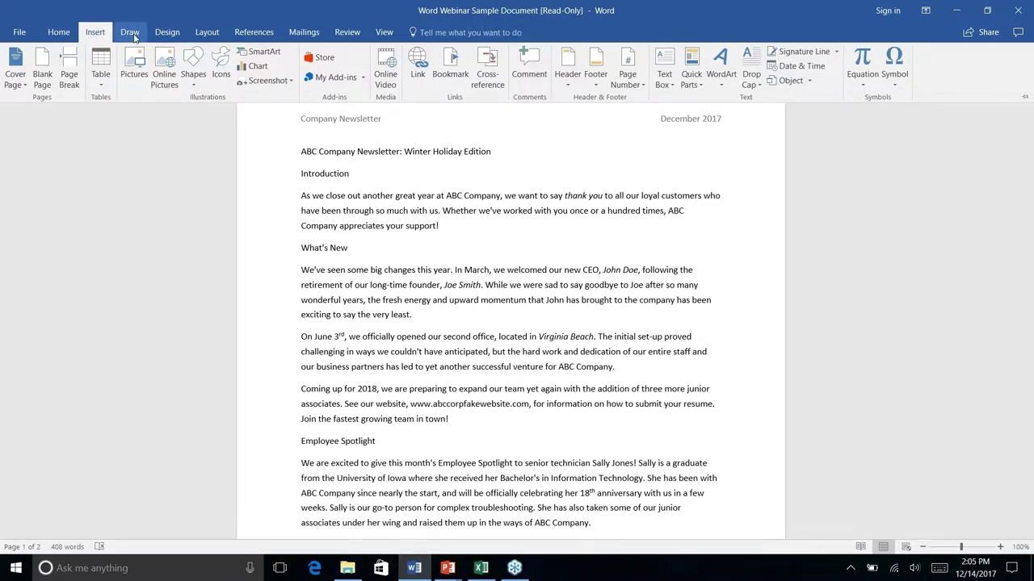
click(130, 34)
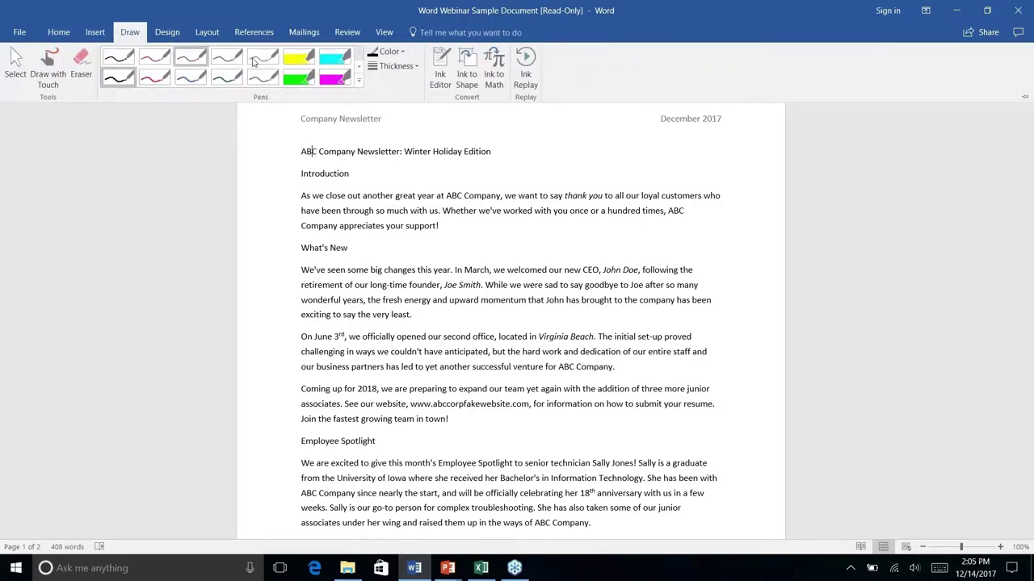
click(165, 33)
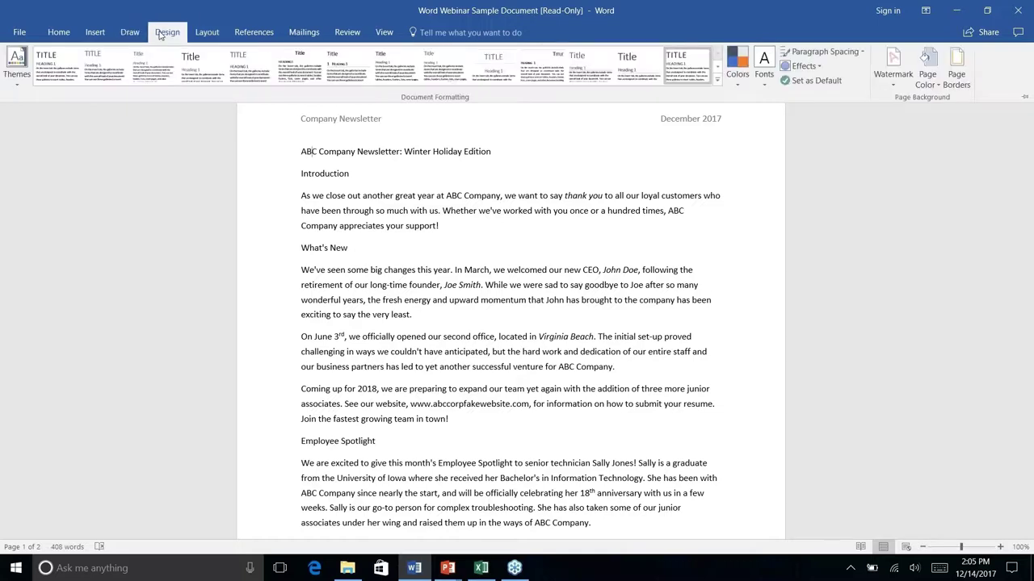
click(207, 33)
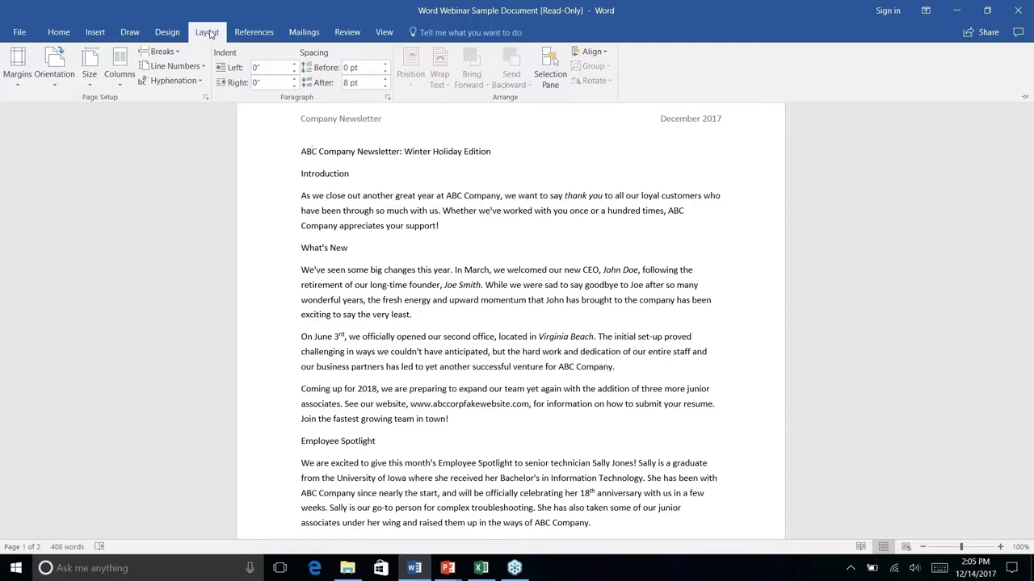
click(259, 34)
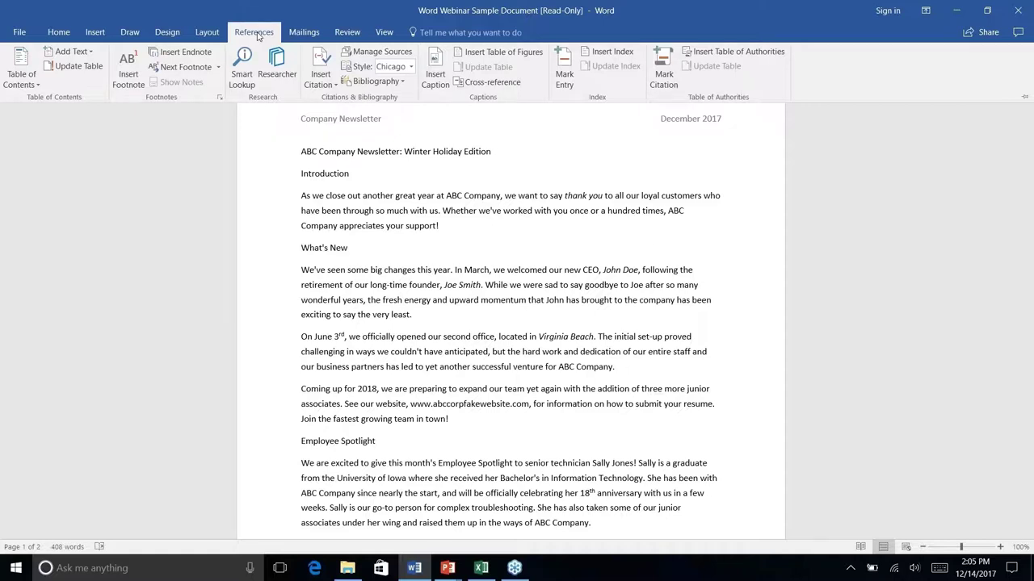
click(68, 38)
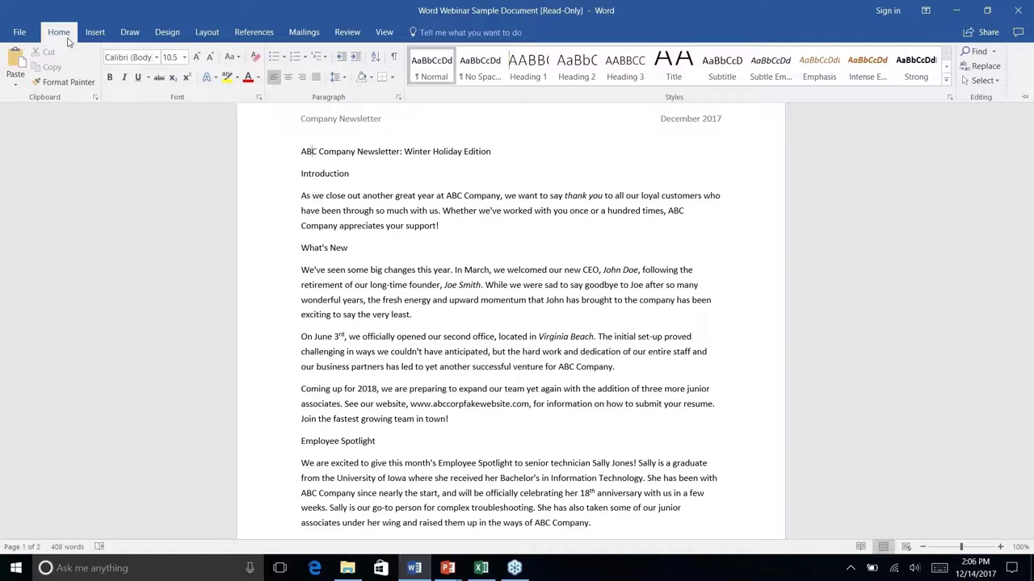
Step: Examine the commands available for customizing the ribbon, including Commands Not in the Ribbon, and leave the options without changes
right_click(233, 80)
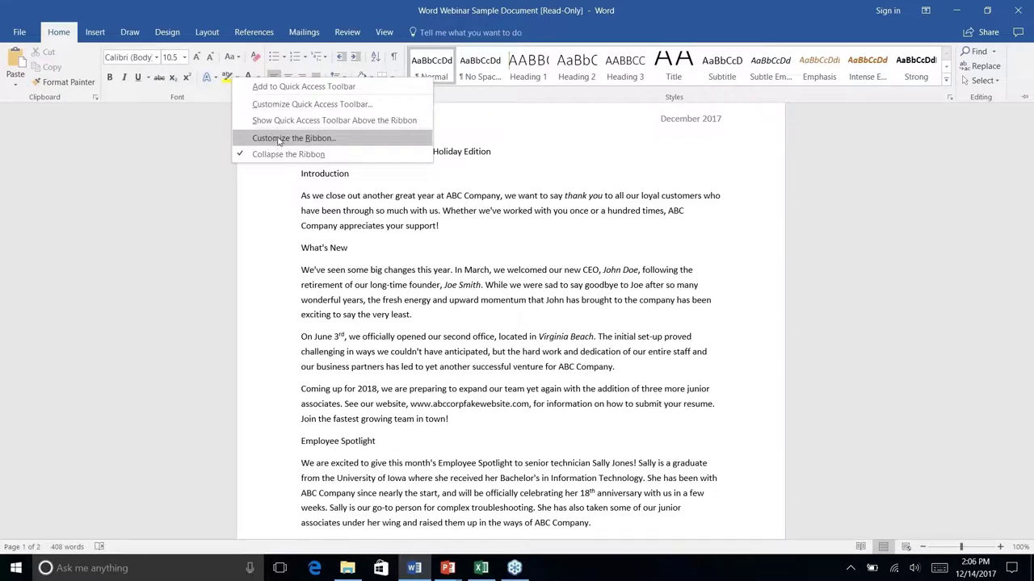
click(380, 153)
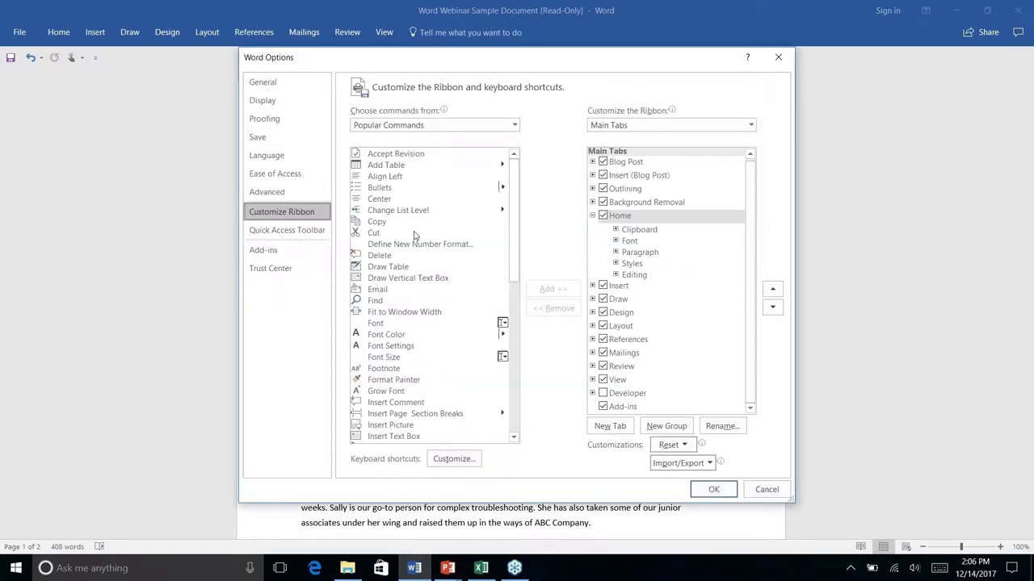
scroll(515, 199, down, 11)
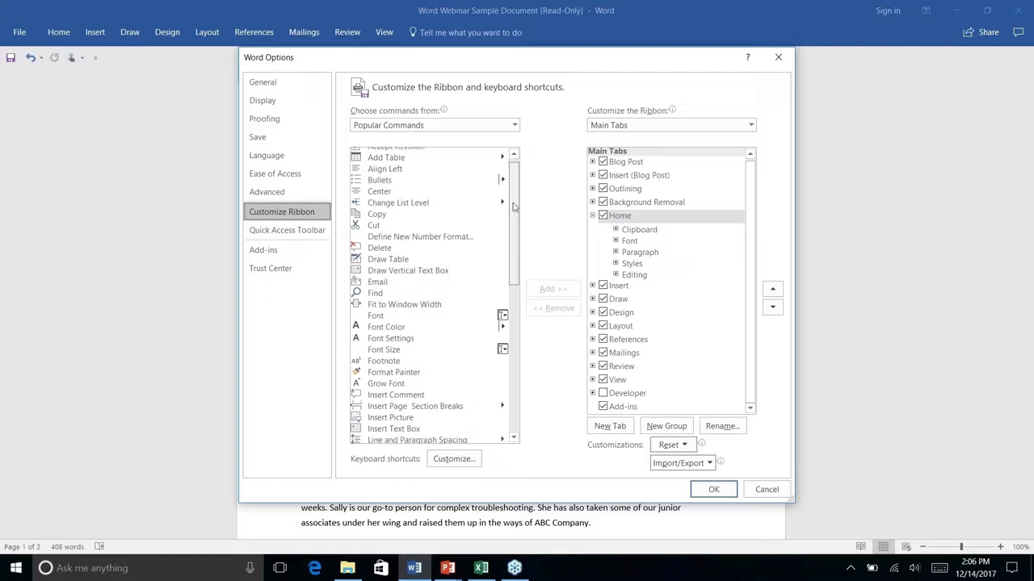
click(512, 126)
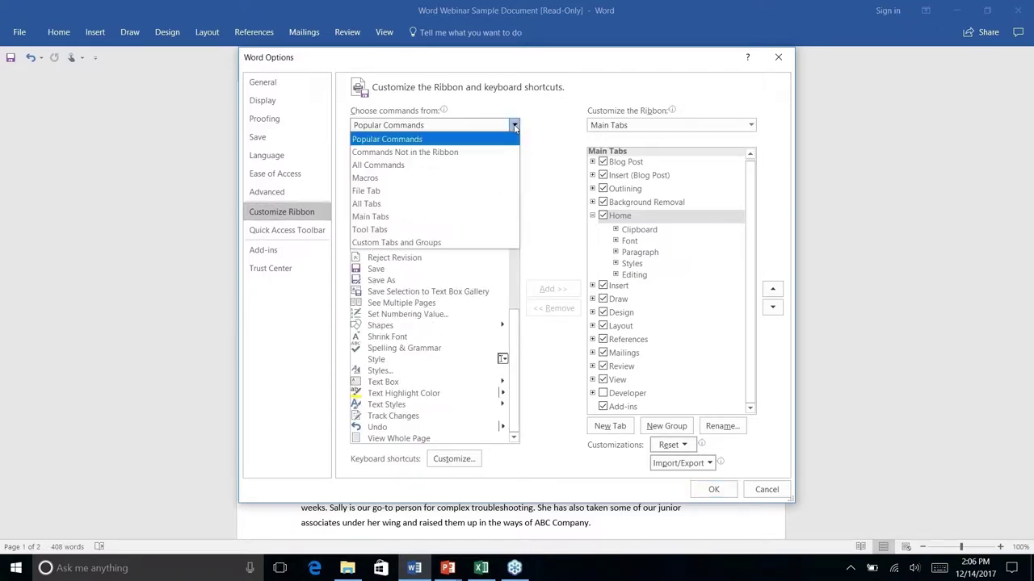
click(446, 153)
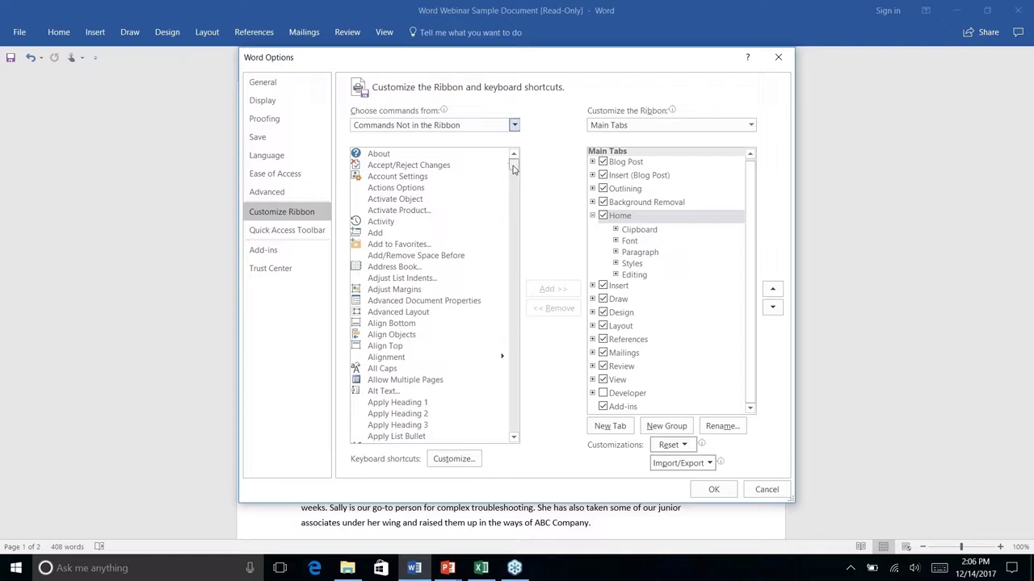
drag(511, 168, 509, 289)
scroll(442, 305, down, 2)
scroll(441, 306, down, 1)
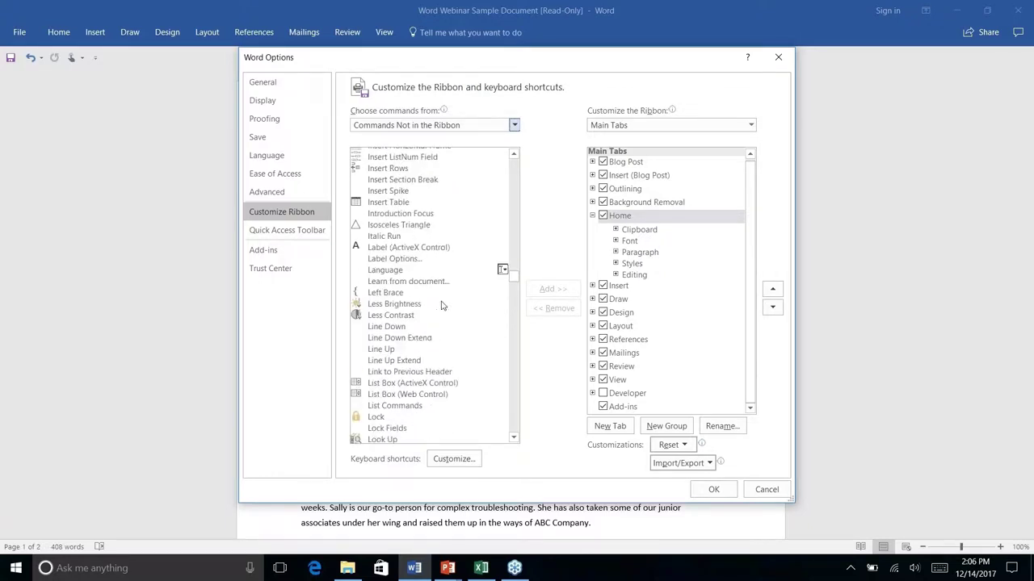
scroll(442, 305, up, 20)
scroll(442, 306, up, 15)
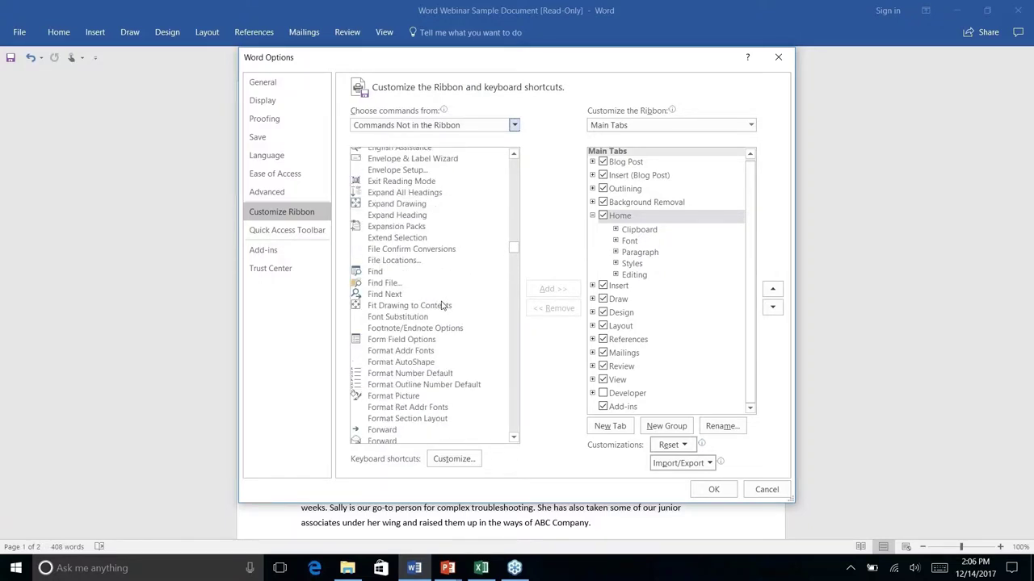
click(778, 58)
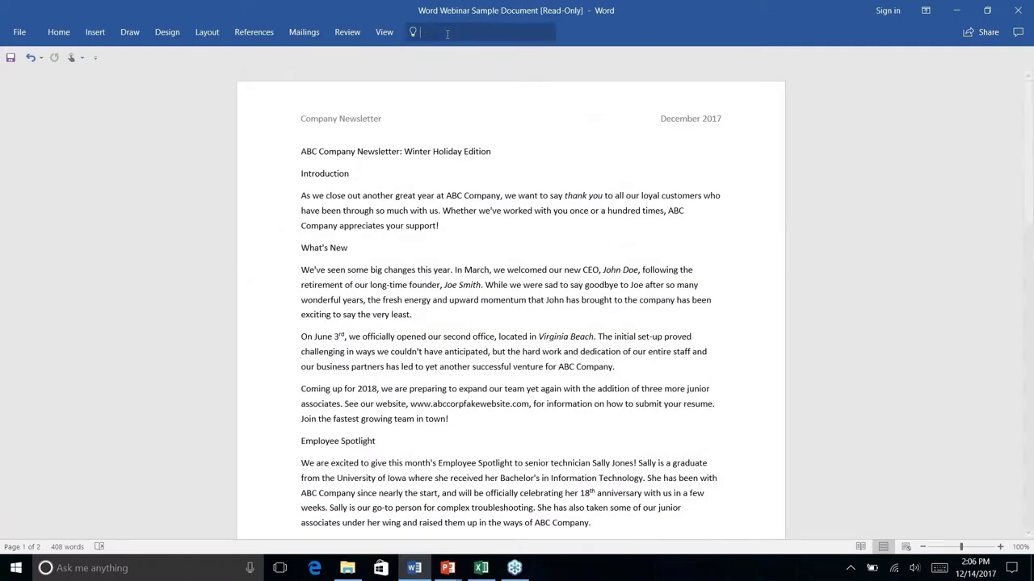
click(473, 32)
click(481, 22)
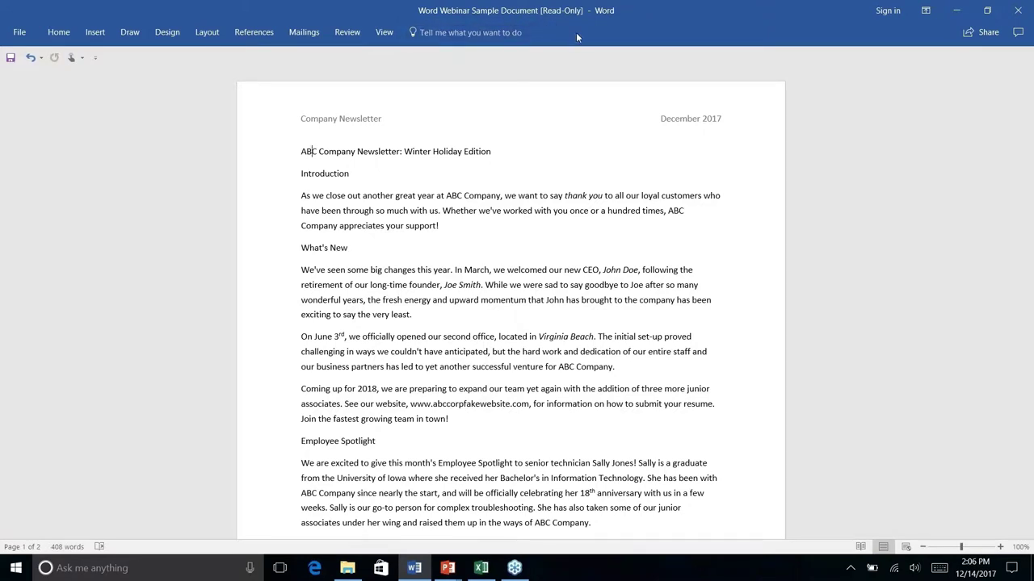
click(482, 34)
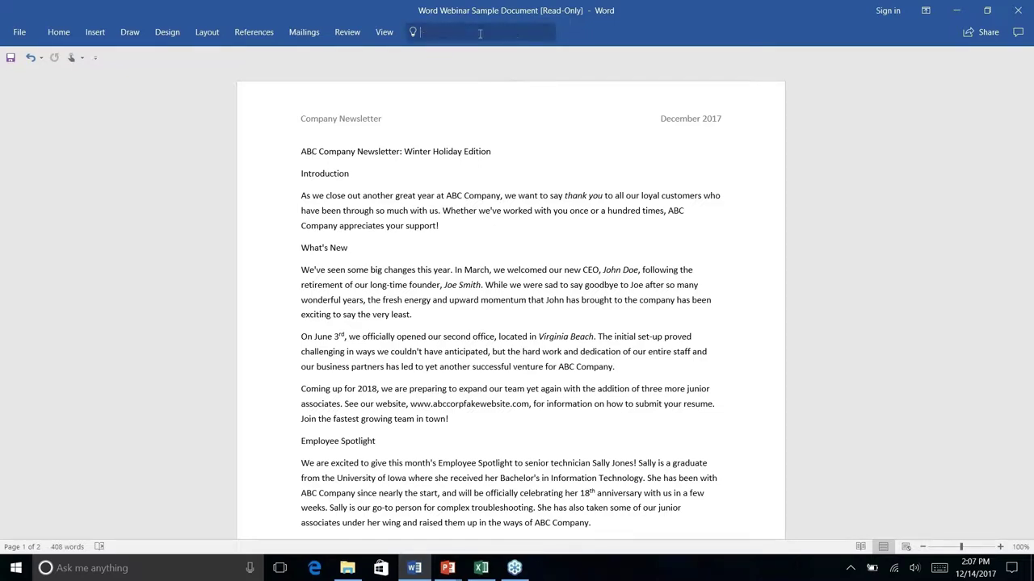
click(604, 26)
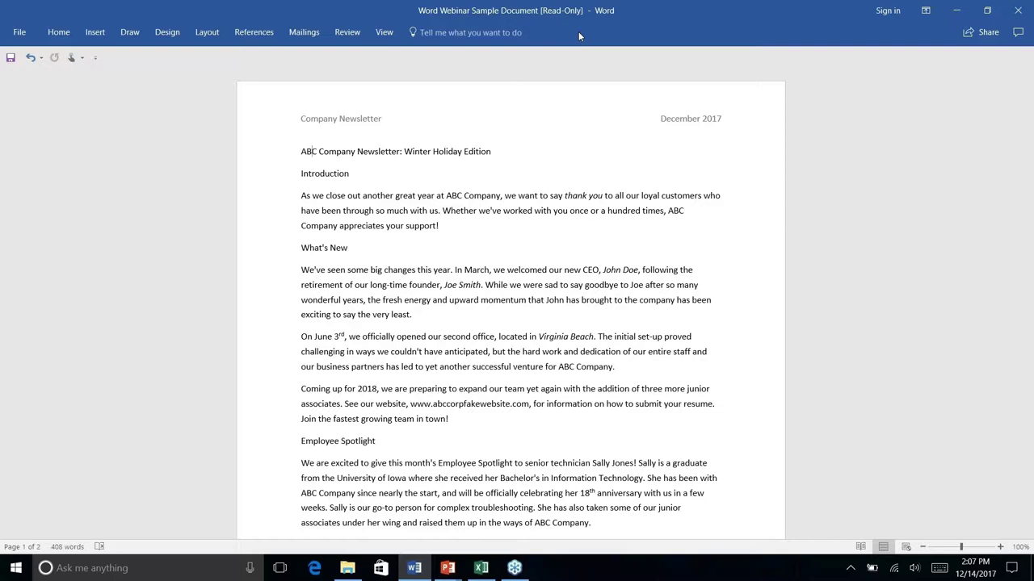
Step: Find the Add a Hyperlink command with the command search "add link", view its dialog and close it without inserting a link
key(alt+q)
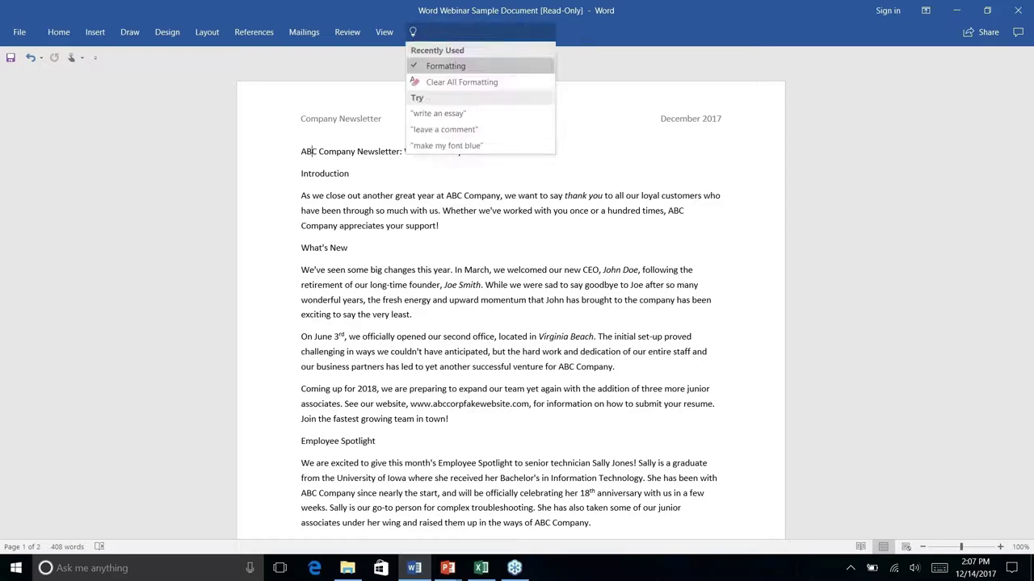
text(add )
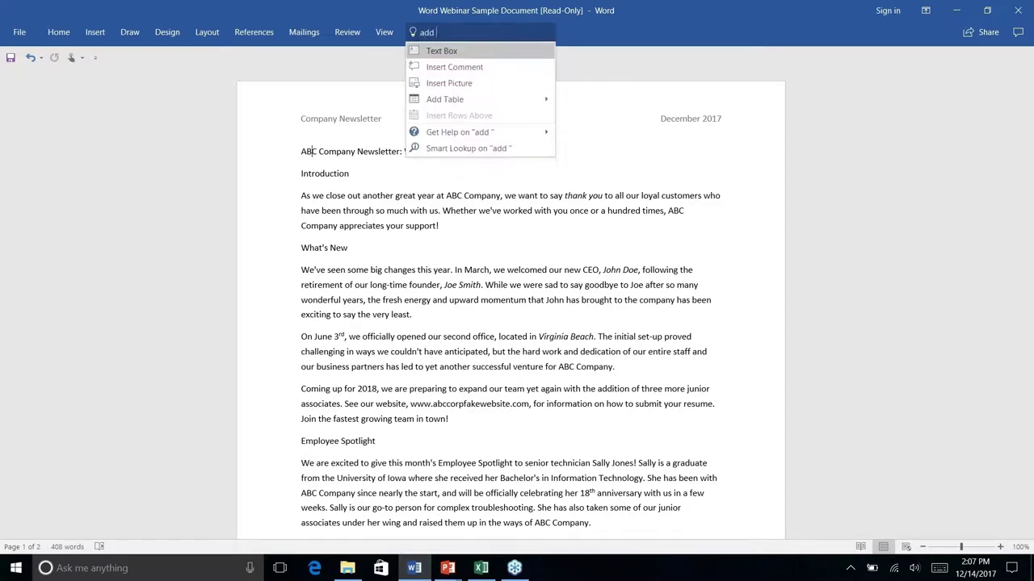
text(link)
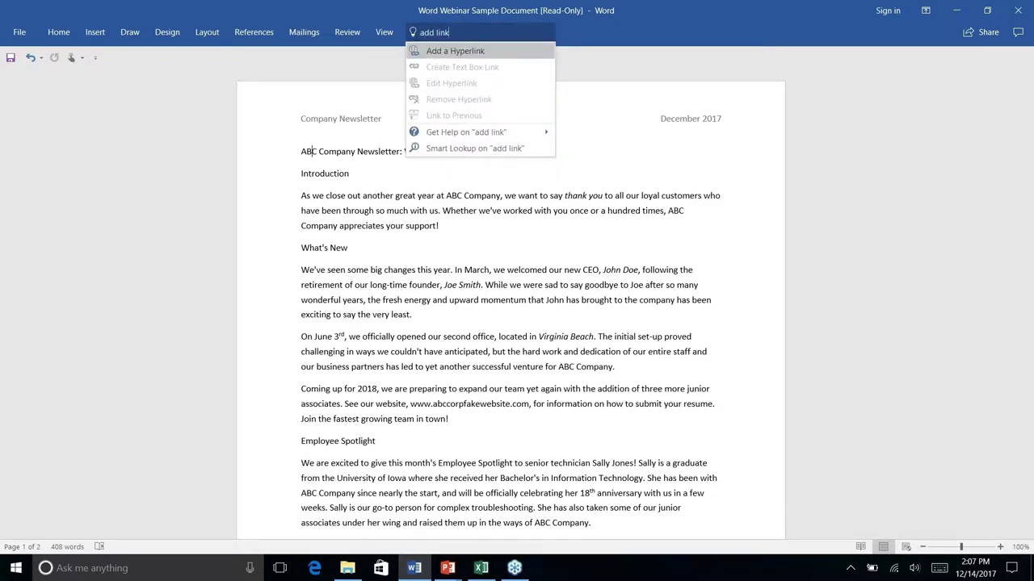
click(509, 54)
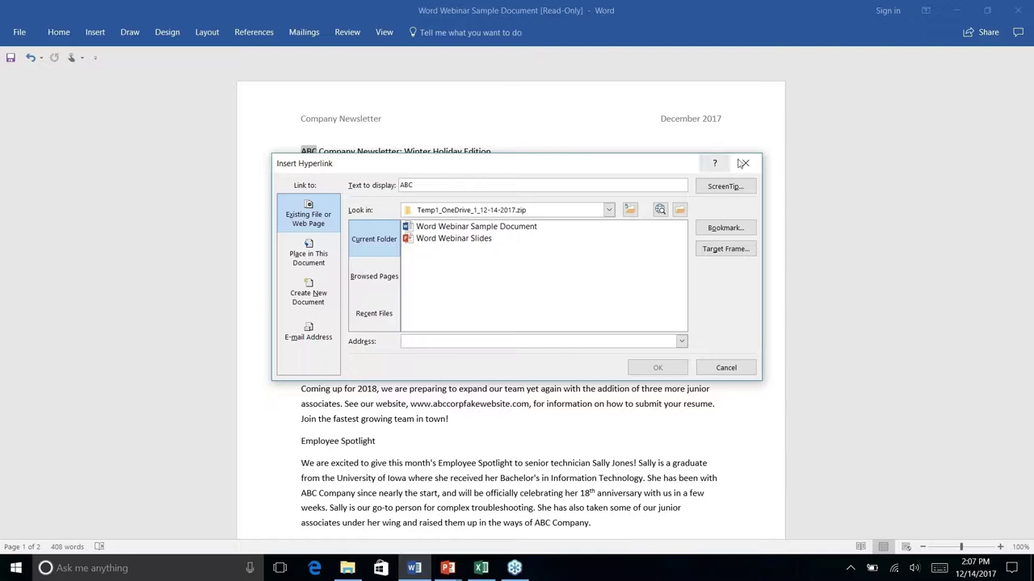
click(745, 164)
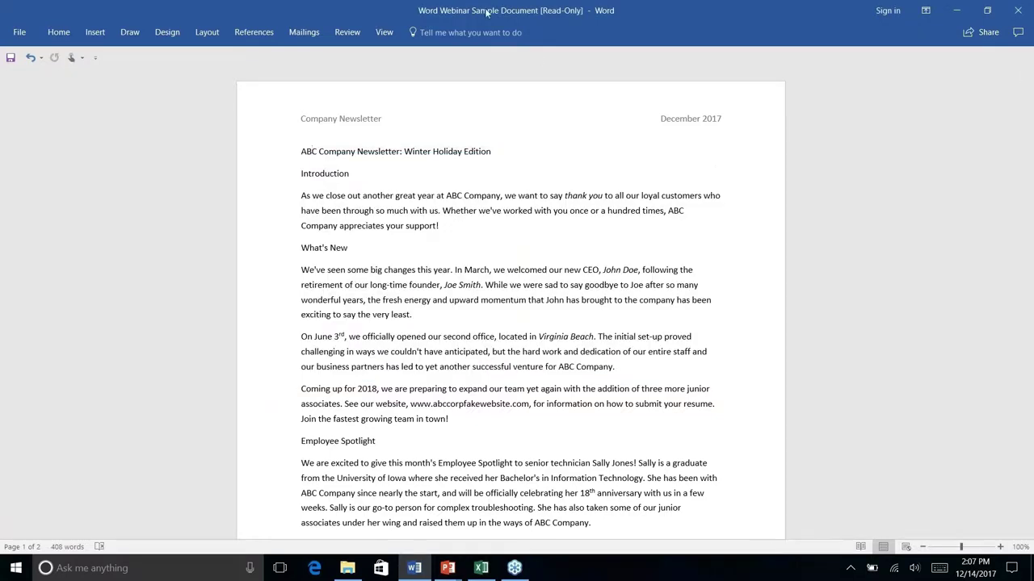
Step: View the recently used commands and suggestions of the command search, and reveal the Home commands
click(461, 32)
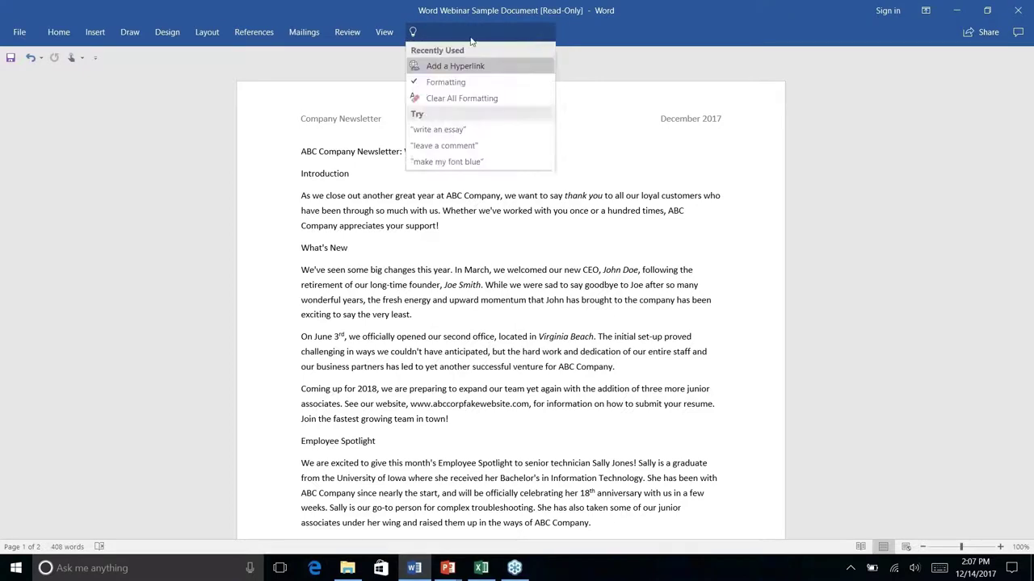
key(Escape)
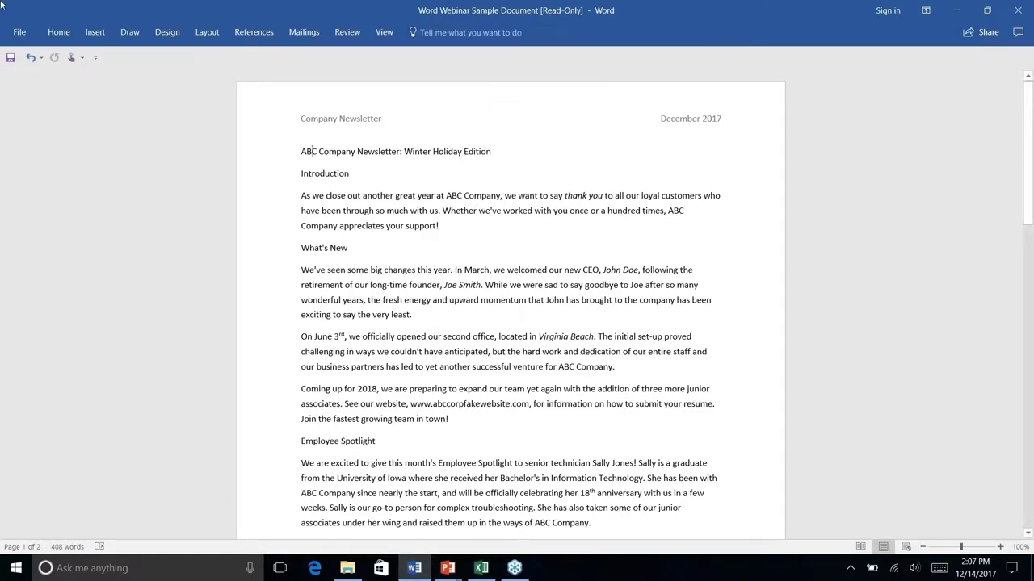
click(58, 37)
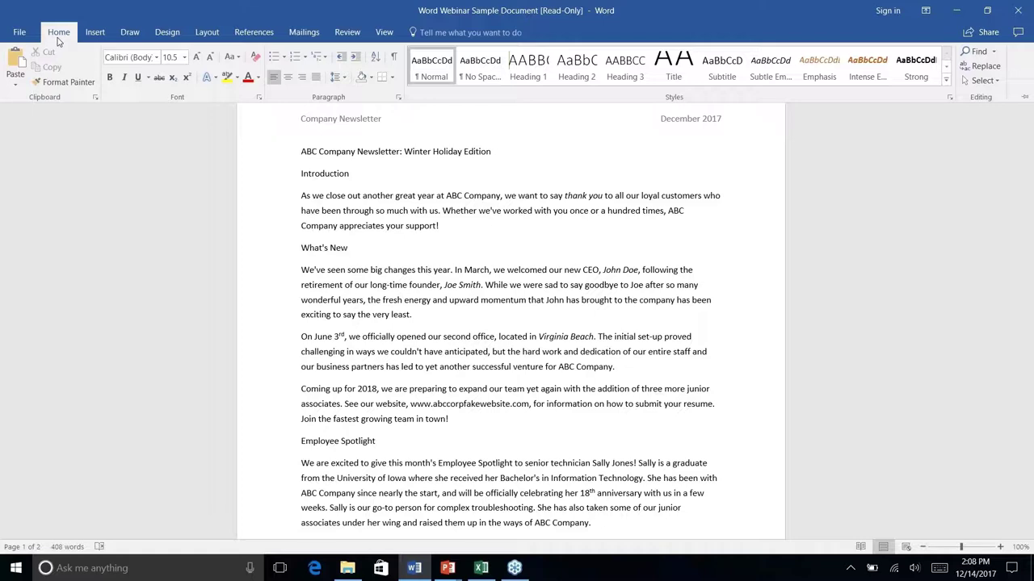
Step: Skim through both pages of the newsletter and continue to its History Lesson section
key(alt+Tab)
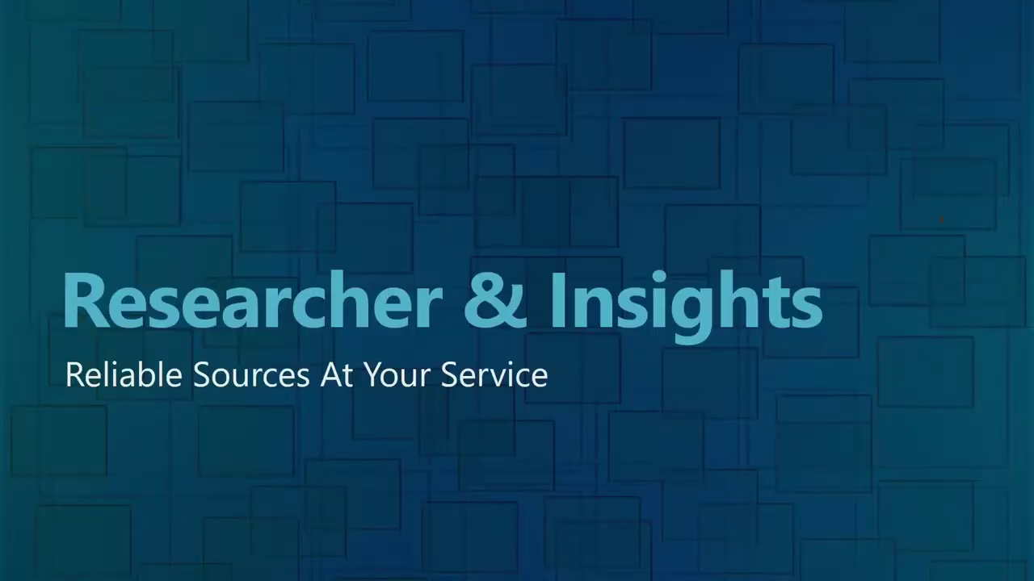
key(alt+Tab)
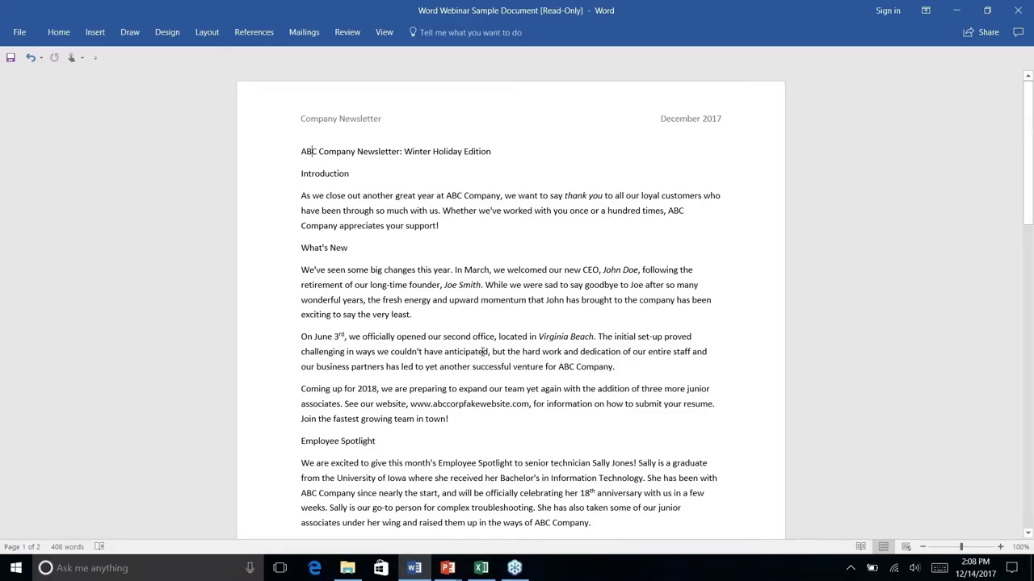
scroll(501, 353, down, 8)
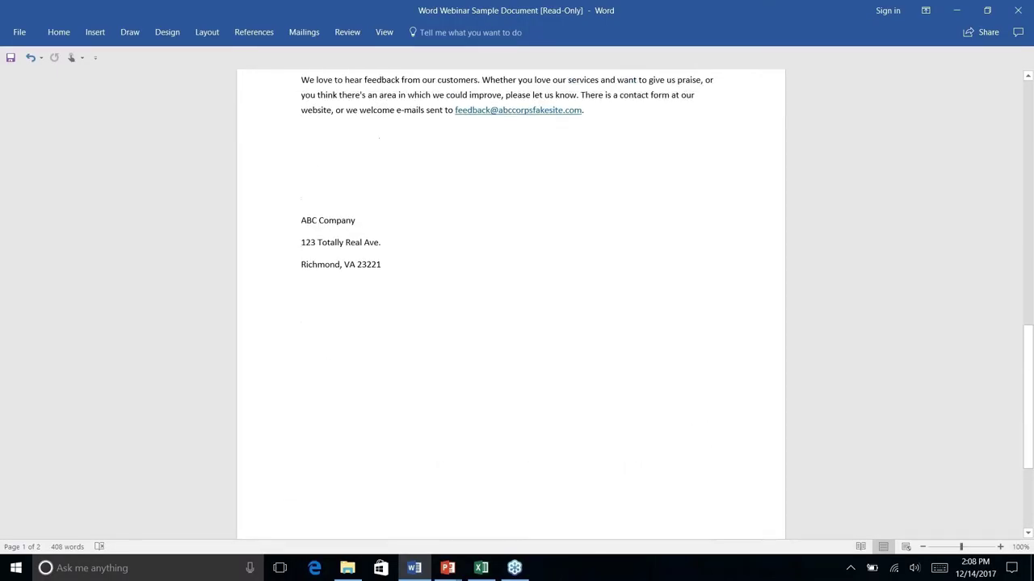
scroll(501, 354, up, 5)
scroll(510, 307, up, 5)
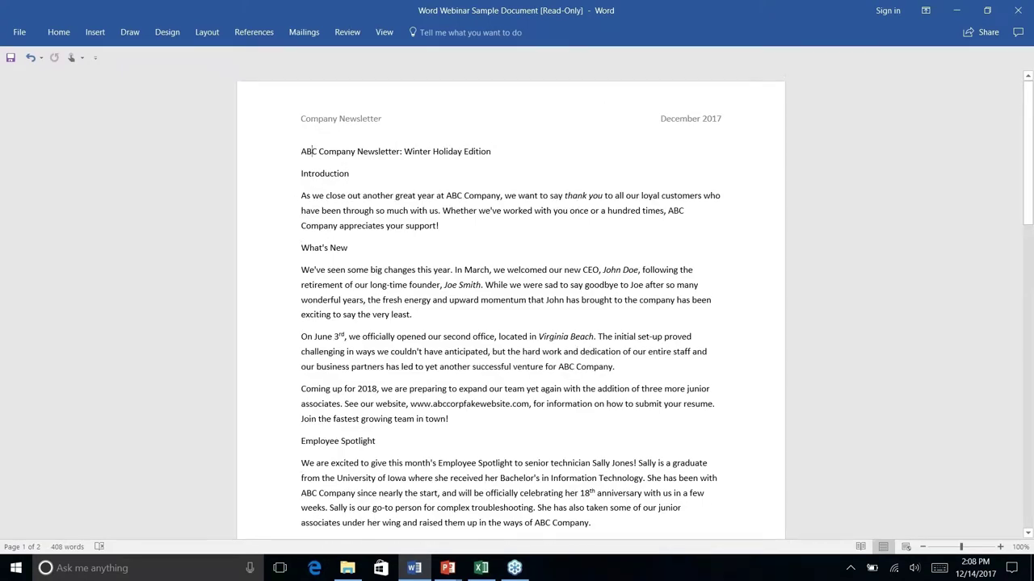
scroll(511, 307, down, 1)
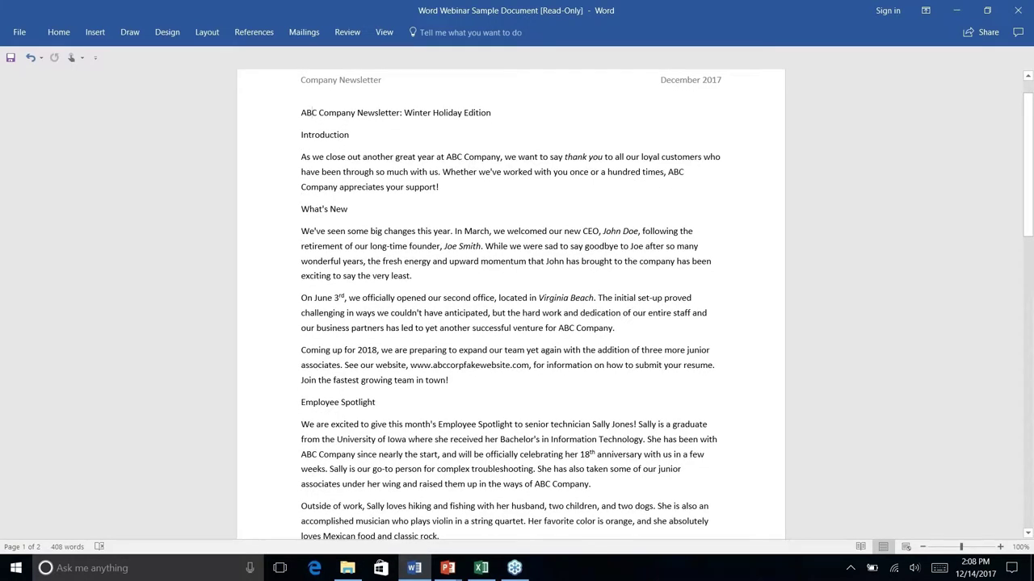
click(312, 113)
scroll(510, 354, down, 5)
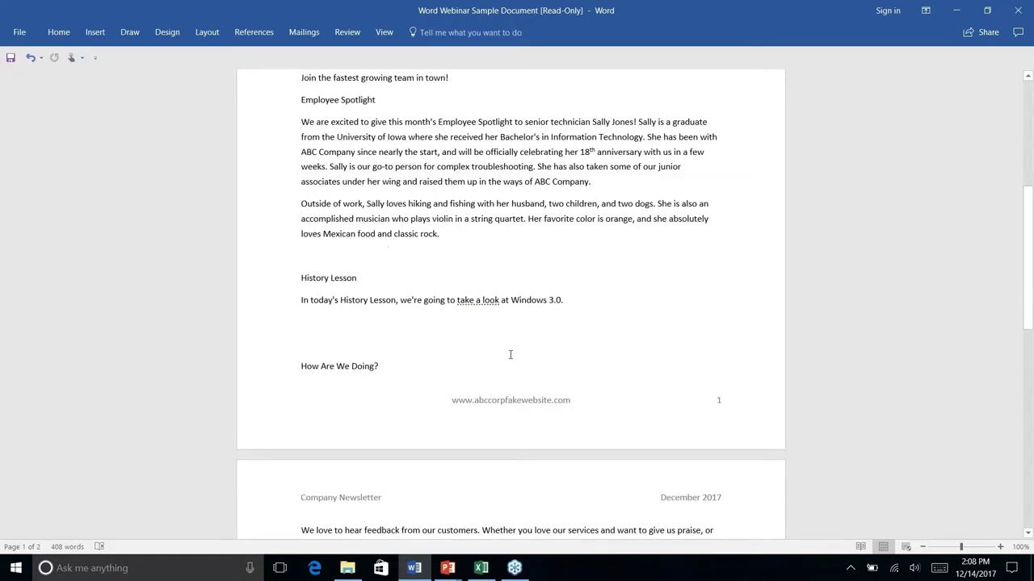
Step: Place the cursor at the end of the sentence under the History Lesson heading
click(576, 304)
scroll(541, 276, down, 5)
key(End)
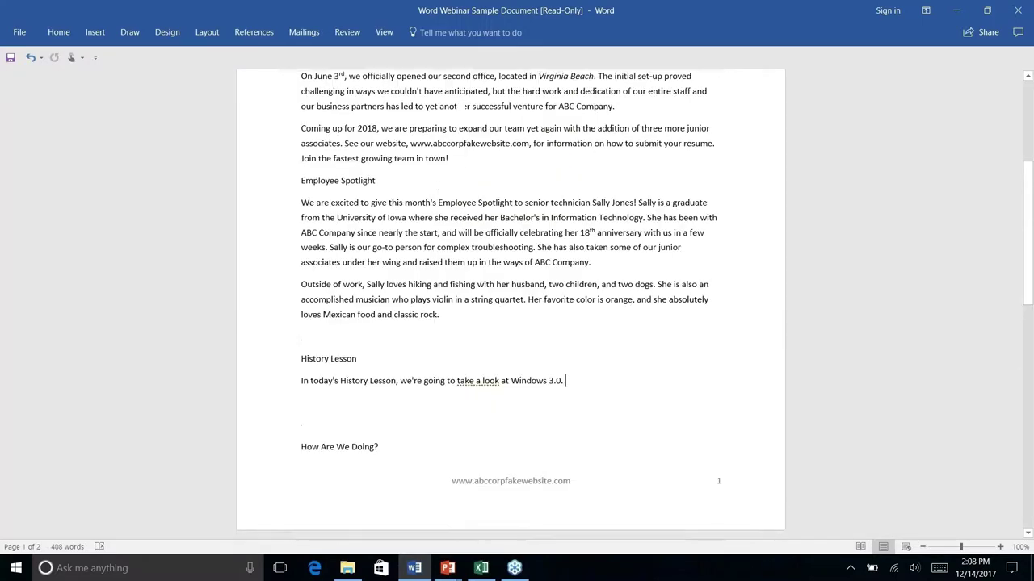
scroll(511, 304, up, 6)
key(End)
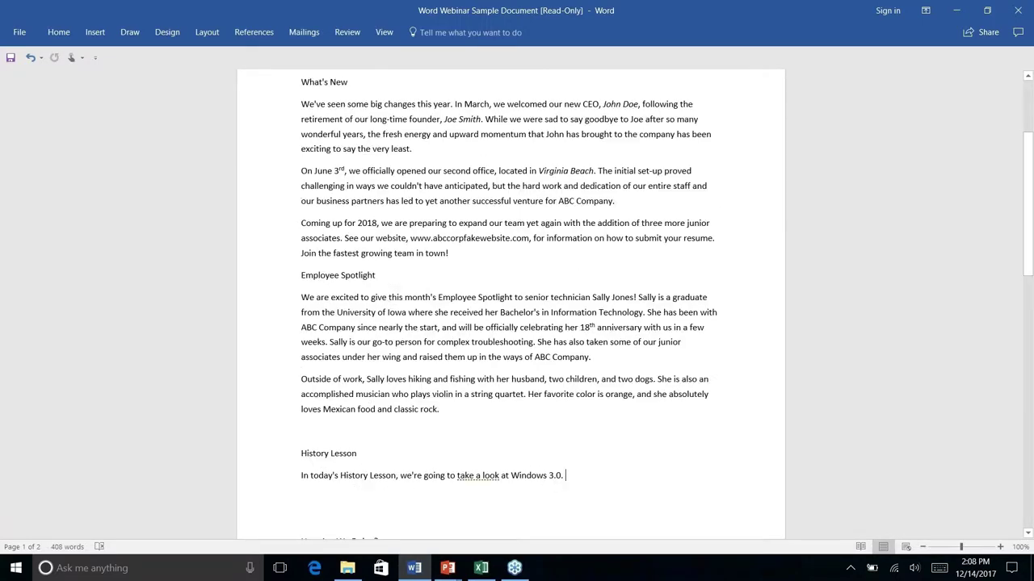
Step: Look up the phrase "Windows 3.0." in the History Lesson sentence with Smart Lookup
scroll(511, 305, down, 4)
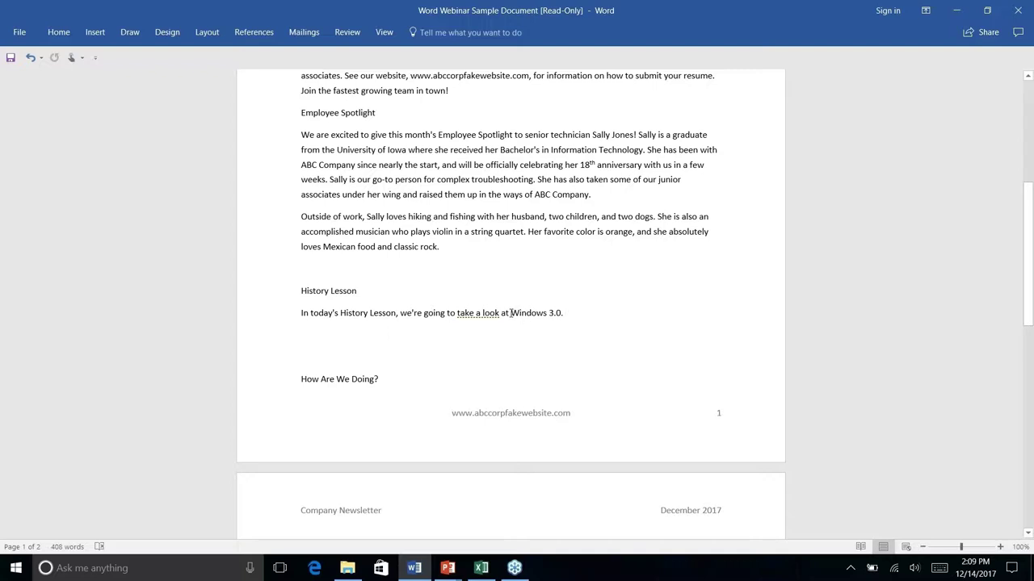
drag(512, 315, 566, 313)
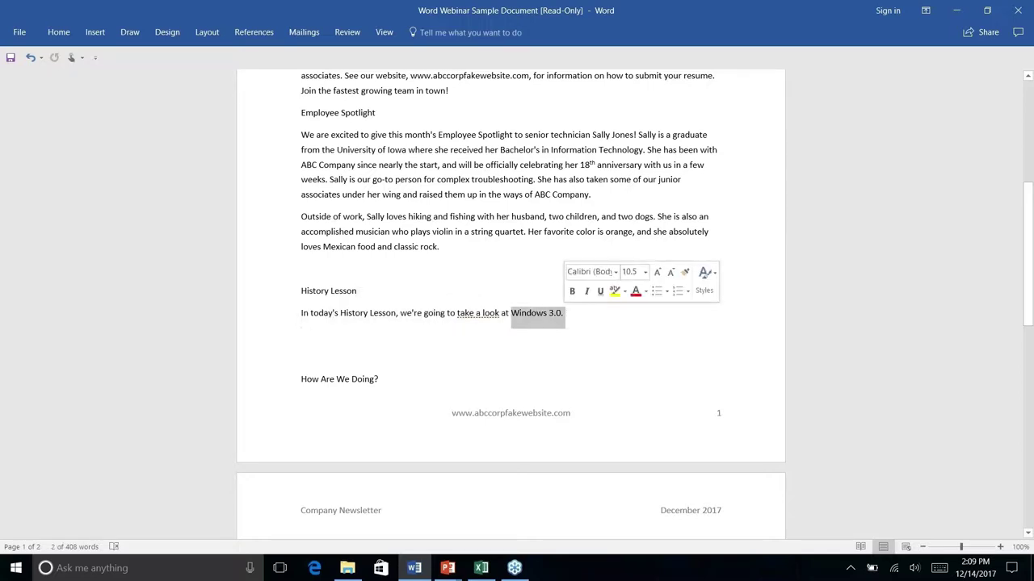
right_click(563, 317)
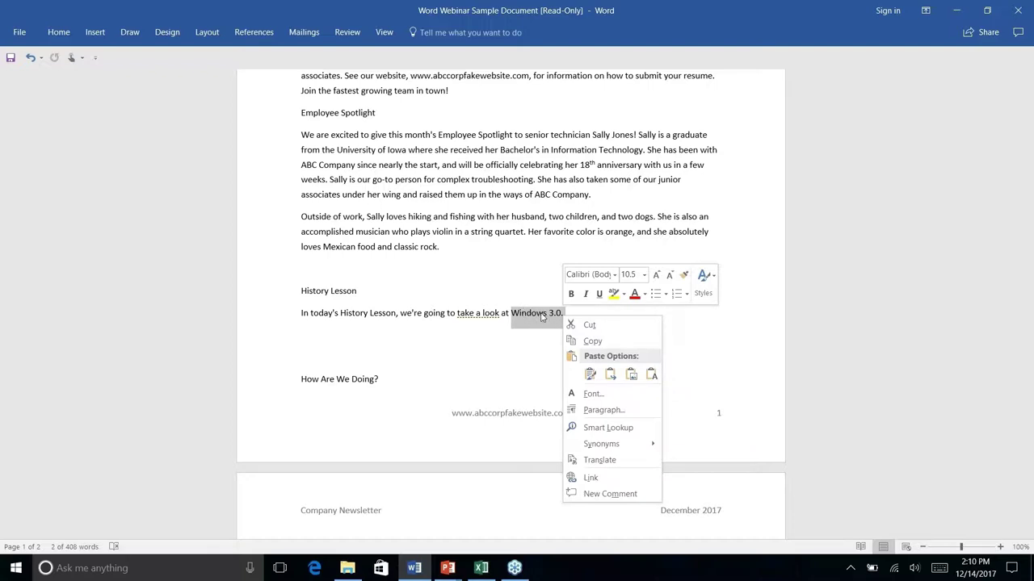
click(592, 430)
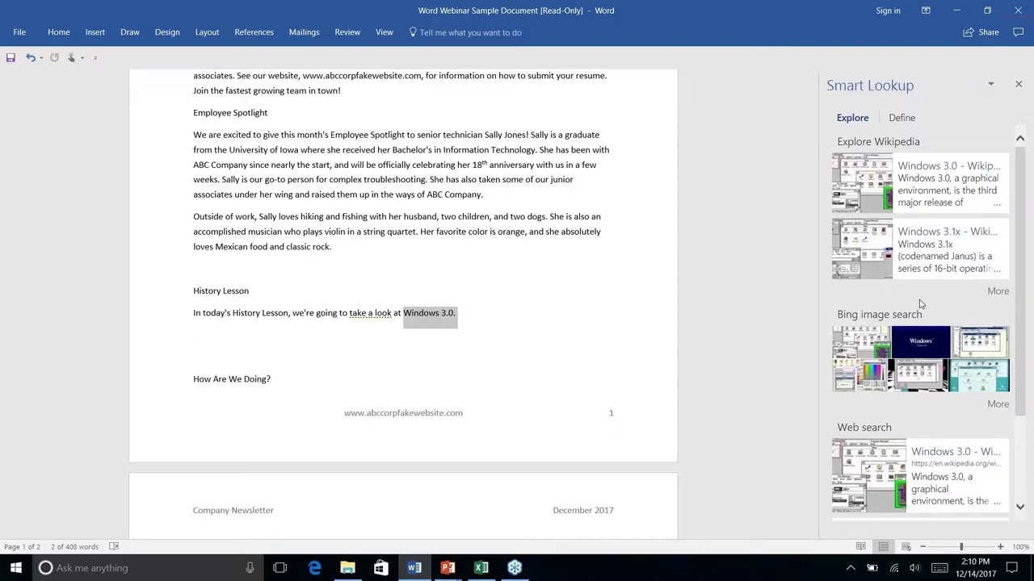
Step: Examine the Wikipedia, Bing image and web search results that Smart Lookup offers for Windows 3.0
key(Tab)
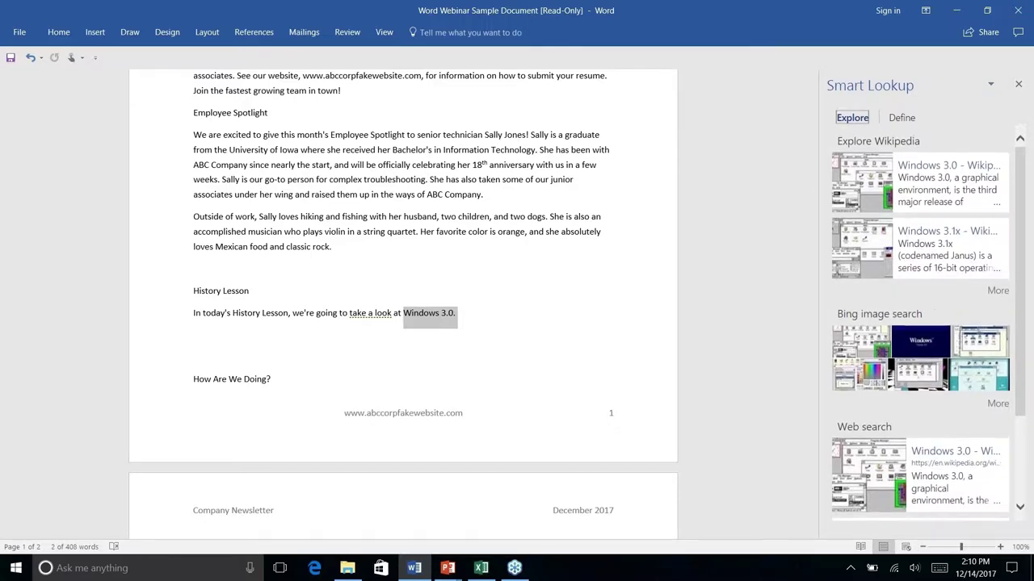
scroll(920, 323, down, 3)
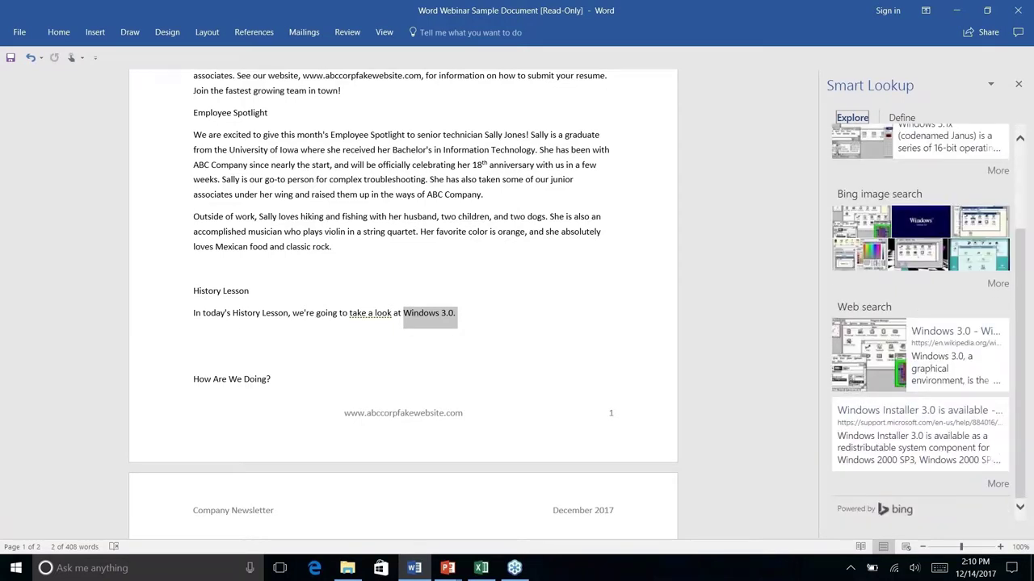
scroll(949, 239, up, 3)
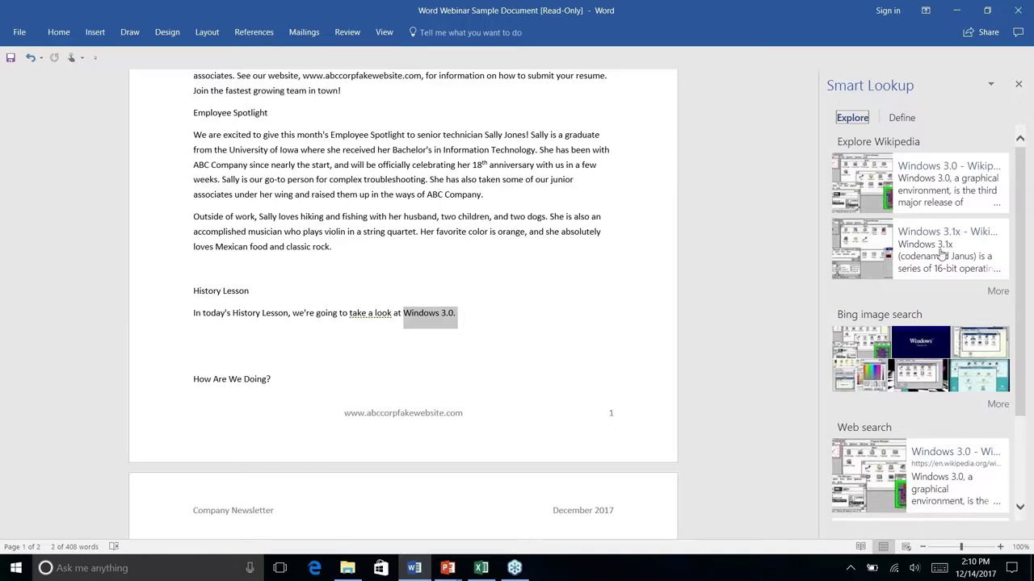
scroll(938, 252, down, 5)
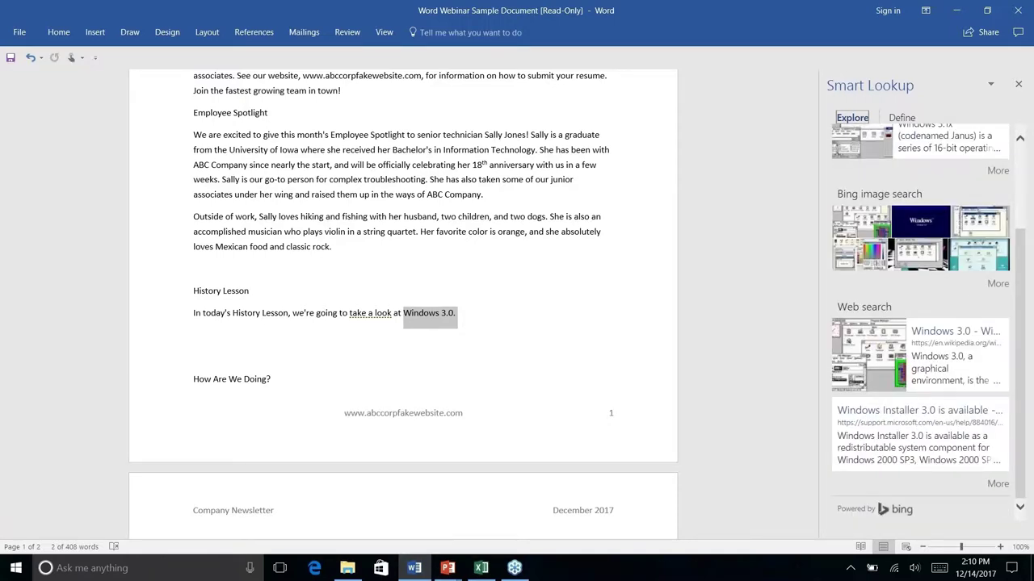
scroll(920, 323, up, 5)
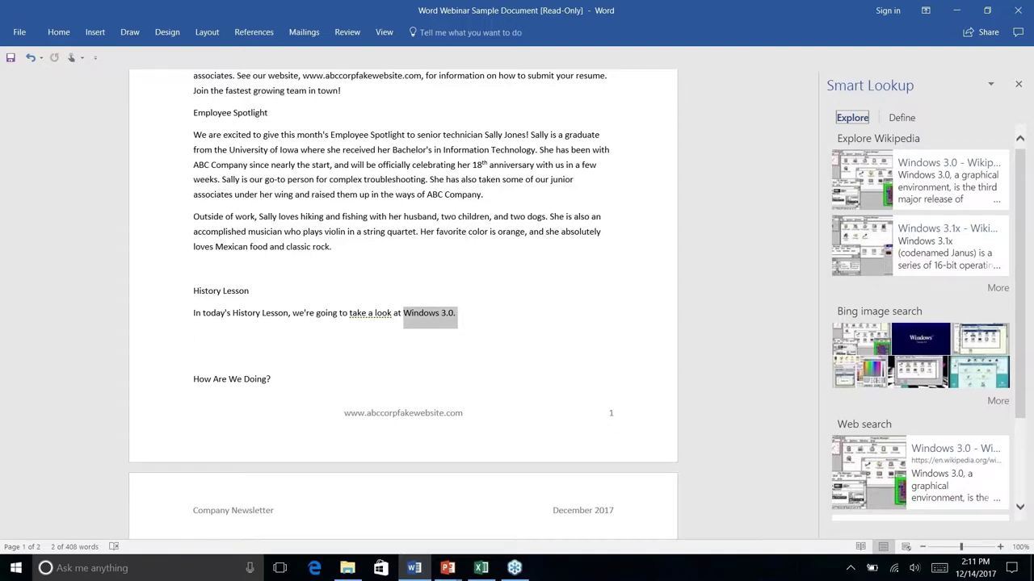
scroll(897, 432, down, 4)
scroll(896, 432, up, 5)
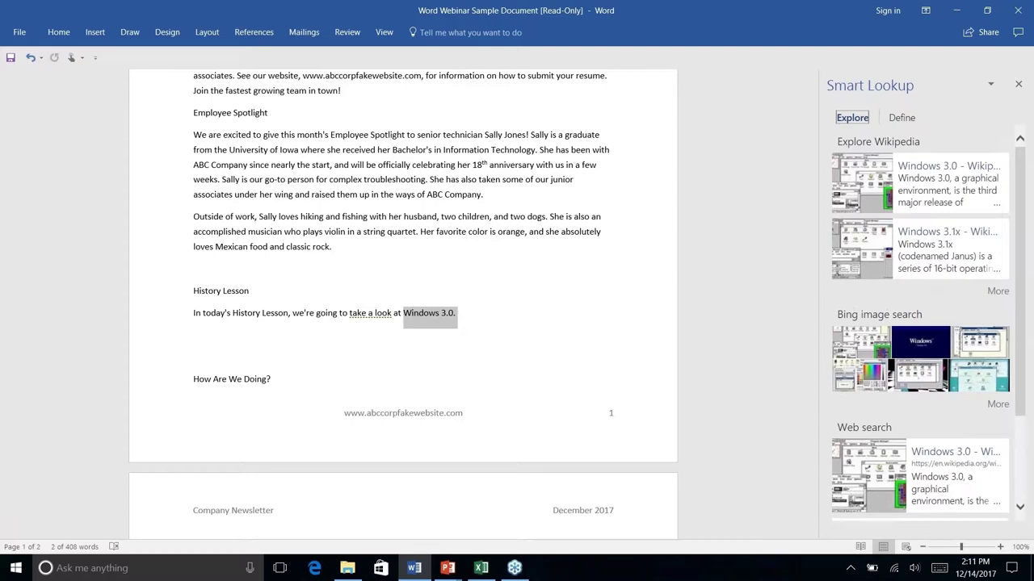
Step: View the Wikipedia article on Windows 3.0 from the lookup results, and close both the article and Smart Lookup
click(936, 167)
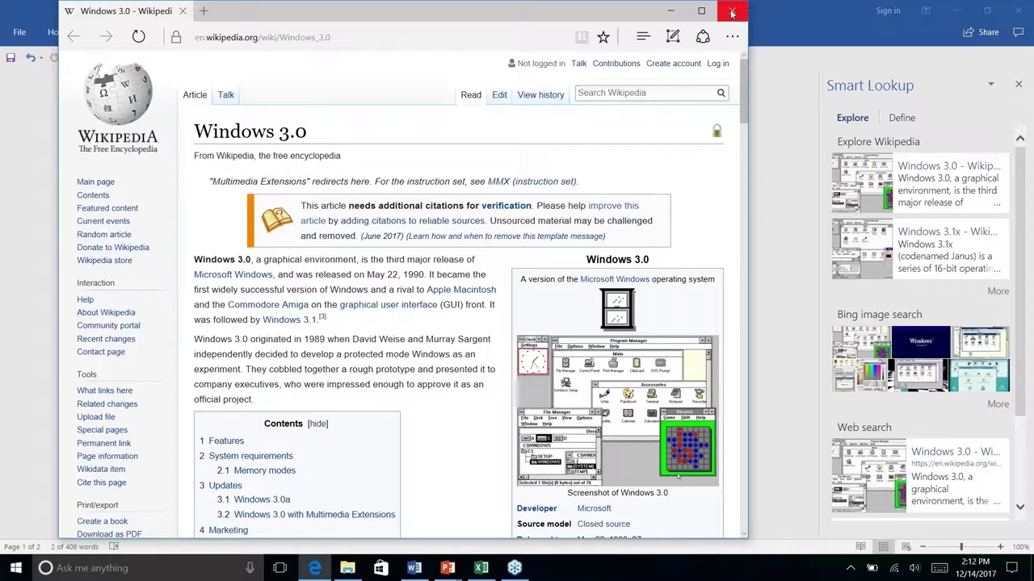
click(731, 13)
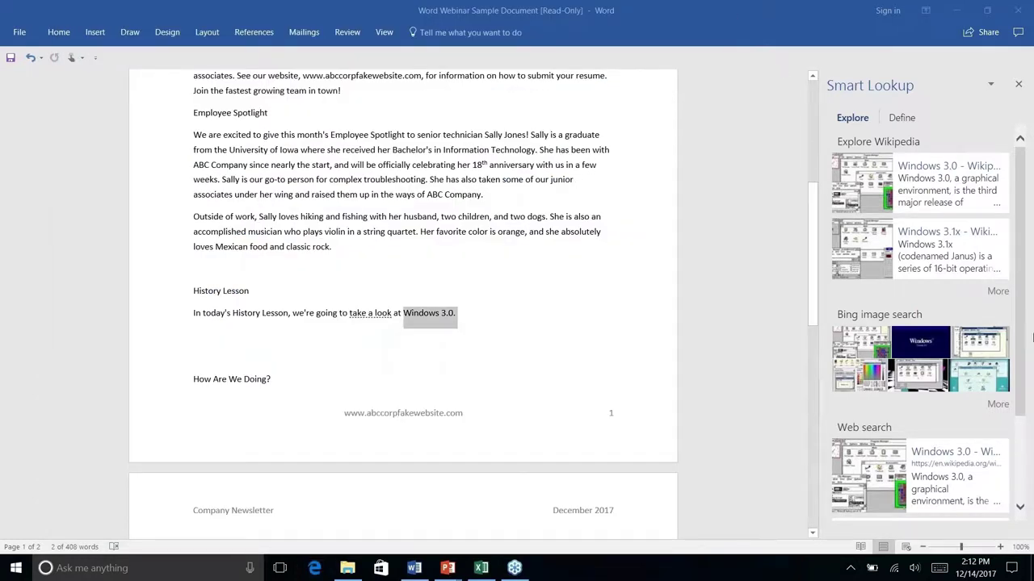
click(464, 314)
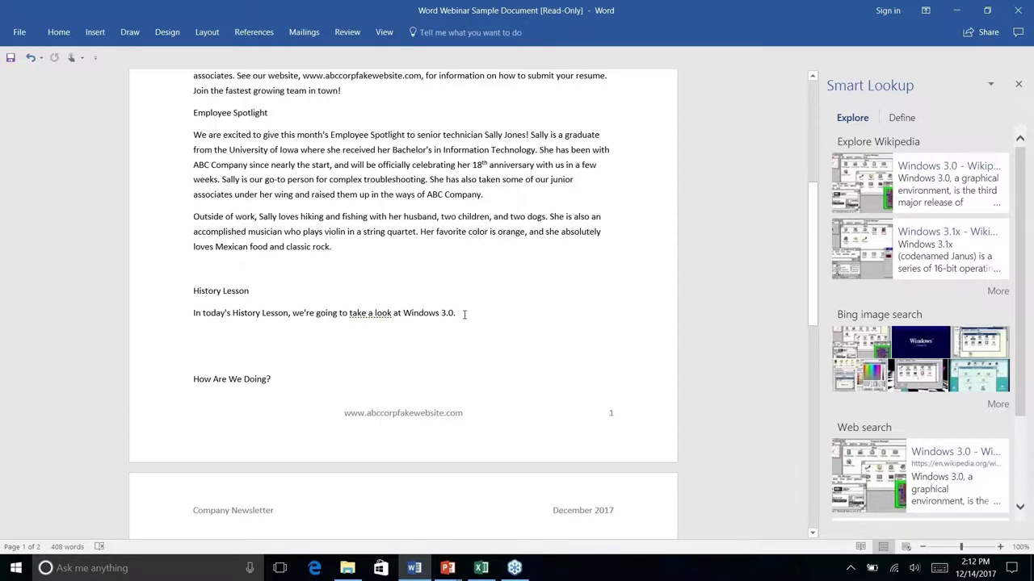
click(1018, 86)
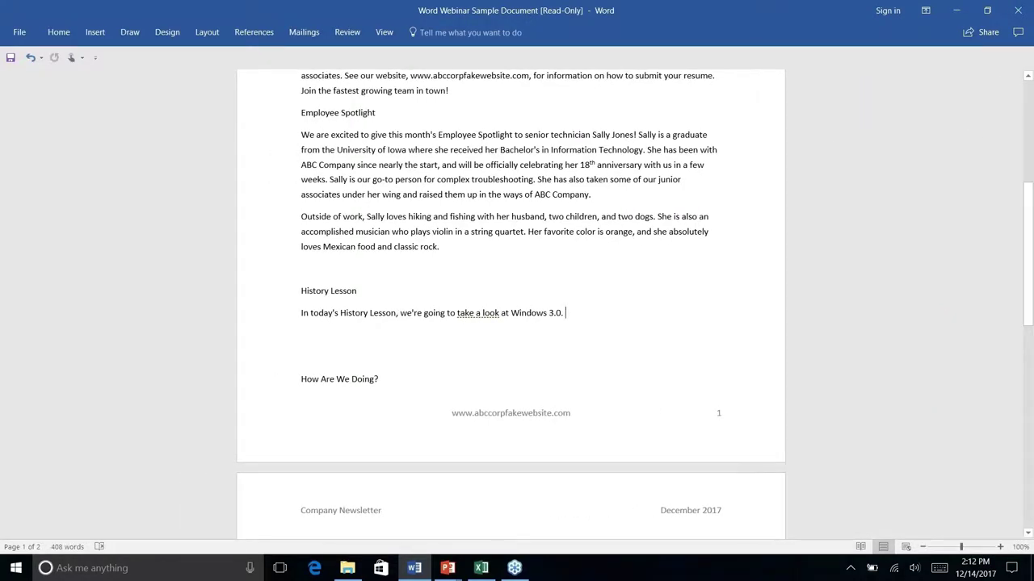
Step: View the available citation styles, and search Researcher for sources on "windows 3.0"
click(259, 34)
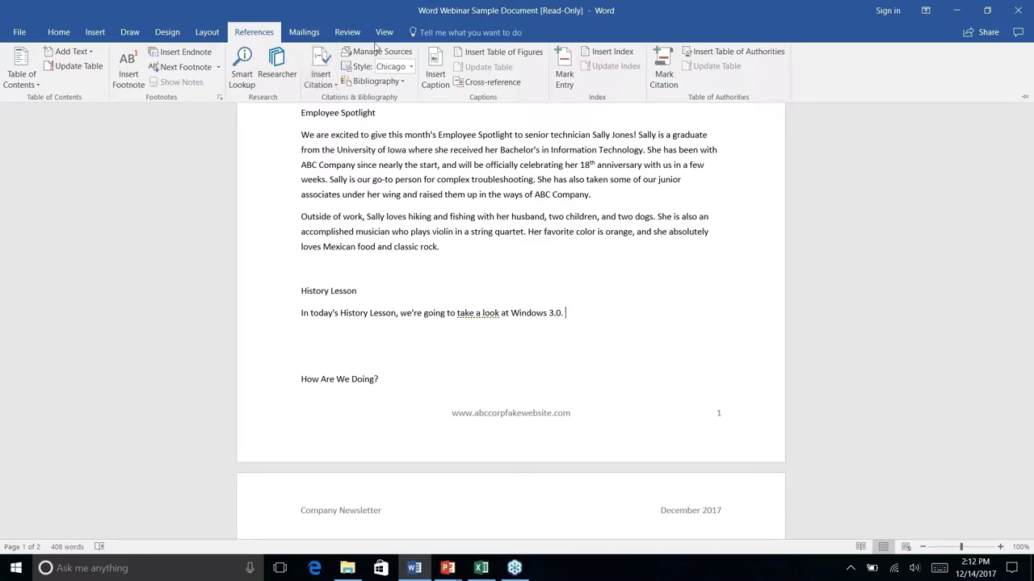
click(410, 68)
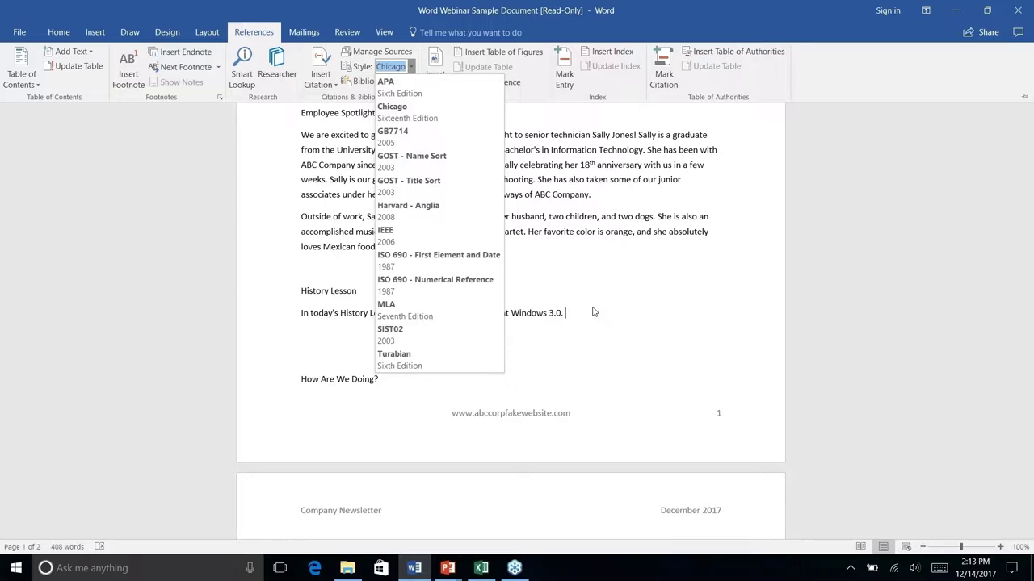
click(283, 73)
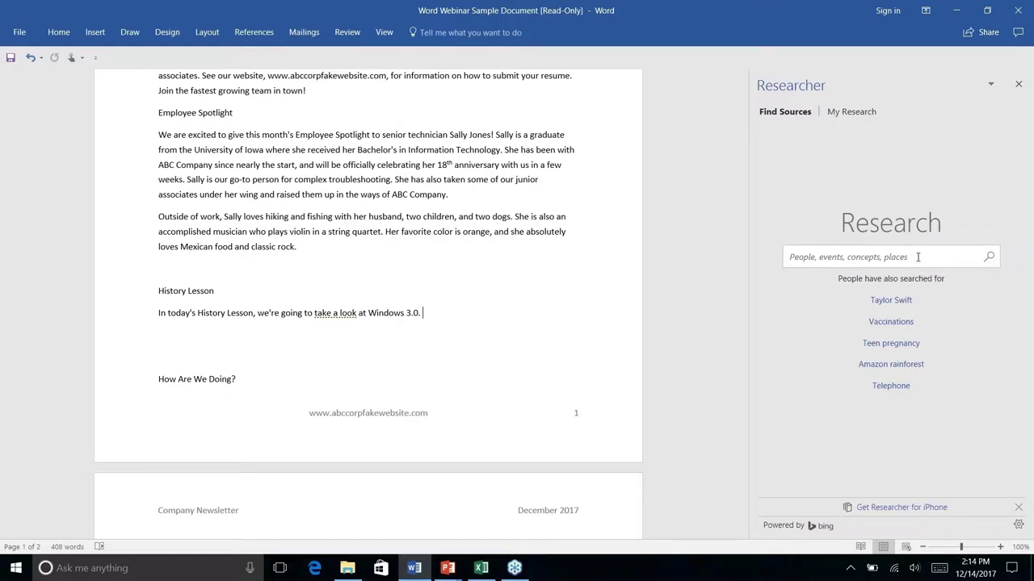
text(windows)
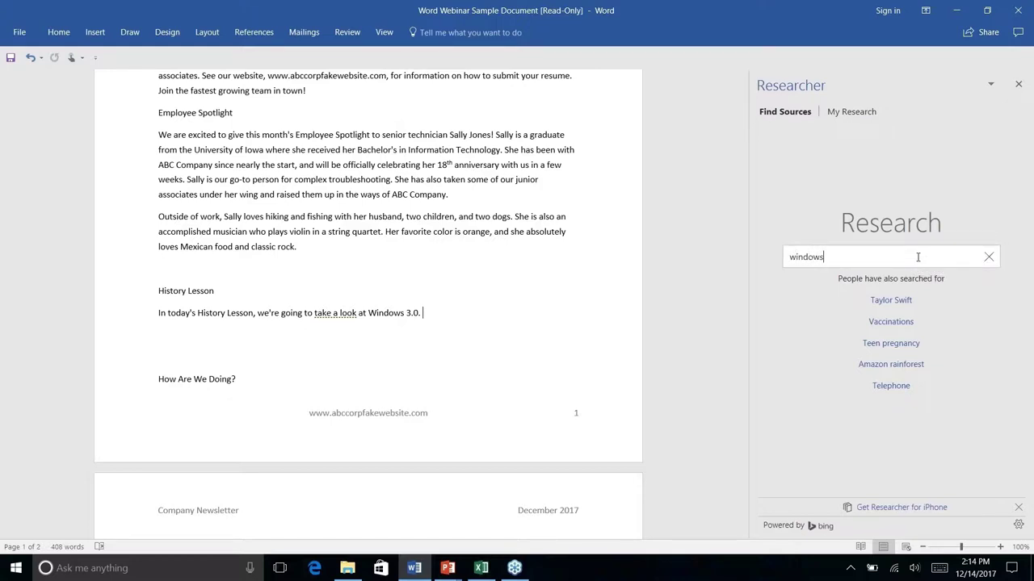
text( 3.0)
key(Return)
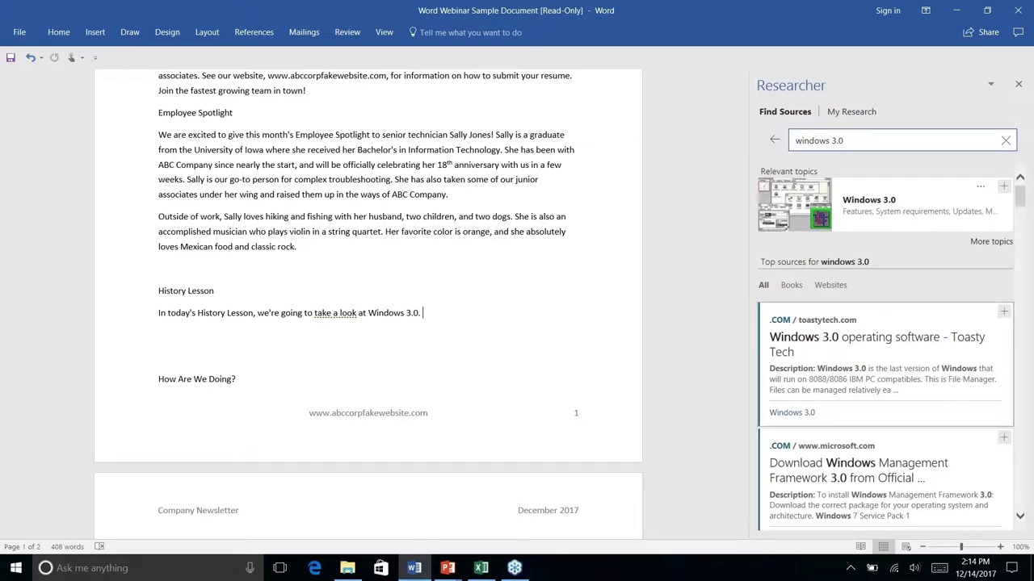
Step: Filter the Researcher sources to Books, return to All, and browse the top sources for windows 3.0
click(792, 287)
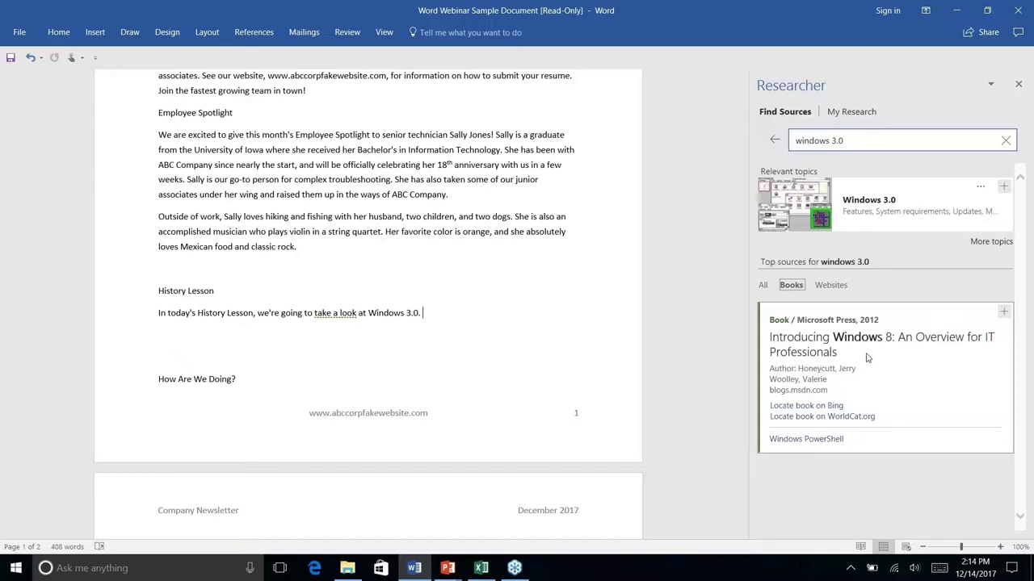
click(762, 287)
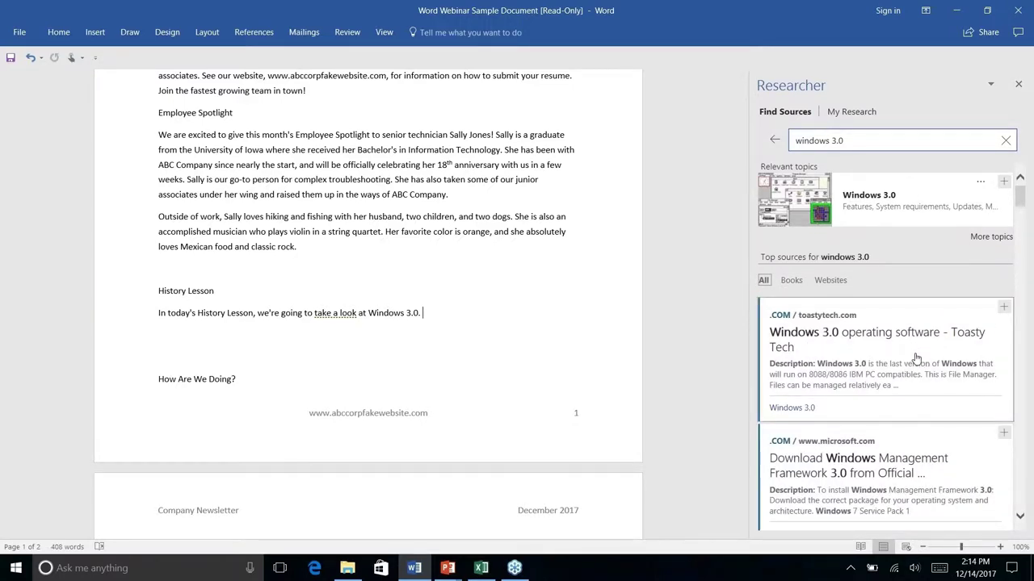
scroll(916, 359, down, 5)
scroll(916, 359, up, 5)
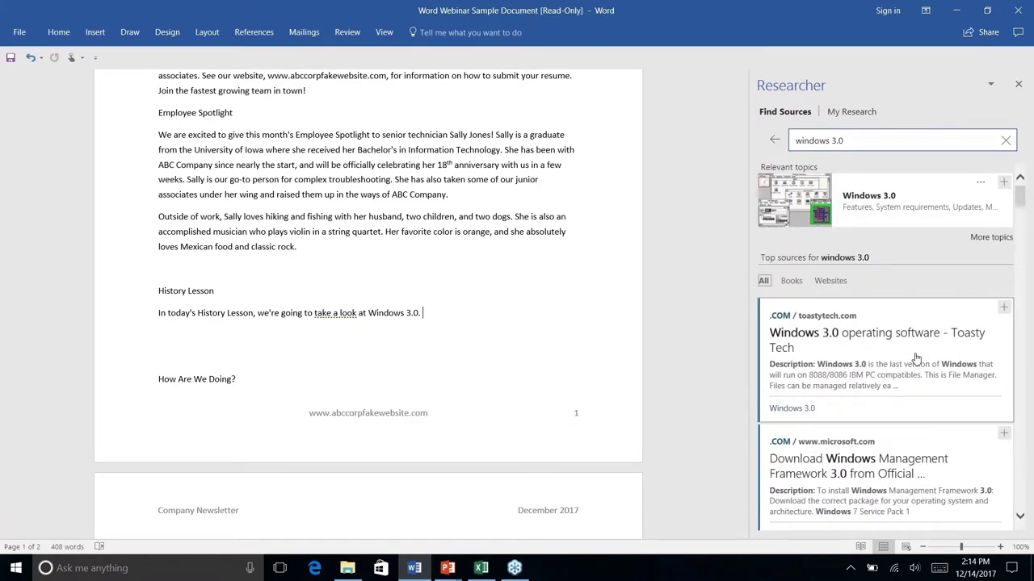
scroll(916, 358, down, 7)
scroll(916, 359, down, 10)
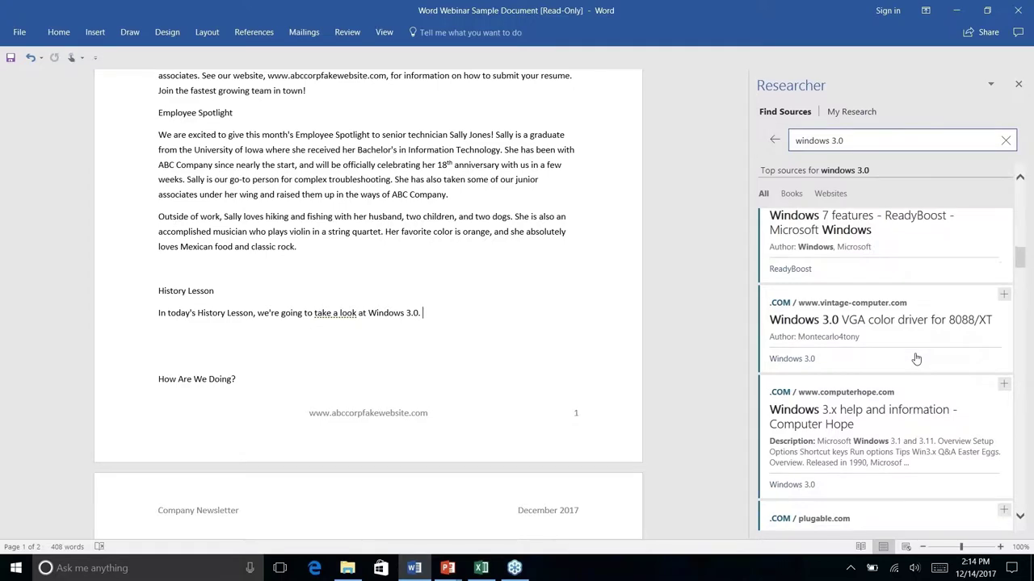
scroll(916, 359, down, 4)
scroll(916, 358, up, 8)
scroll(916, 359, up, 4)
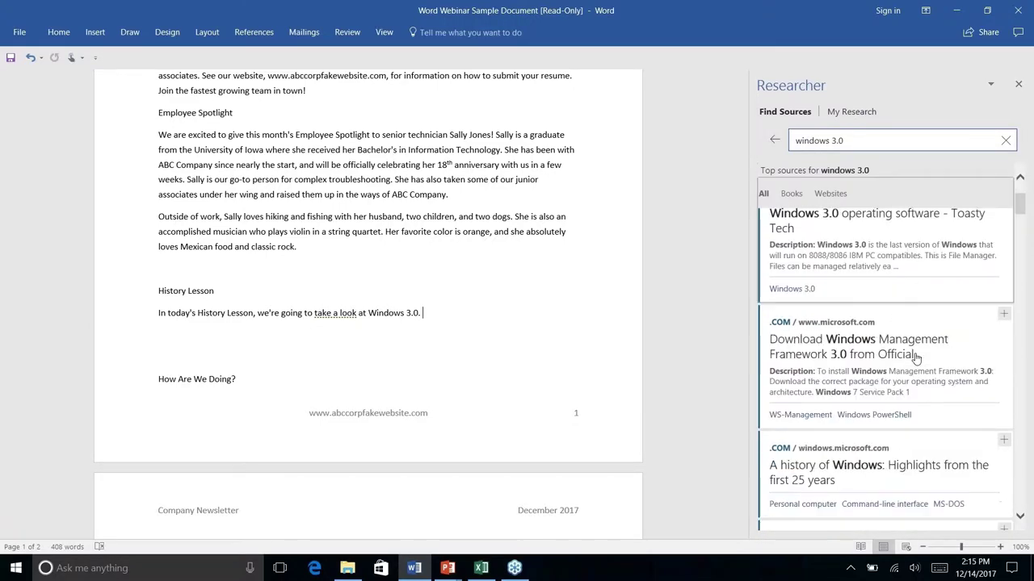
Step: Preview Toasty Tech's Windows 3.0 operating software source in Researcher, and return to the list of sources
scroll(915, 359, up, 5)
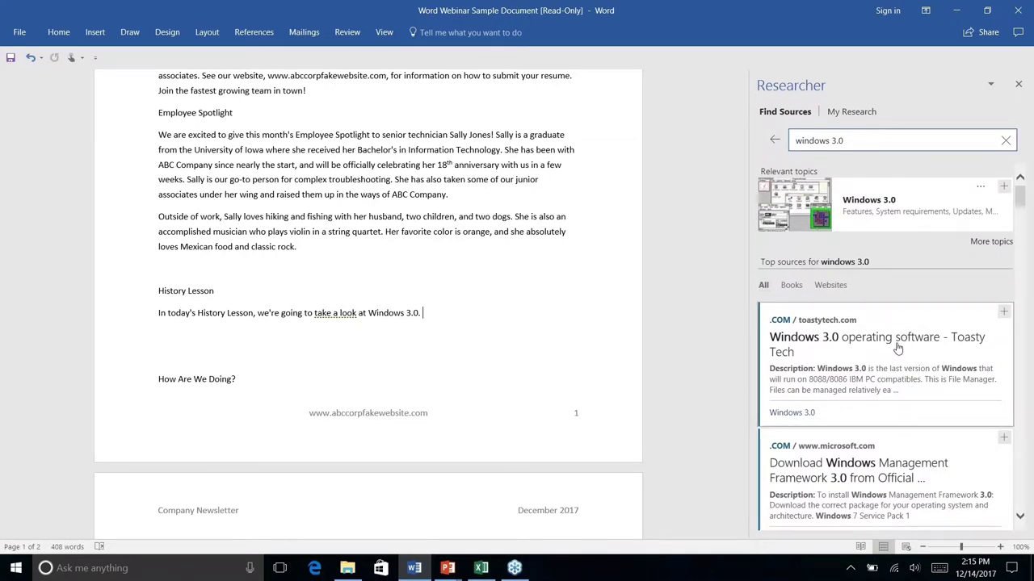
click(898, 349)
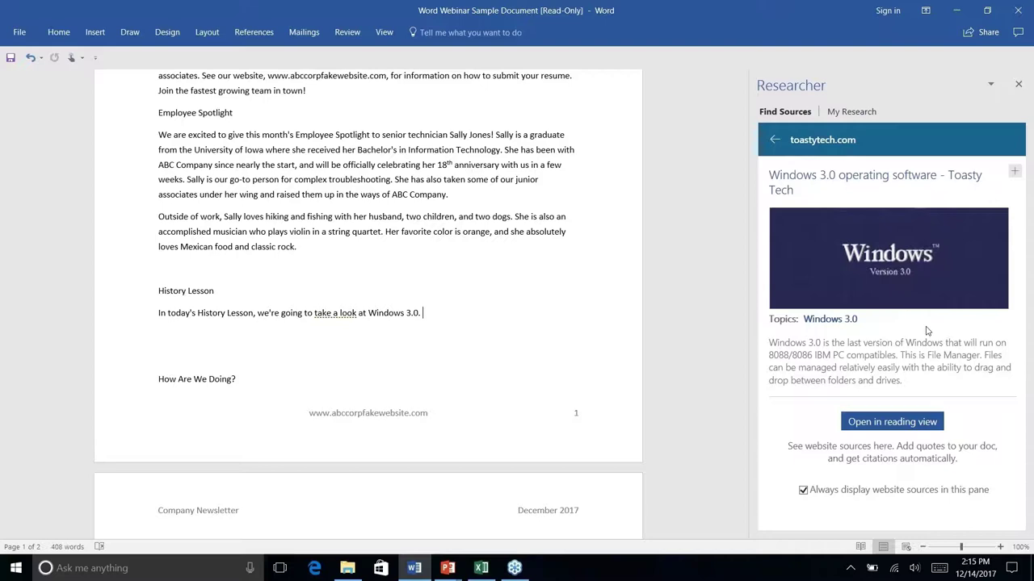
click(774, 141)
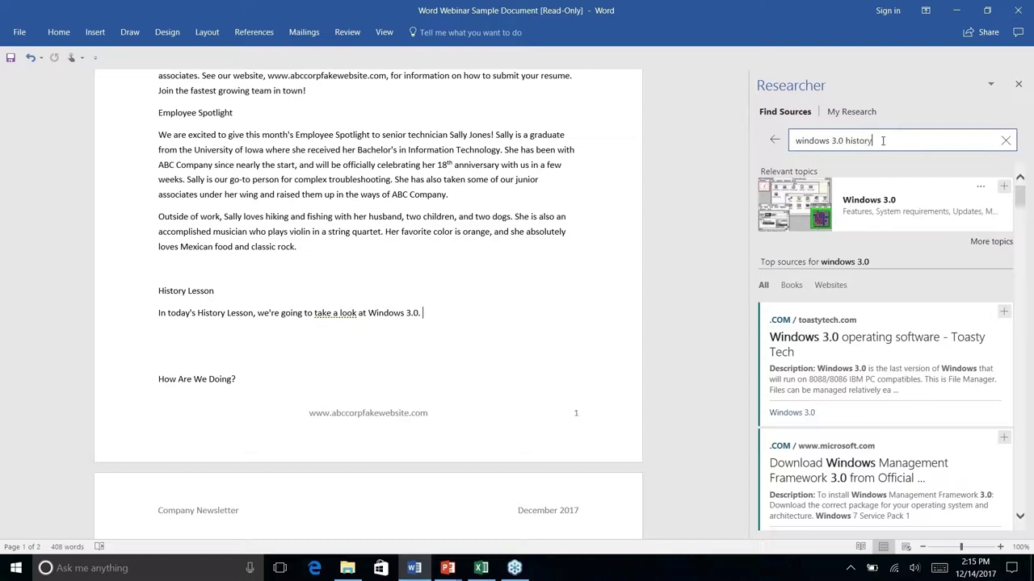
Step: Search Researcher for "windows 3.0 history", preview ITProPortal's article on Windows 3.0 turning 20, and return to the results
key(Return)
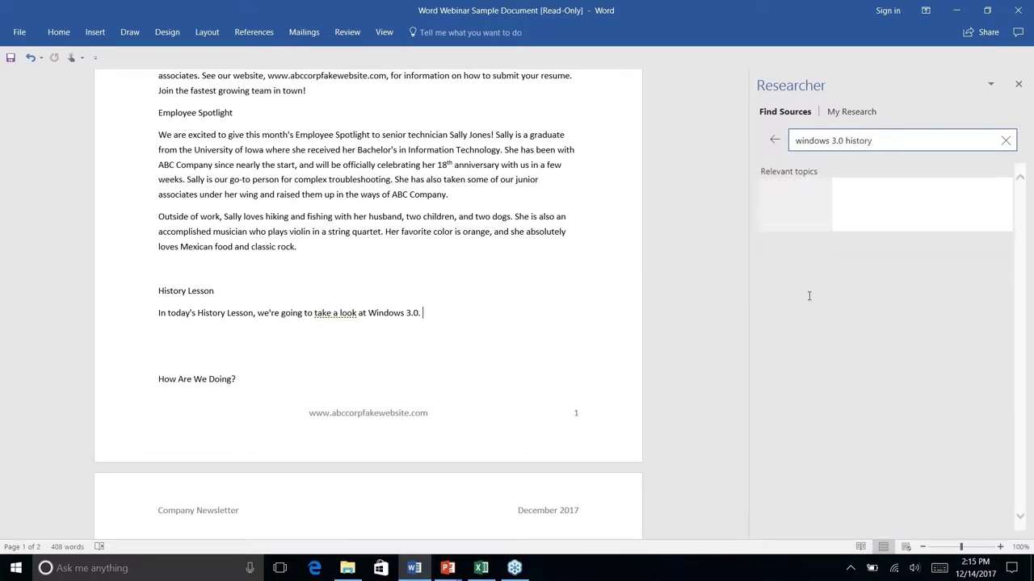
scroll(926, 362, down, 3)
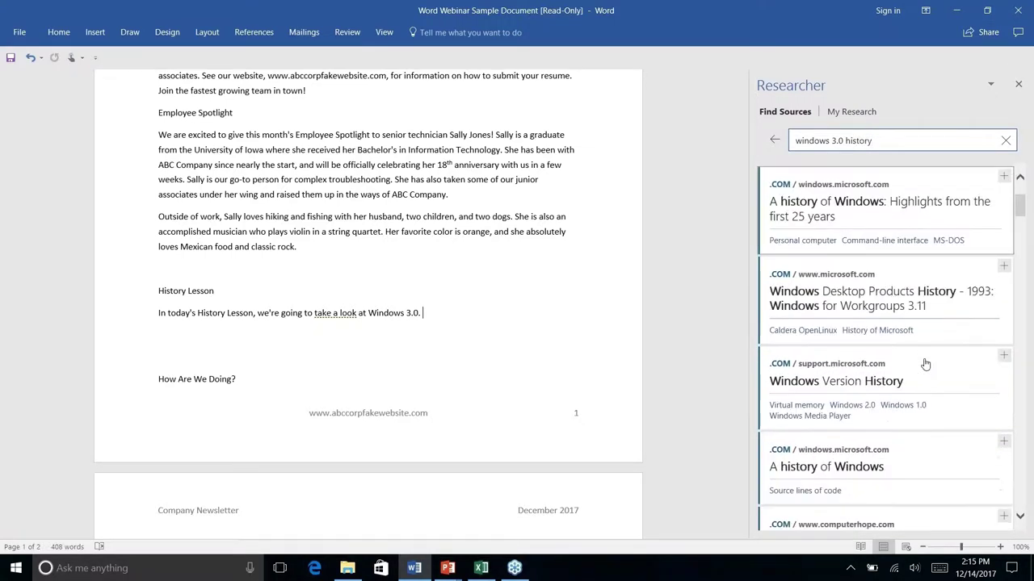
scroll(925, 363, down, 5)
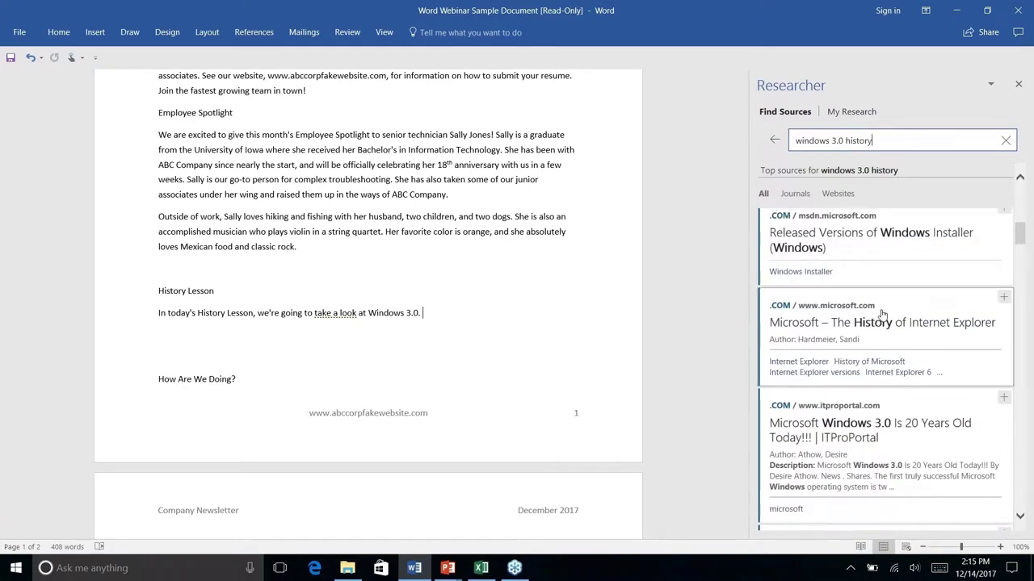
click(868, 424)
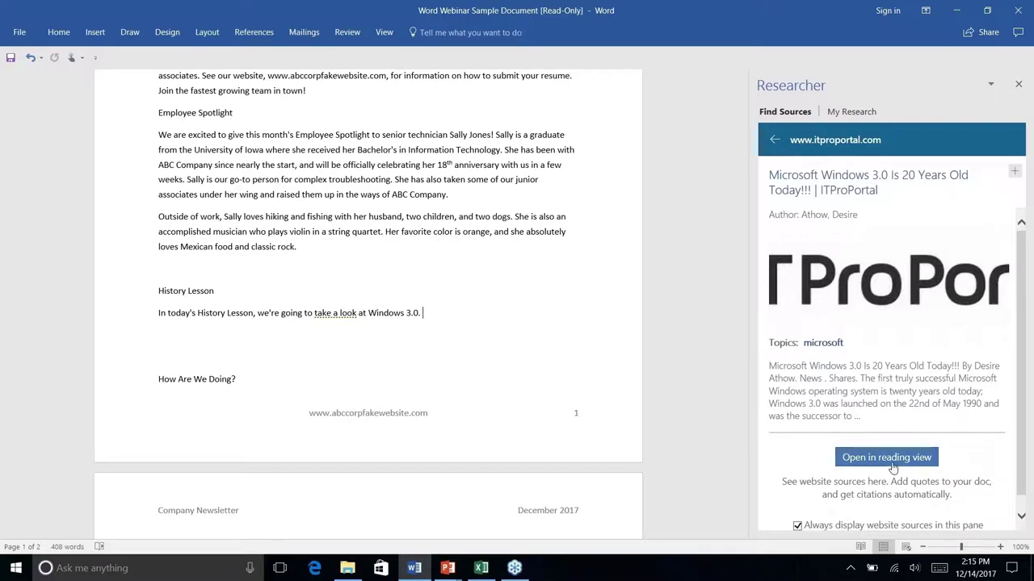
scroll(892, 363, down, 1)
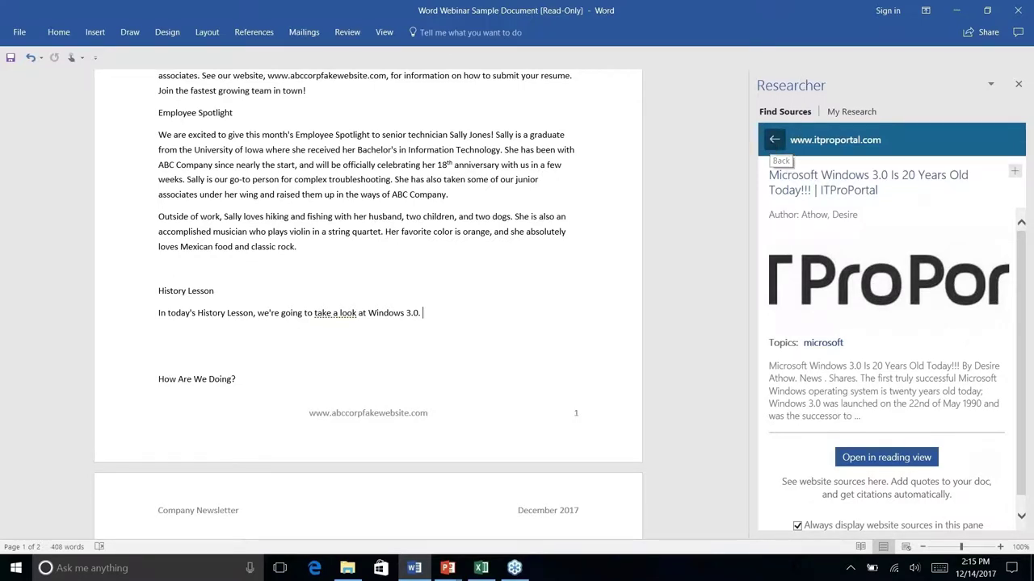
click(773, 141)
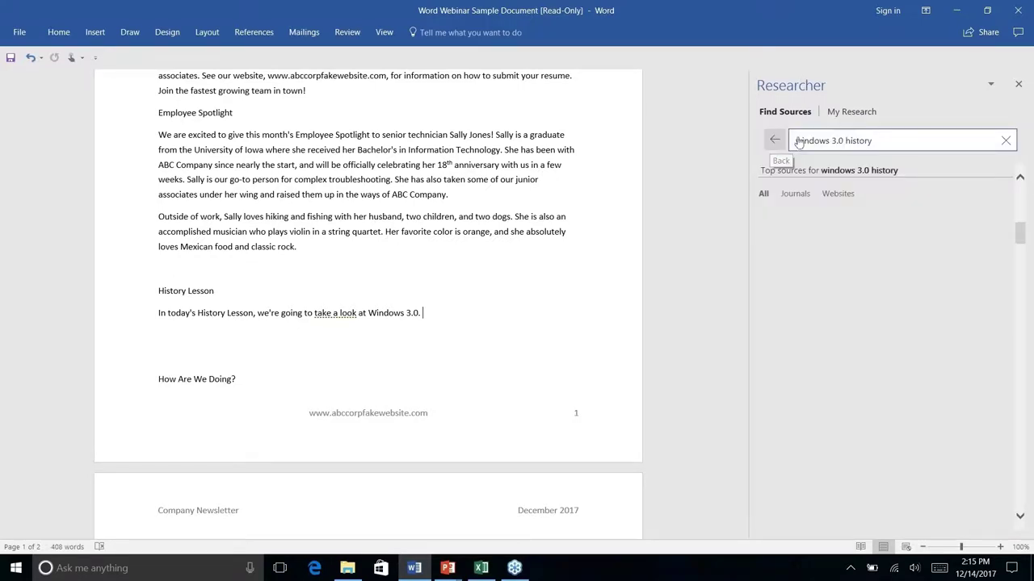
Step: Search Researcher for "windows 3.0" again and browse its top sources
click(880, 141)
key(BackSpace)
key(BackSpace)
key(BackSpace)
key(BackSpace)
key(BackSpace)
key(BackSpace)
key(BackSpace)
key(BackSpace)
key(Return)
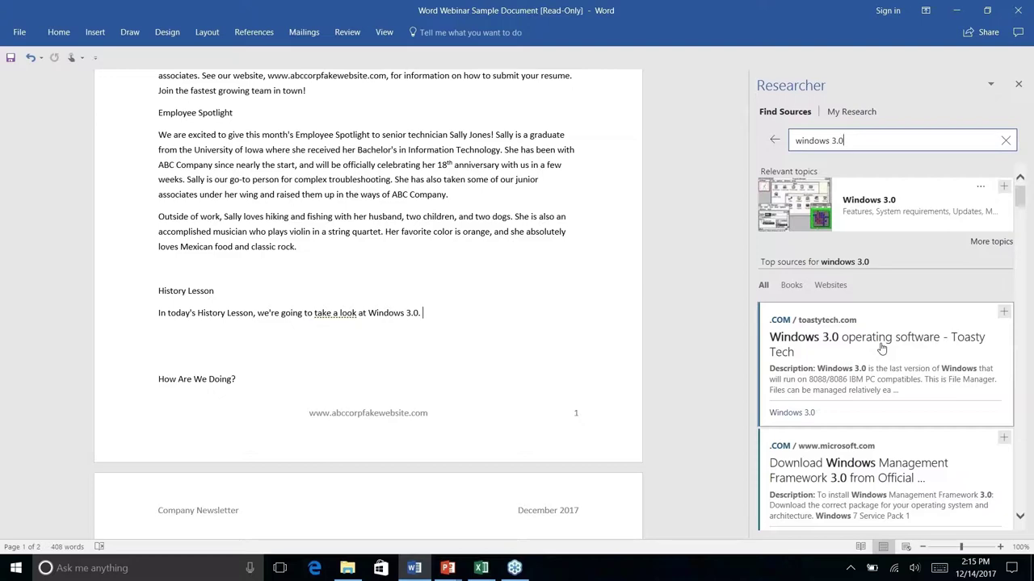
scroll(882, 348, down, 8)
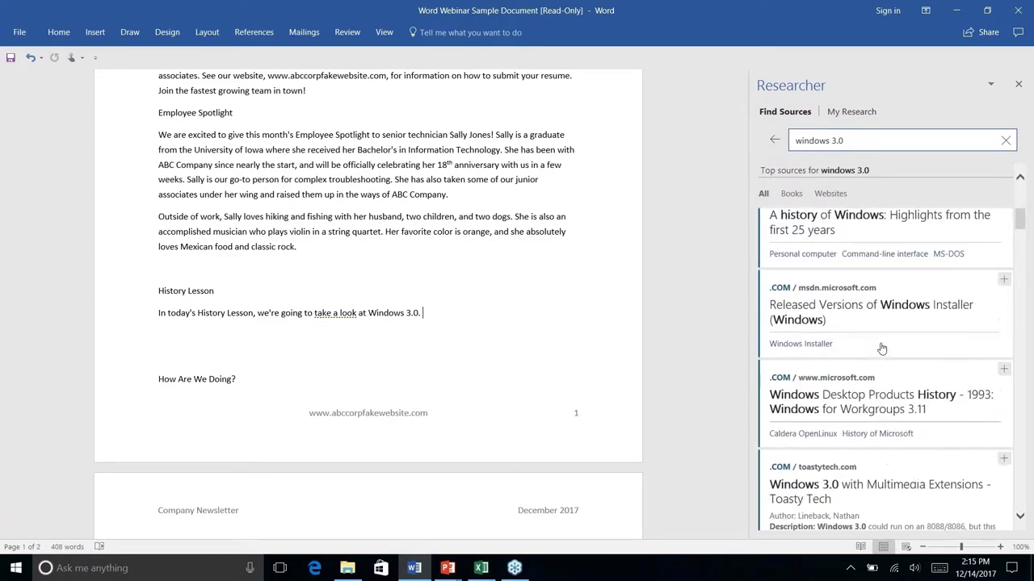
scroll(882, 348, down, 5)
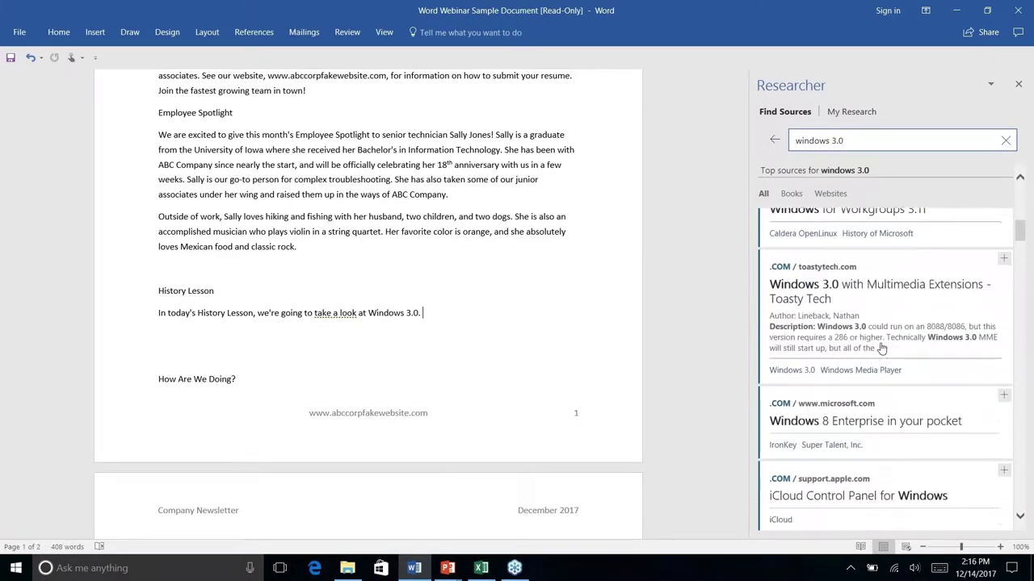
Step: Open the Toasty Tech source "Windows 3.0 with Multimedia Extensions" and insert its description below the History Lesson introduction
click(879, 284)
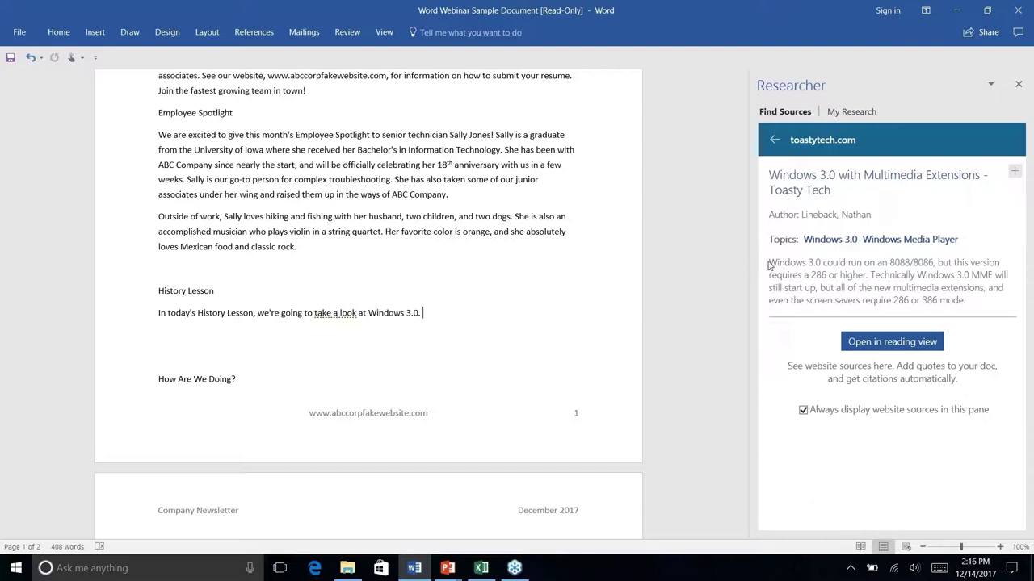
drag(769, 263, 985, 299)
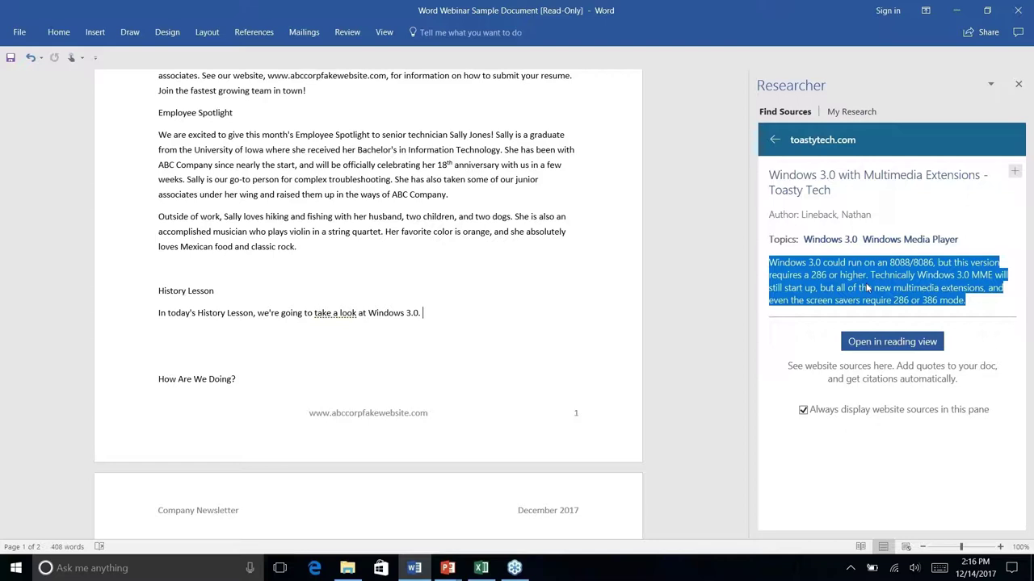
drag(868, 288, 514, 347)
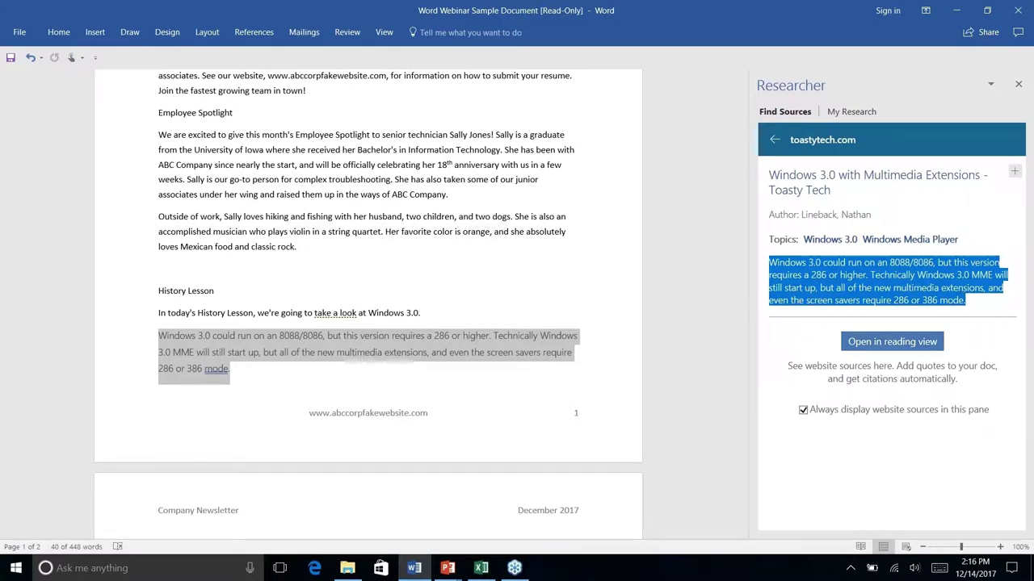
Step: Read the Multimedia Extensions article in reading view, and select its paragraph about running on an 8088/8086
click(876, 343)
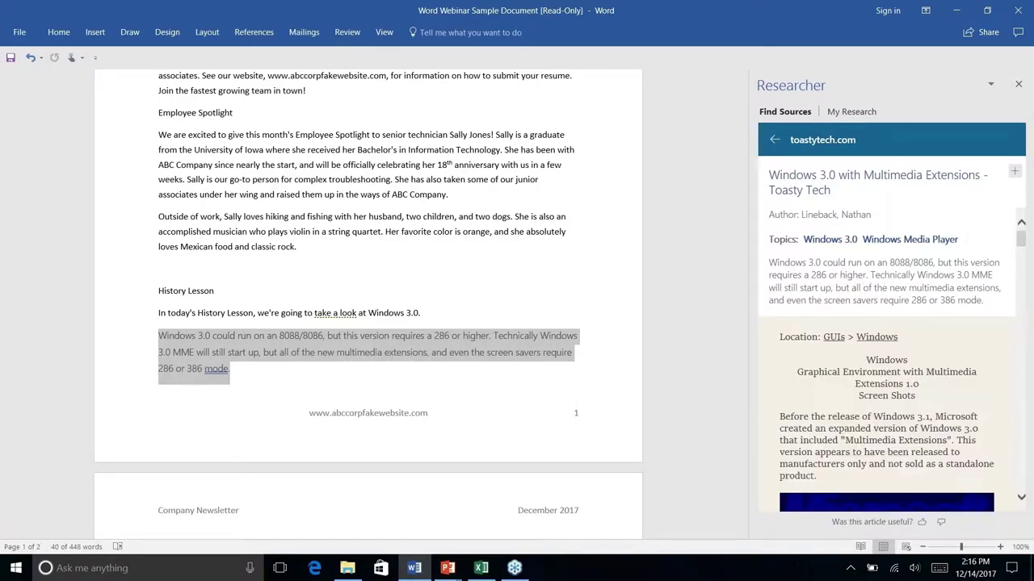
scroll(947, 267, down, 8)
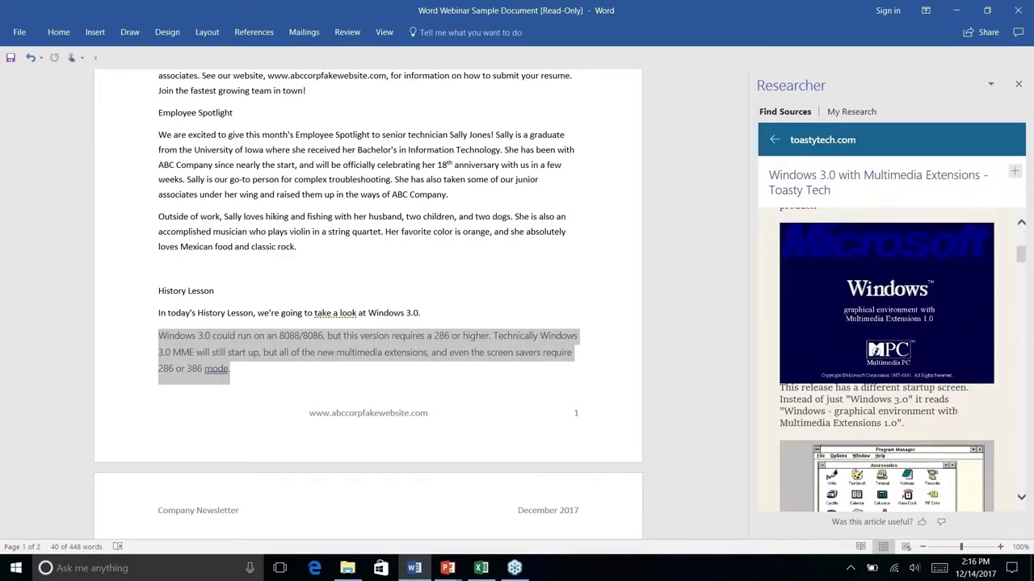
scroll(886, 360, down, 10)
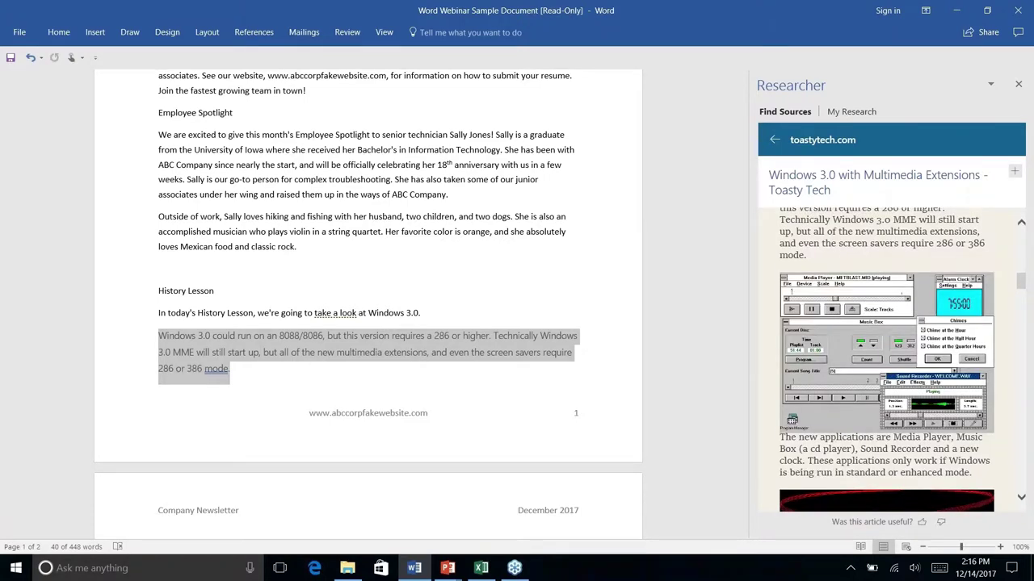
scroll(887, 360, down, 12)
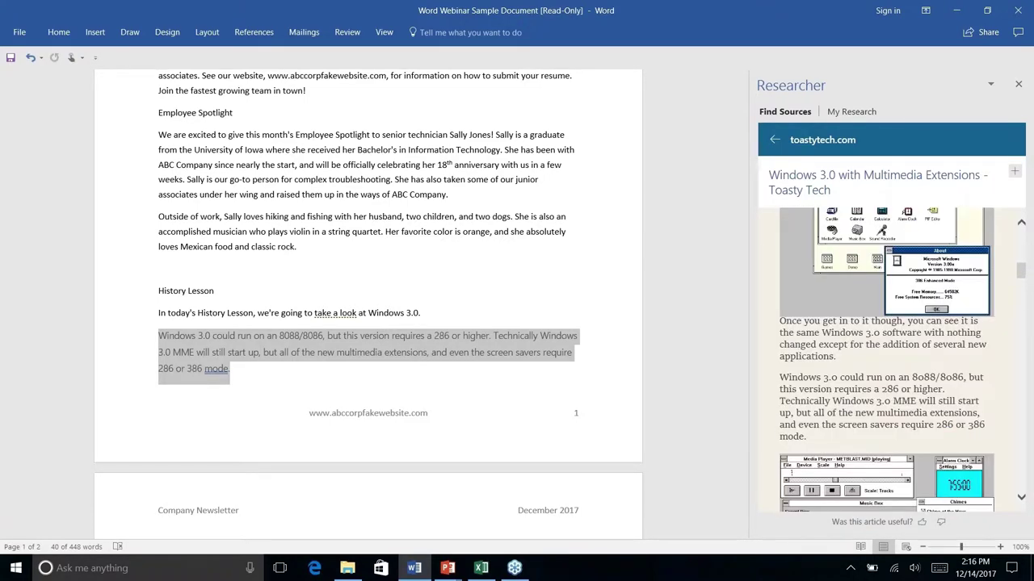
scroll(887, 360, up, 4)
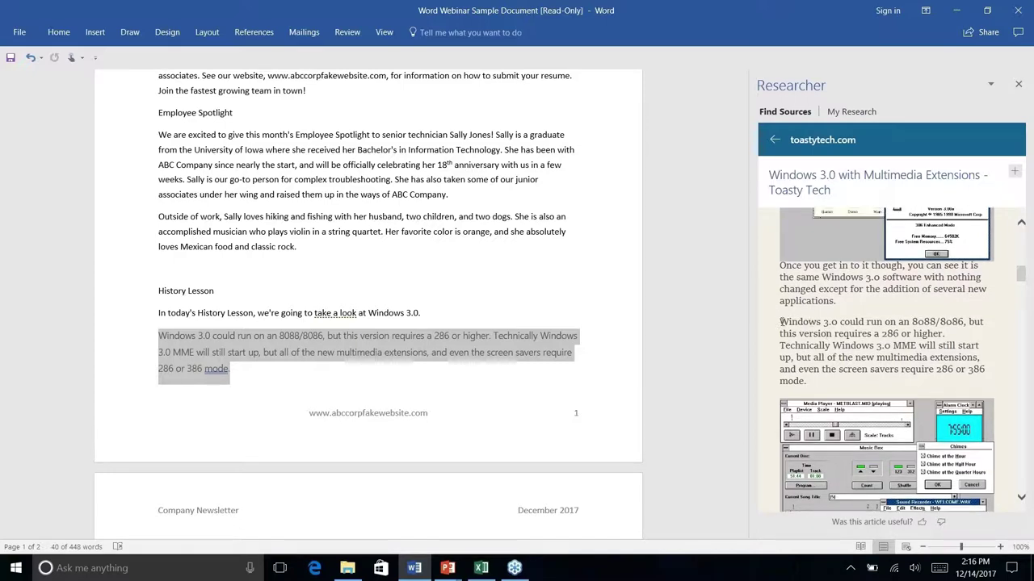
drag(780, 323, 871, 381)
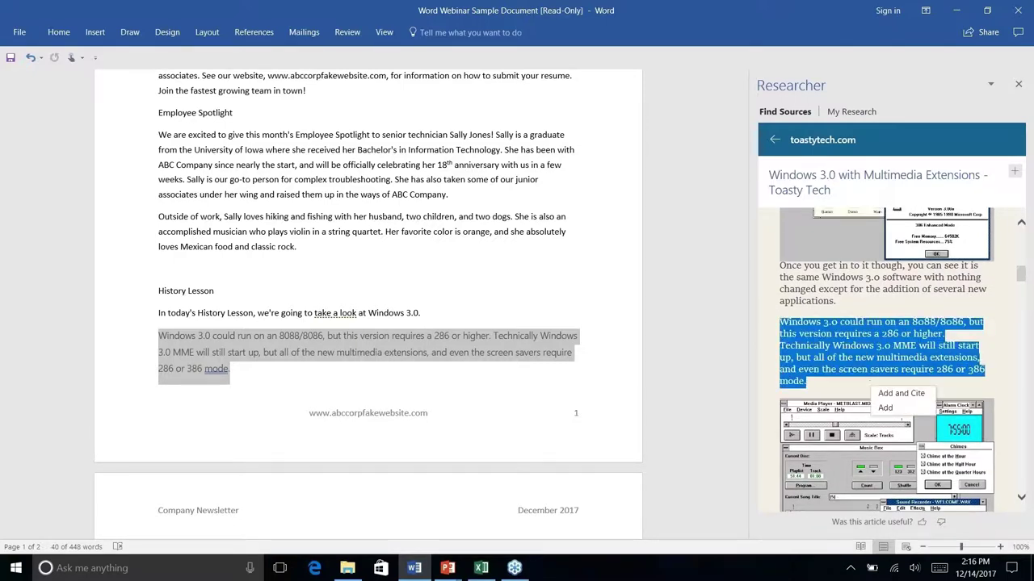
Step: Add the article's paragraph about the media player playing ".mmm" animation files to the History Lesson section, with its citation
scroll(870, 382, up, 3)
scroll(871, 382, down, 5)
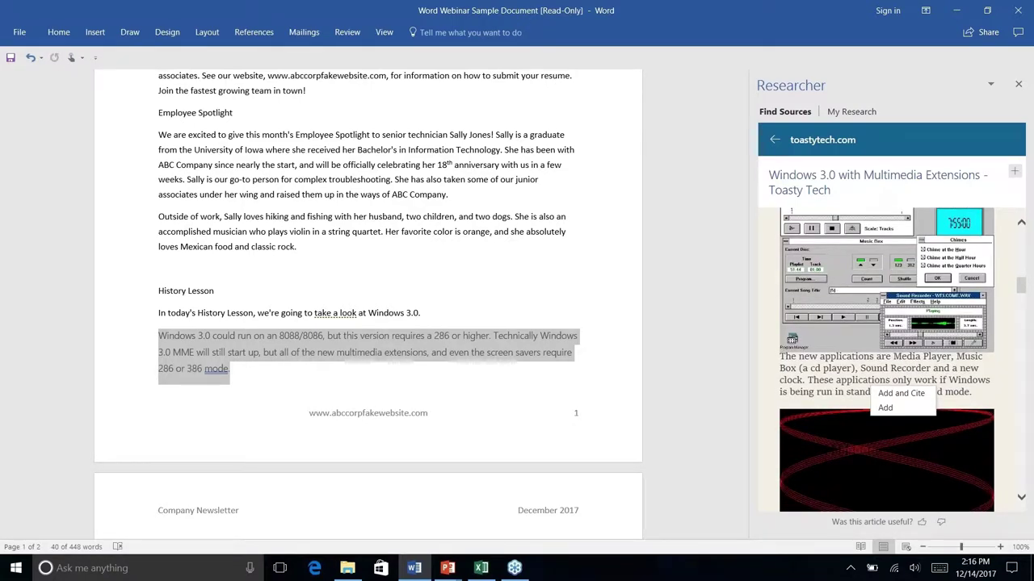
scroll(871, 381, down, 5)
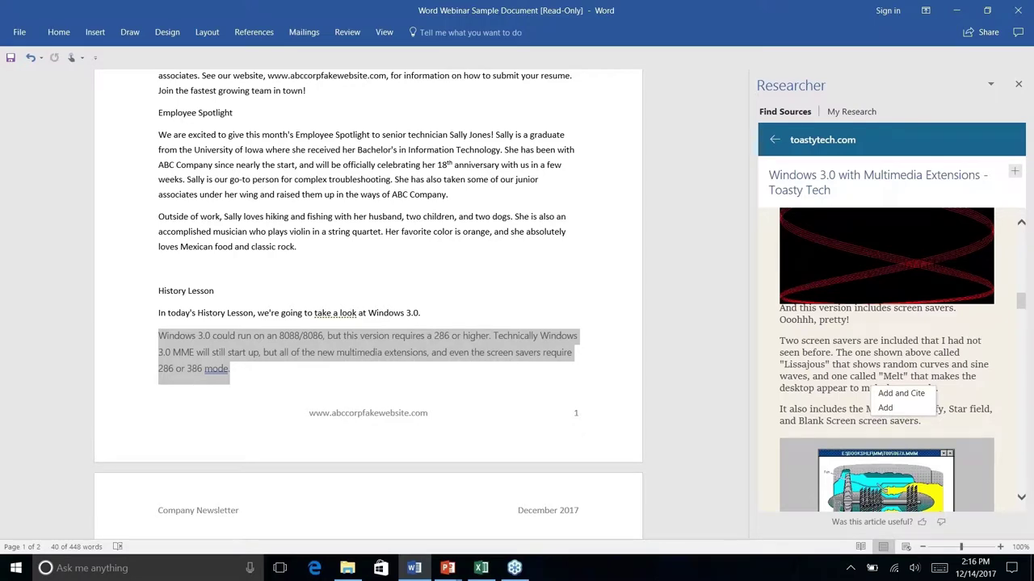
scroll(811, 345, down, 5)
scroll(811, 345, up, 1)
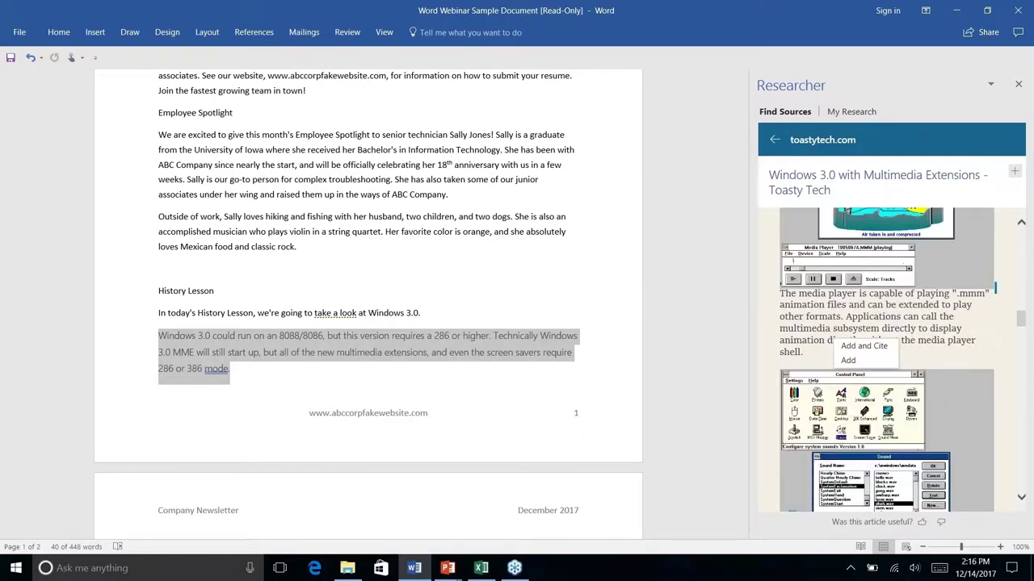
drag(780, 292, 840, 356)
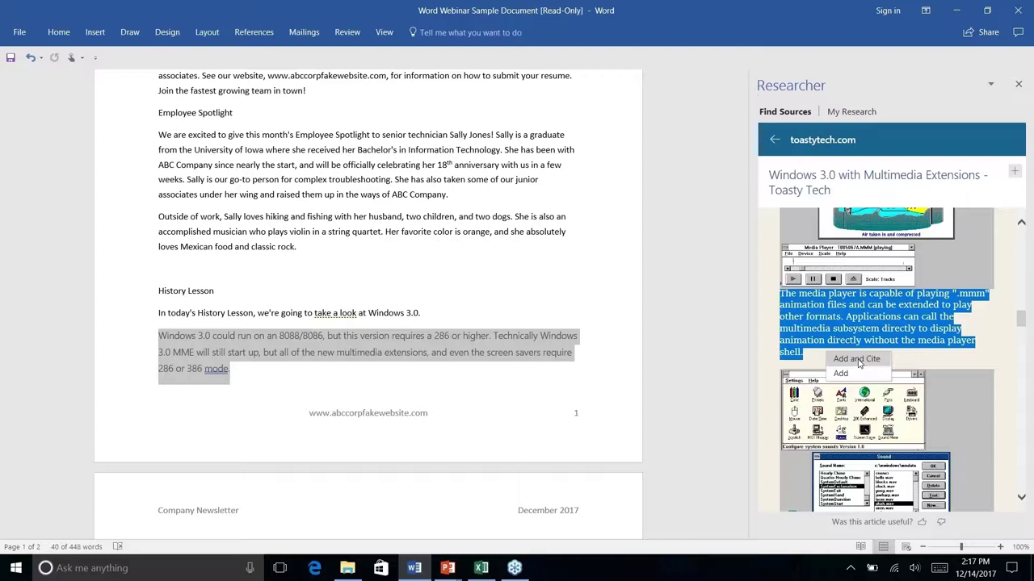
click(857, 359)
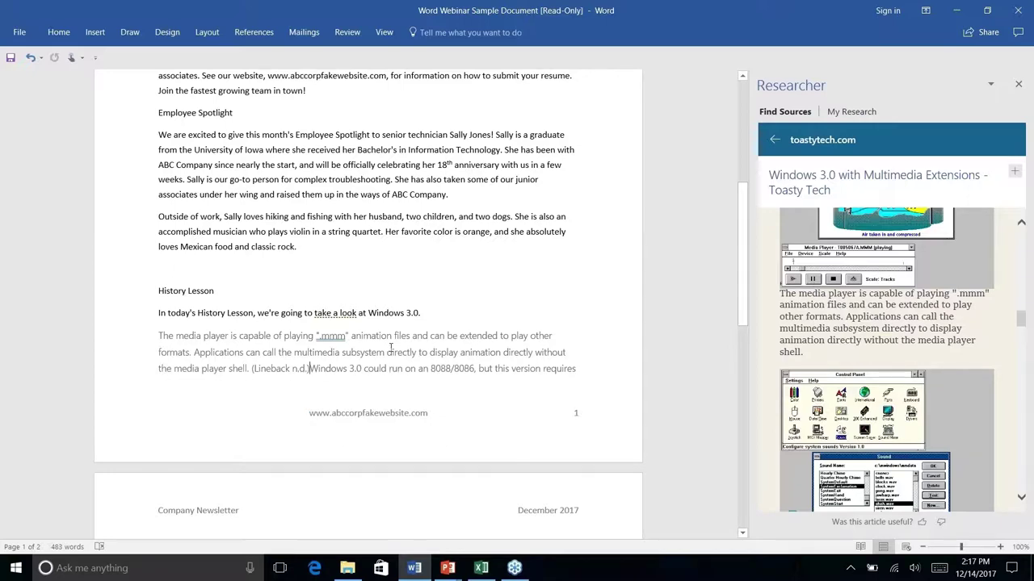
Step: Look over the inserted text across both pages, and set the document's citation style to APA Sixth Edition
scroll(391, 347, up, 1)
scroll(390, 347, down, 3)
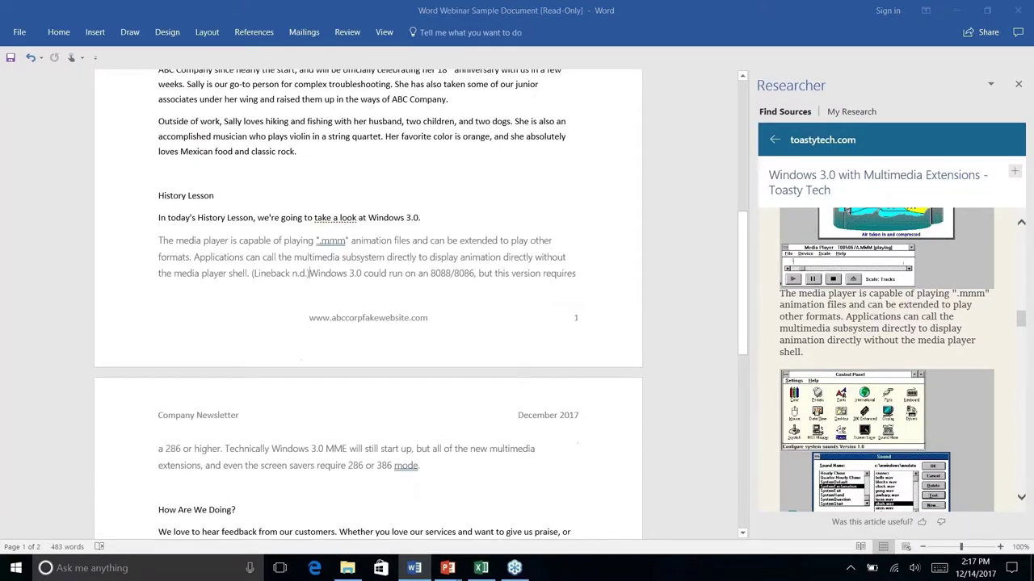
scroll(391, 347, down, 3)
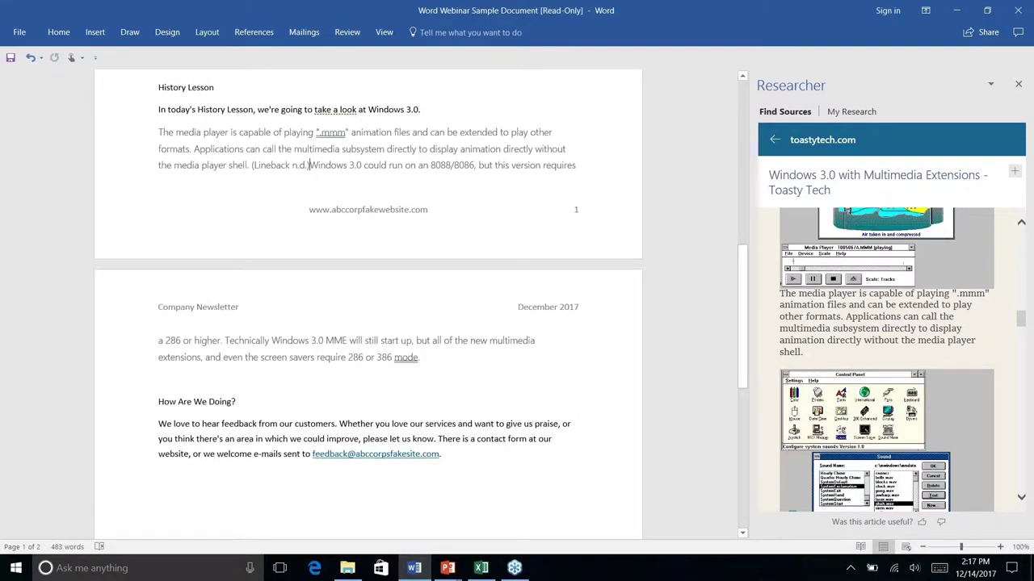
click(253, 32)
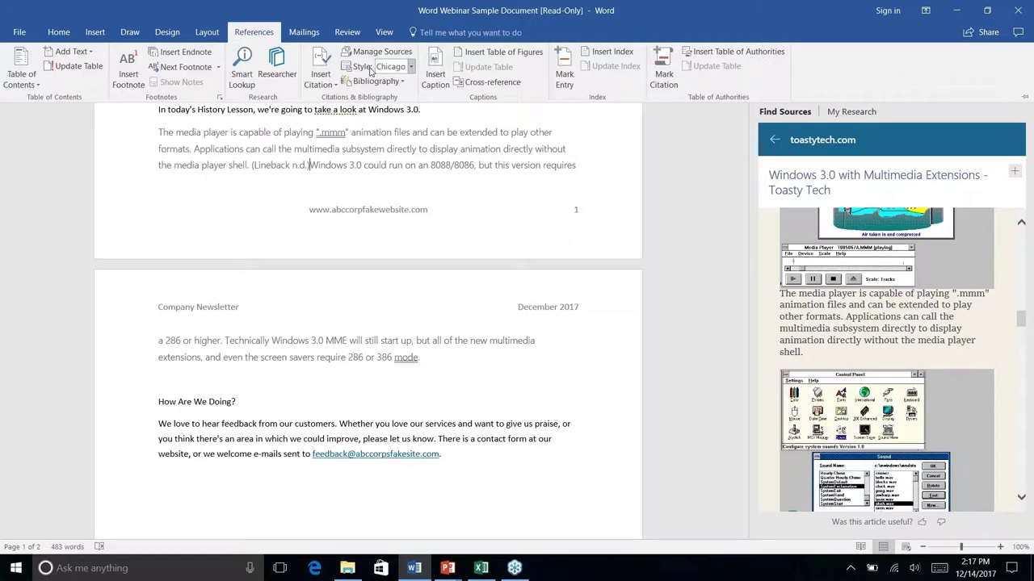
click(411, 73)
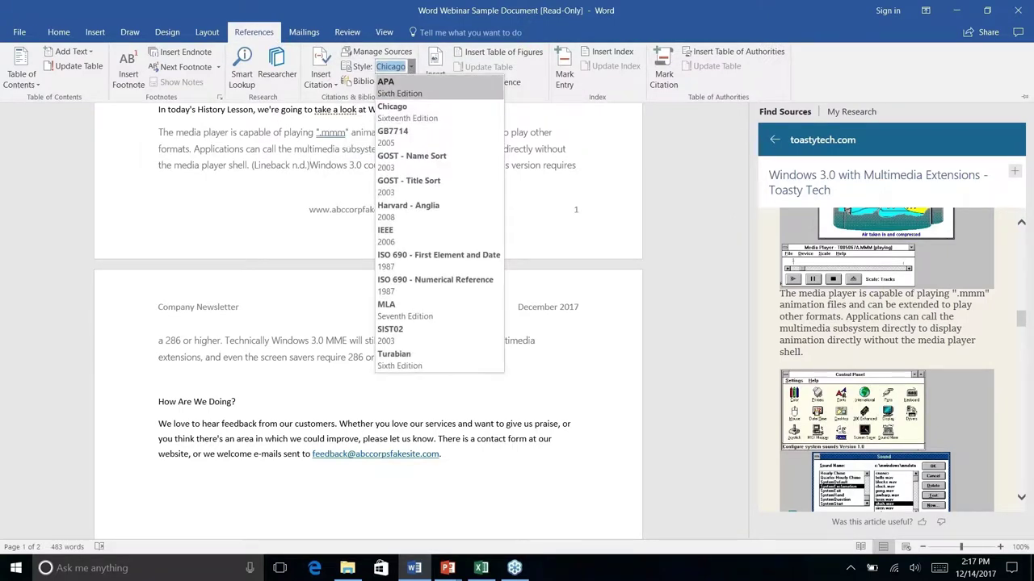
click(393, 97)
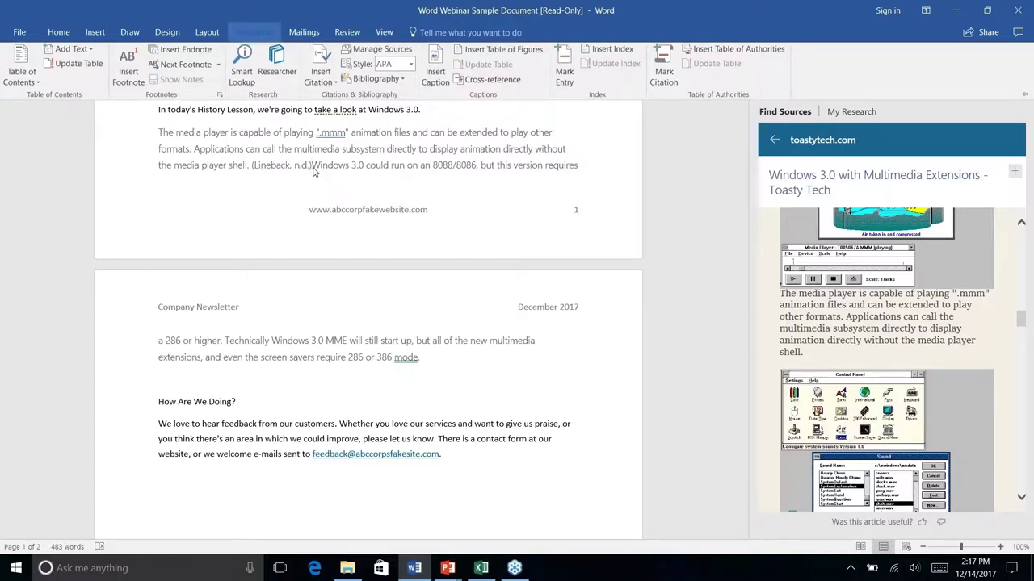
Step: Open the source details behind the History Lesson citation, check the available source types, and leave the source unedited
click(277, 166)
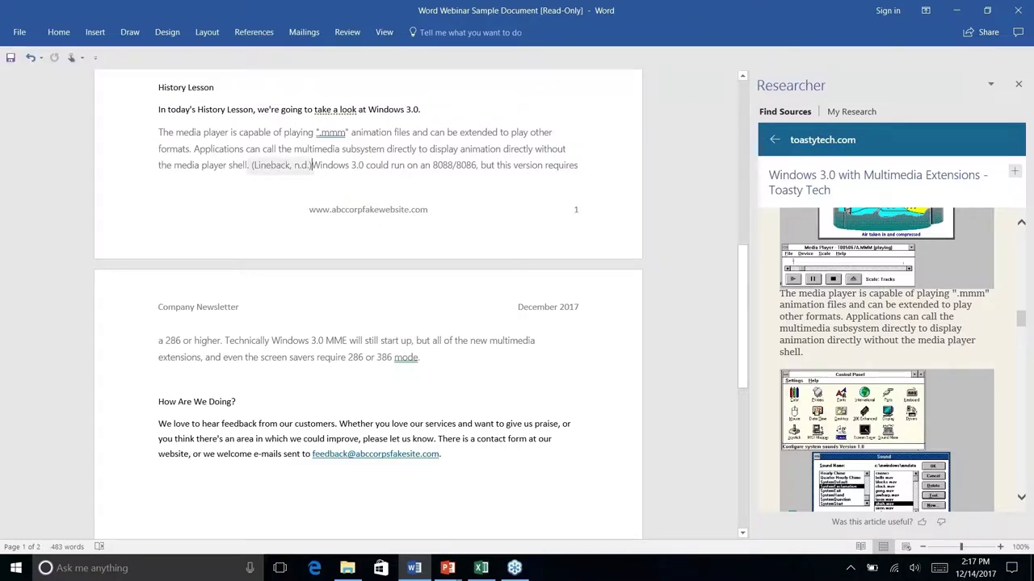
click(307, 165)
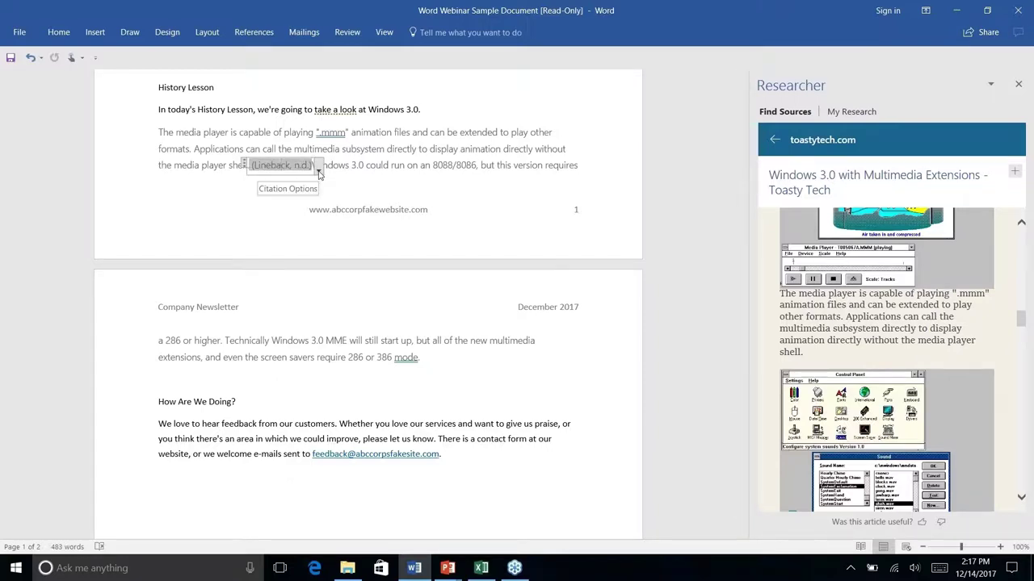
click(319, 171)
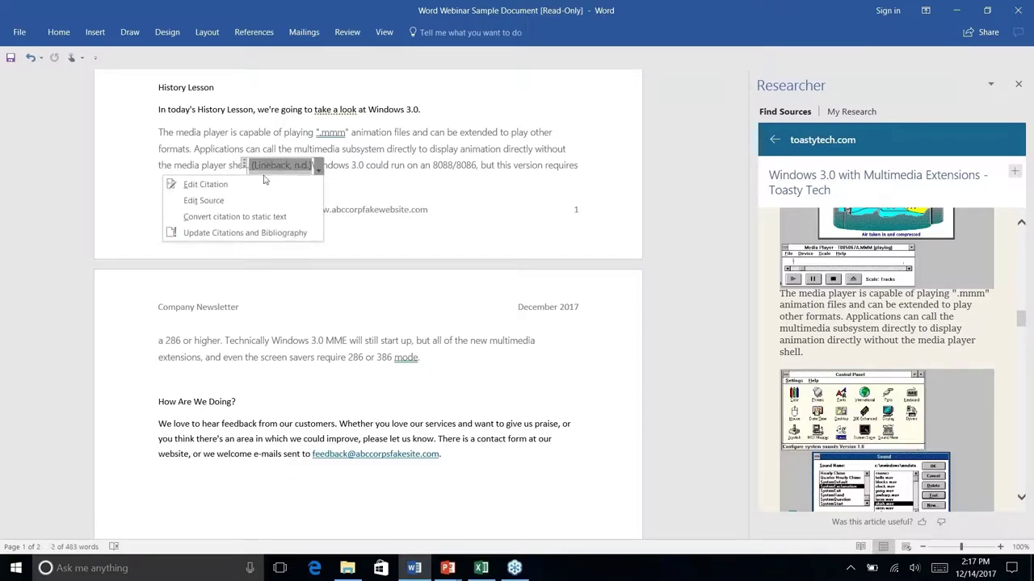
click(205, 200)
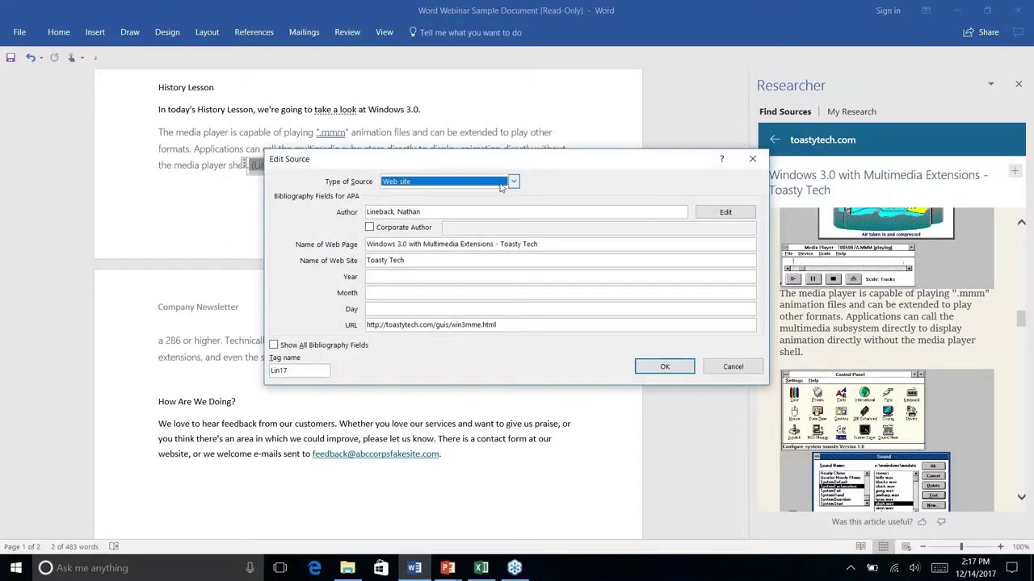
click(514, 183)
click(563, 191)
click(733, 367)
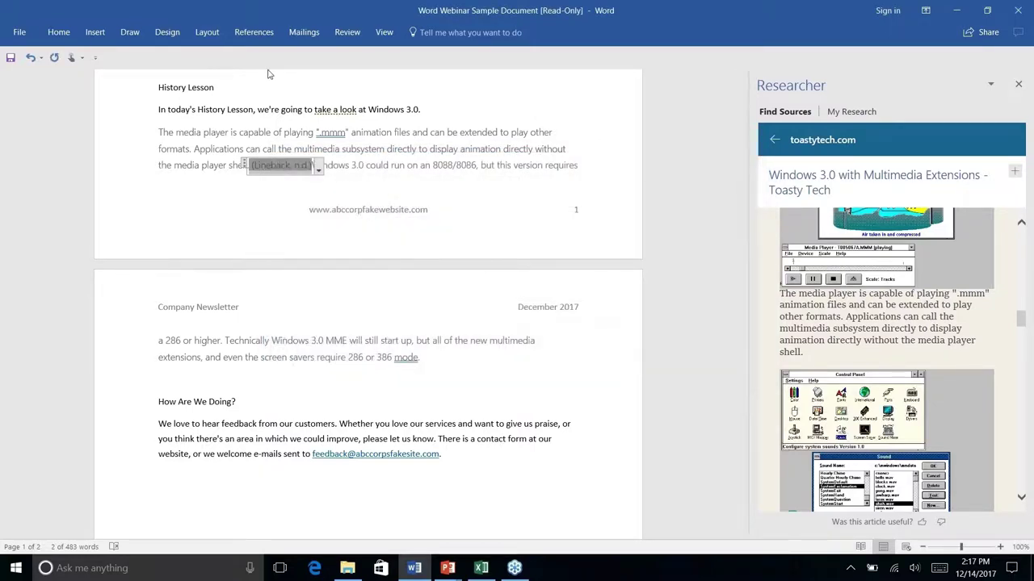
click(269, 34)
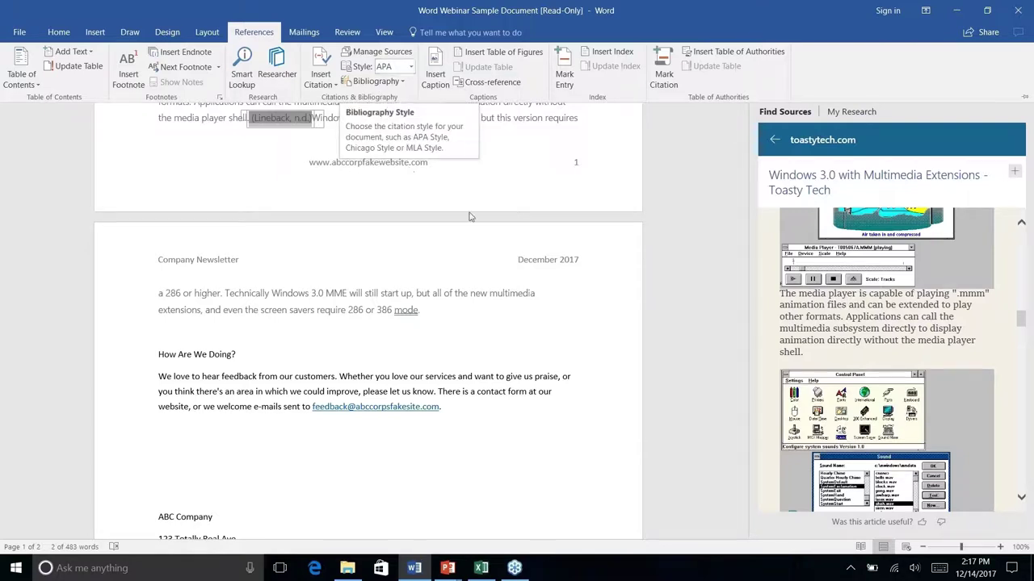
scroll(471, 216, down, 2)
scroll(471, 216, up, 4)
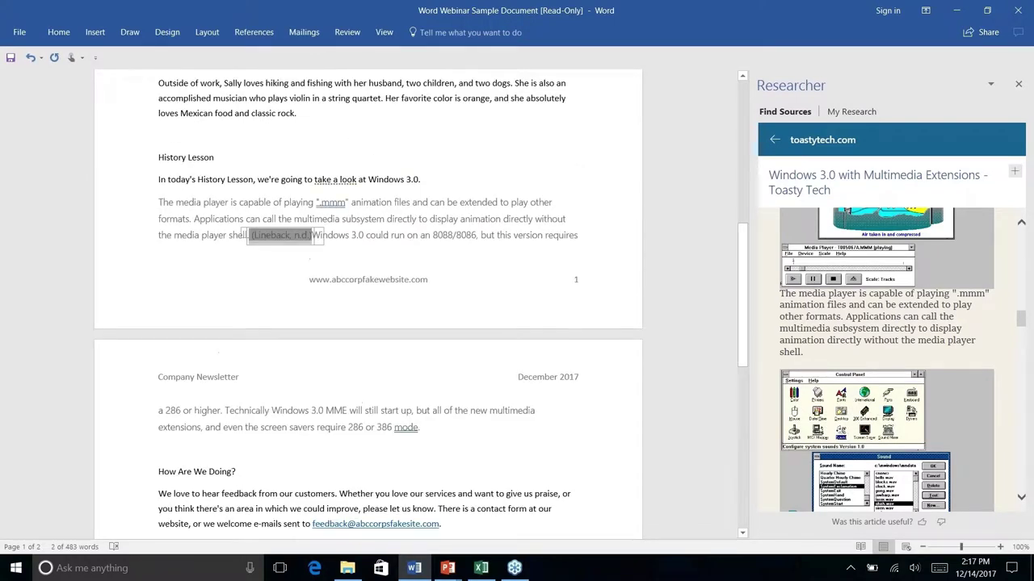
click(473, 202)
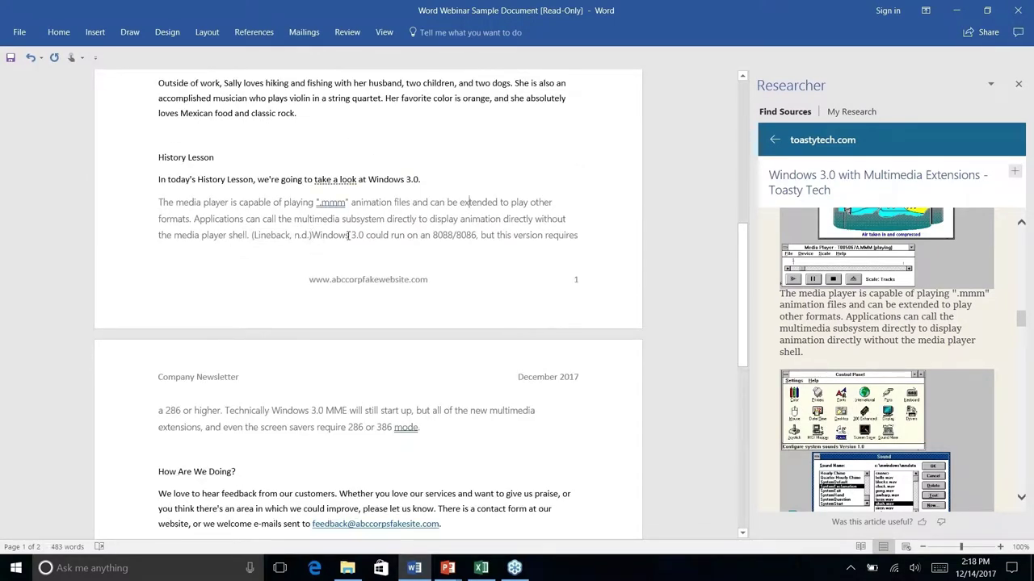
click(247, 33)
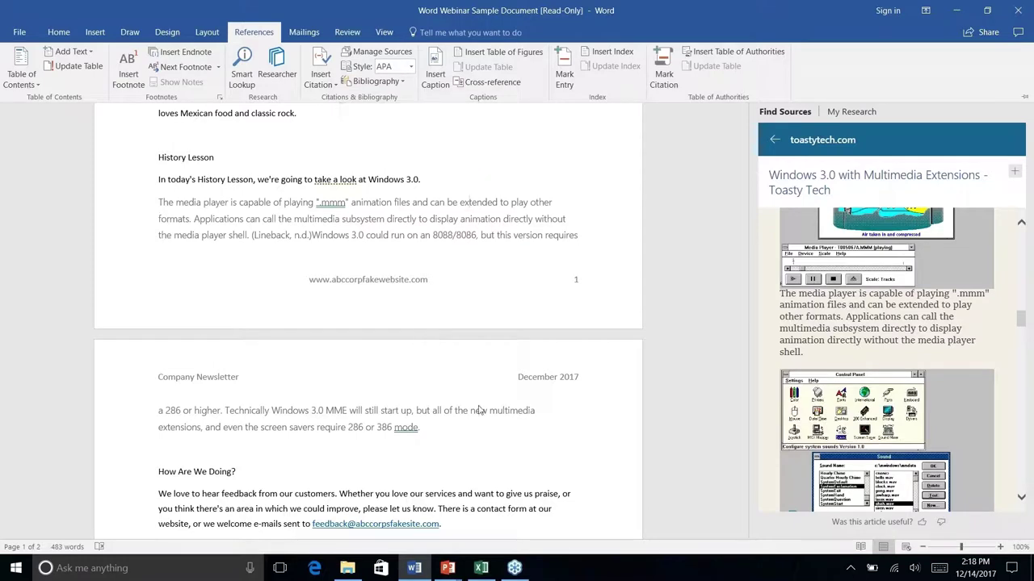
Step: Insert the built-in "References" bibliography directly after the History Lesson paragraph ending in "286 or 386 mode"
click(446, 434)
right_click(423, 428)
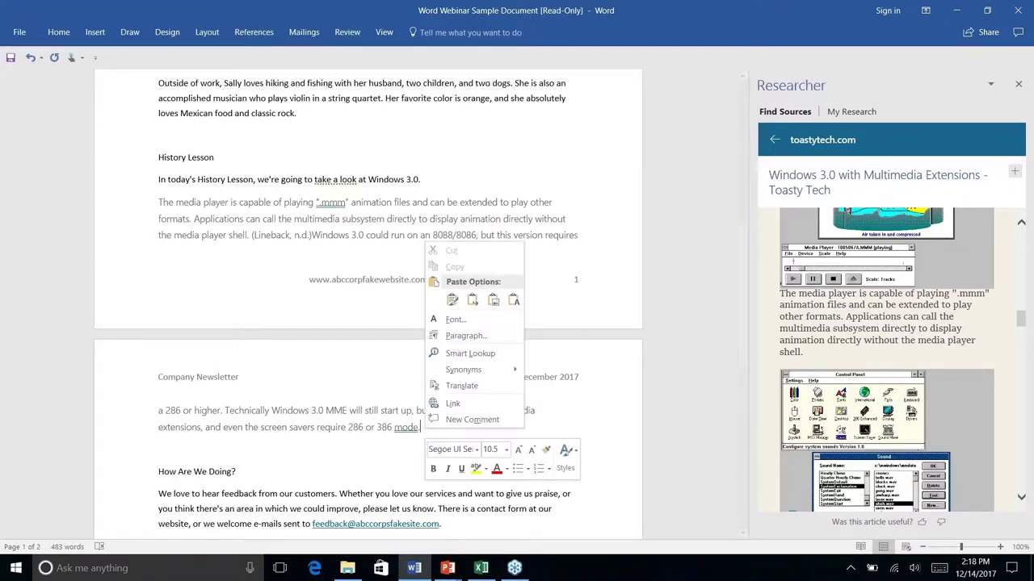
key(Escape)
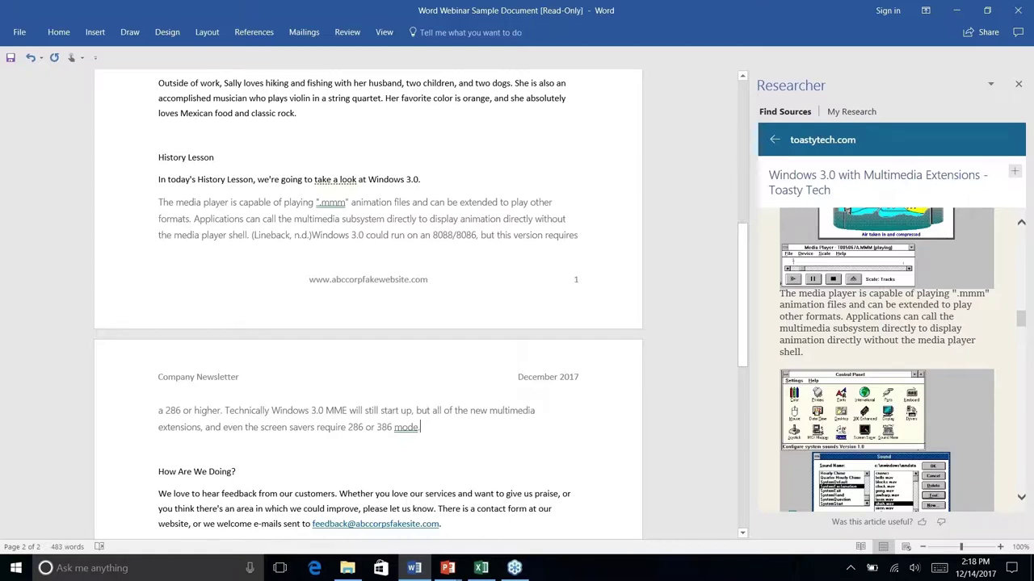
click(261, 37)
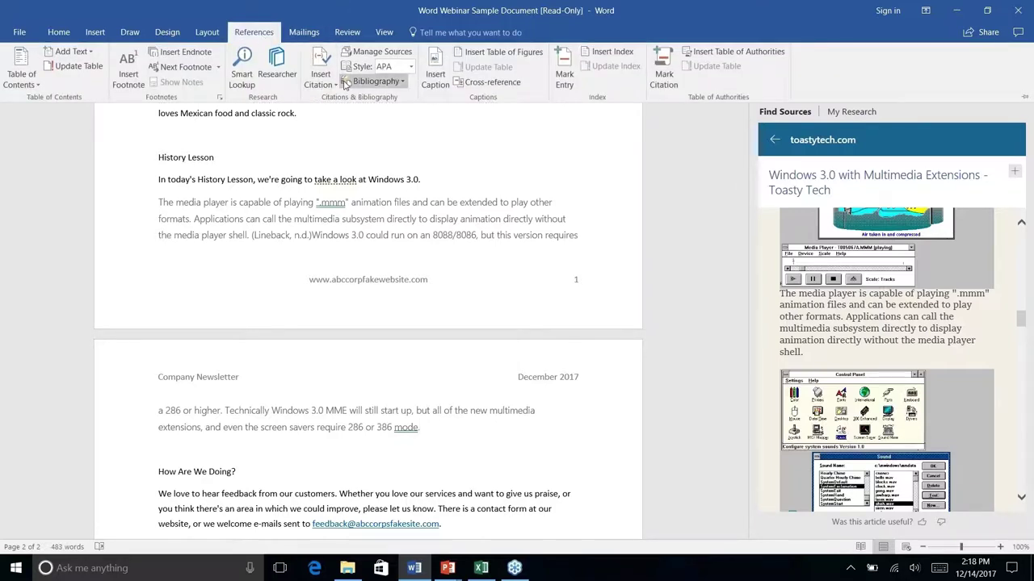
click(376, 82)
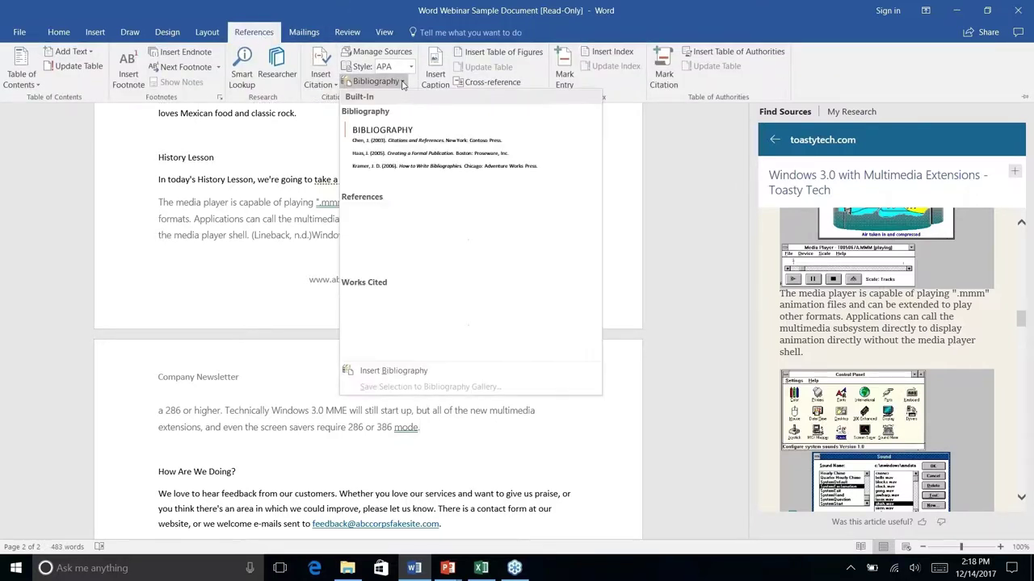
click(401, 244)
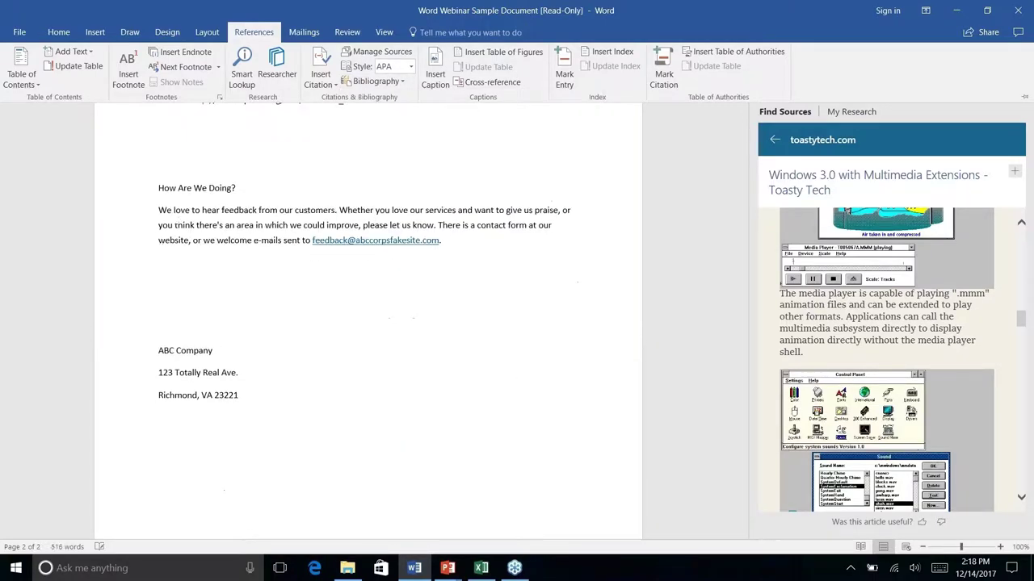
Step: Compare the in-text citation in the History Lesson with the entries in the References list
key(ctrl+F1)
scroll(368, 323, up, 5)
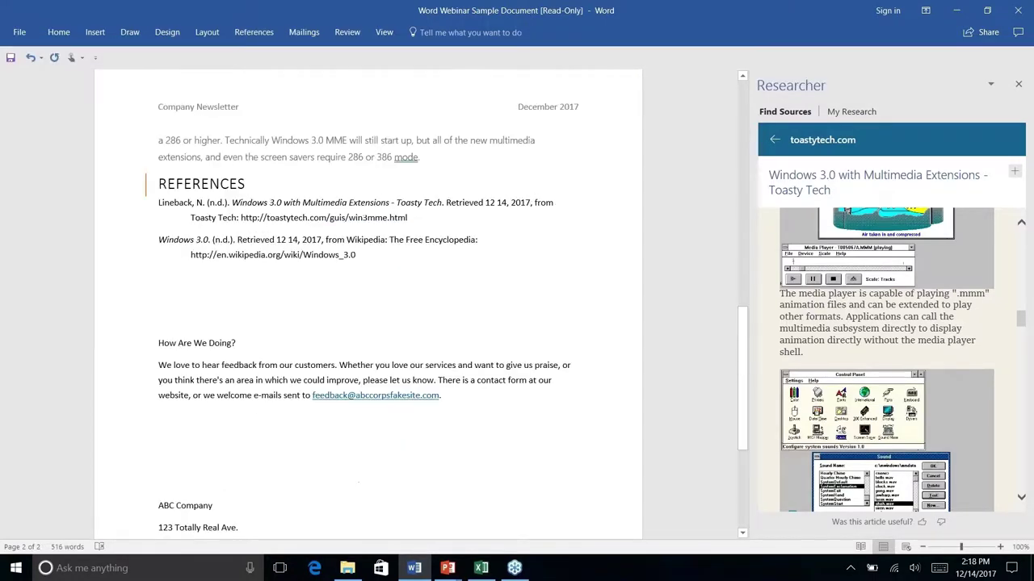
scroll(368, 299, up, 3)
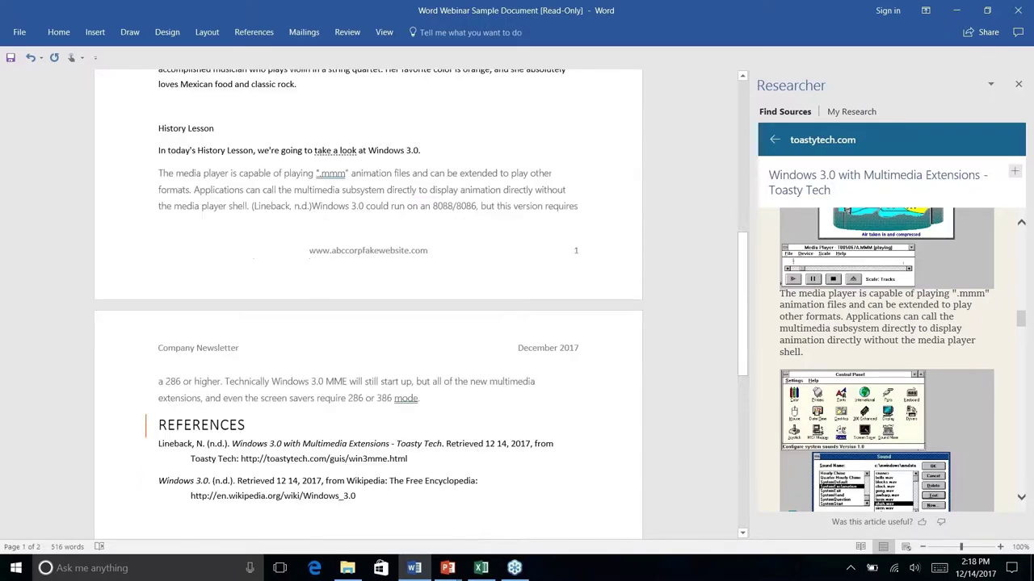
click(303, 204)
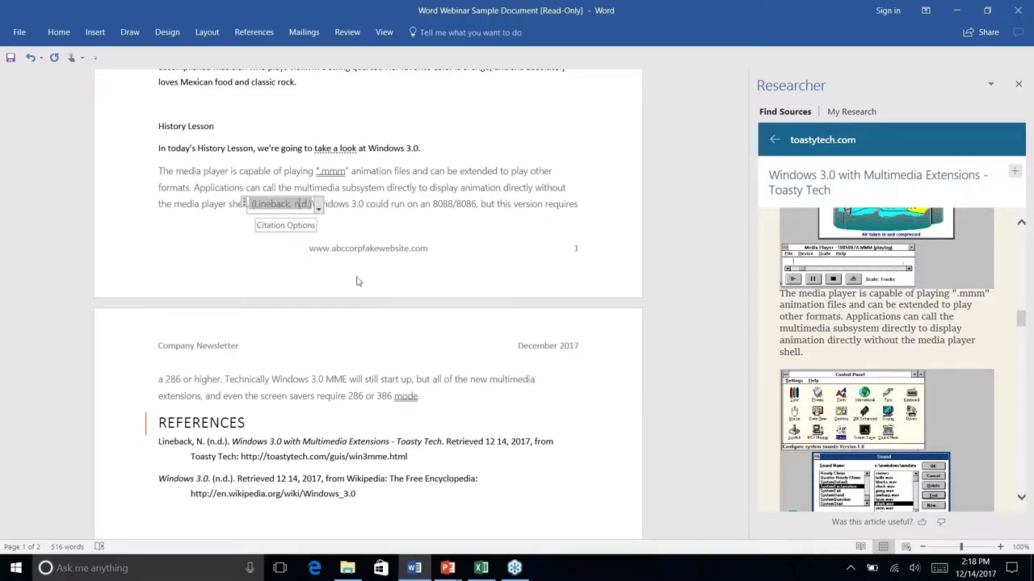
right_click(378, 374)
key(Escape)
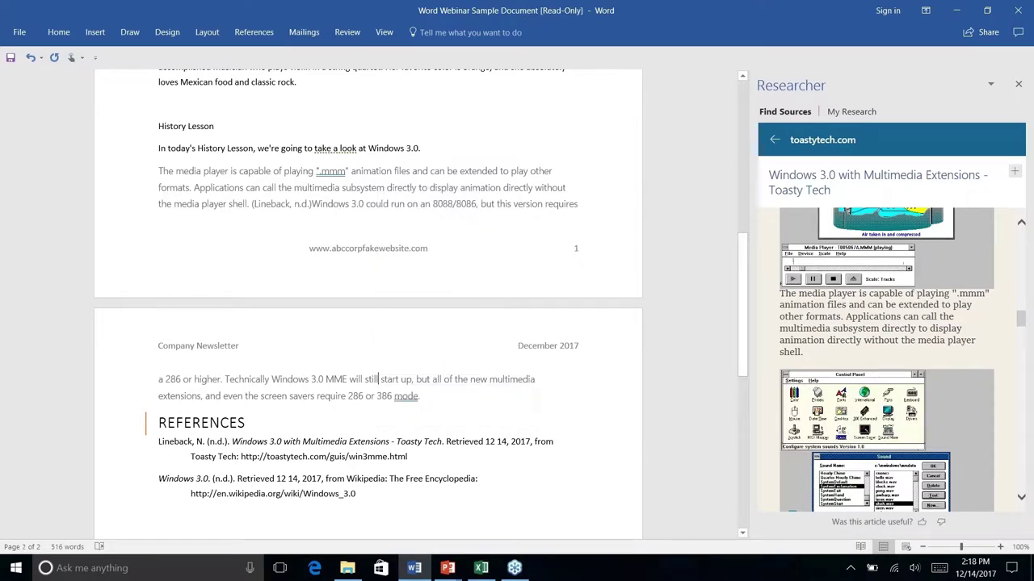
scroll(367, 343, down, 4)
click(367, 343)
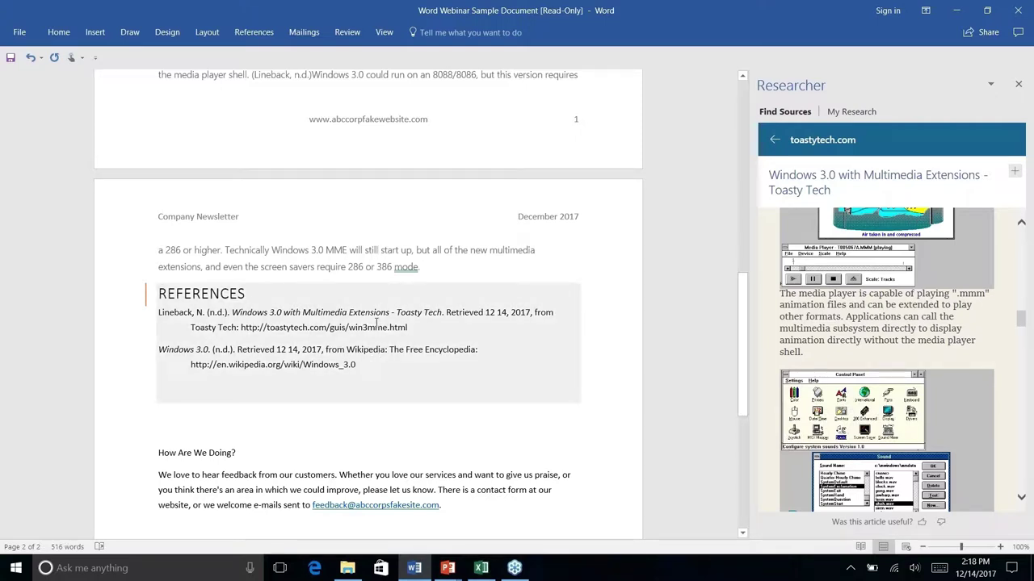
scroll(376, 322, down, 3)
scroll(376, 323, up, 3)
scroll(377, 322, up, 3)
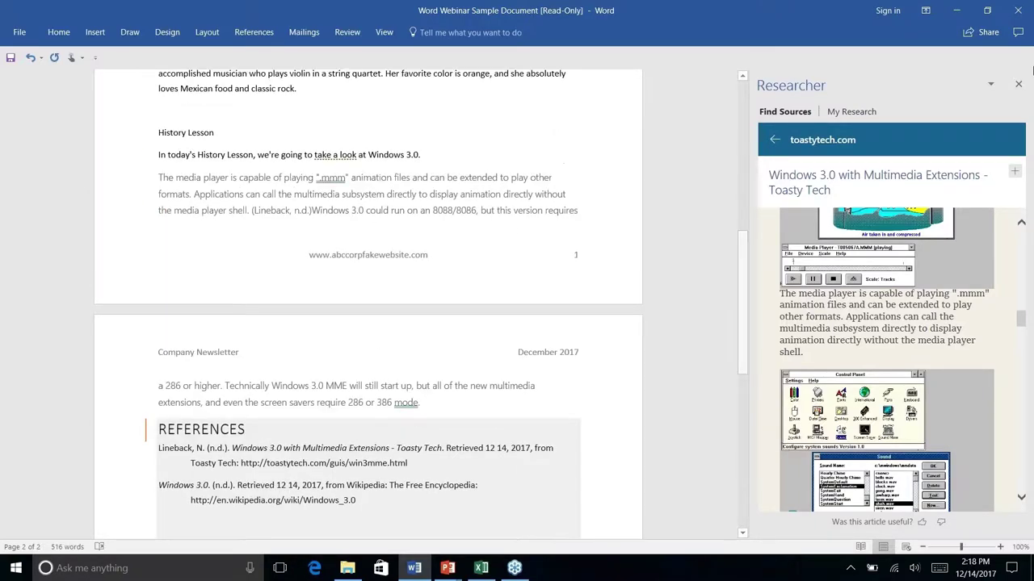
Step: Close and reopen Researcher, check its My Research area for saved research, and close Researcher again
click(1019, 84)
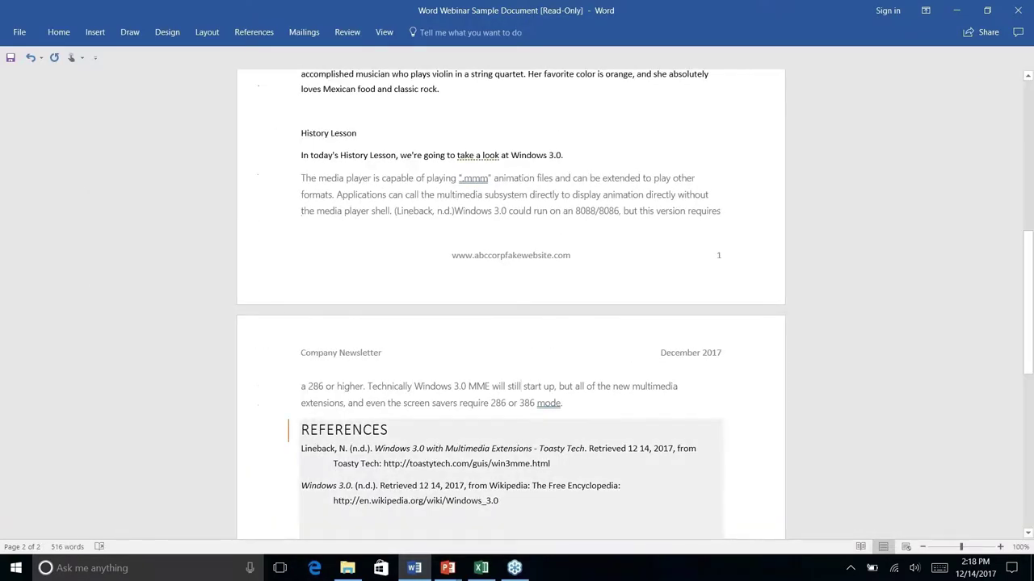
click(268, 36)
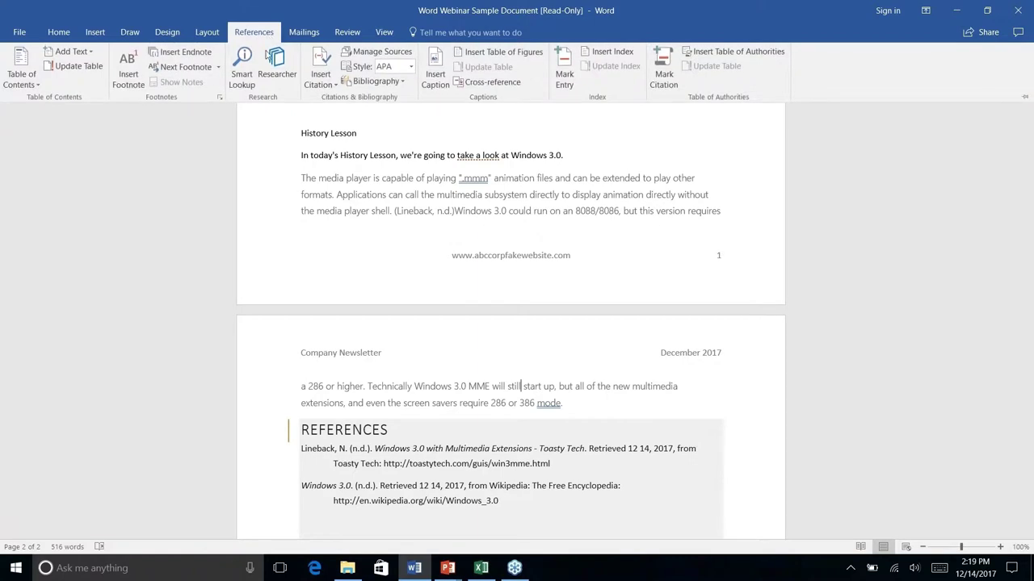
click(276, 63)
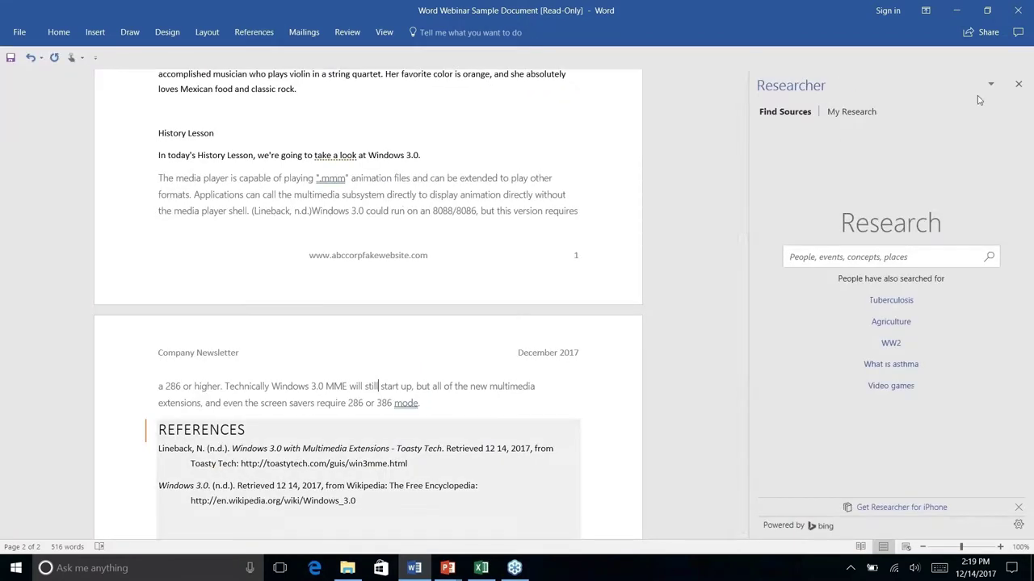
click(852, 112)
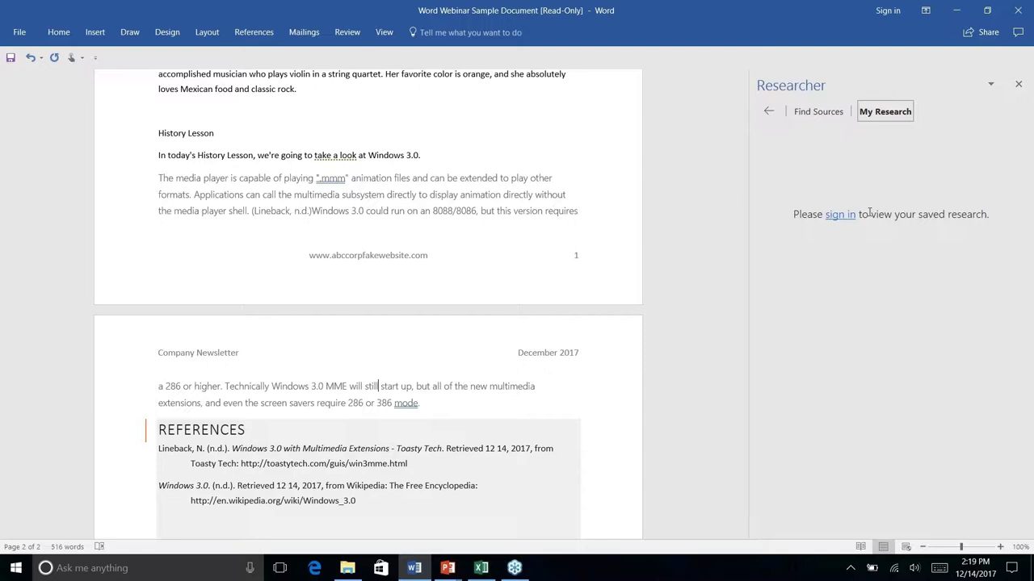
click(1019, 84)
Step: Look through the whole newsletter, from its introduction to the History Lesson and References list
scroll(511, 323, down, 5)
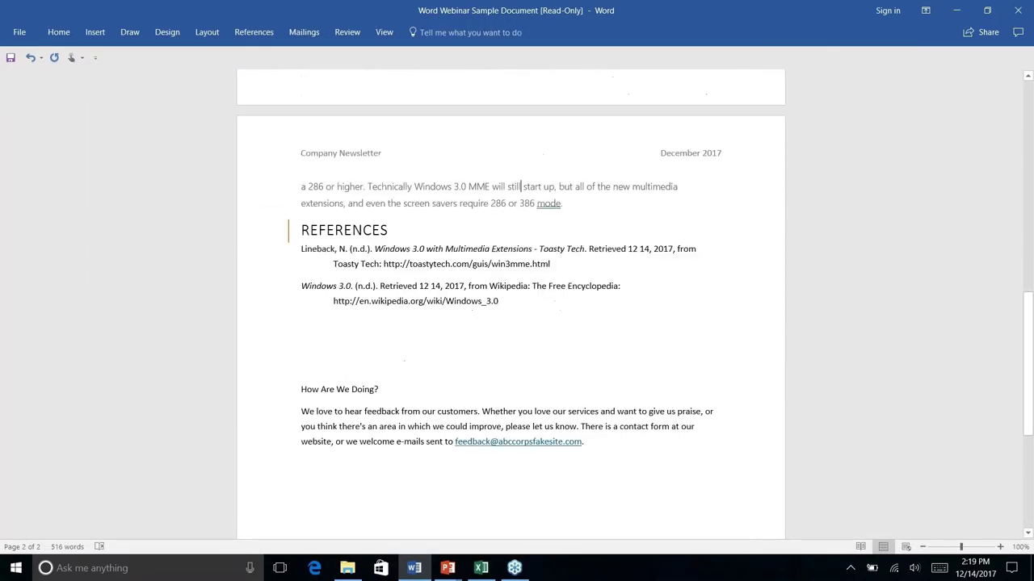
scroll(510, 323, up, 15)
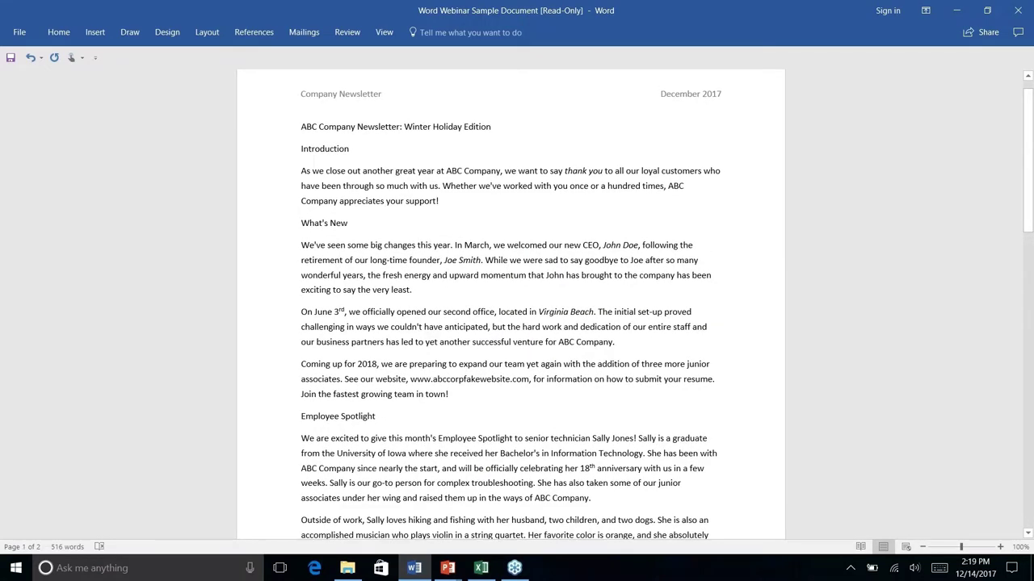
scroll(511, 323, down, 7)
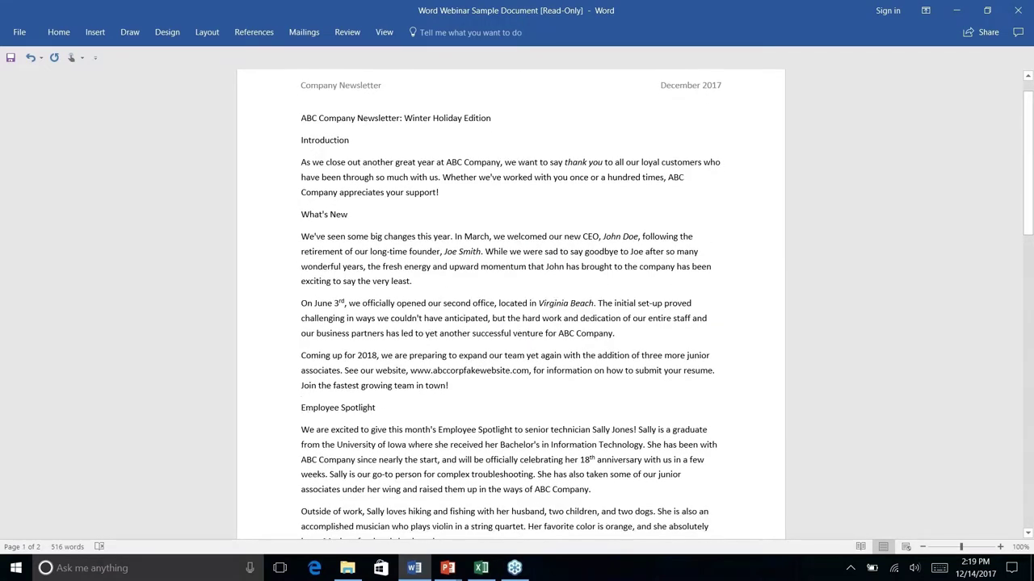
scroll(522, 241, down, 8)
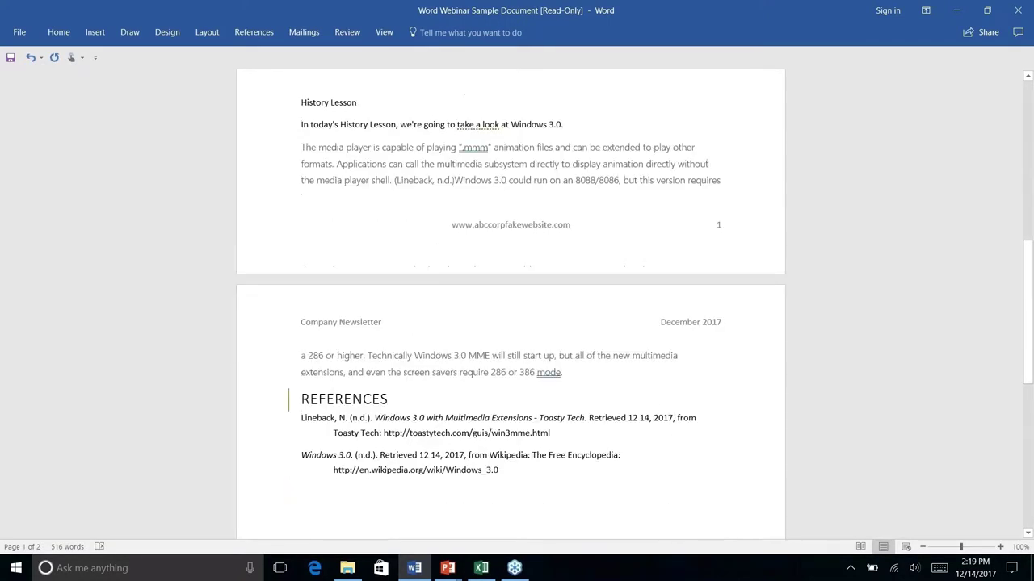
scroll(522, 241, up, 6)
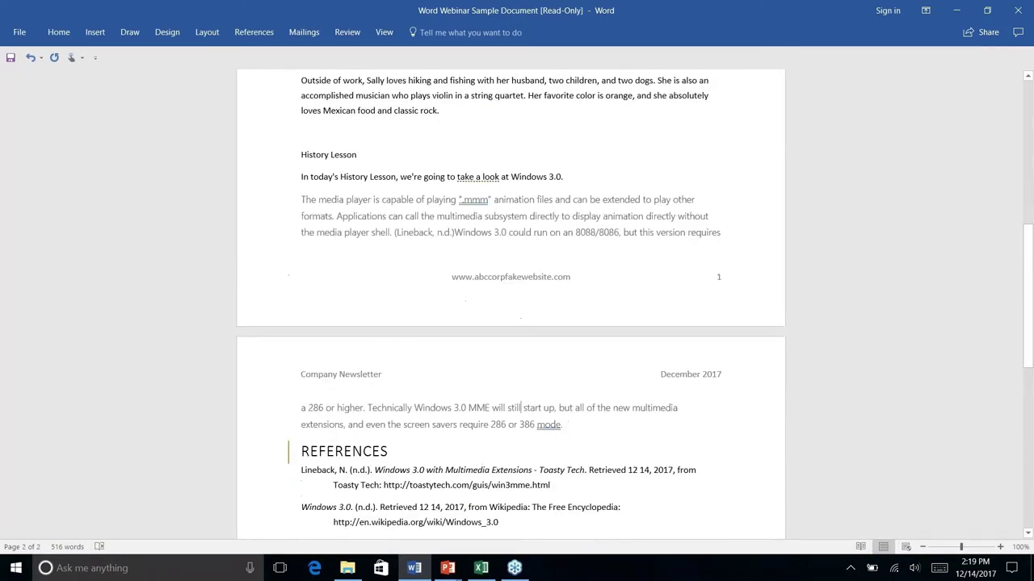
scroll(521, 241, down, 3)
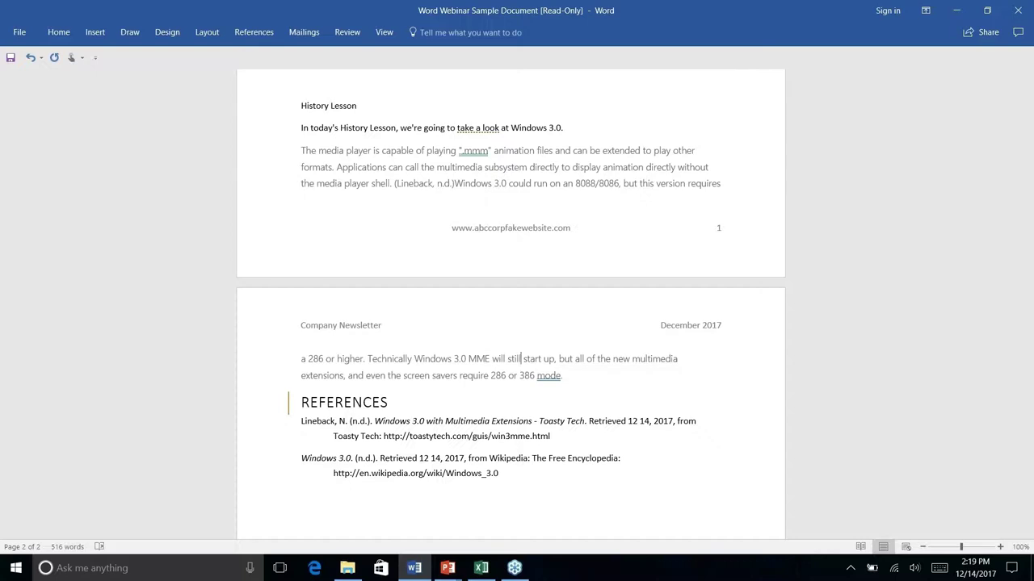
Step: Switch to the PowerPoint slide show, advance it to the "Quick Parts" slide, and return to the Word newsletter
key(alt+Tab)
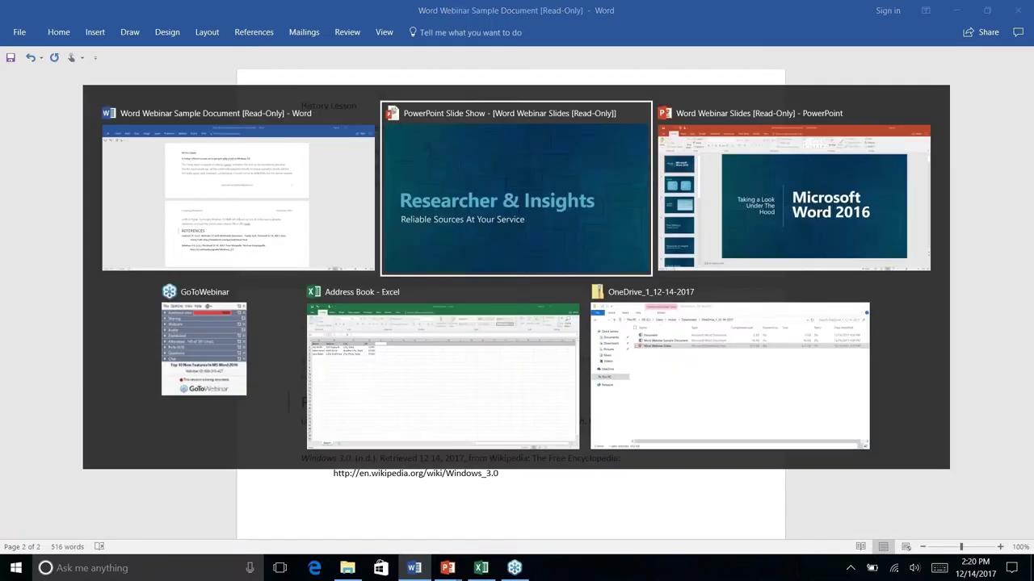
key(Right)
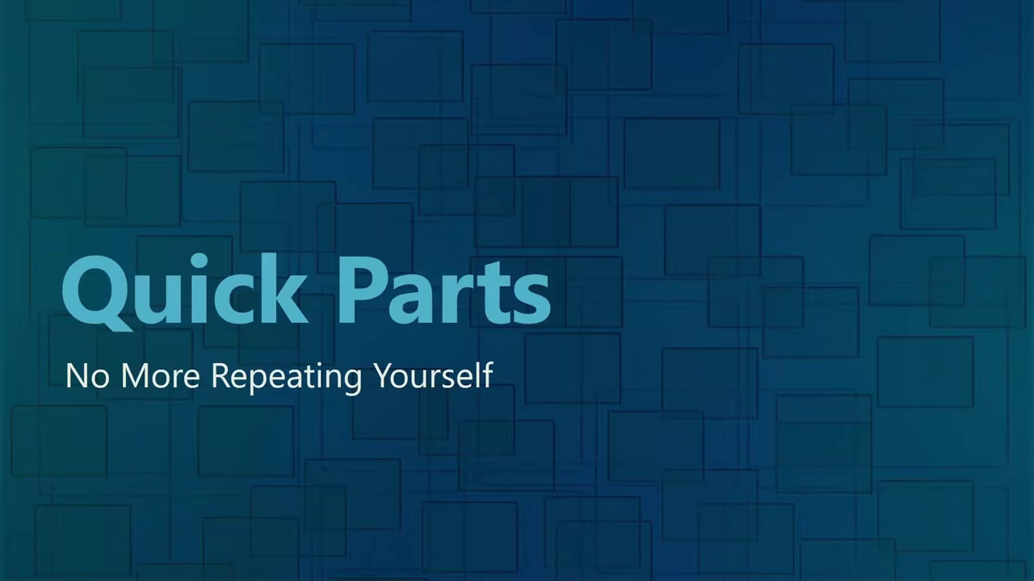
key(alt+Tab)
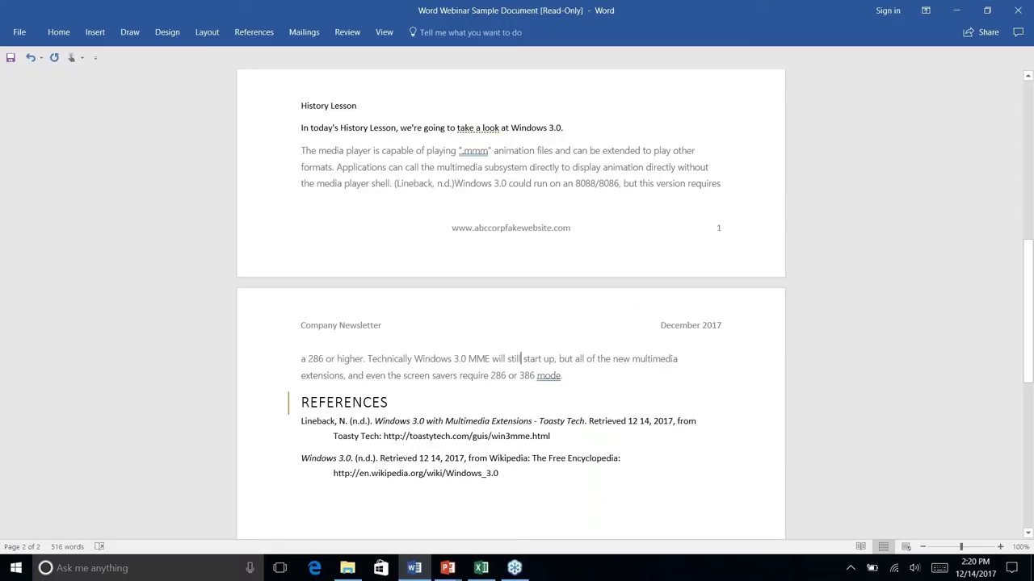
Step: Center the three-line ABC Company address block at the end of the newsletter
scroll(533, 263, down, 1)
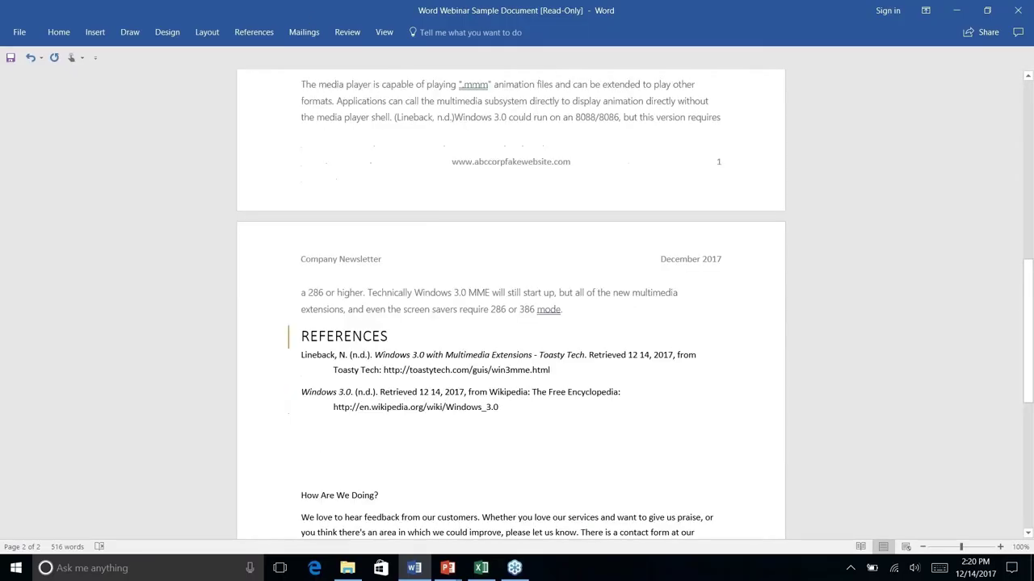
scroll(533, 262, up, 2)
scroll(533, 263, down, 4)
scroll(533, 299, down, 10)
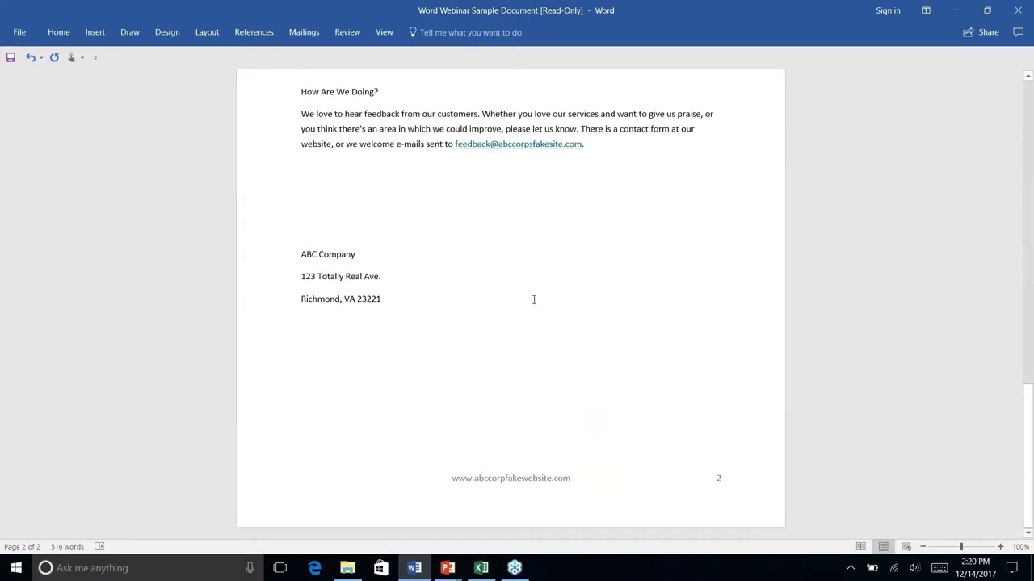
drag(387, 301, 266, 257)
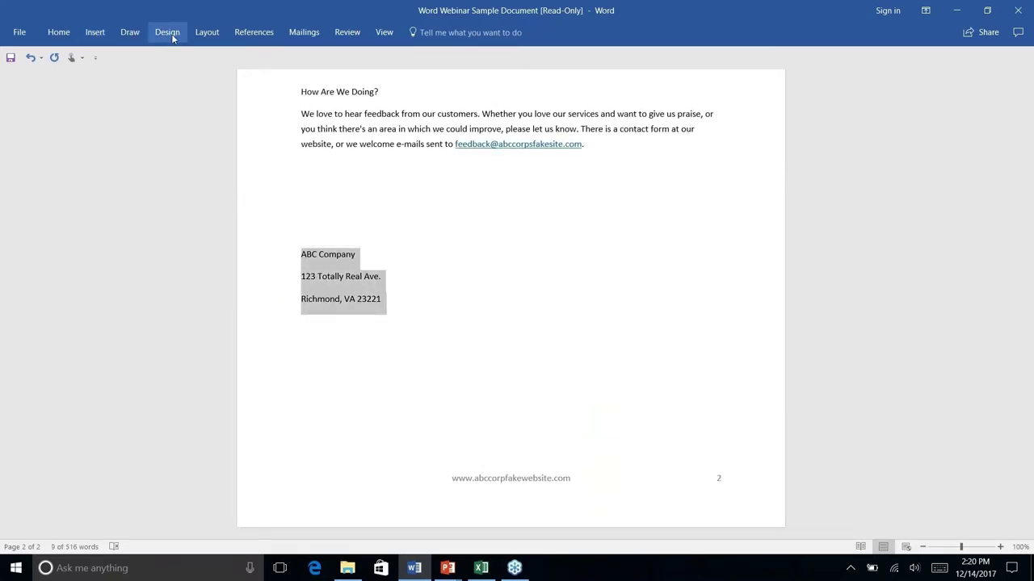
click(58, 32)
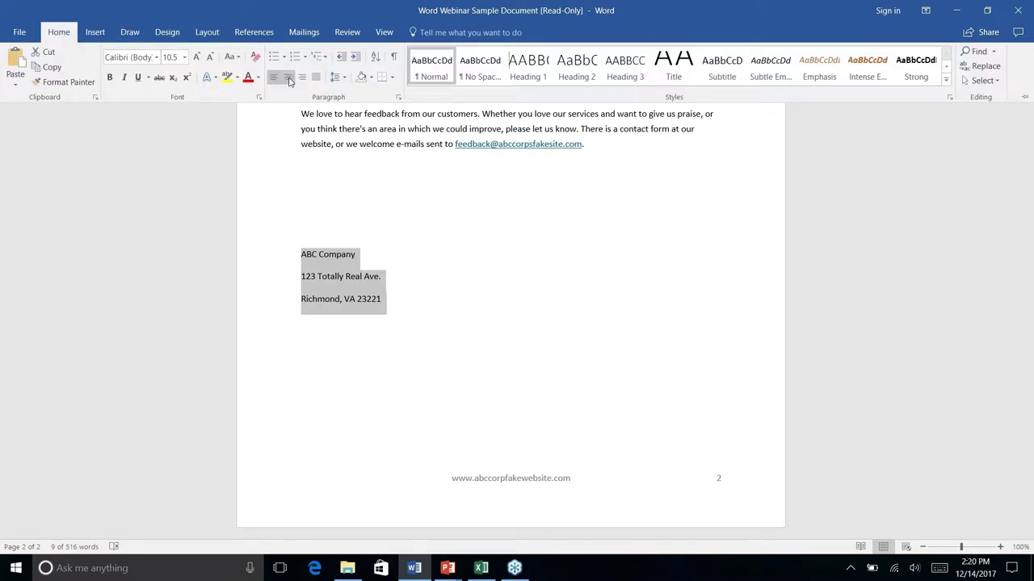
click(288, 79)
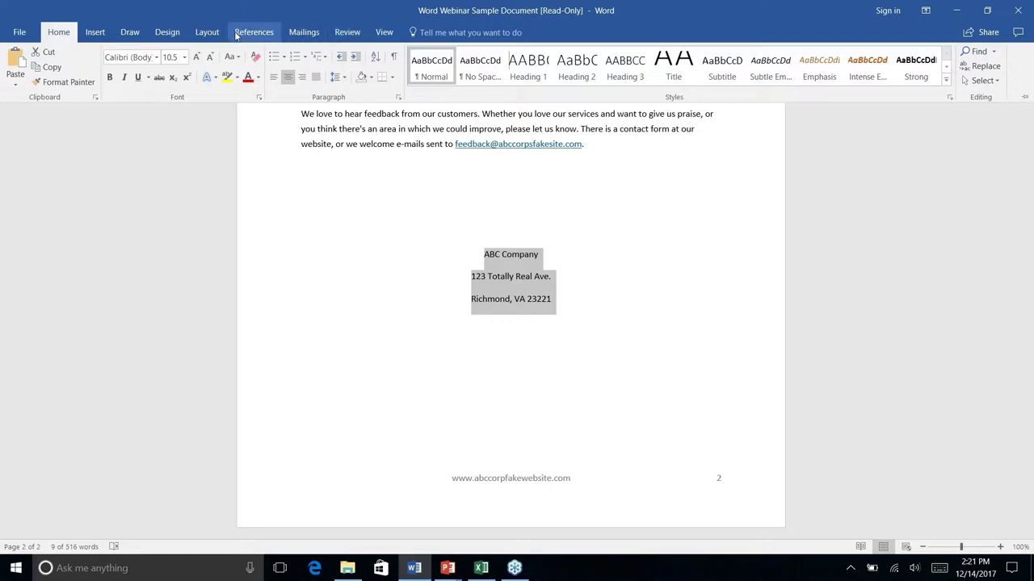
Step: Save the selected company address block to the AutoText gallery as a building block named "Company Address"
click(201, 34)
click(173, 33)
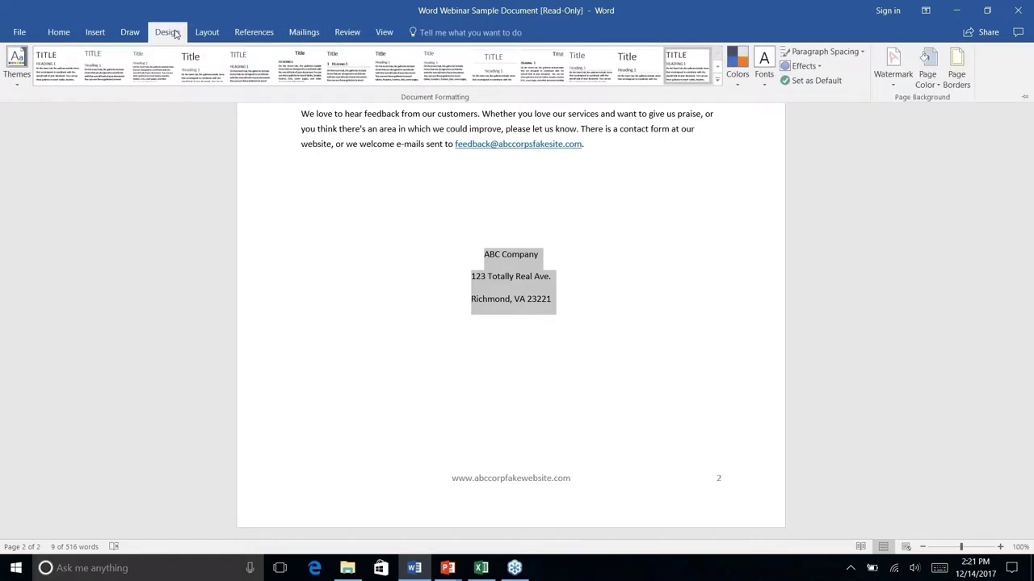
click(92, 34)
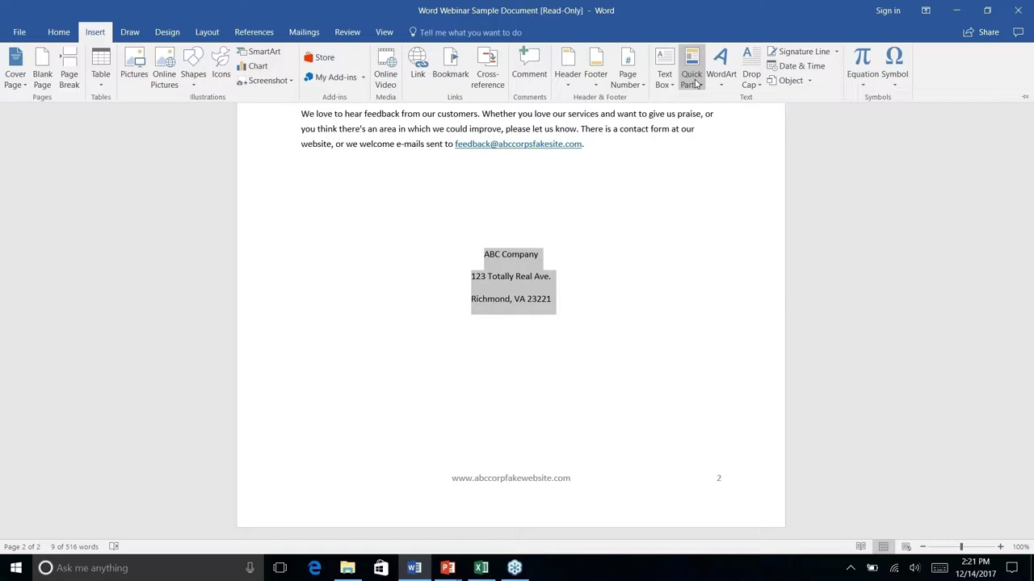
click(542, 212)
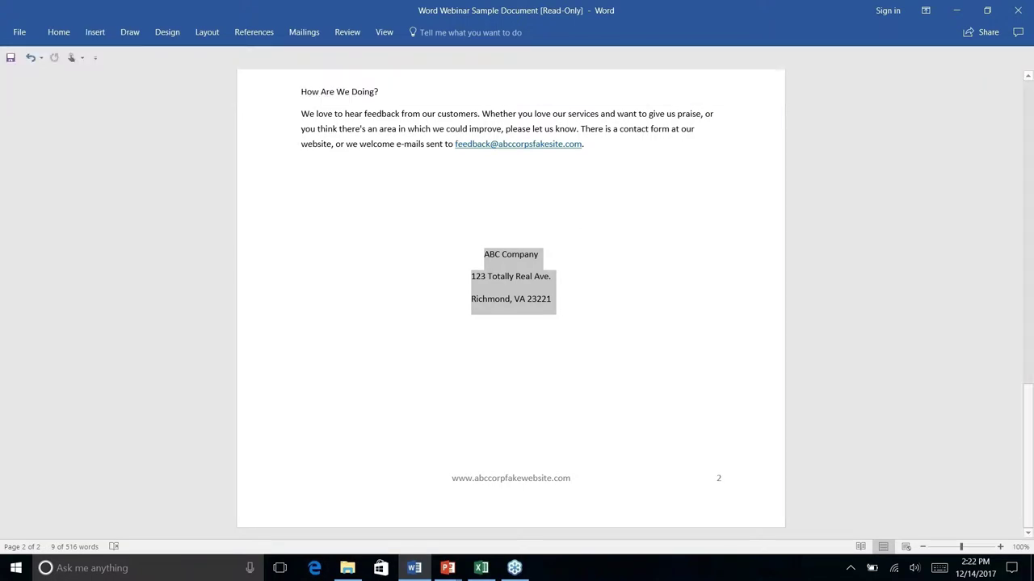
click(95, 32)
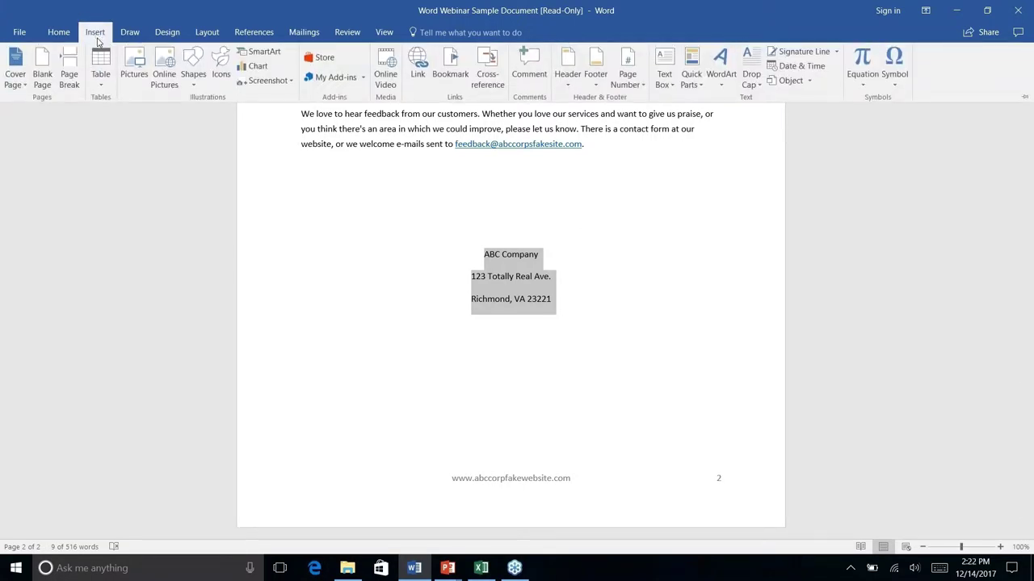
click(699, 87)
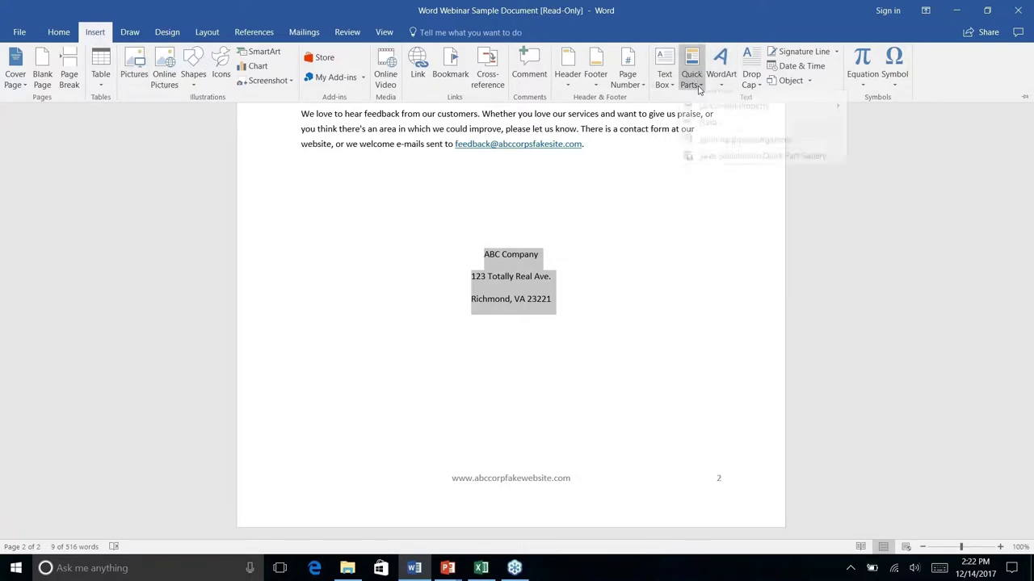
mouse_move(715, 103)
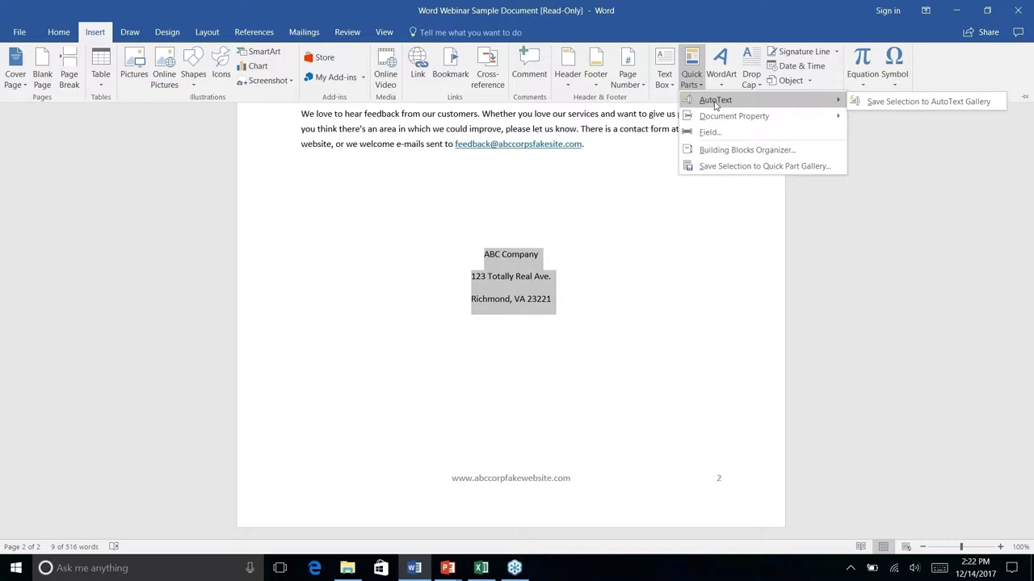
right_click(909, 103)
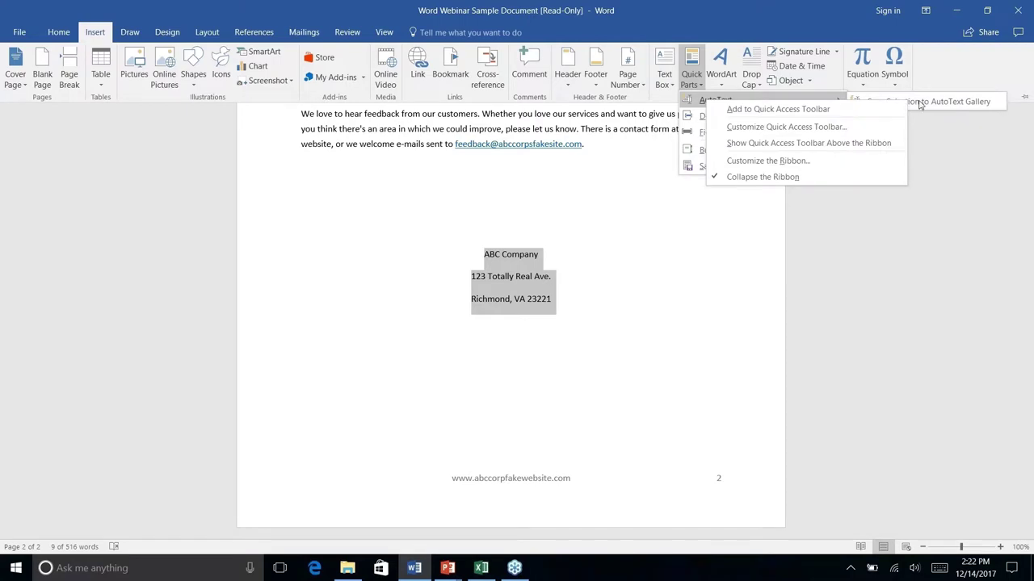
click(927, 102)
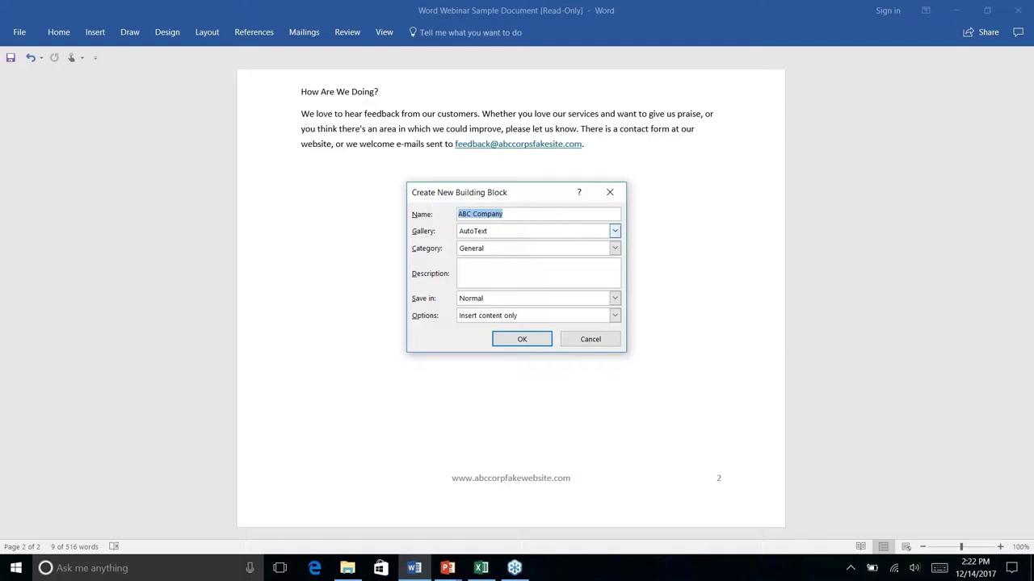
text(Company Address)
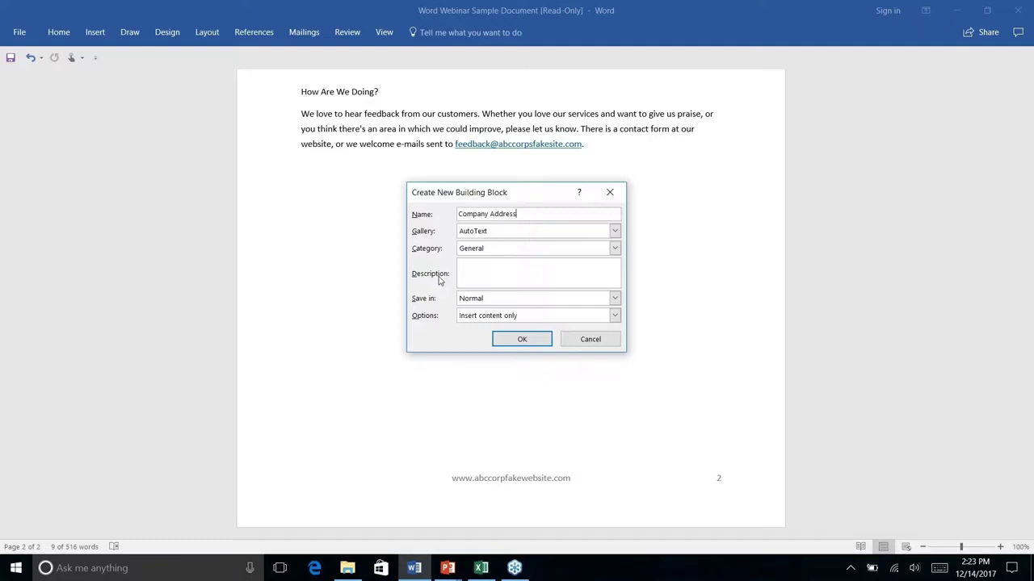
click(520, 341)
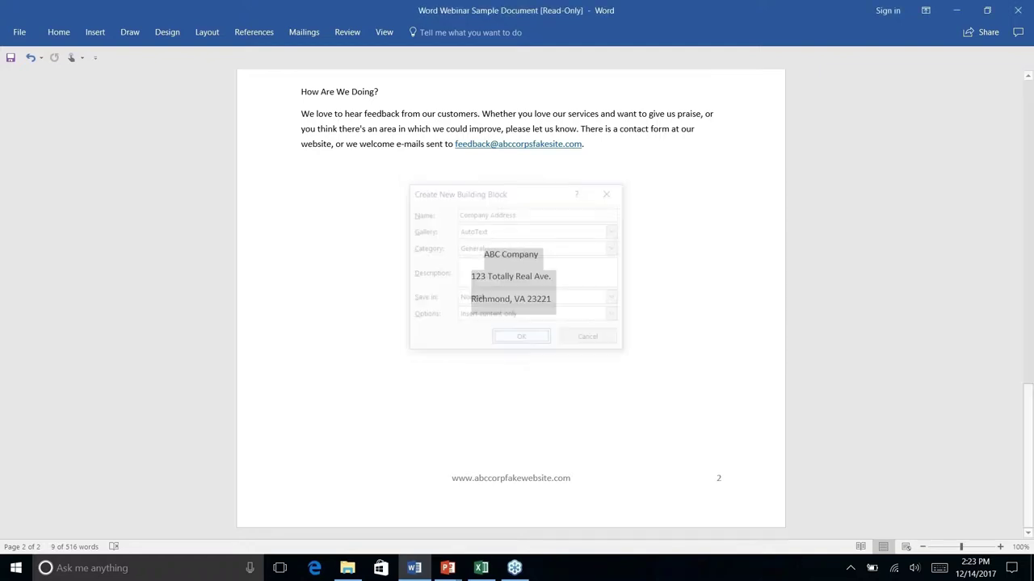
Step: Delete the three-line company address block from the end of the newsletter
click(518, 283)
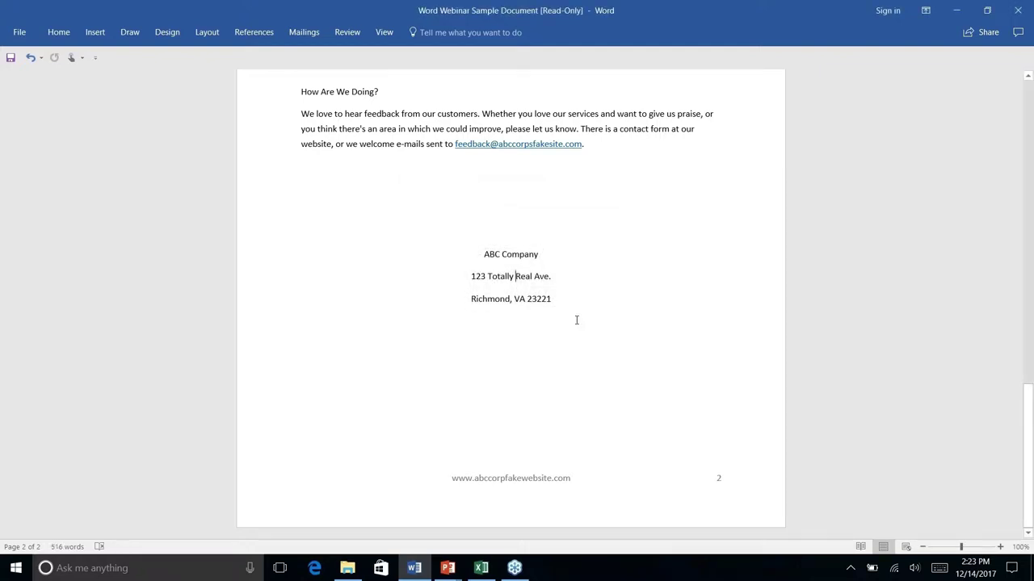
drag(551, 300, 489, 257)
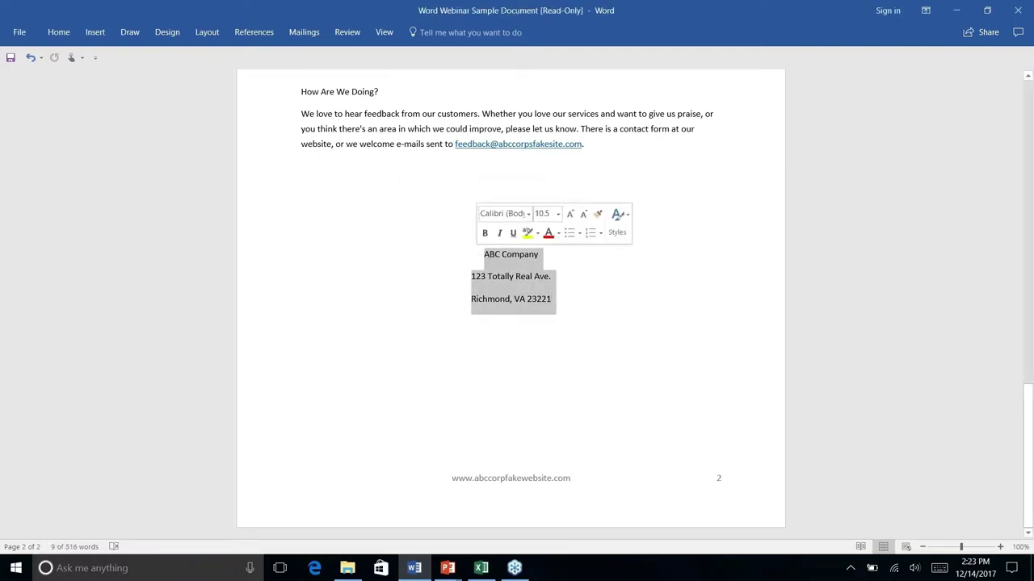
key(Delete)
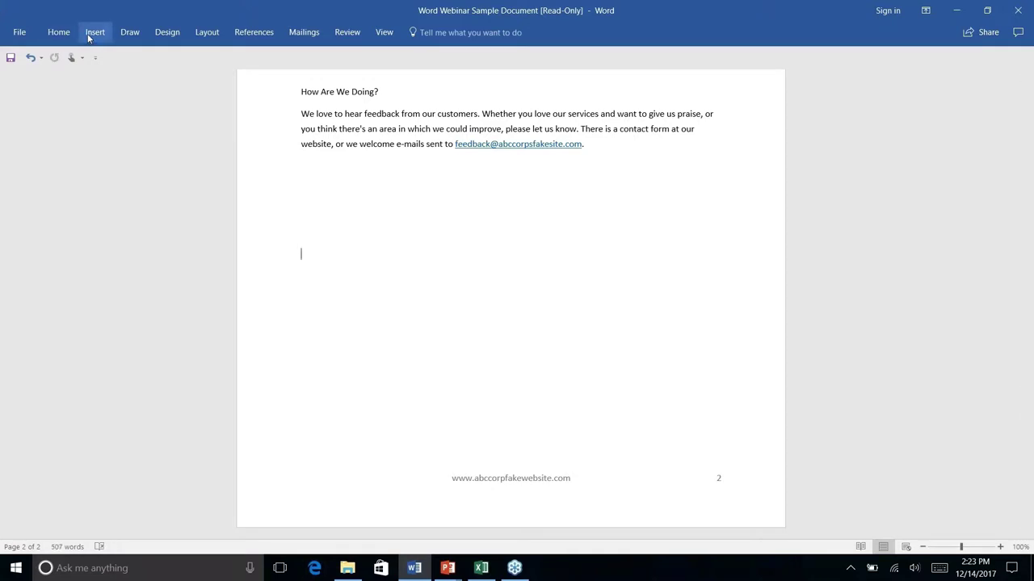
Step: Insert the "Company Address" AutoText entry from Quick Parts below the How Are We Doing? section
click(89, 33)
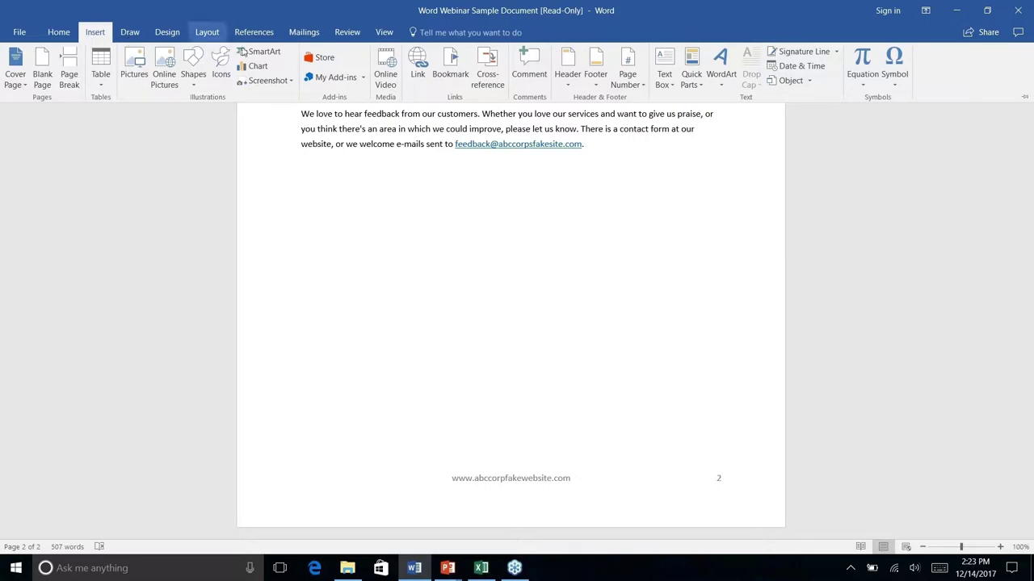
right_click(701, 88)
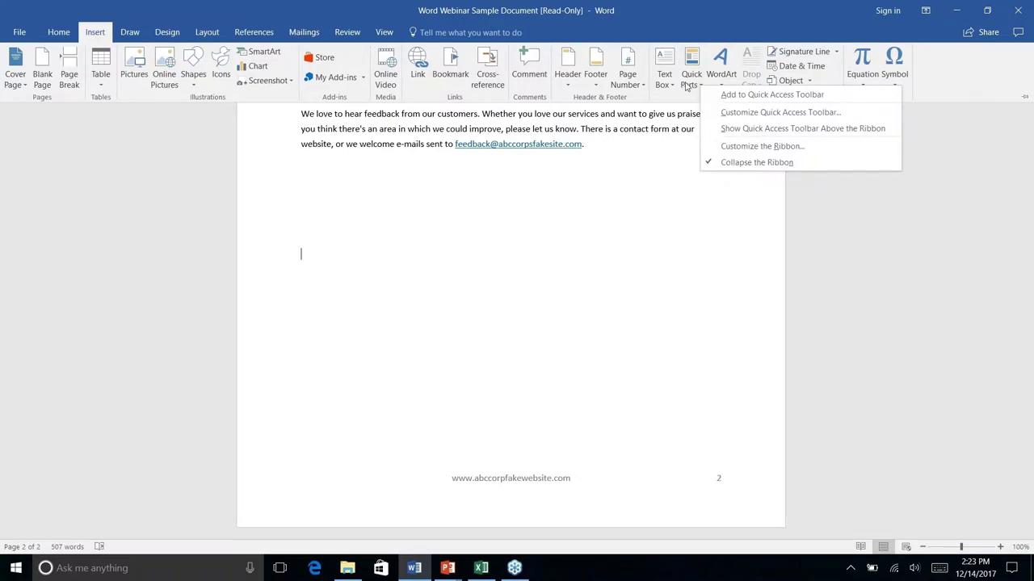
click(688, 85)
click(690, 84)
mouse_move(707, 105)
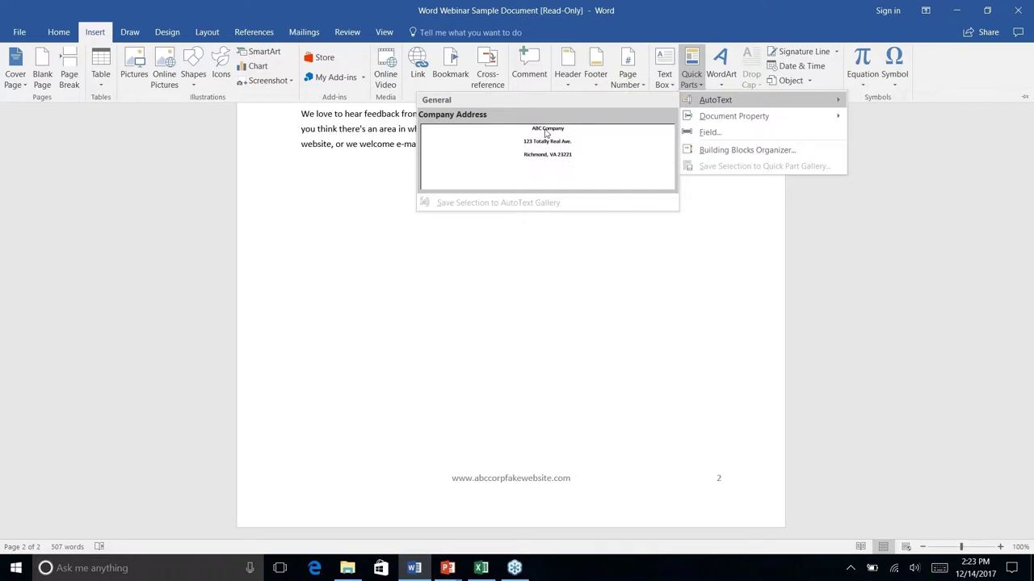
click(549, 153)
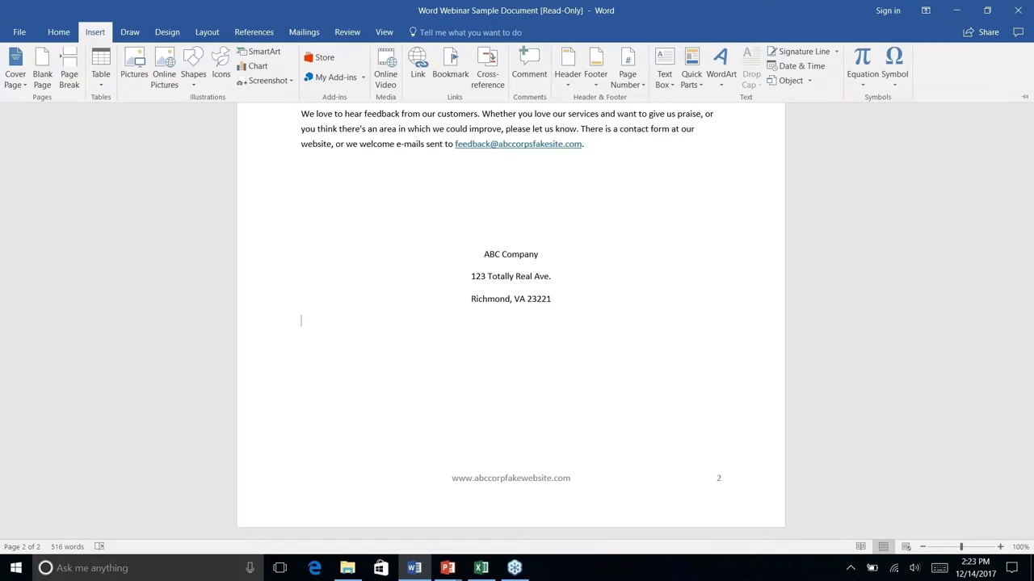
Step: Open the Building Blocks Organizer and sort its list by name, then by gallery
click(700, 88)
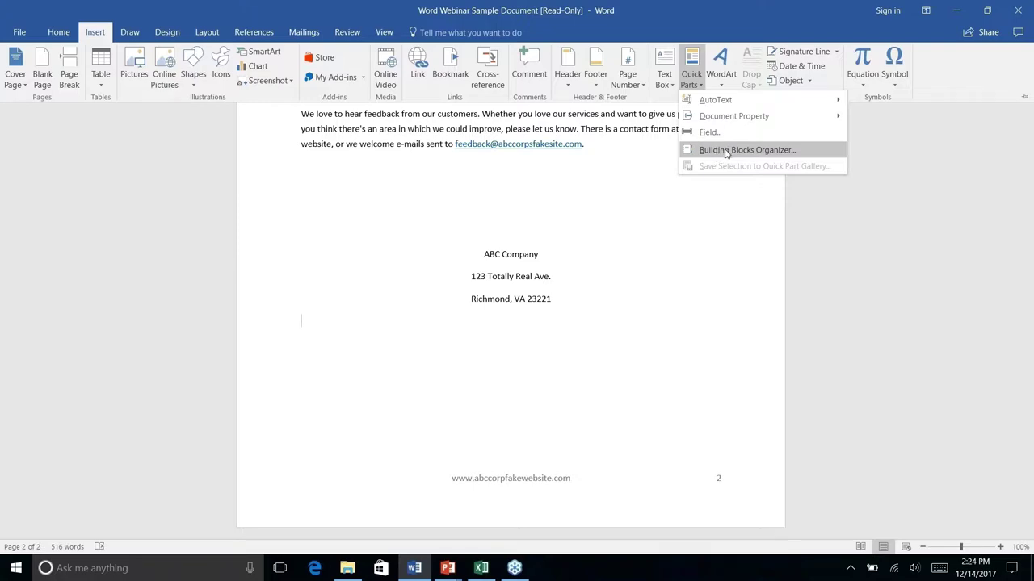
click(726, 153)
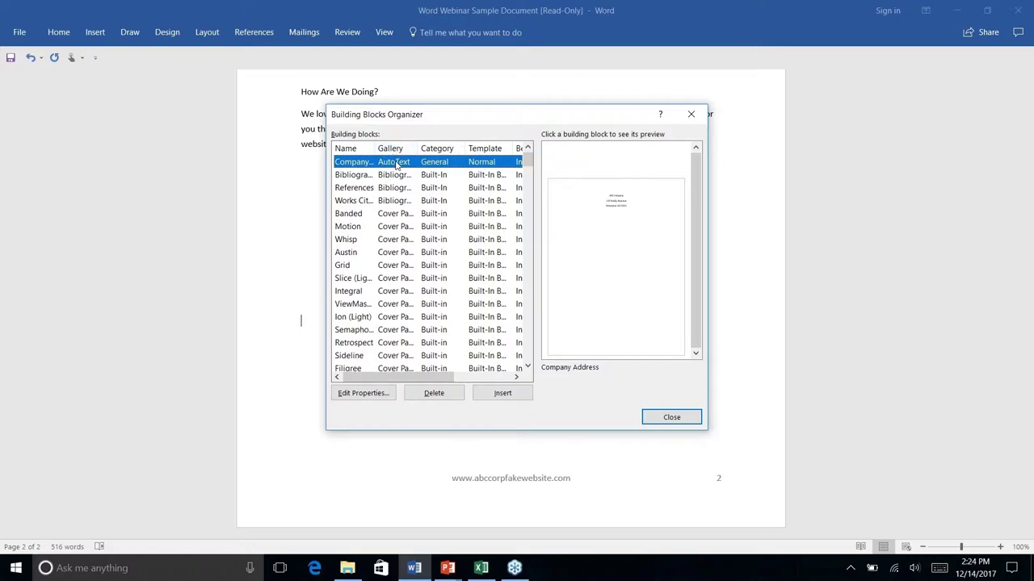
click(346, 149)
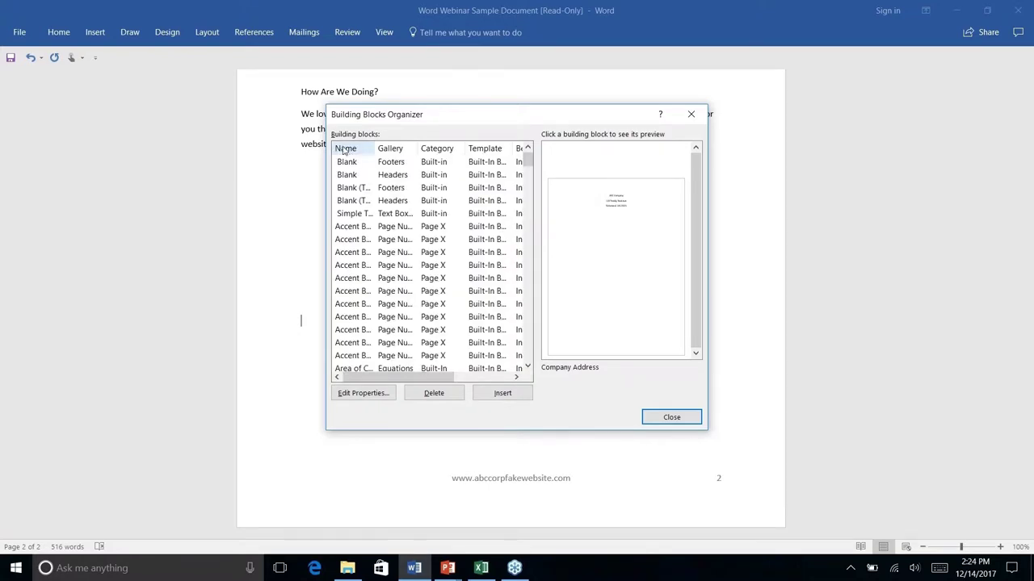
click(380, 148)
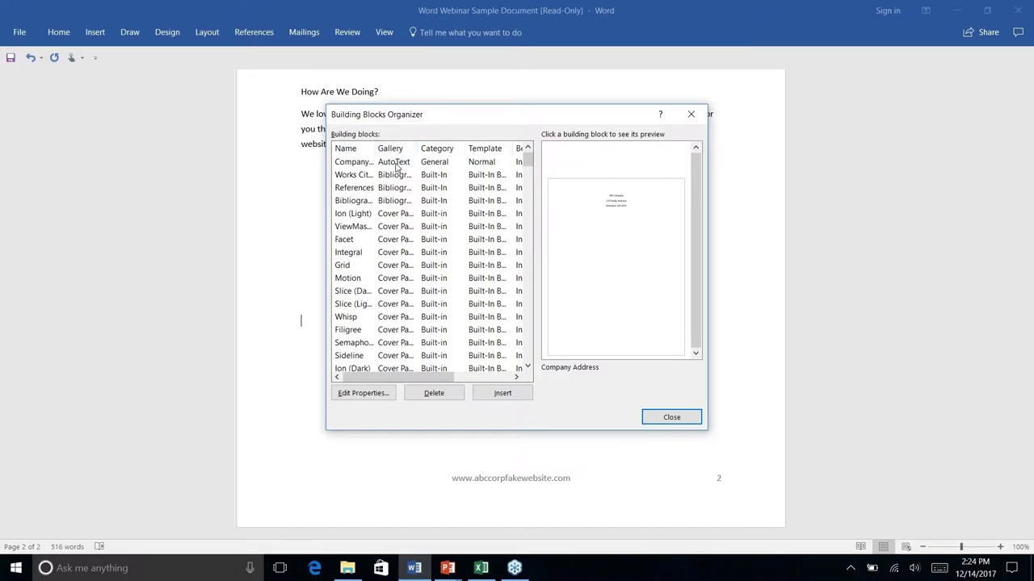
Step: Review the editable properties of the Company Address building block and close them without making changes
click(353, 164)
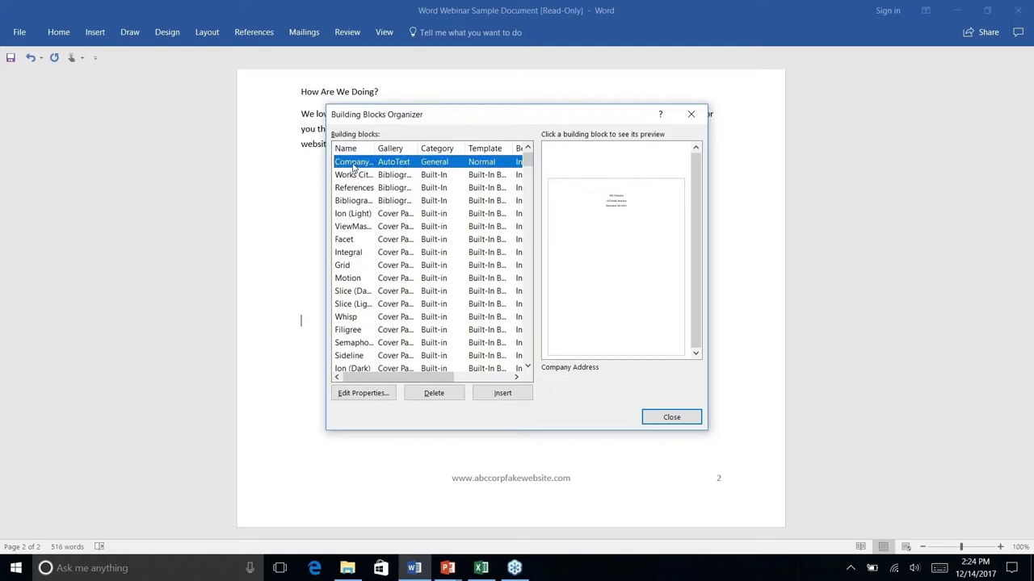
click(364, 395)
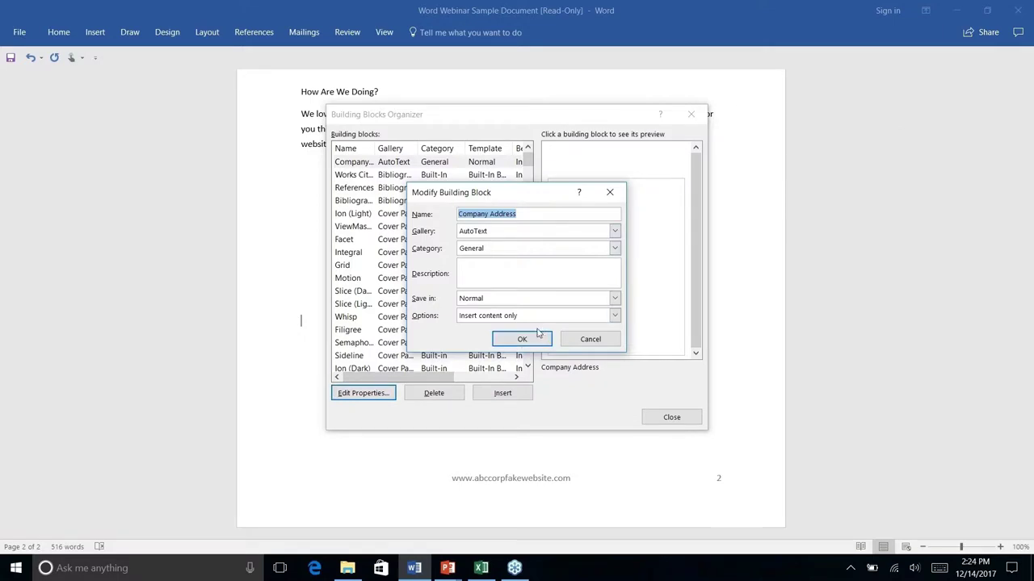
click(604, 340)
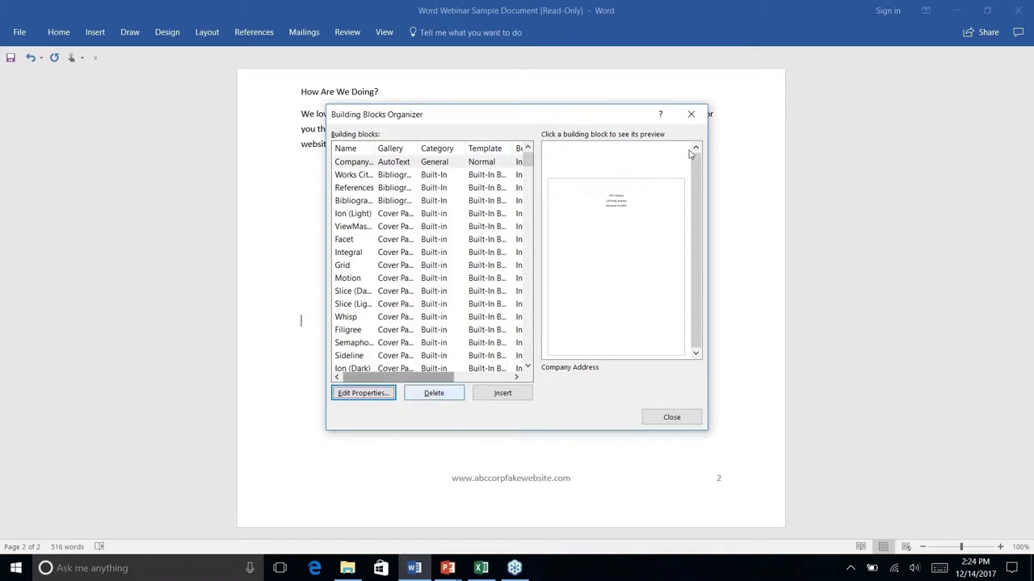
Step: Delete the Company Address AutoText entry from the Building Blocks Organizer
click(398, 164)
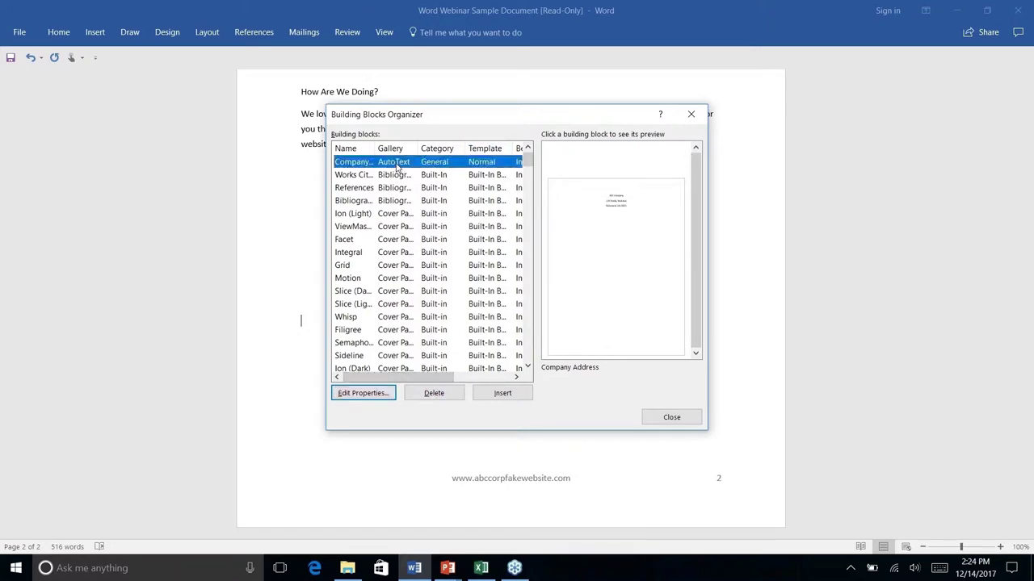
click(436, 394)
click(496, 321)
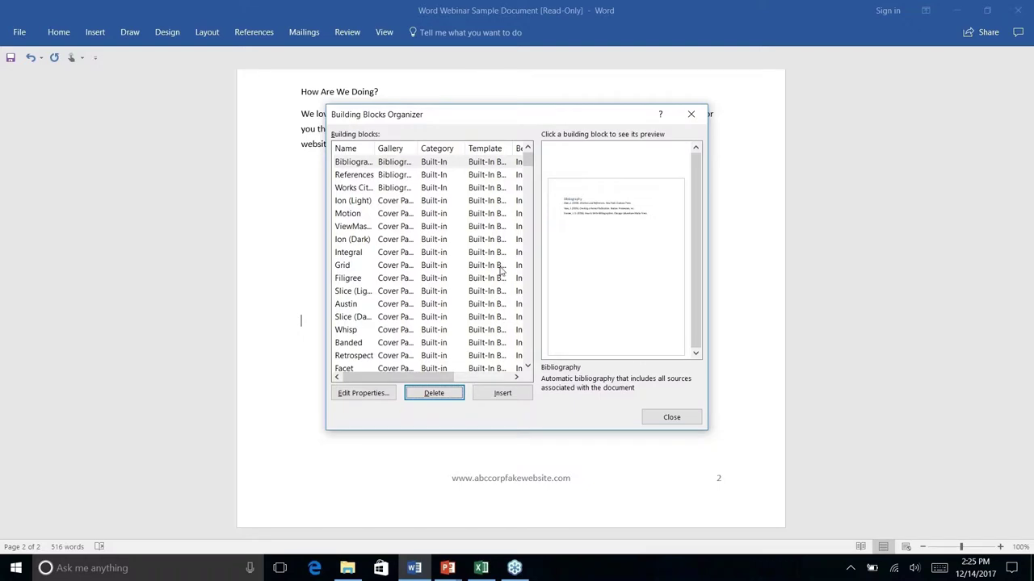
Step: Look through the organizer's remaining columns and its list of built-in building blocks, including headers and page numbers
scroll(375, 226, right, 3)
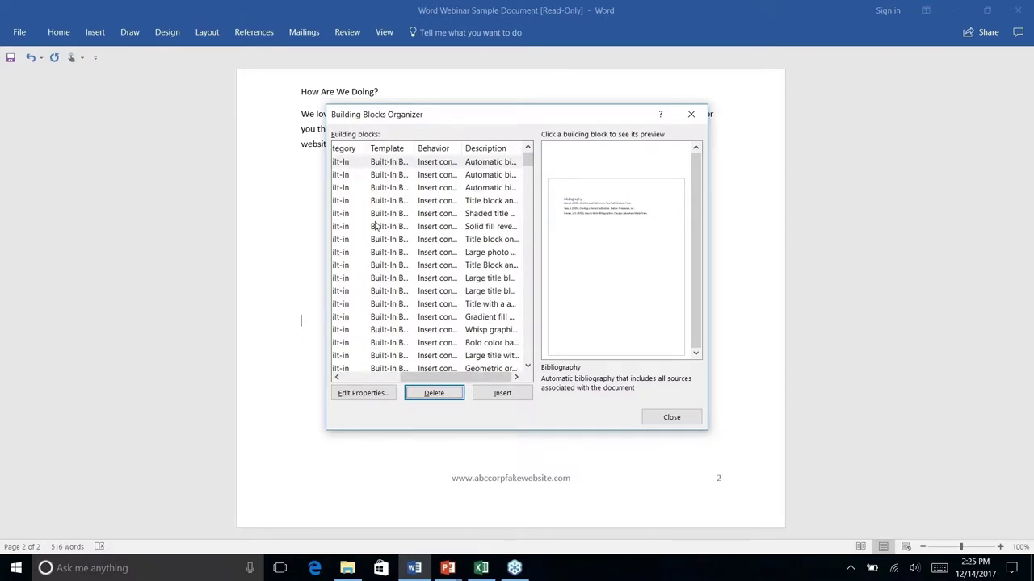
scroll(376, 226, left, 3)
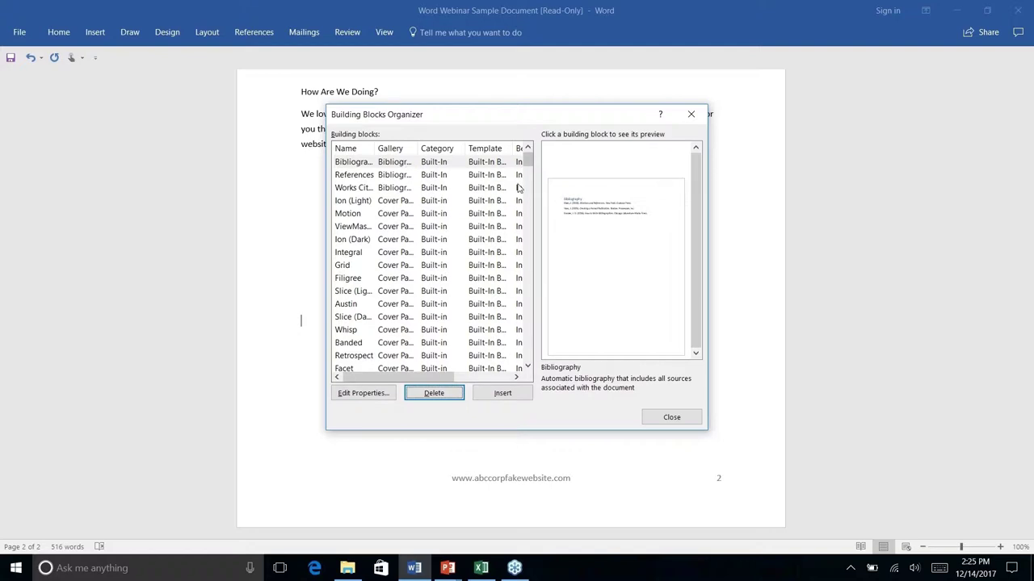
scroll(491, 244, down, 15)
scroll(490, 247, down, 15)
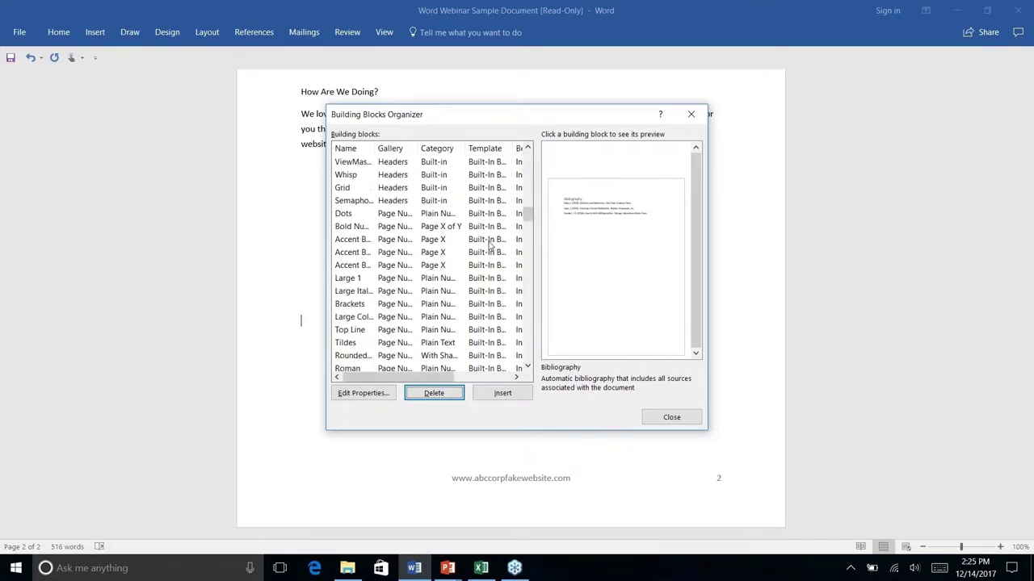
scroll(490, 245, down, 1)
scroll(490, 245, down, 7)
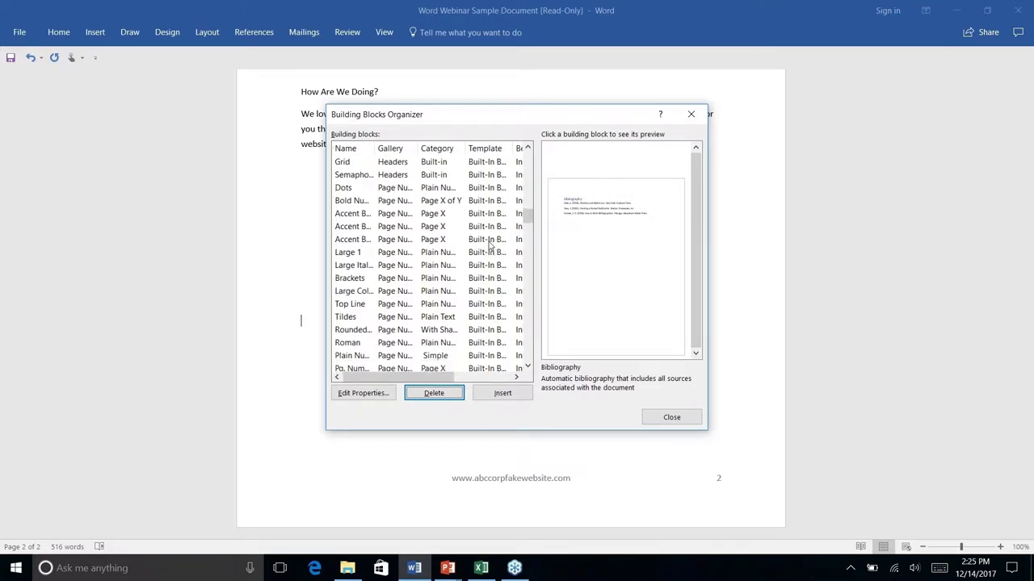
Step: Browse the built-in page number entries further and close the Building Blocks Organizer
scroll(489, 247, down, 8)
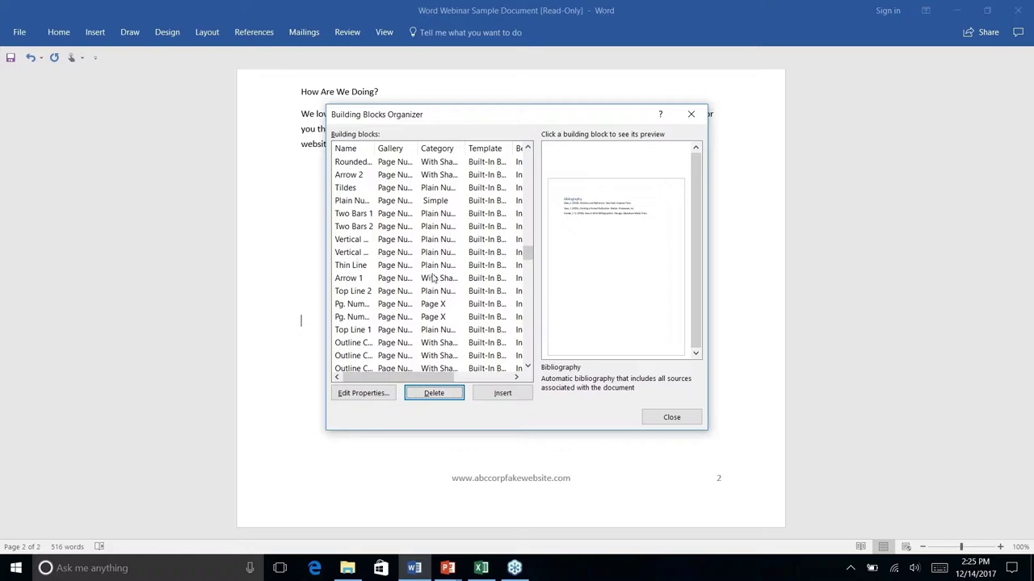
click(690, 116)
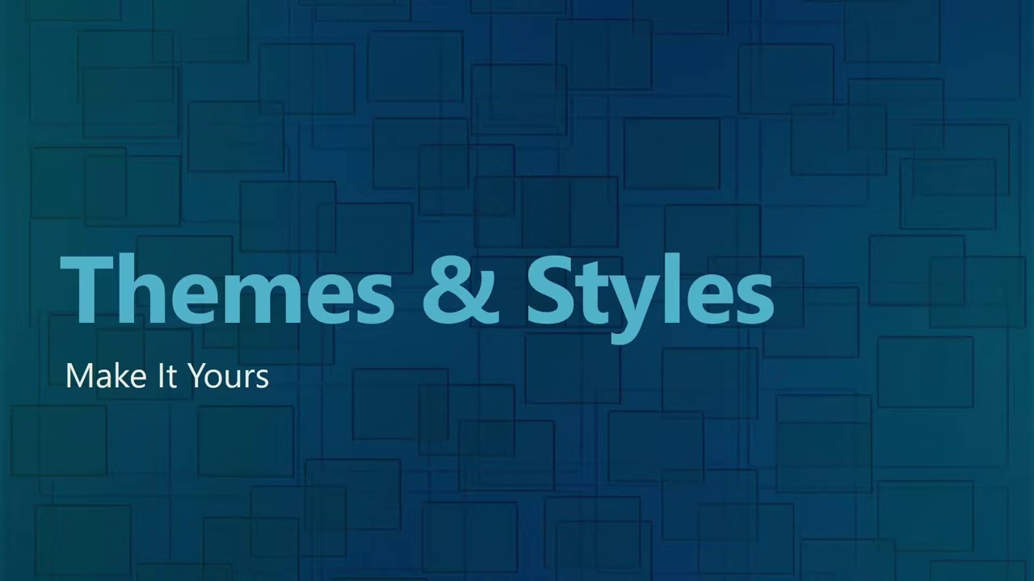
Step: Switch back to the Word newsletter, return to its first page and apply the Wisp theme
key(alt+Tab)
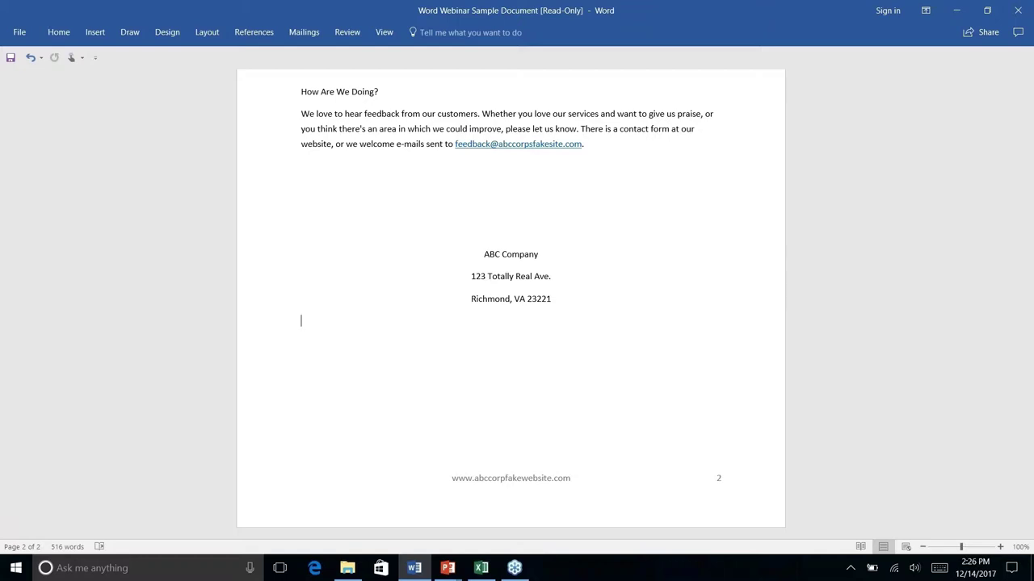
scroll(510, 298, up, 15)
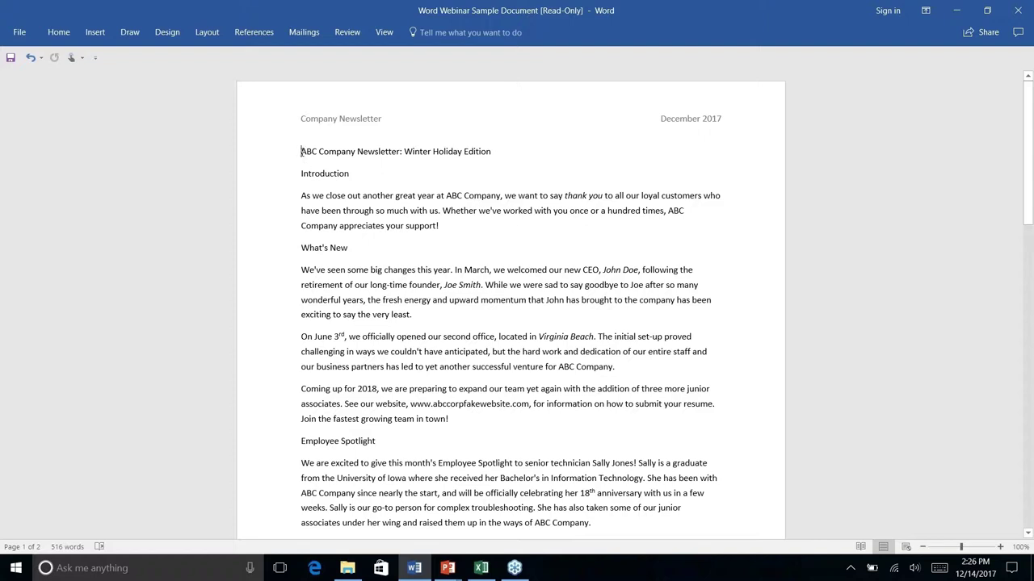
click(198, 32)
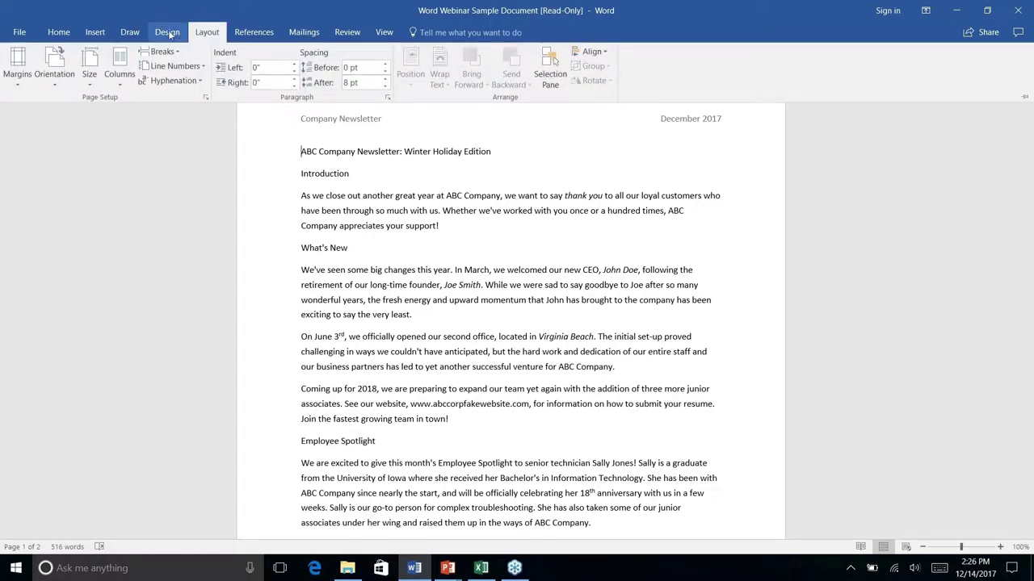
click(170, 35)
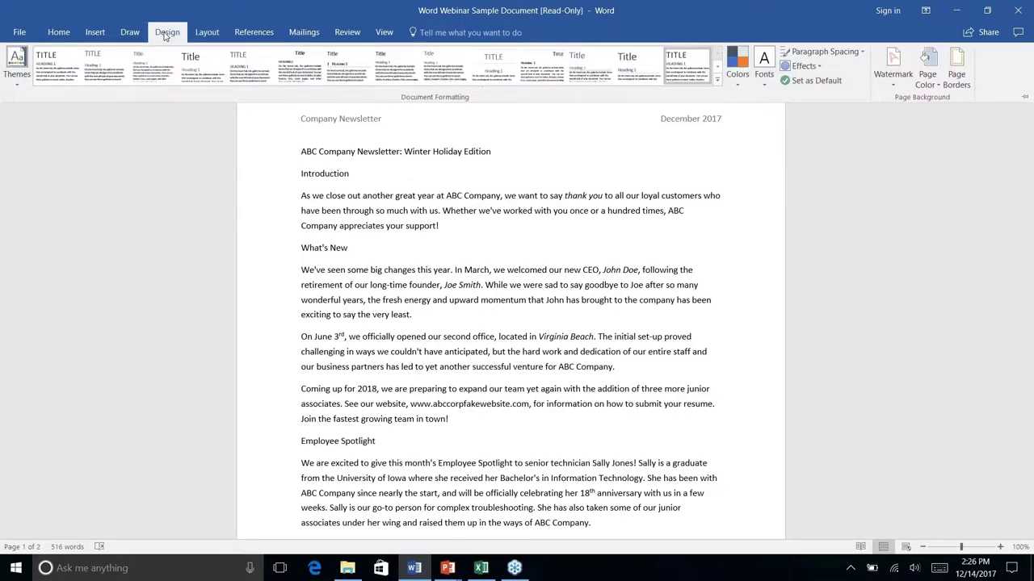
click(20, 81)
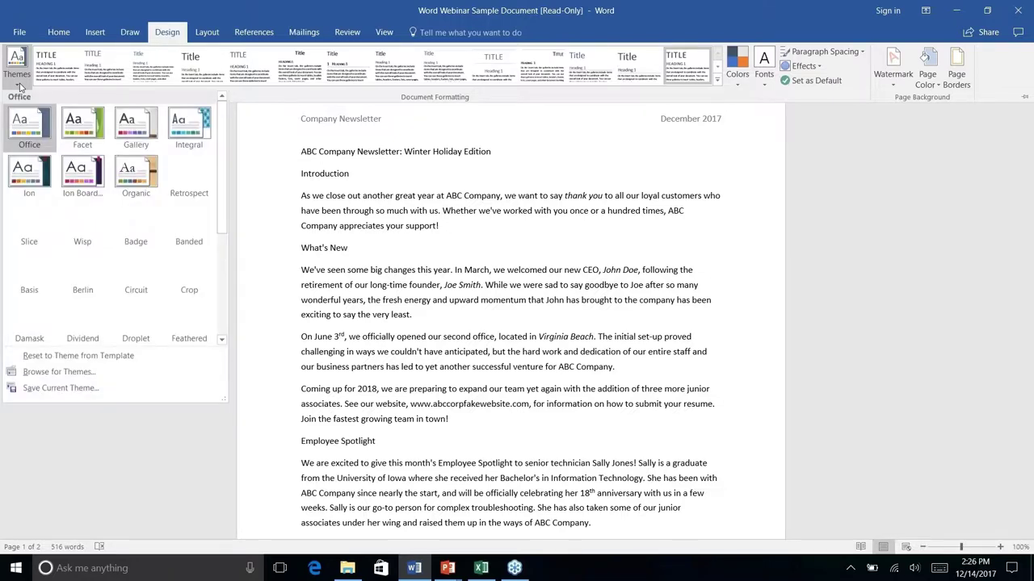
right_click(71, 228)
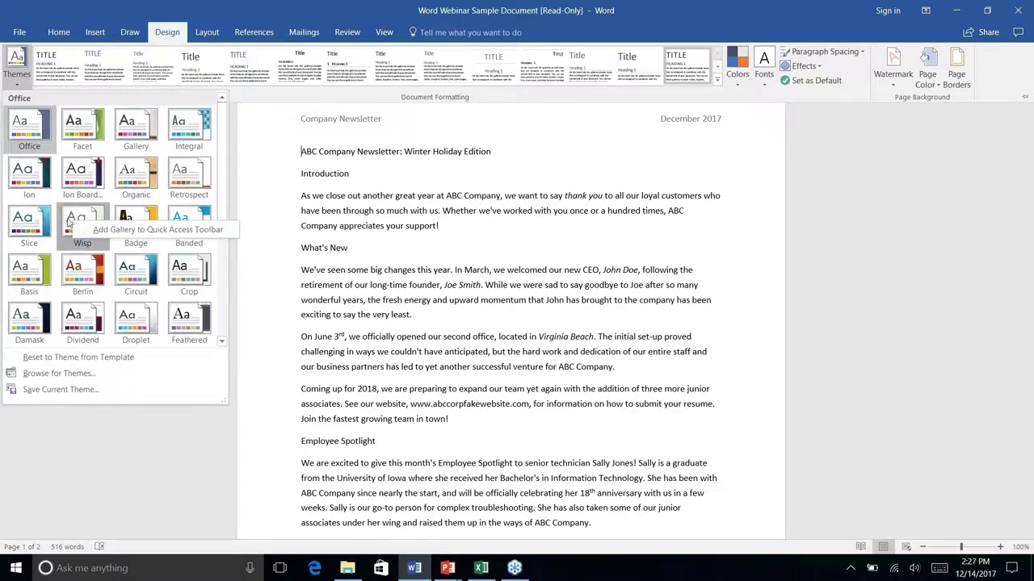
click(78, 229)
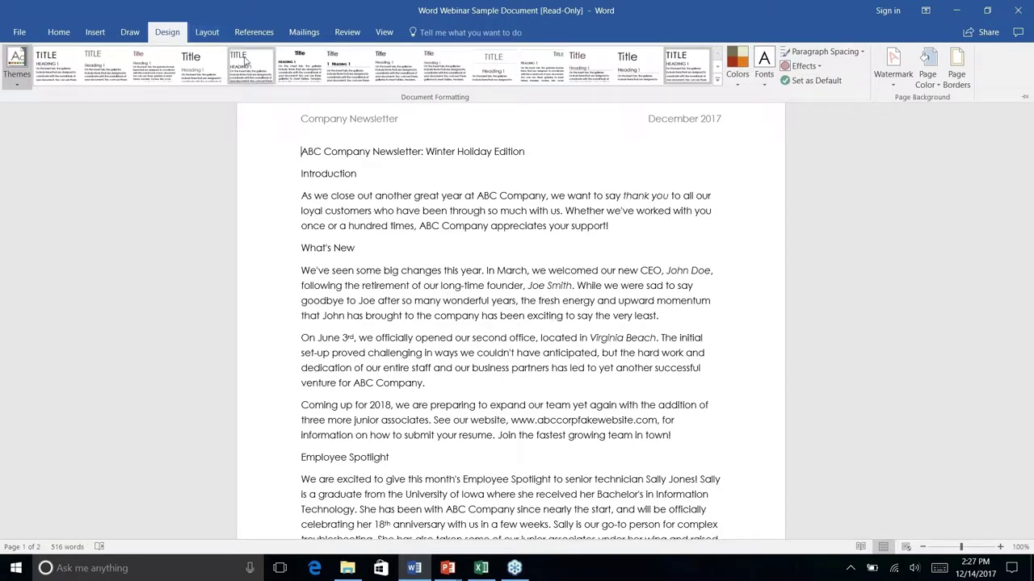
Step: Review the available theme color sets and the custom theme colors settings, then cancel without saving a custom set
click(209, 70)
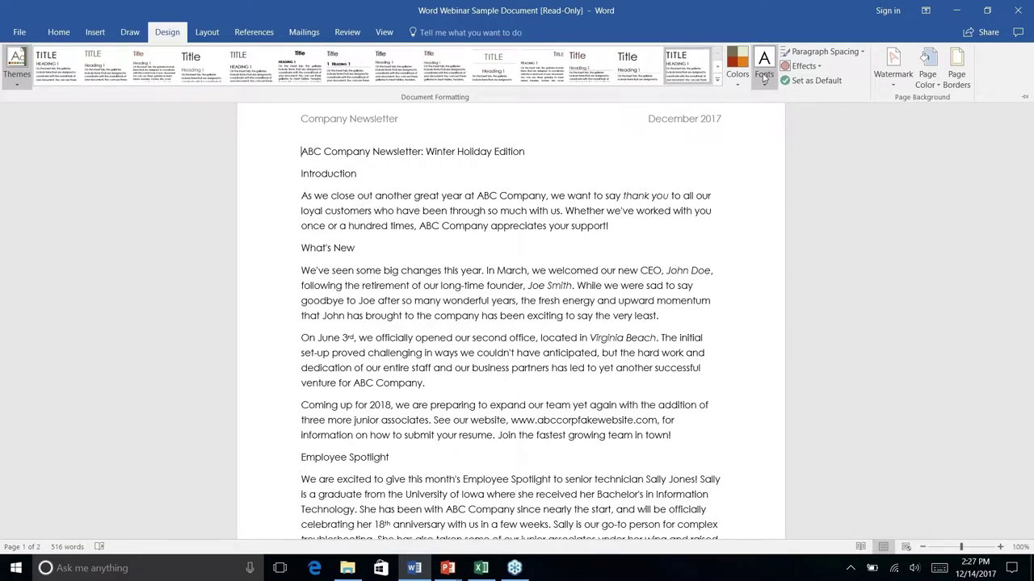
click(736, 87)
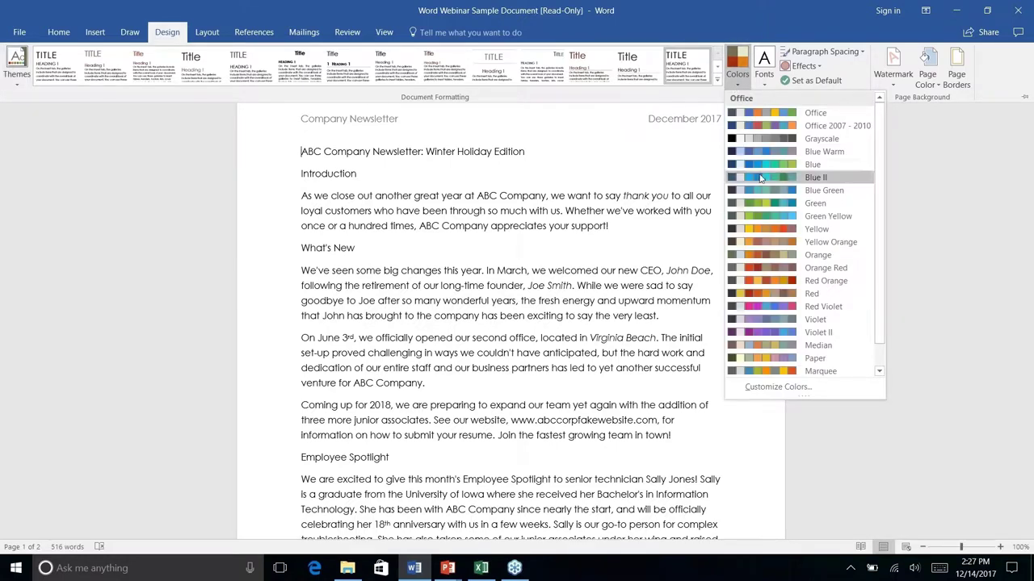
scroll(760, 184, down, 1)
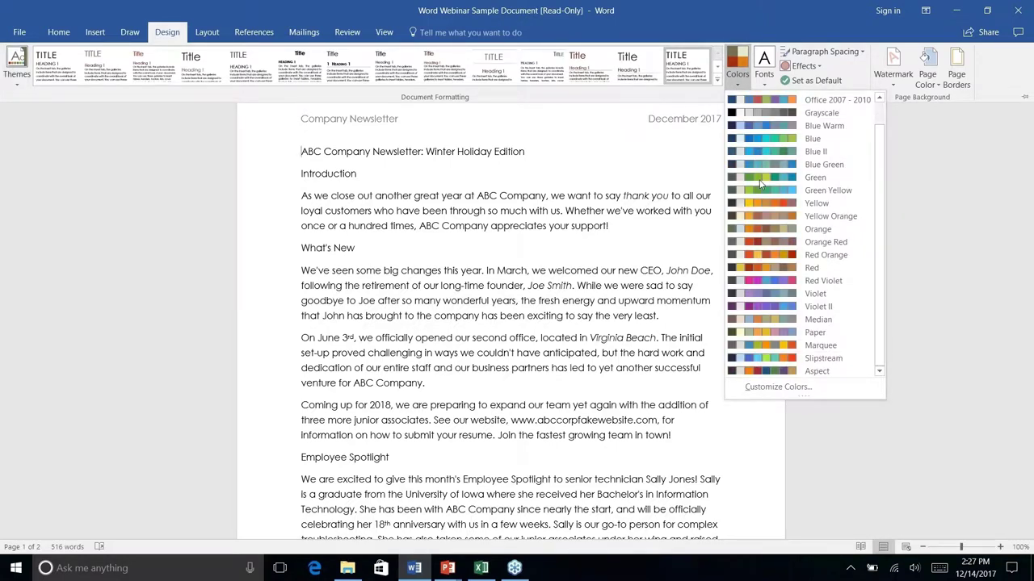
scroll(760, 184, up, 1)
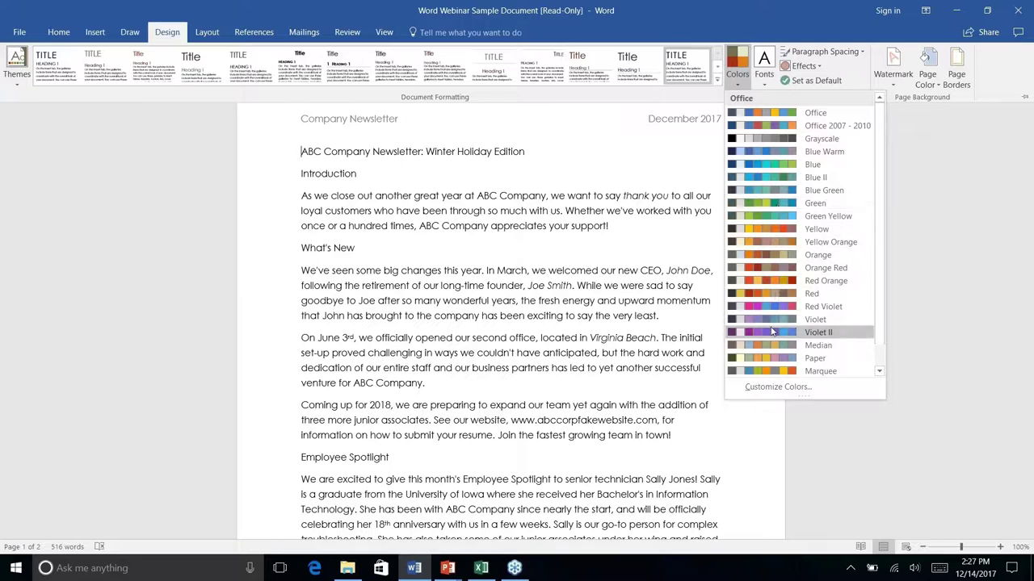
right_click(772, 391)
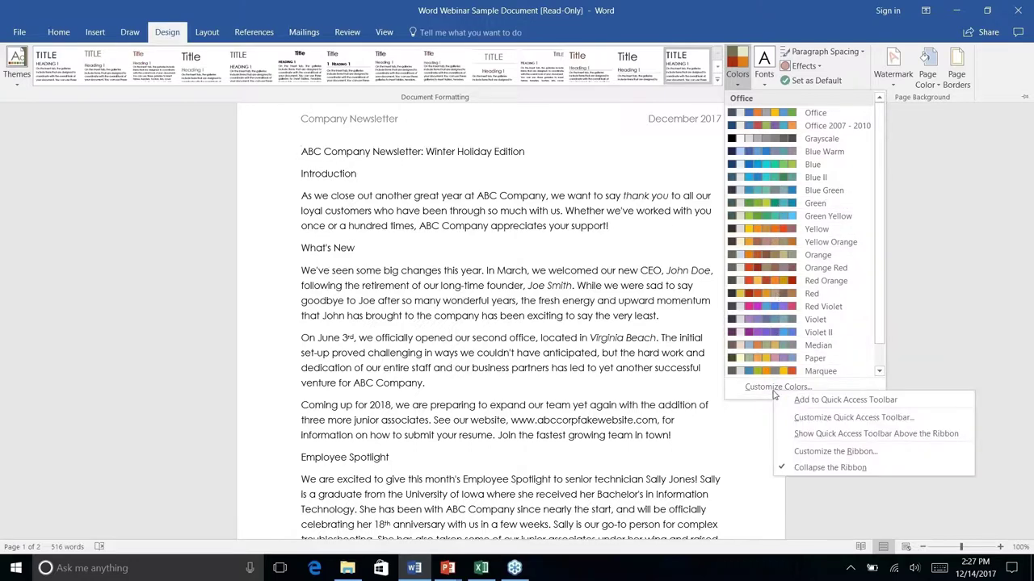
click(771, 388)
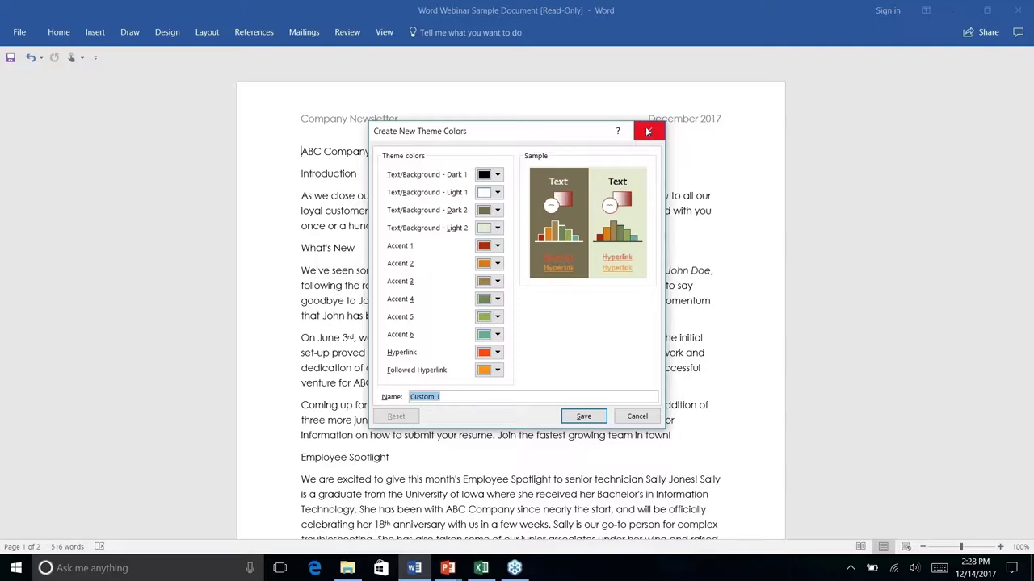
click(635, 419)
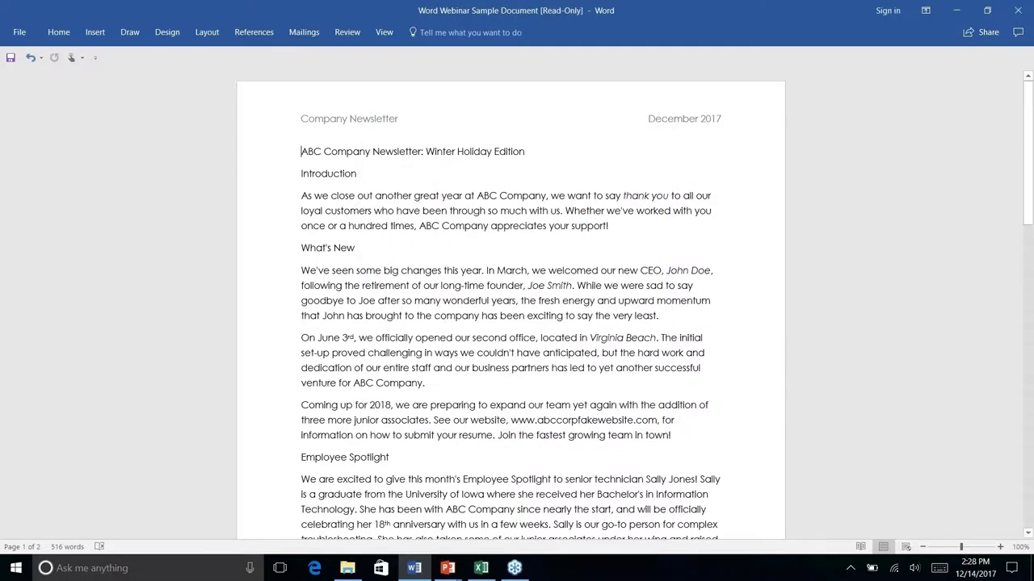
Step: Preview the built-in document style sets without choosing one, and apply the Feathered theme to the newsletter
click(194, 34)
click(167, 32)
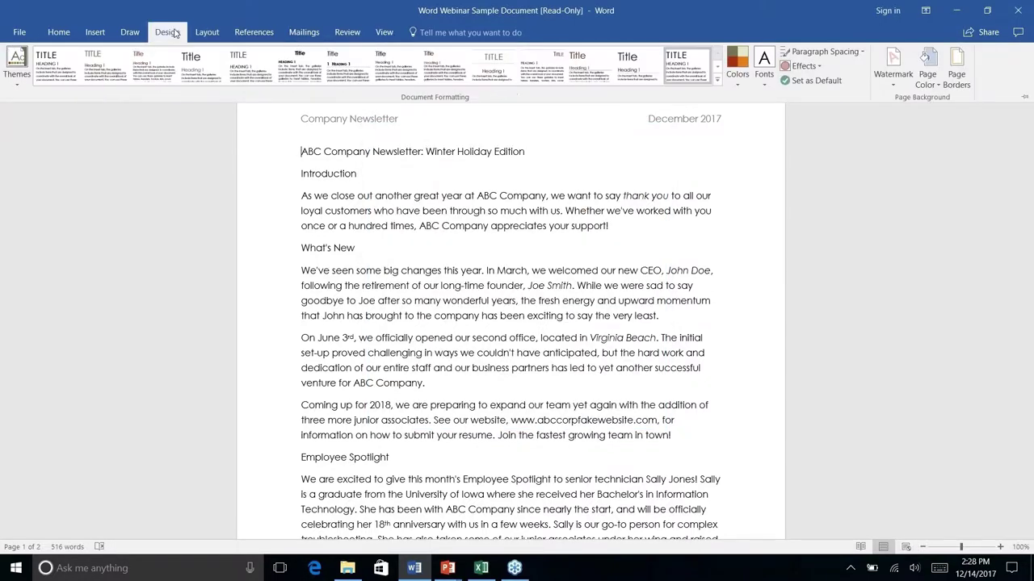
click(718, 83)
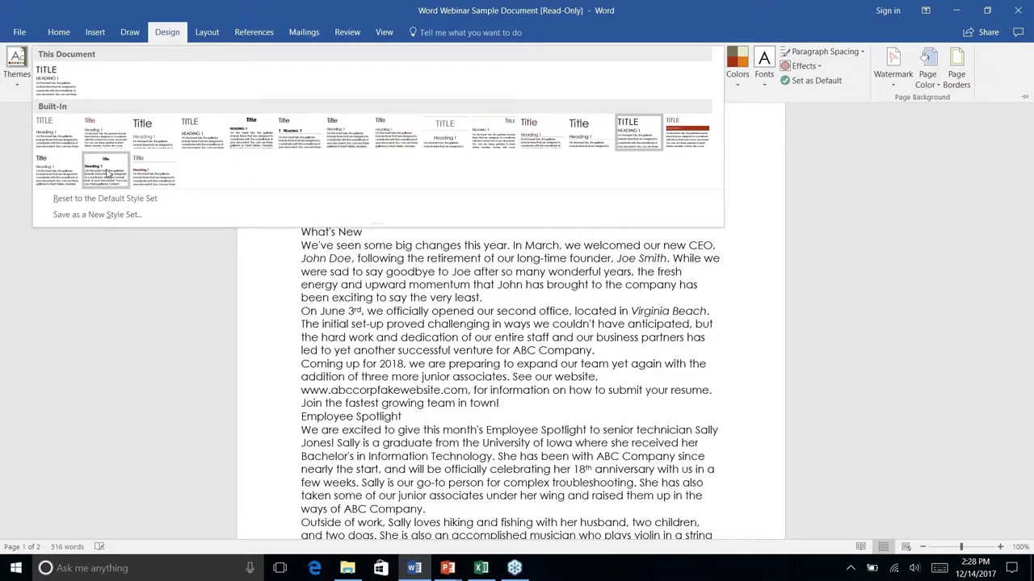
click(16, 69)
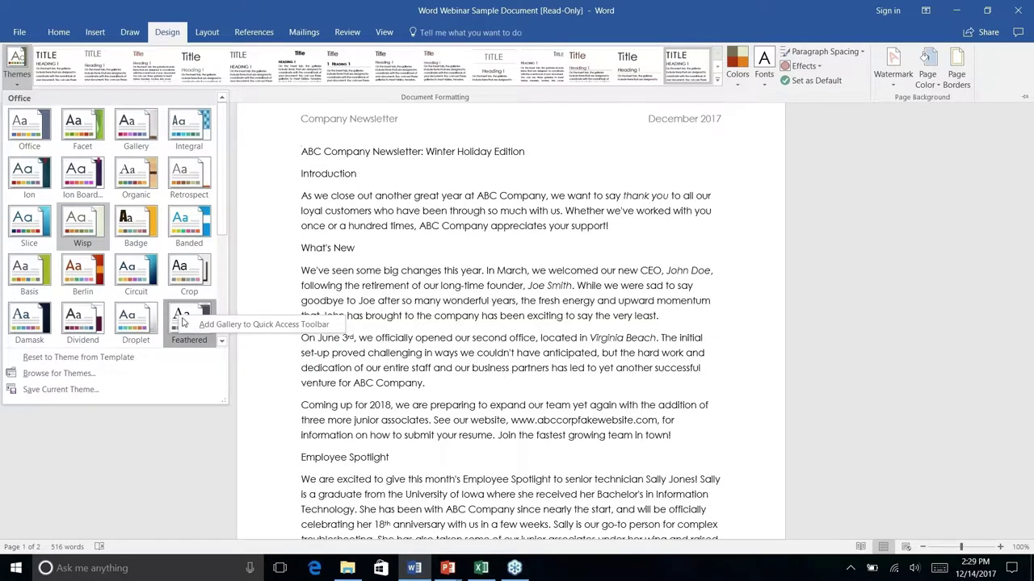
key(ctrl+z)
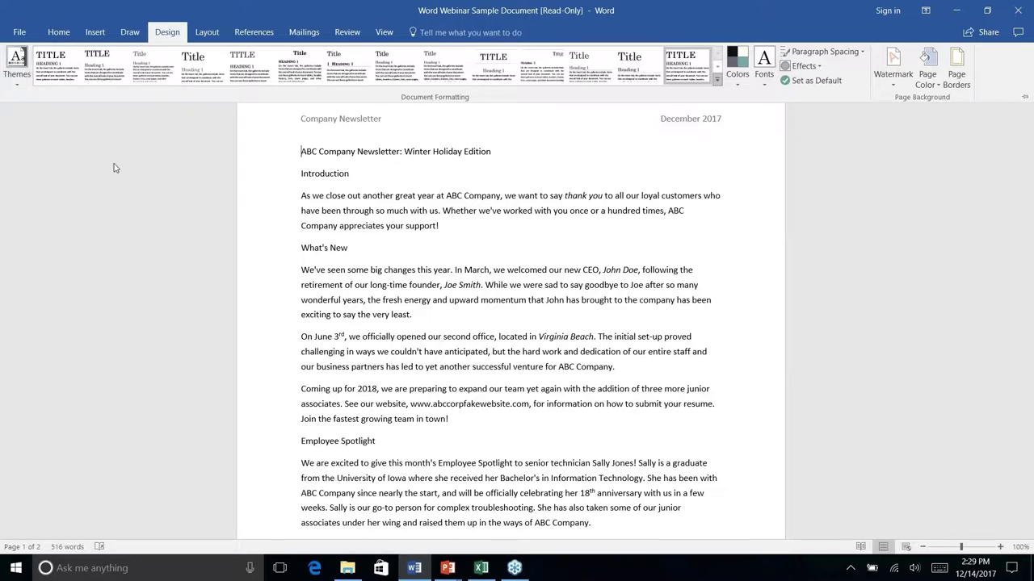
Step: Examine the available text styles and skim the newsletter for the title and section headings
click(100, 33)
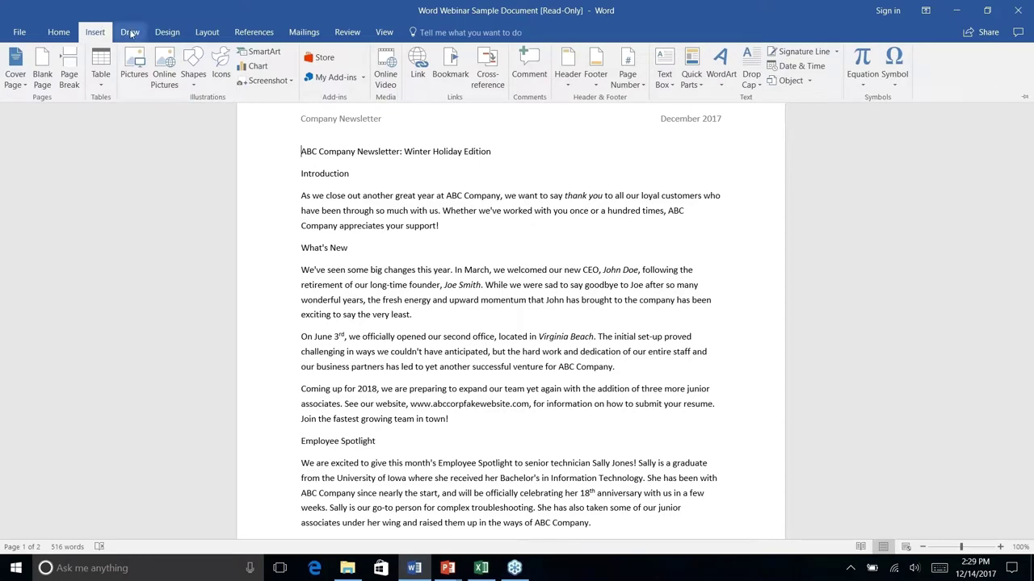
click(130, 32)
click(68, 34)
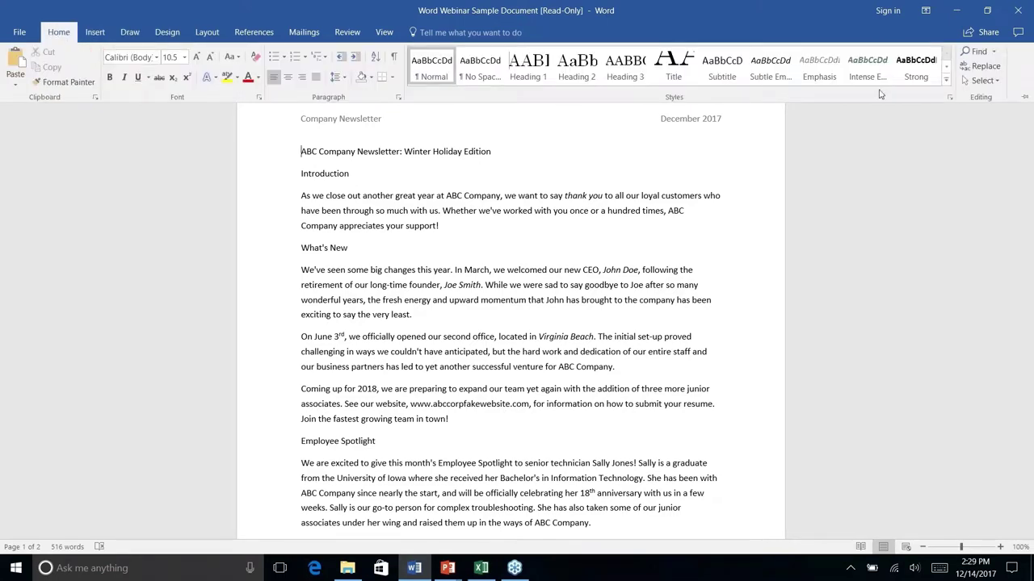
key(ctrl+F1)
scroll(667, 223, down, 3)
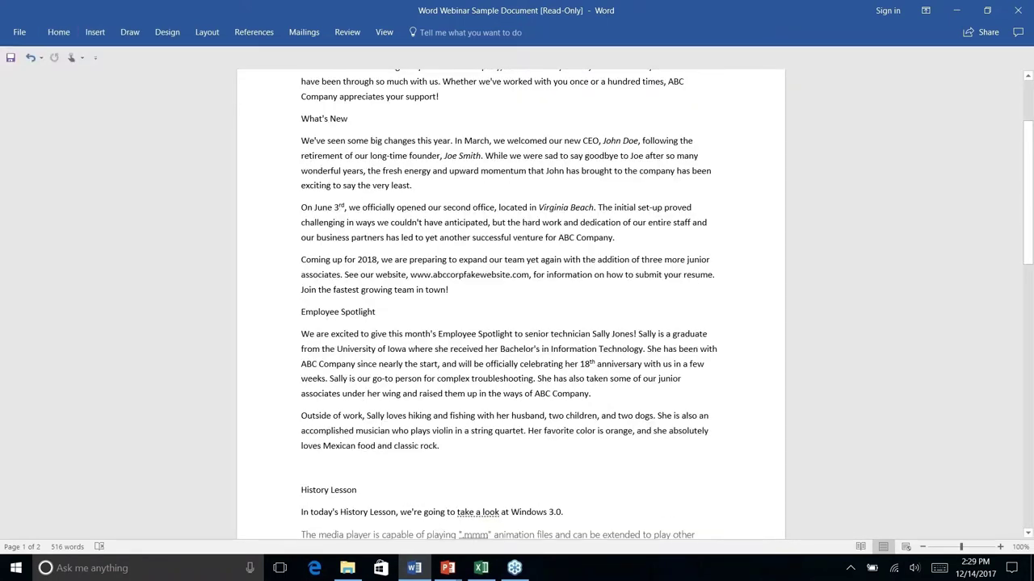
scroll(510, 301, down, 2)
key(ctrl+Home)
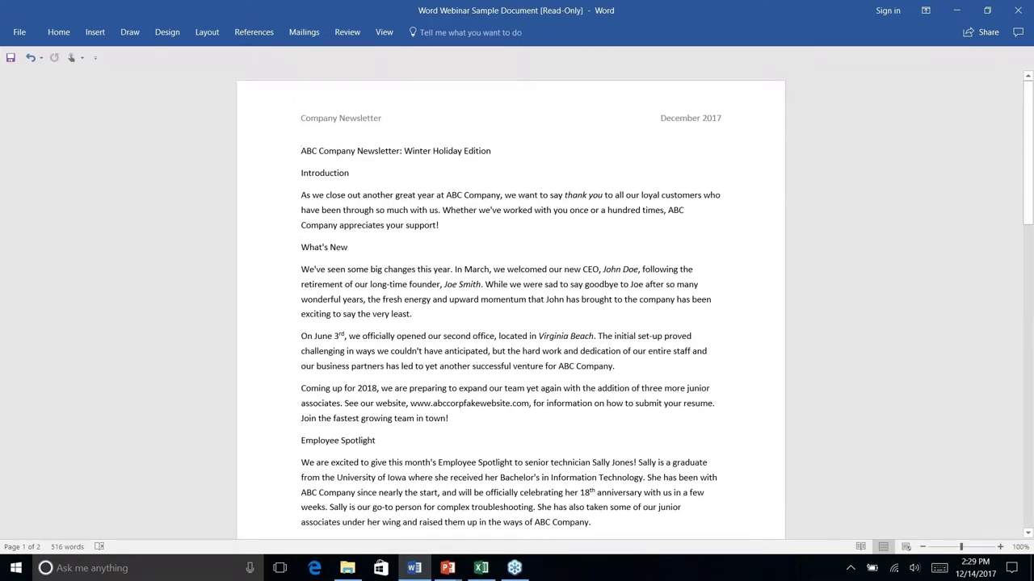
scroll(511, 307, down, 6)
scroll(510, 304, down, 4)
key(ctrl+Home)
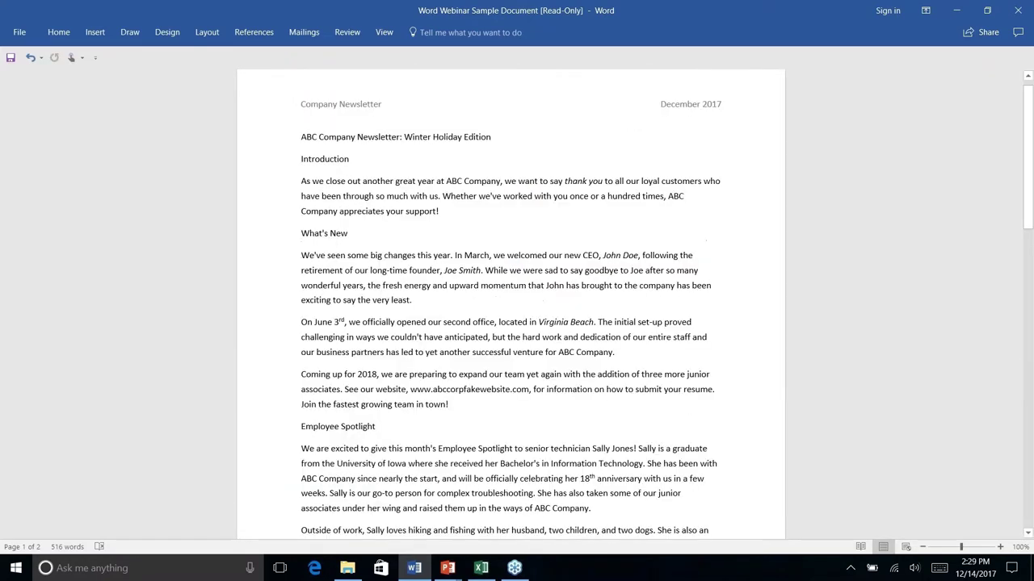
click(59, 32)
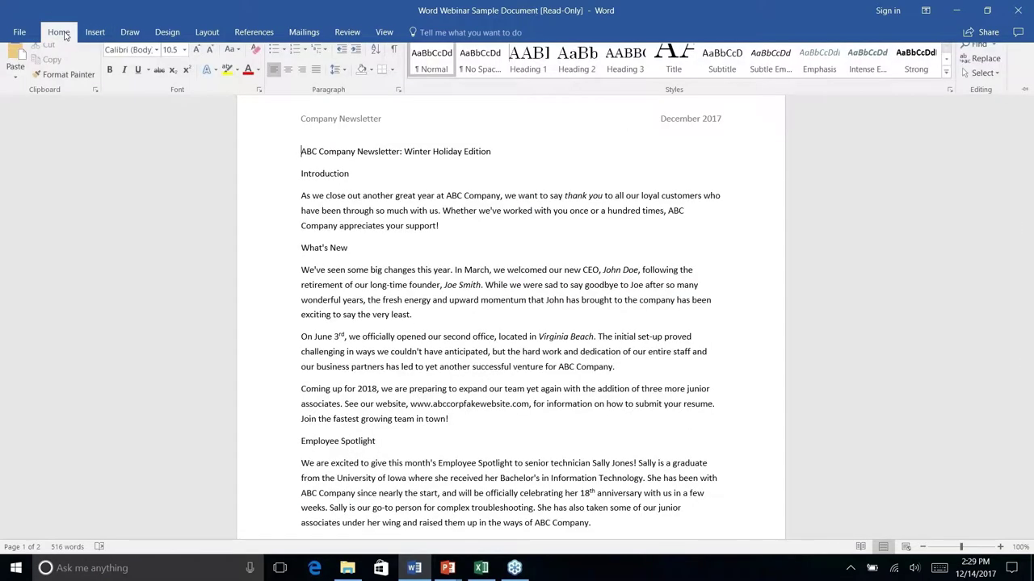
click(656, 69)
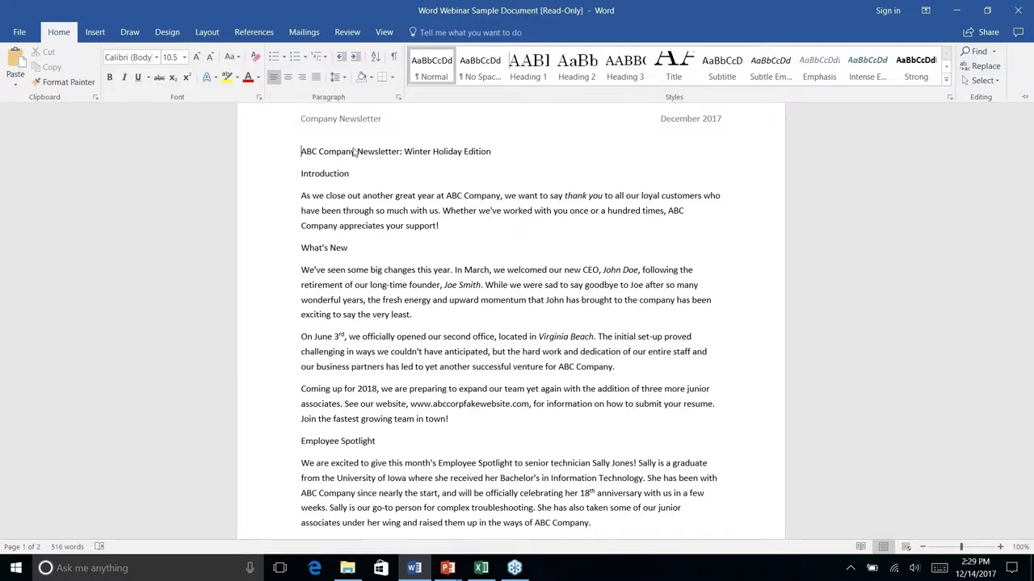
key(ctrl+F1)
Step: Apply the Title style to the line "ABC Company Newsletter: Winter Holiday Edition" at the start of the newsletter
triple_click(376, 151)
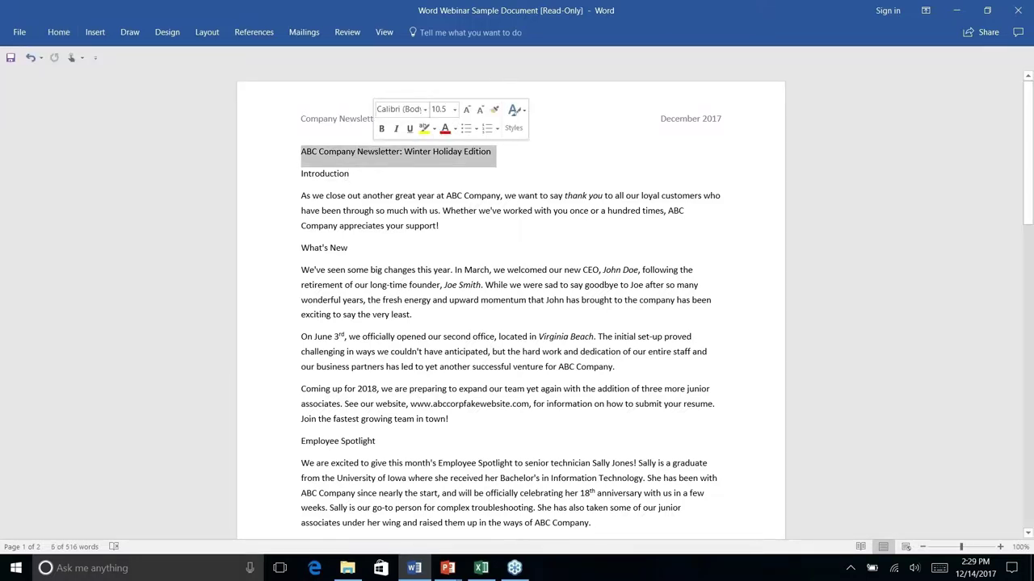
click(68, 36)
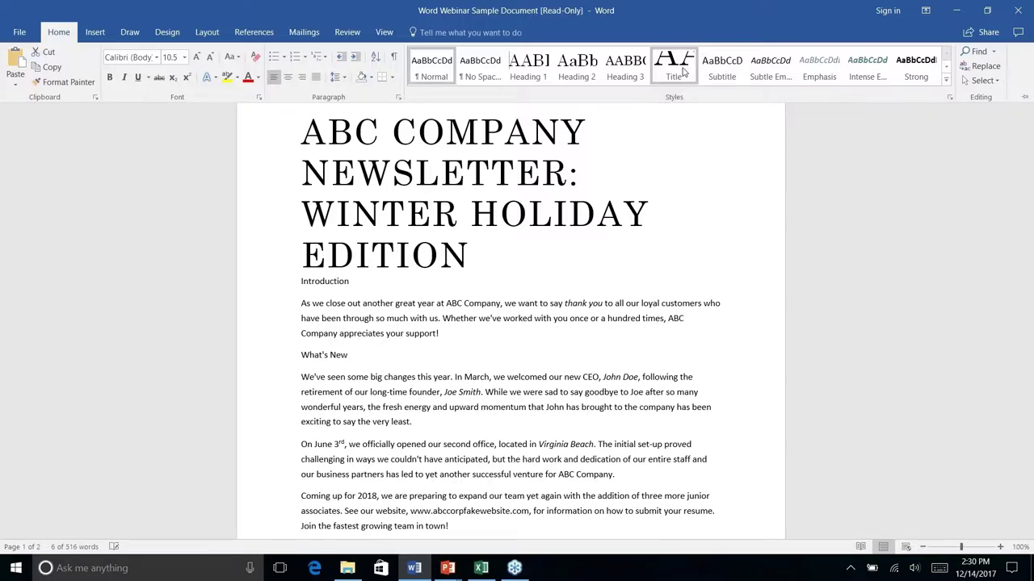
key(ctrl+Home)
key(ctrl+shift+Down)
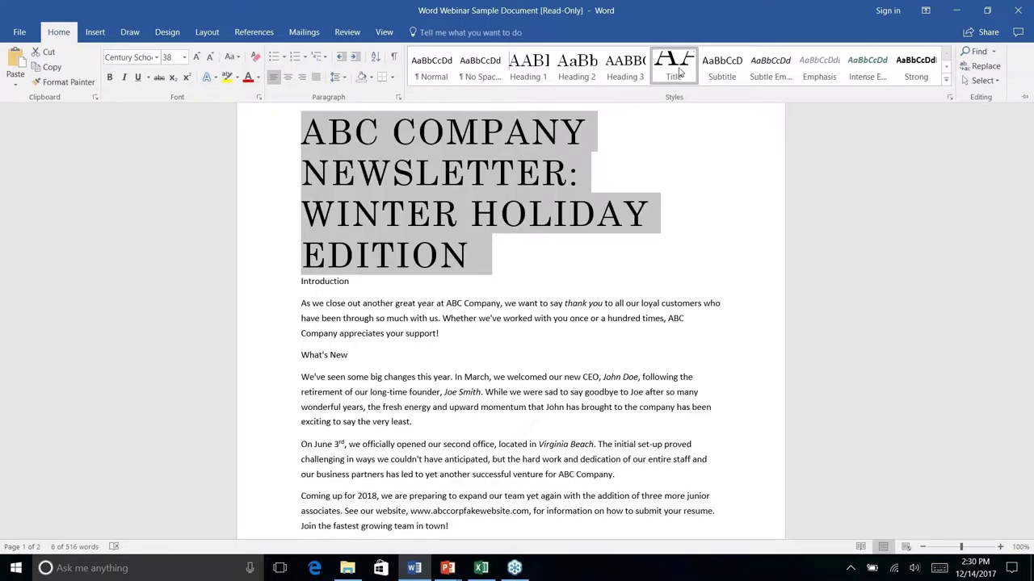
key(Right)
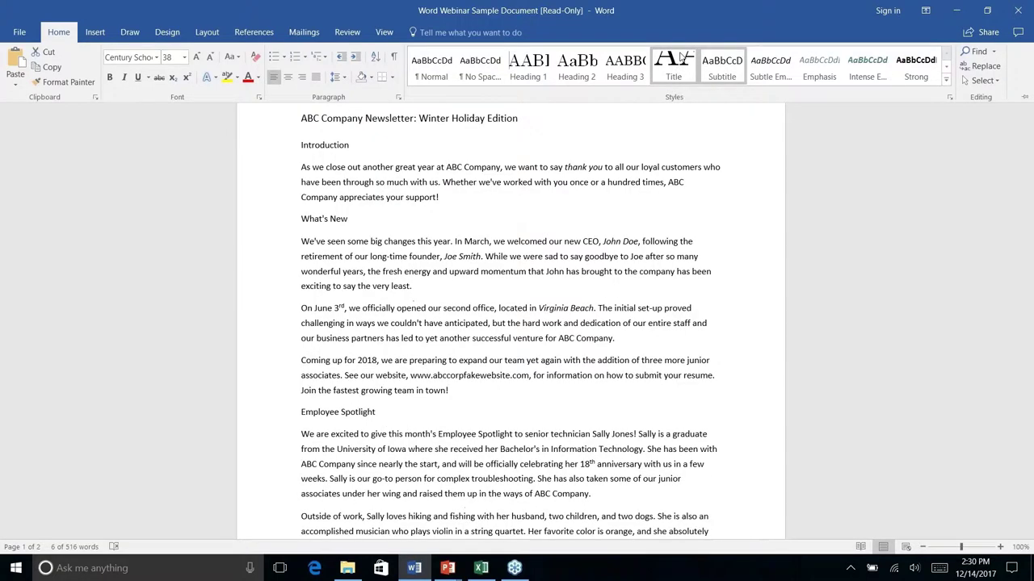
key(ctrl+shift+Up)
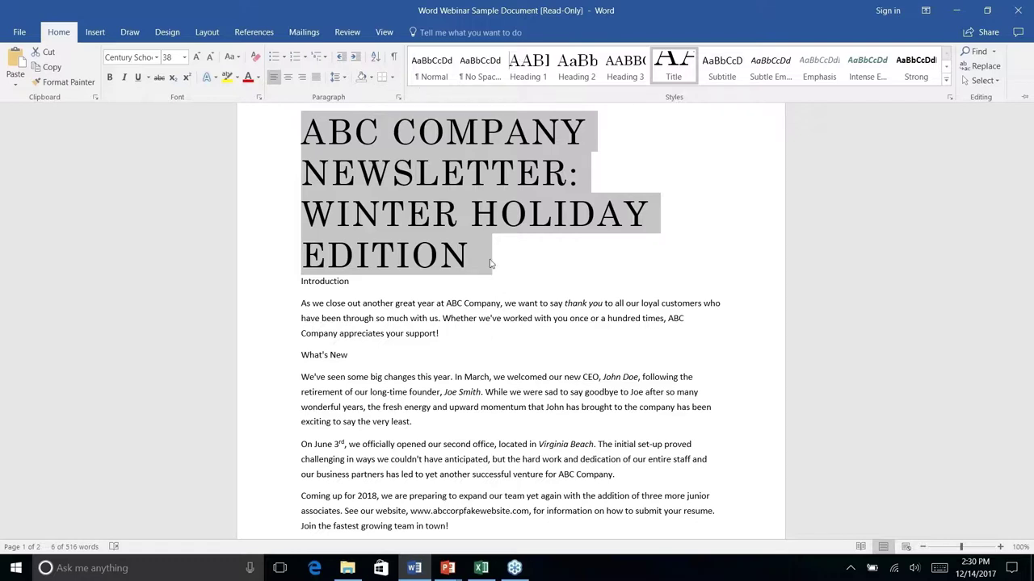
key(ctrl+F1)
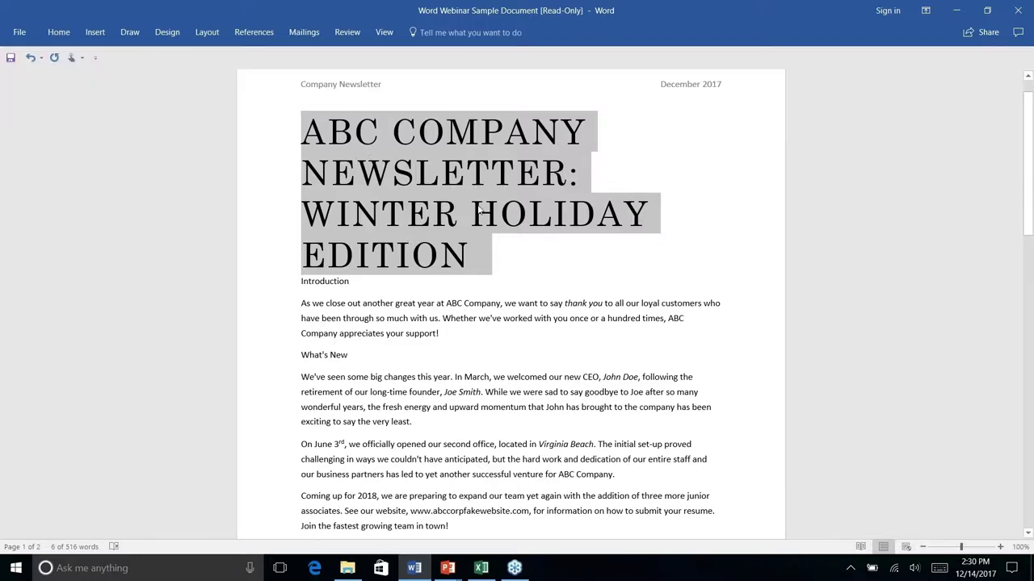
right_click(56, 32)
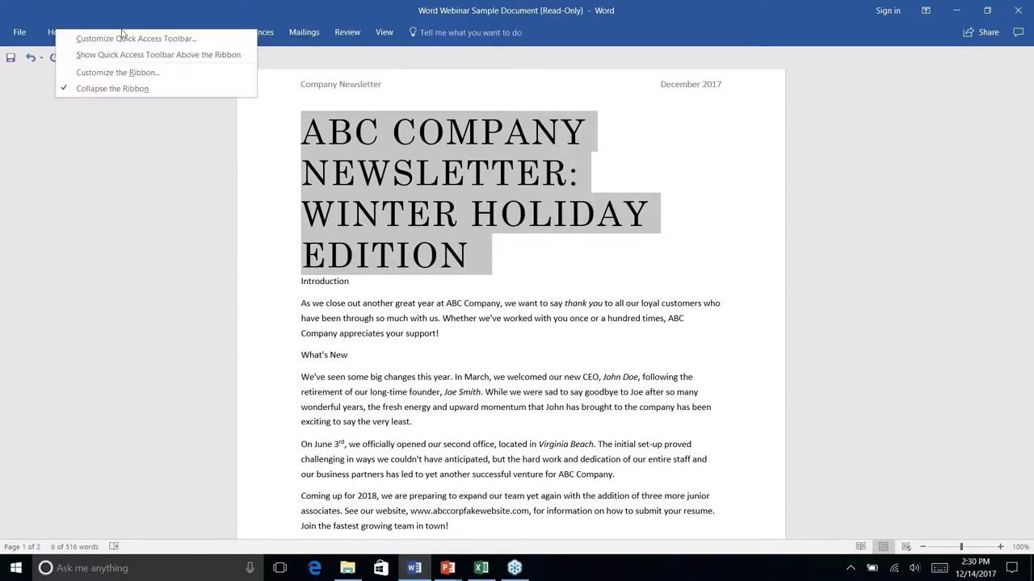
click(166, 161)
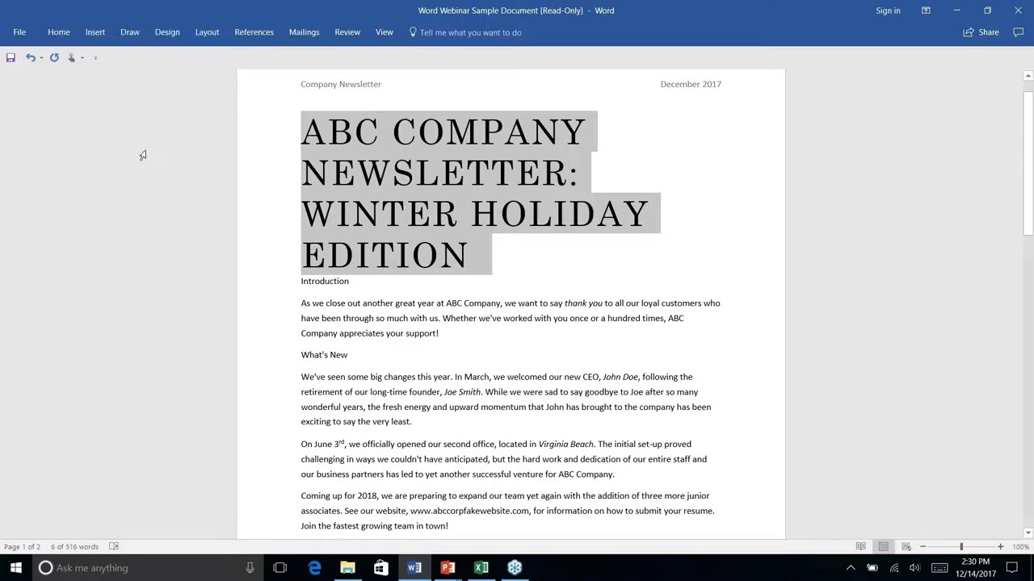
Step: Modify the Title style to a 20 pt font size and break the newsletter title onto a new line before "Winter Holiday Edition"
click(59, 32)
right_click(679, 64)
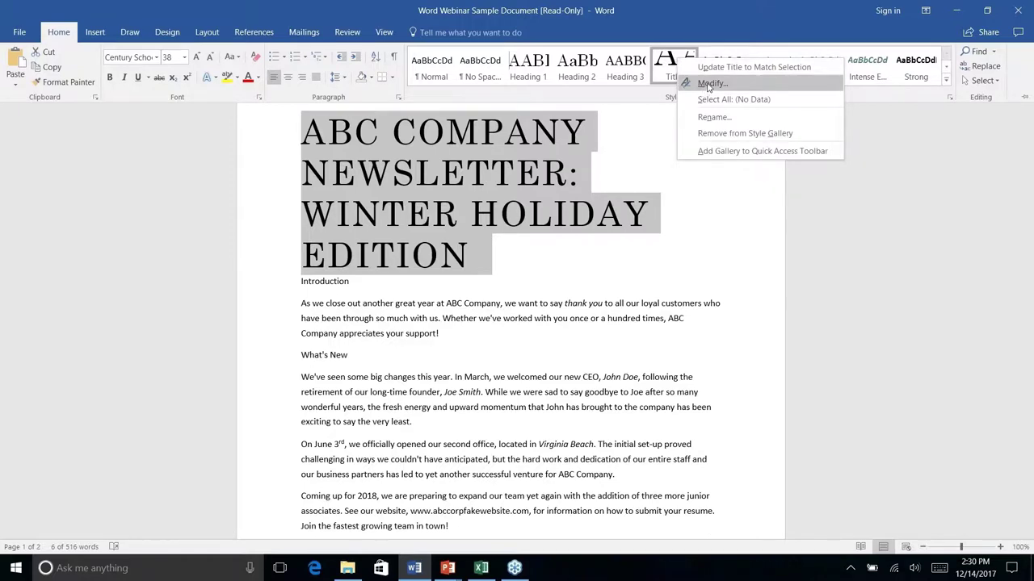
click(709, 84)
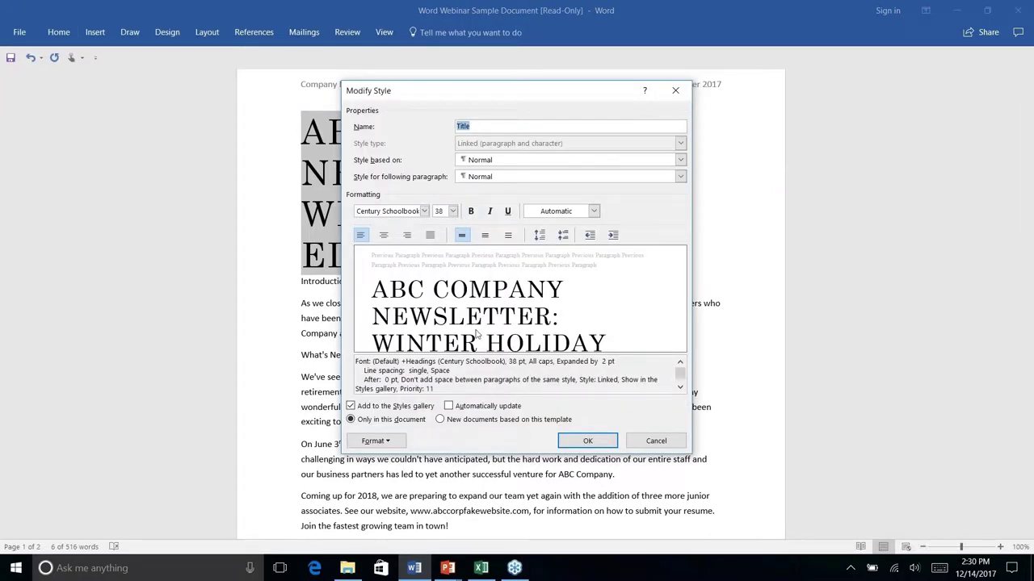
click(452, 211)
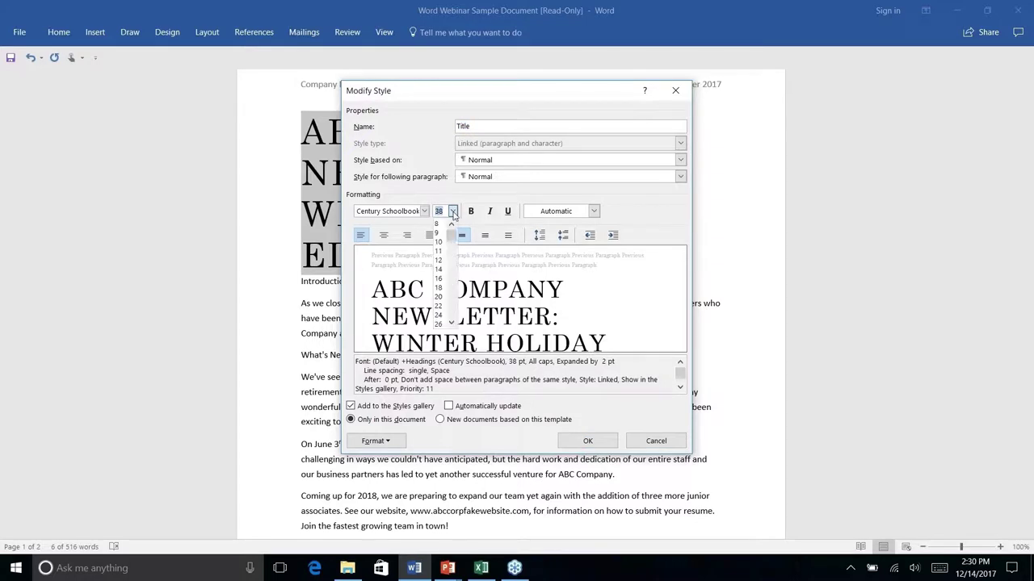
click(438, 279)
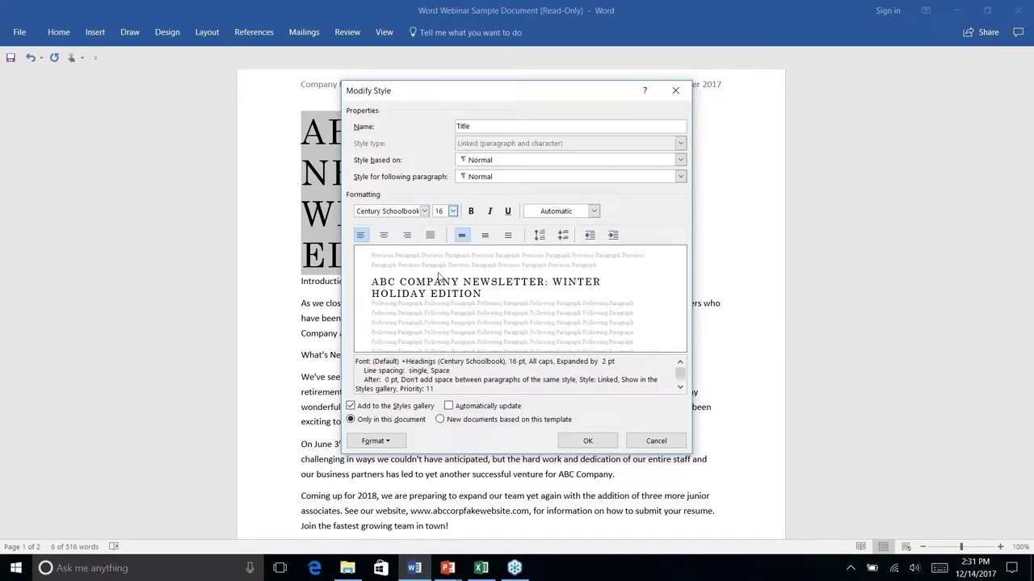
click(453, 212)
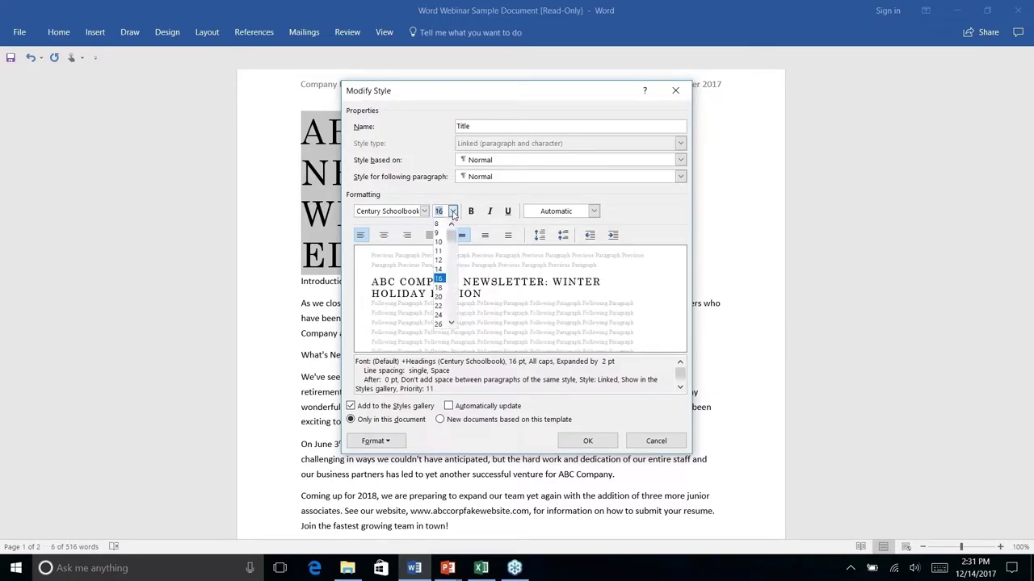
click(439, 288)
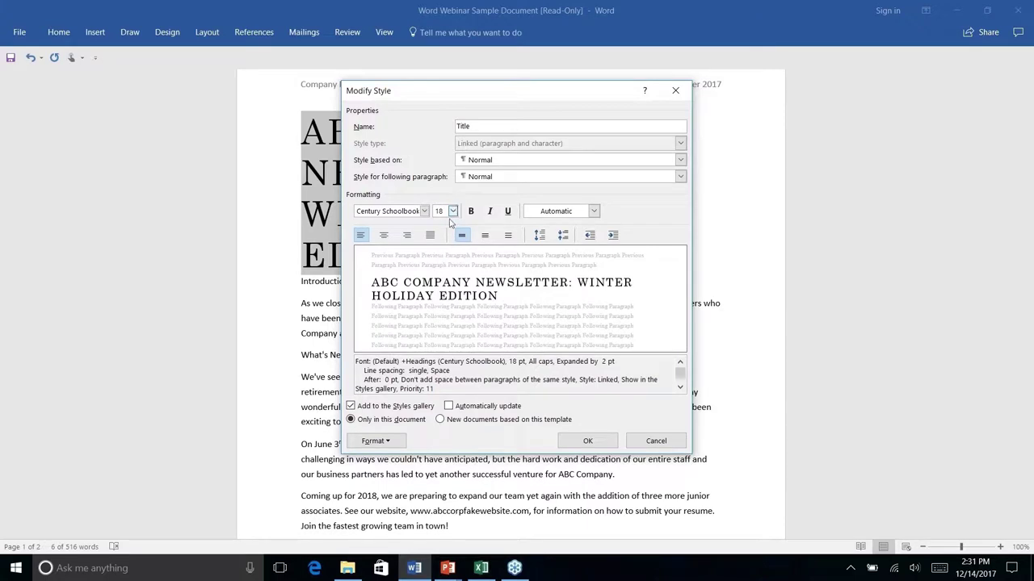
click(453, 211)
click(440, 297)
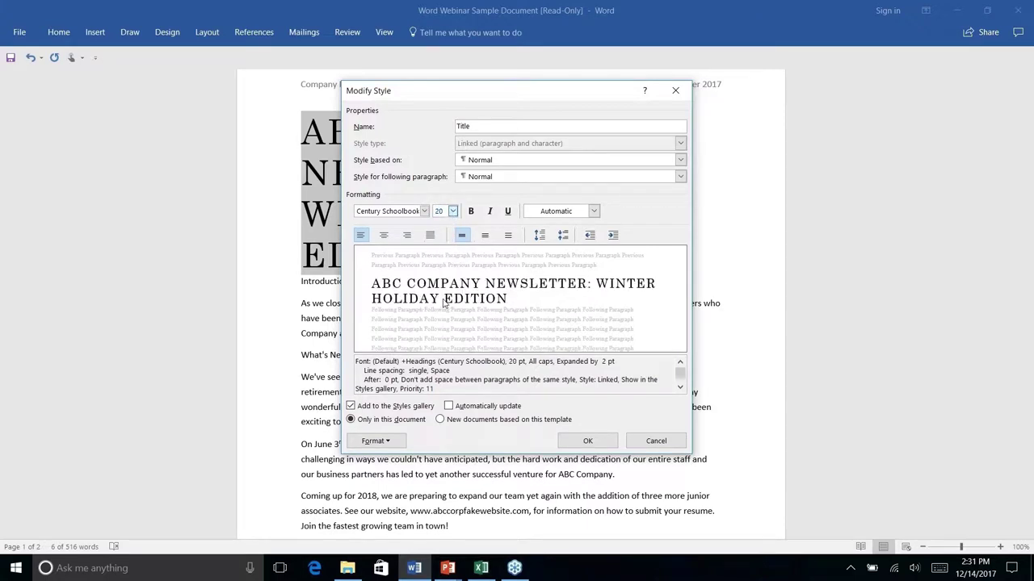
click(589, 446)
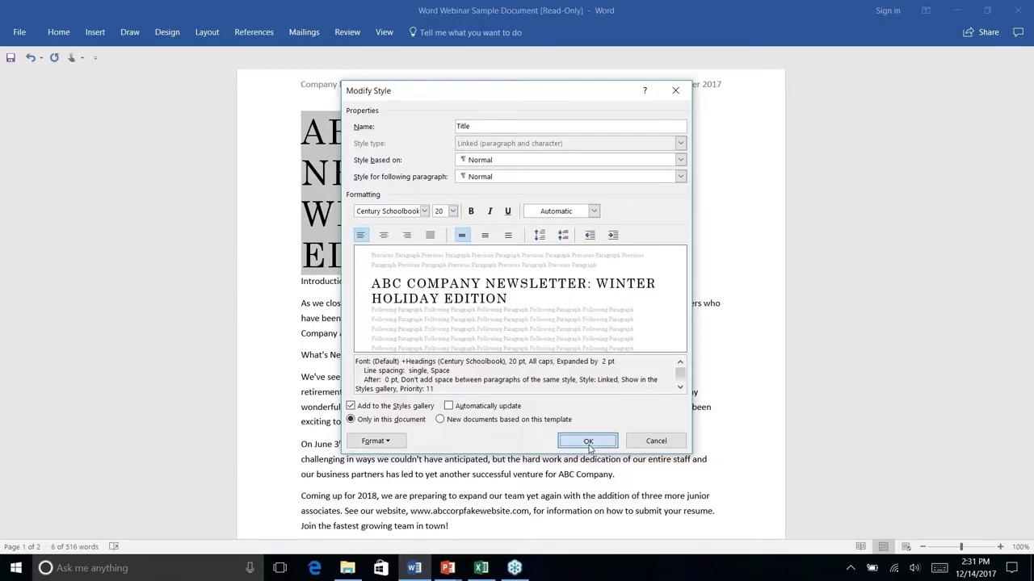
click(631, 123)
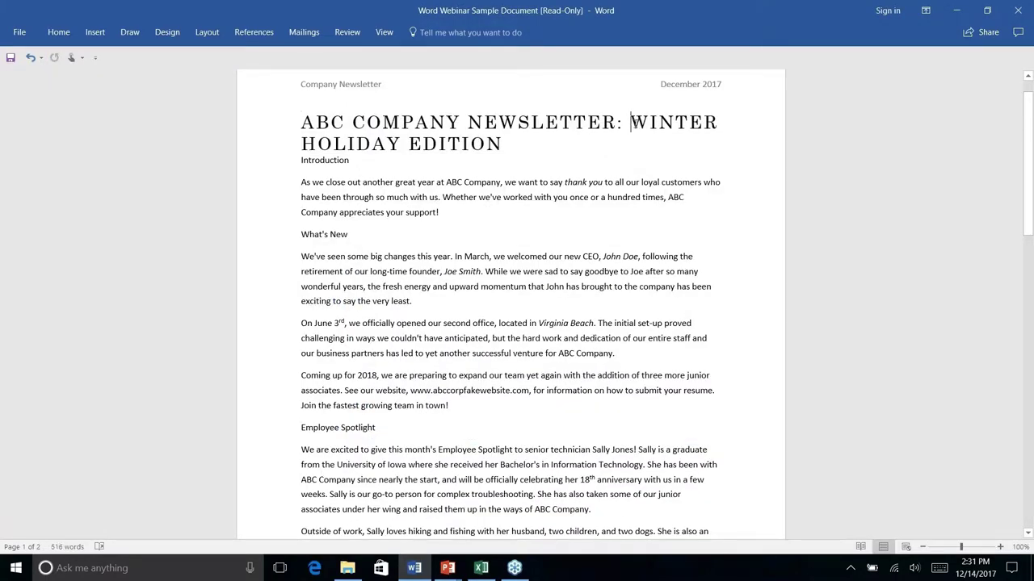
key(Return)
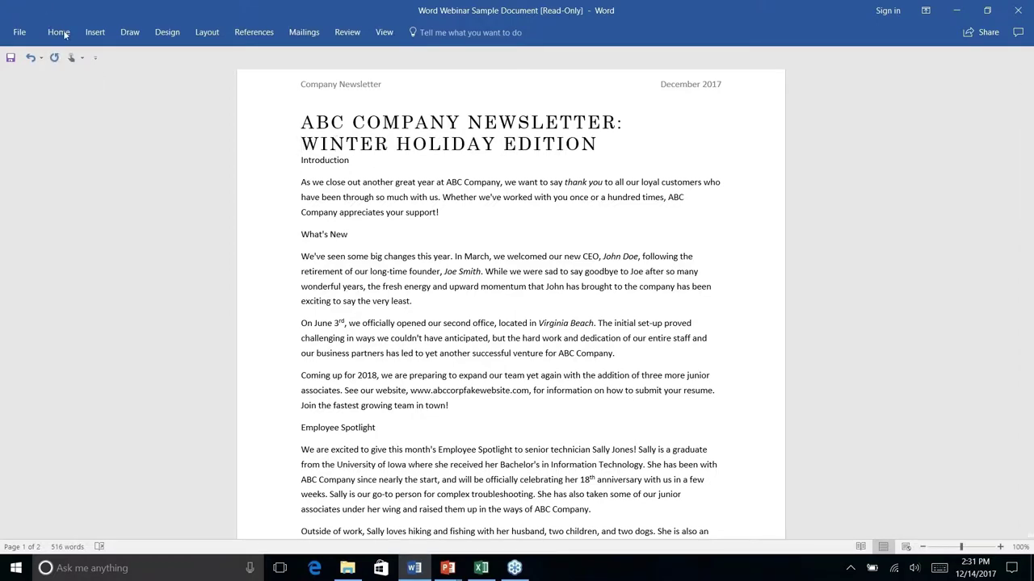
Step: Apply the Heading 1 style to the "Introduction" line beneath the newsletter title
double_click(311, 160)
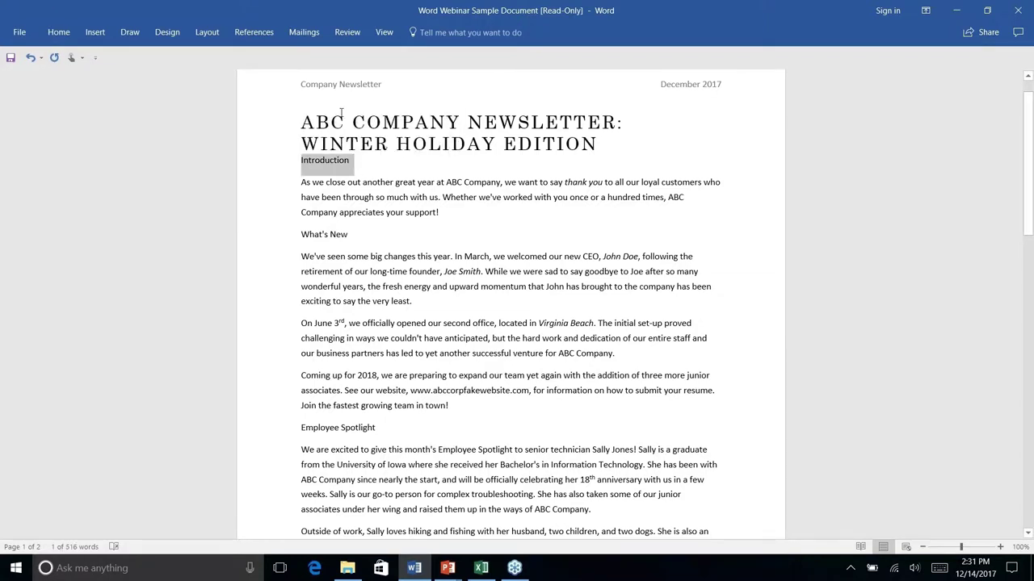
click(62, 31)
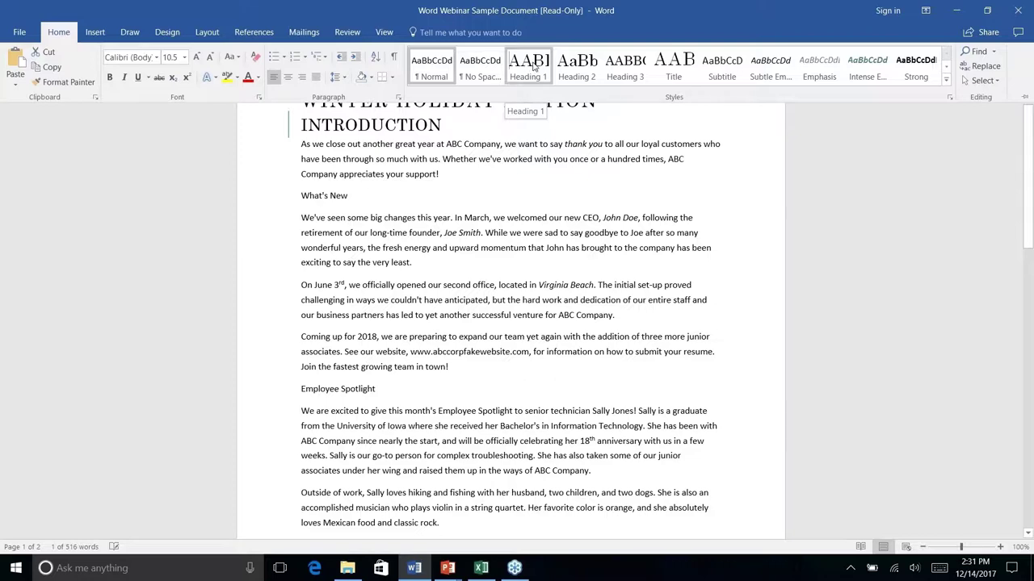
click(534, 70)
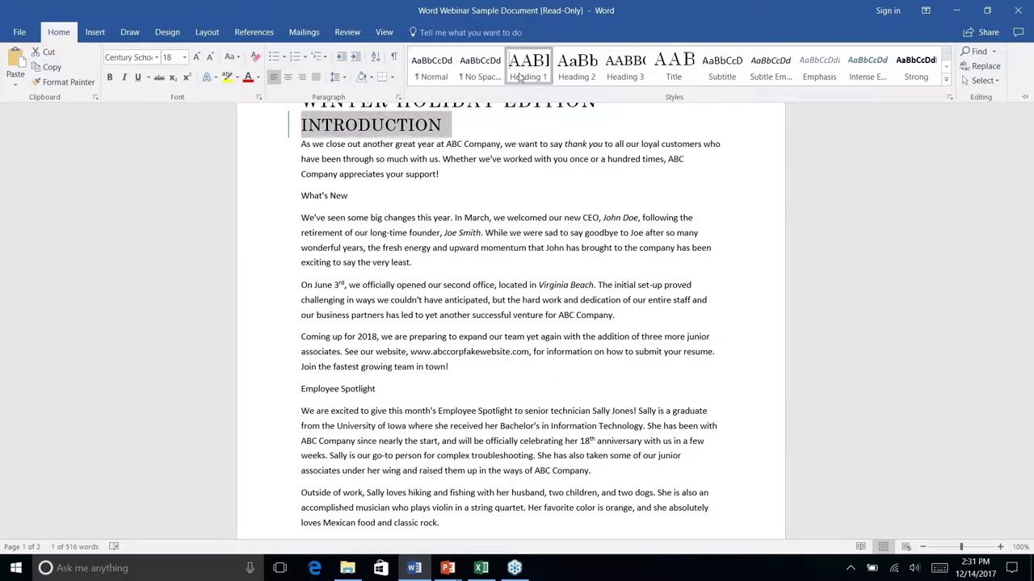
double_click(59, 32)
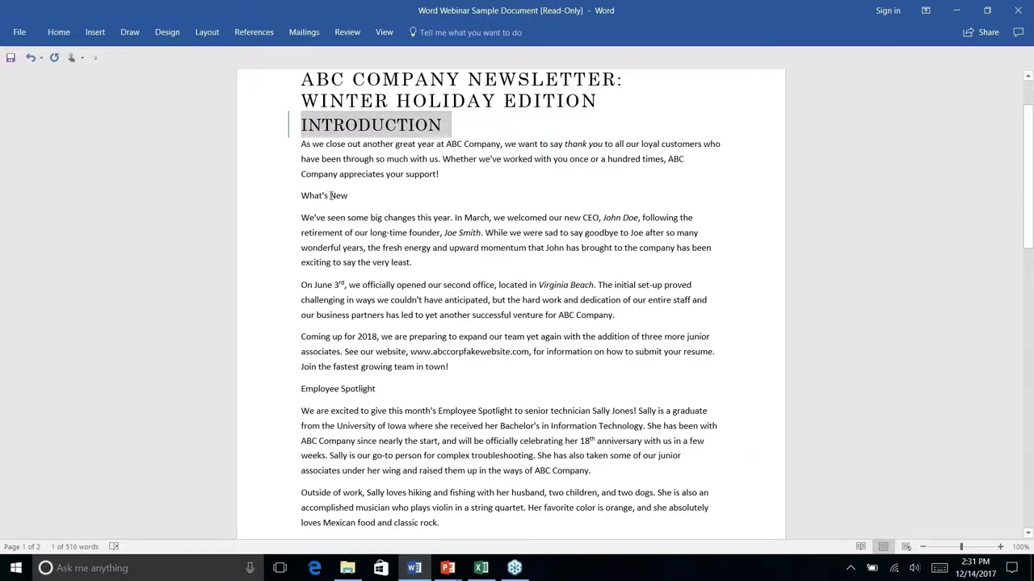
Step: Apply the Heading 2 style to the "What's New" line
double_click(338, 195)
click(338, 196)
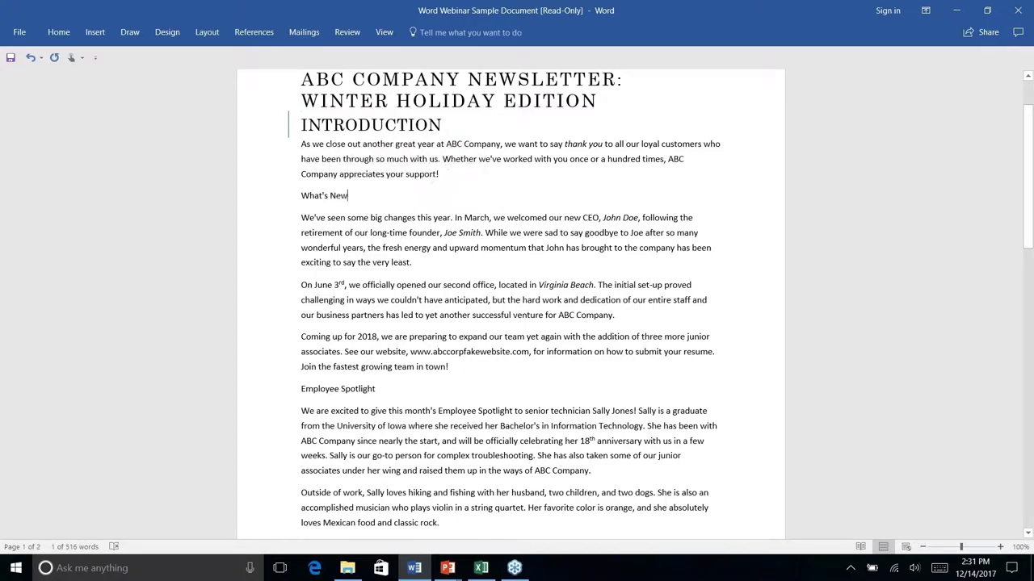
triple_click(350, 196)
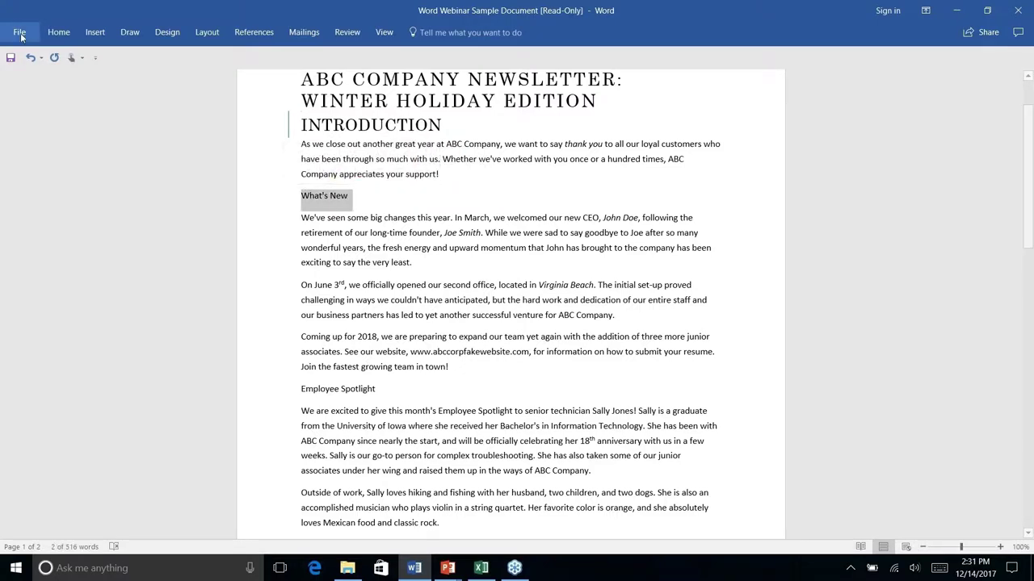
click(58, 33)
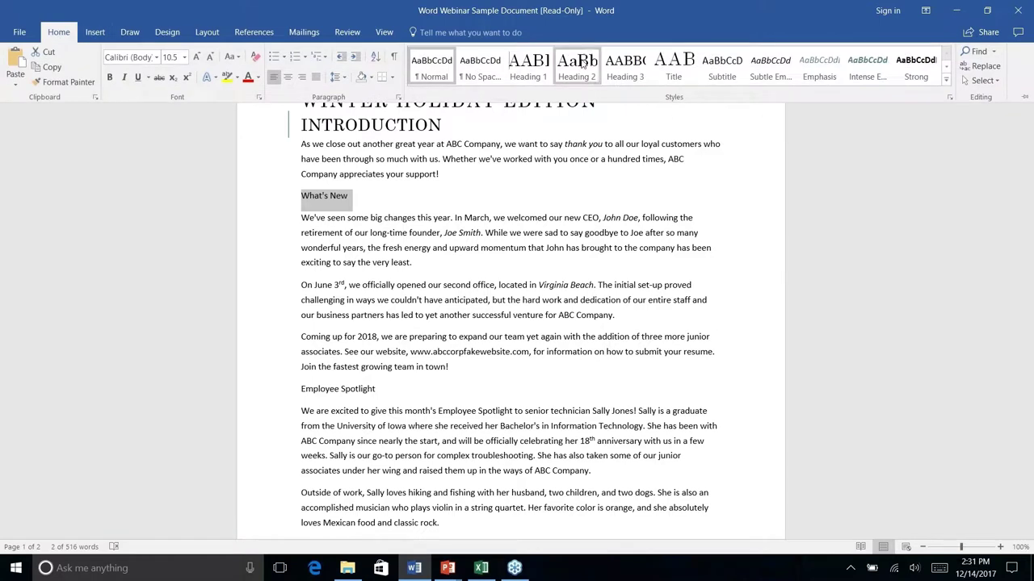
click(583, 63)
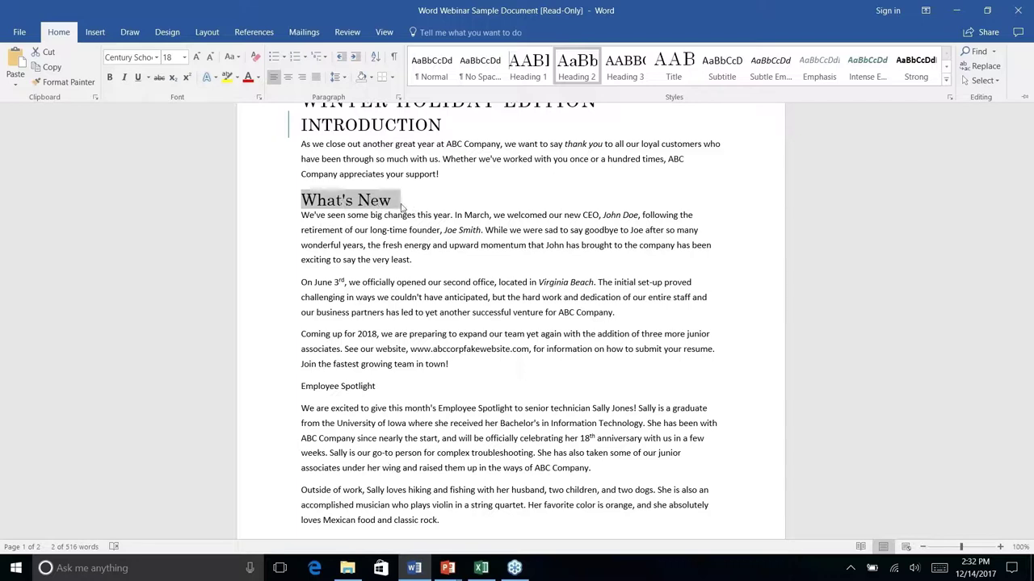
key(ctrl+F1)
Step: Apply the Heading 1 style to the "Employee Spotlight" line
right_click(336, 387)
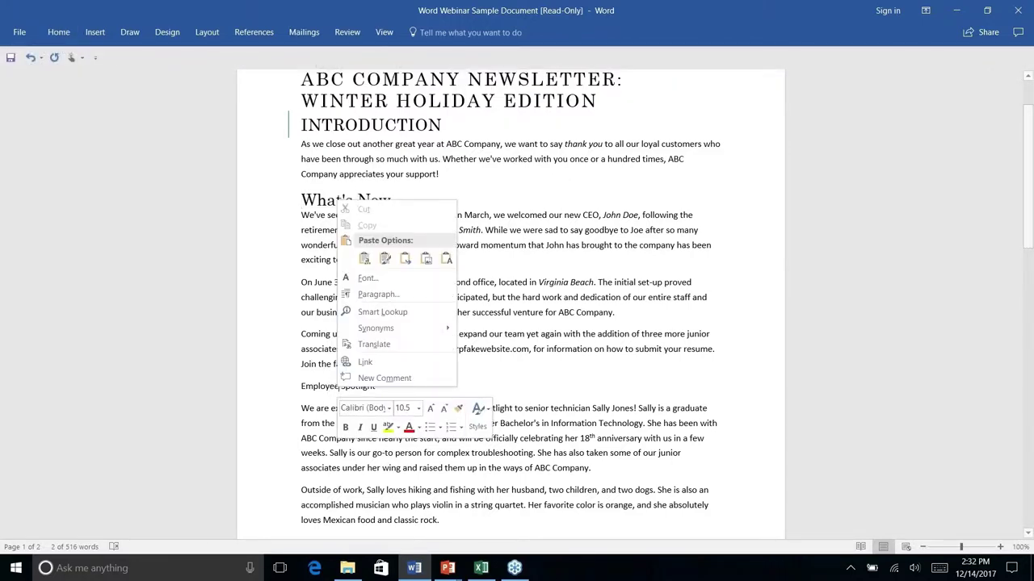
key(Escape)
drag(302, 386, 380, 388)
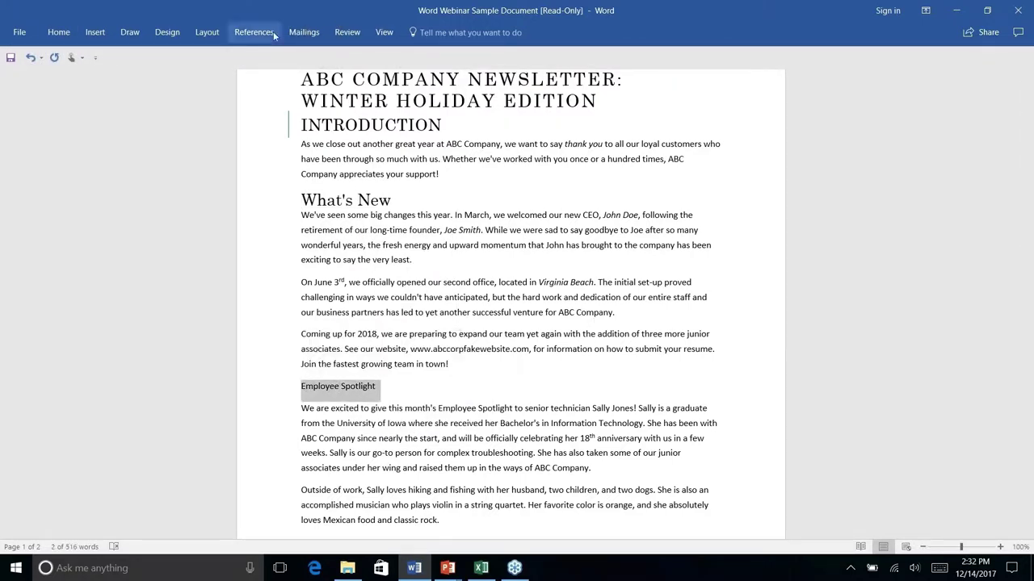
click(58, 33)
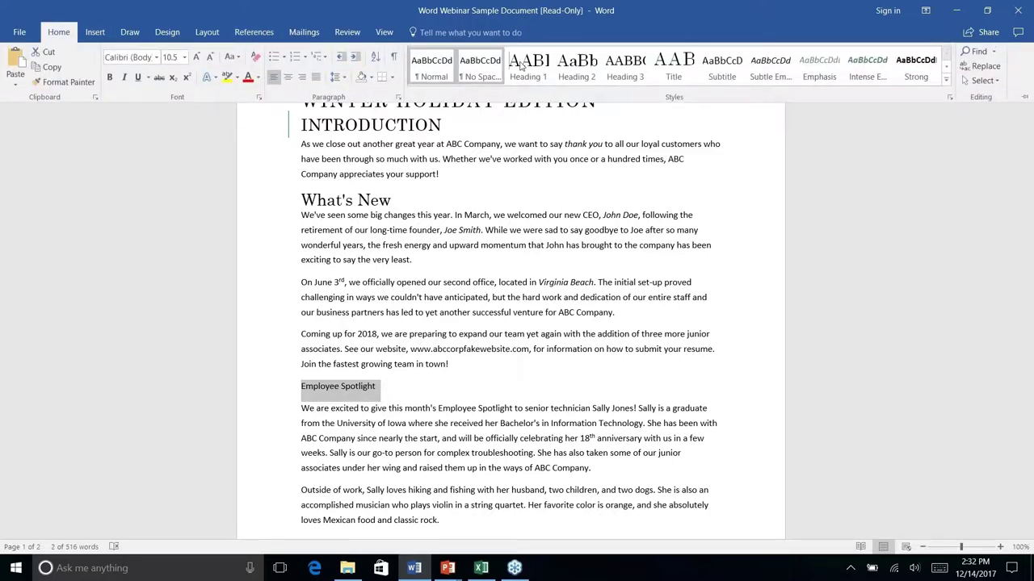
click(528, 64)
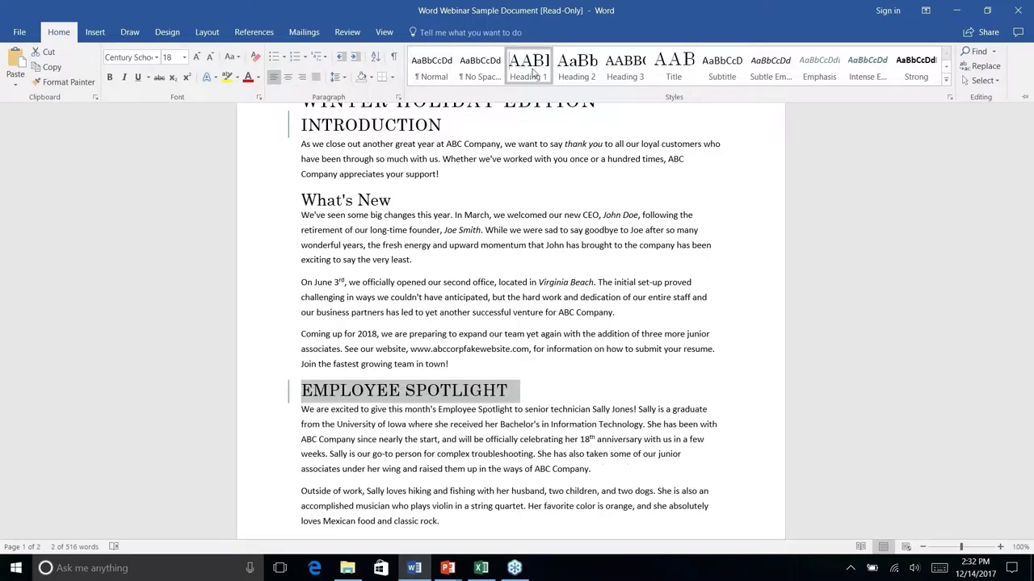
key(ctrl+F1)
Step: Apply the Heading 1 style to the "History Lesson" line near the end of the first page
scroll(510, 298, down, 5)
triple_click(328, 331)
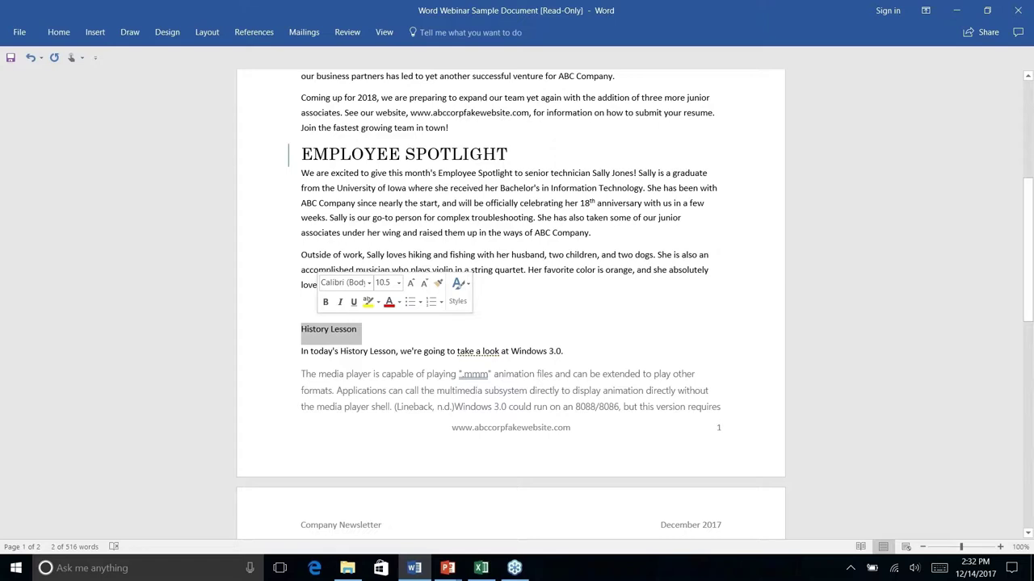
click(58, 31)
click(528, 64)
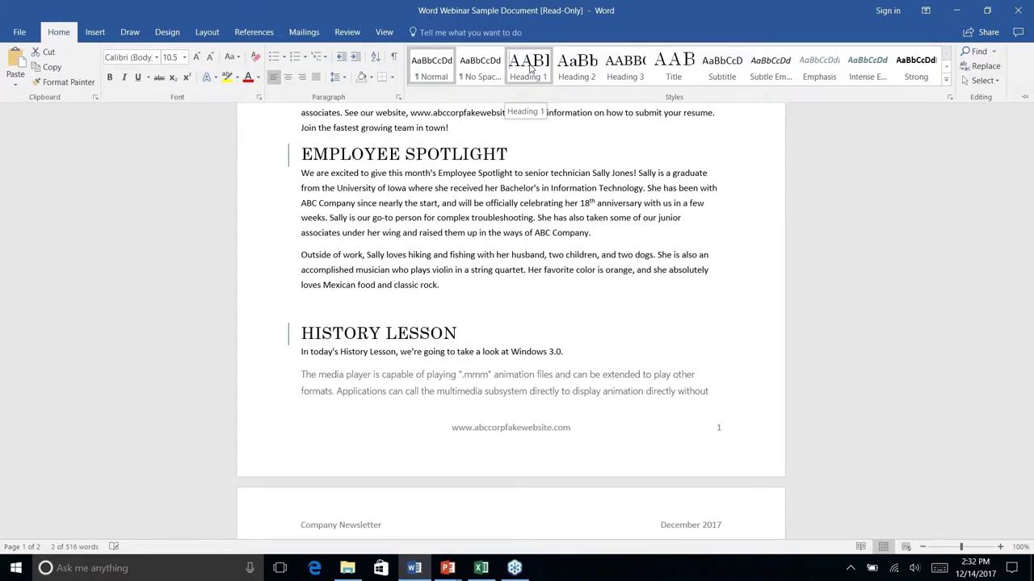
scroll(508, 323, down, 8)
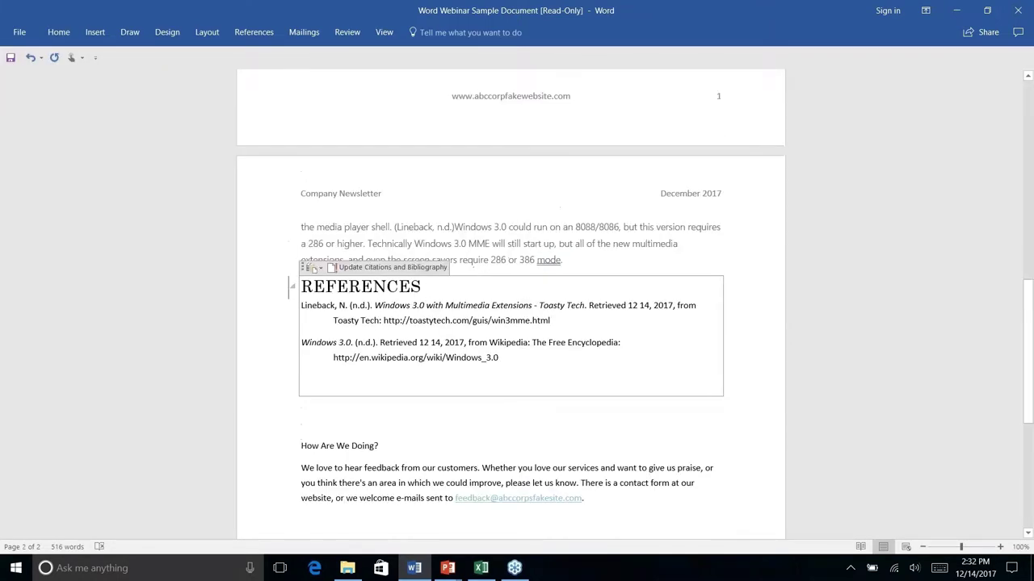
click(372, 287)
click(58, 31)
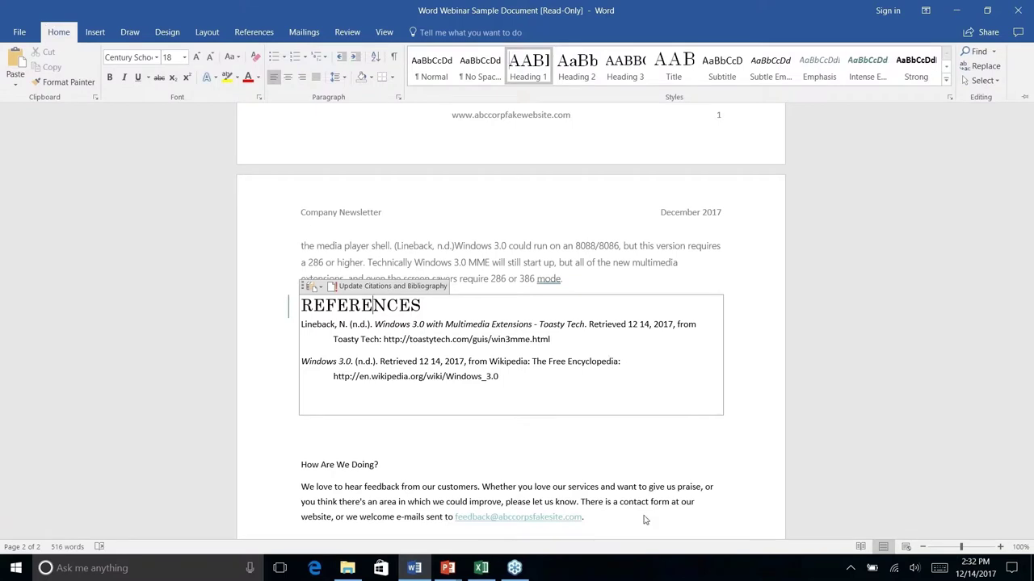
right_click(521, 370)
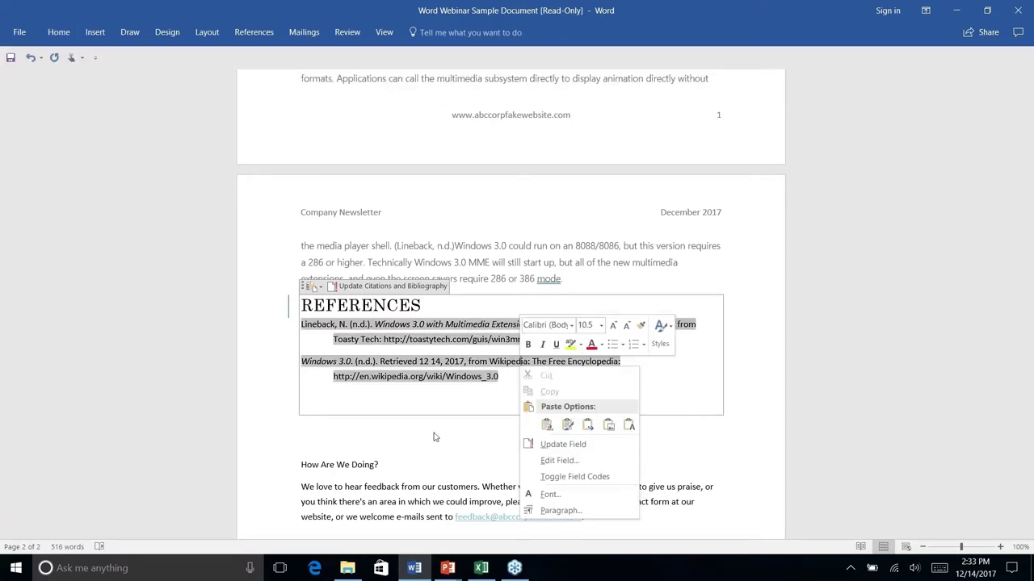
click(563, 444)
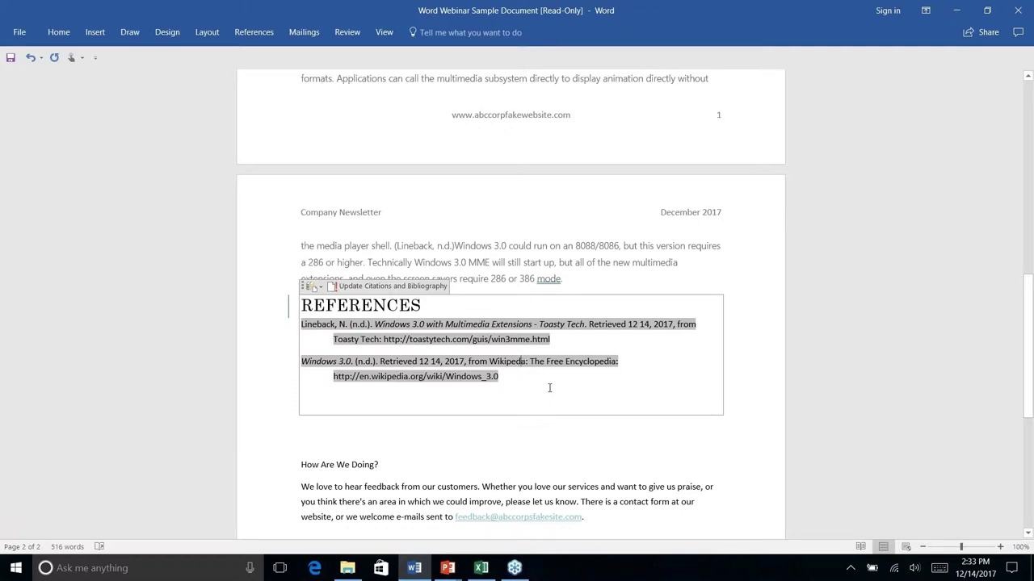
Step: Delete the References bibliography on page 2 and the empty block between the History Lesson text and "How Are We Doing?"
right_click(626, 424)
click(521, 380)
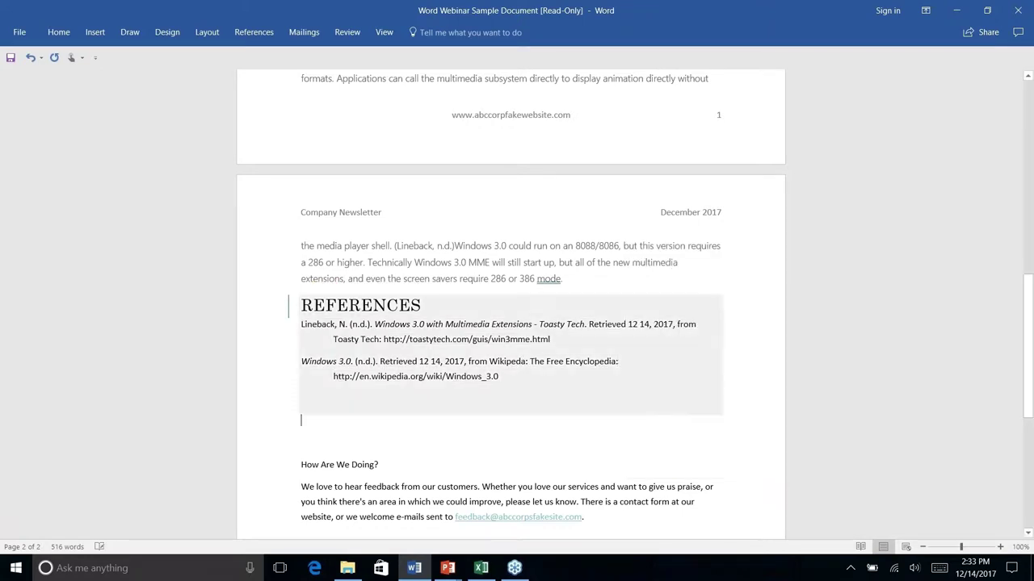
key(Delete)
key(shift+Up)
key(shift+Up)
key(shift+Up)
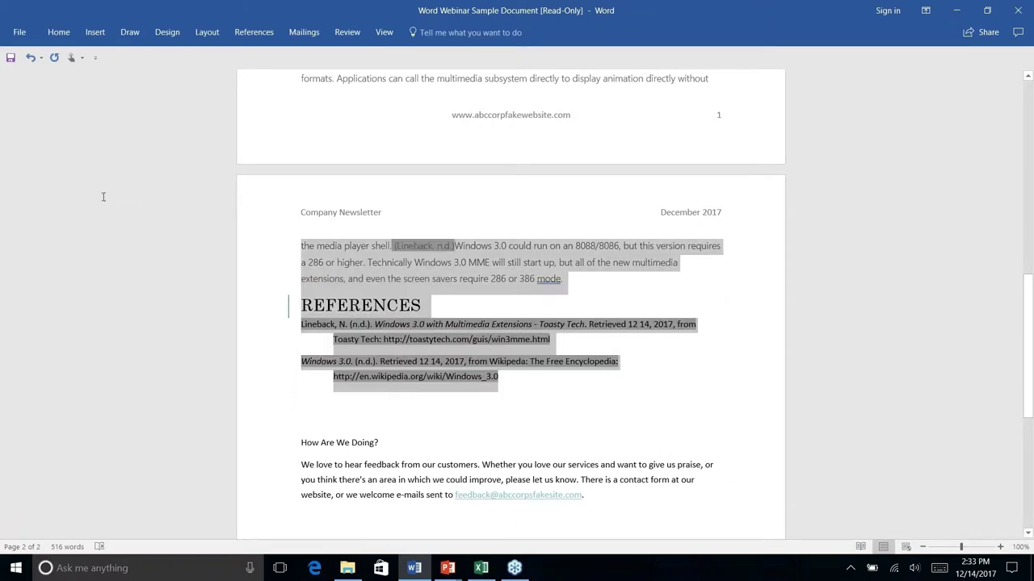
key(shift+Down)
key(shift+Down)
key(Delete)
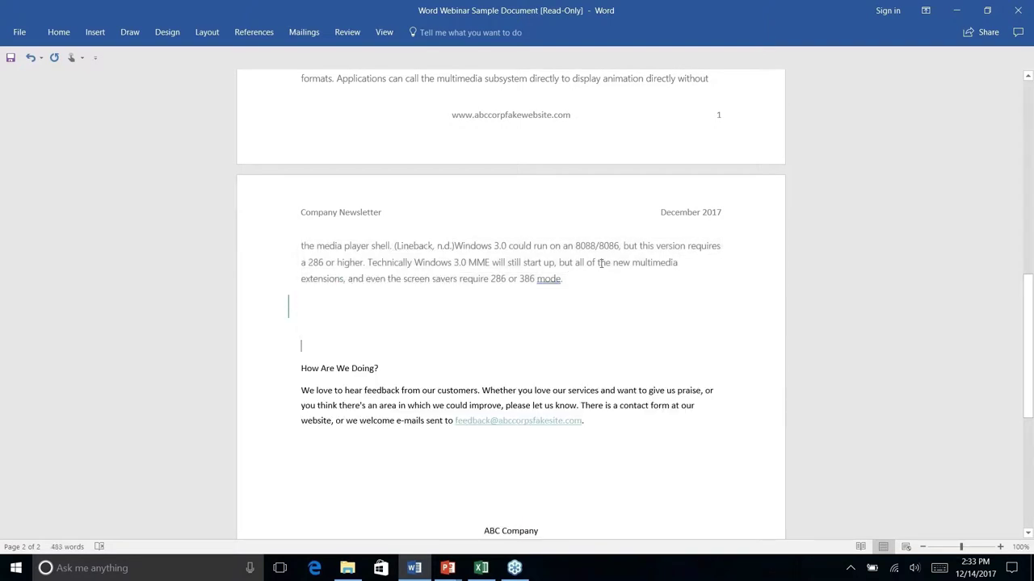
click(588, 280)
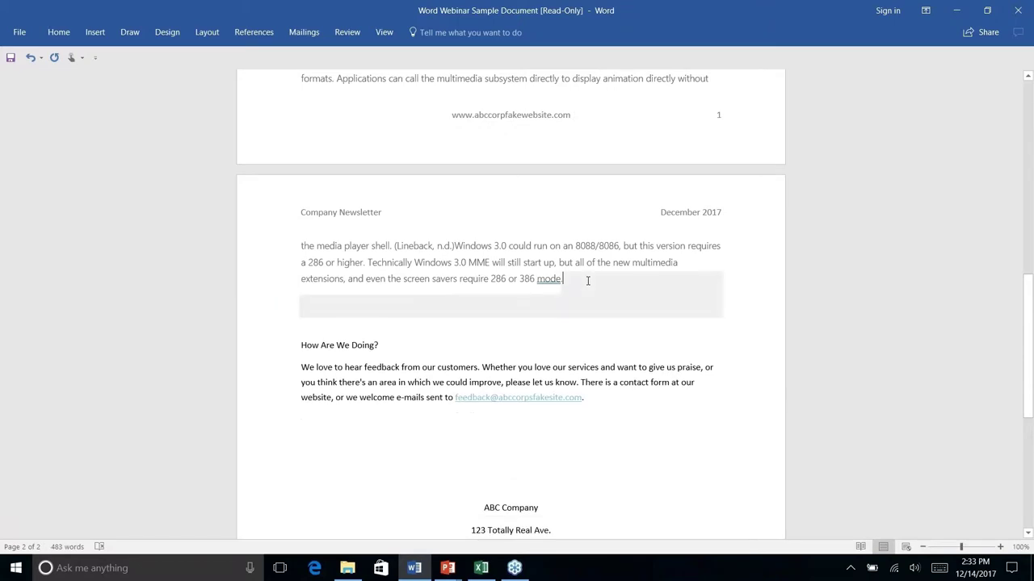
key(Delete)
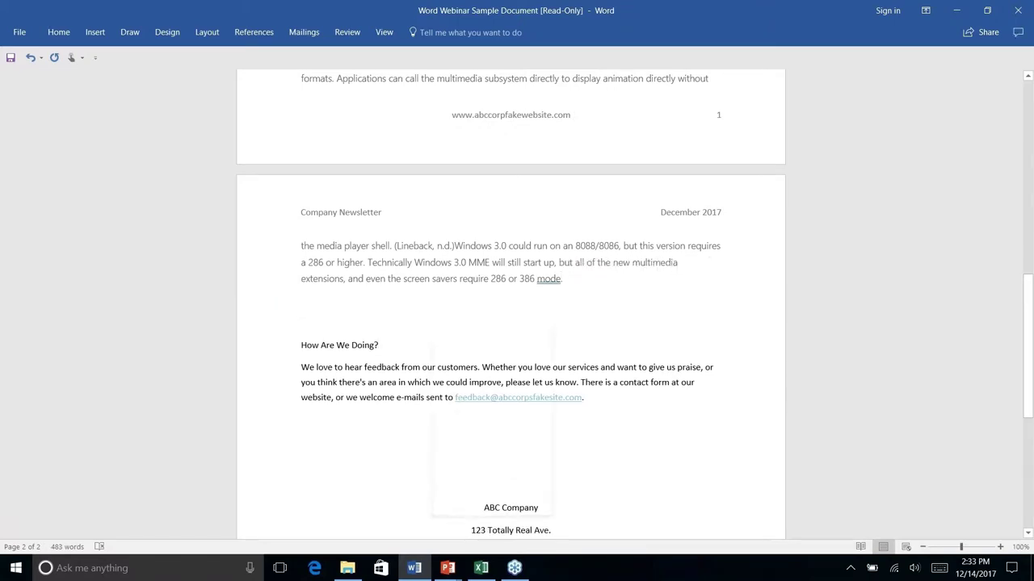
Step: Apply the Heading 1 style to the "How Are We Doing?" line on page 2
scroll(510, 306, up, 4)
key(Escape)
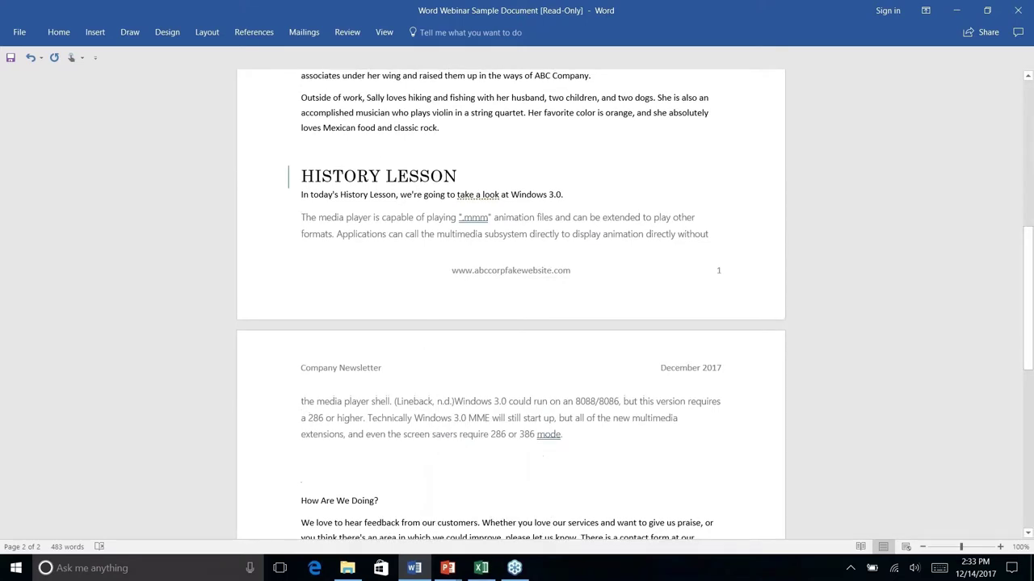
scroll(375, 254, up, 4)
scroll(375, 254, down, 16)
scroll(375, 253, up, 6)
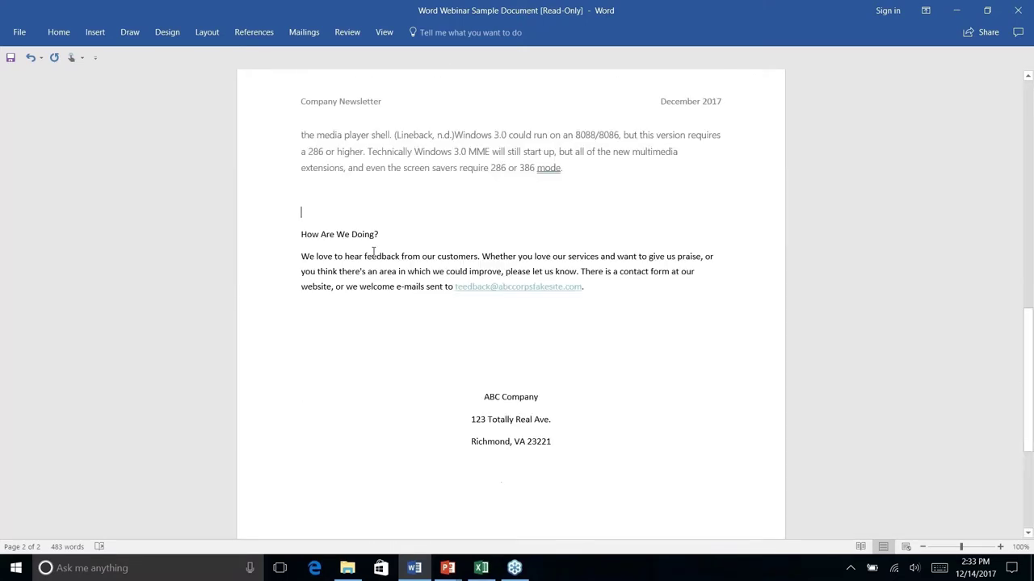
right_click(375, 254)
triple_click(348, 255)
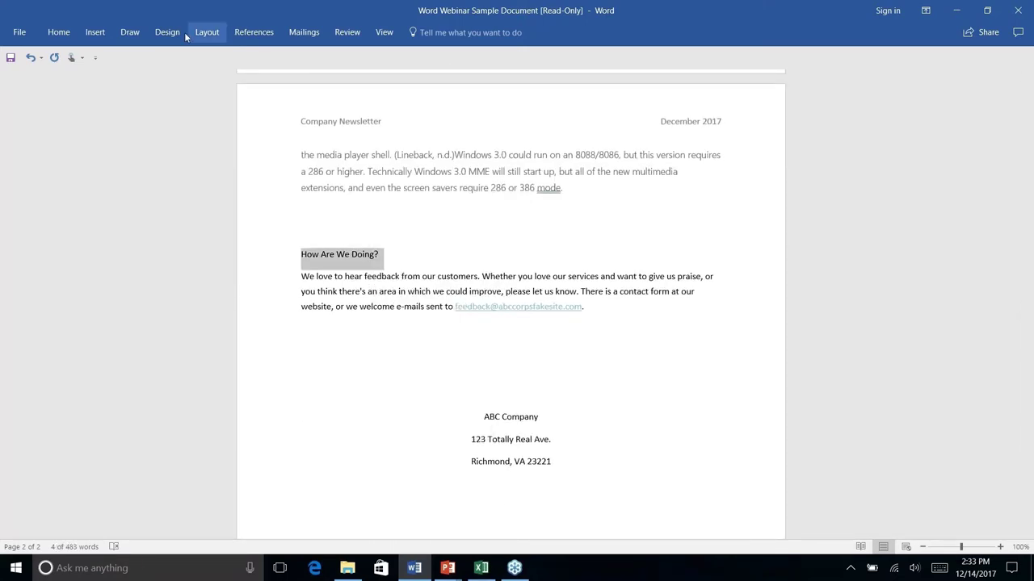
click(59, 34)
click(529, 66)
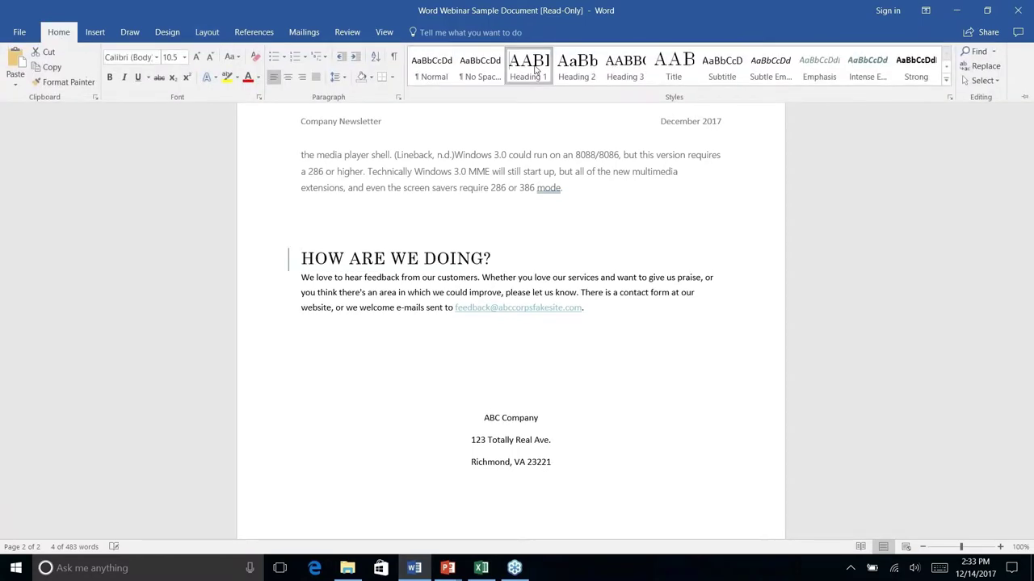
Step: Return to the Word newsletter and add a blank line between the title and the Introduction heading
scroll(511, 323, down, 5)
scroll(511, 323, up, 20)
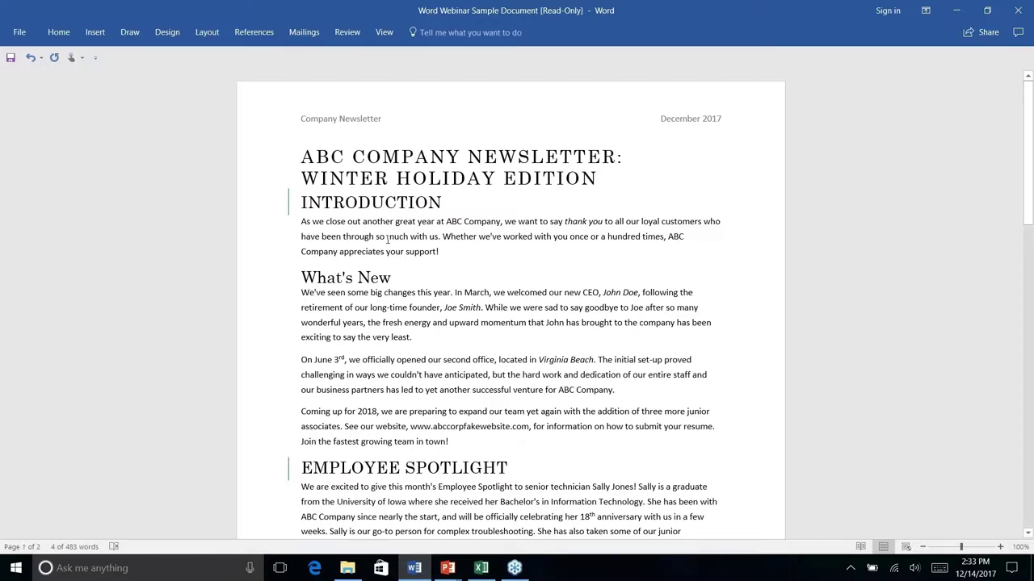
click(388, 237)
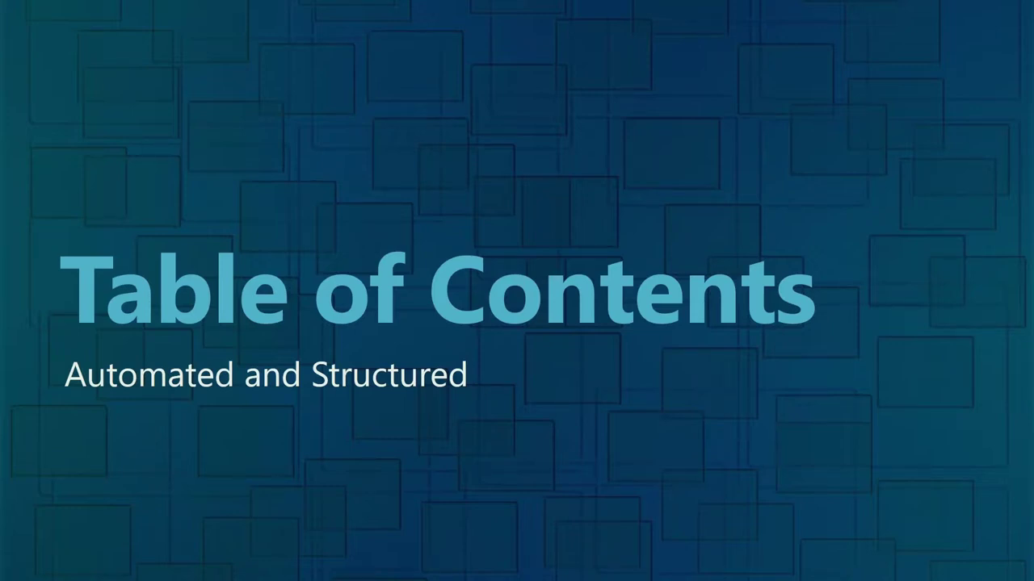
key(alt+Tab)
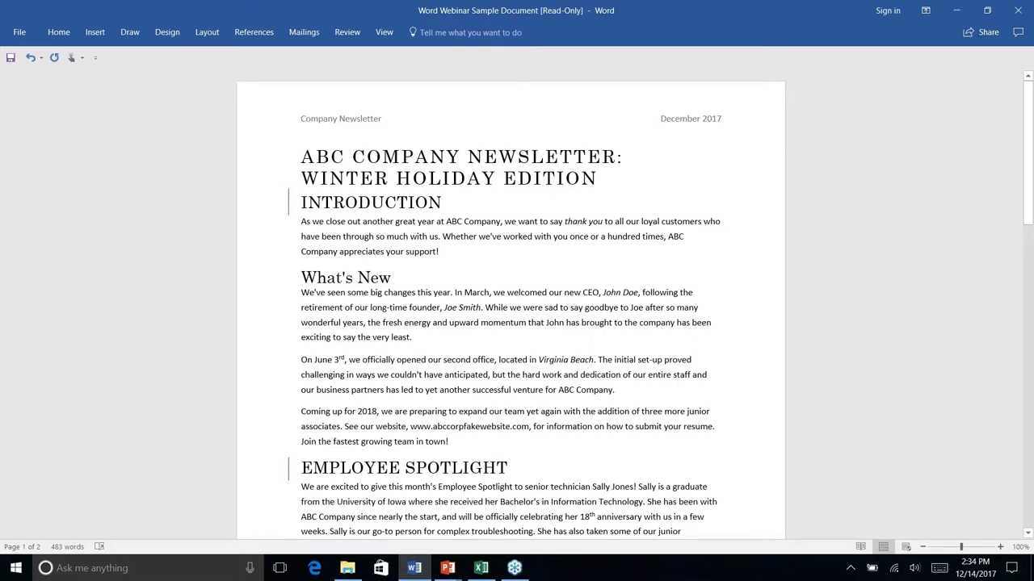
key(Return)
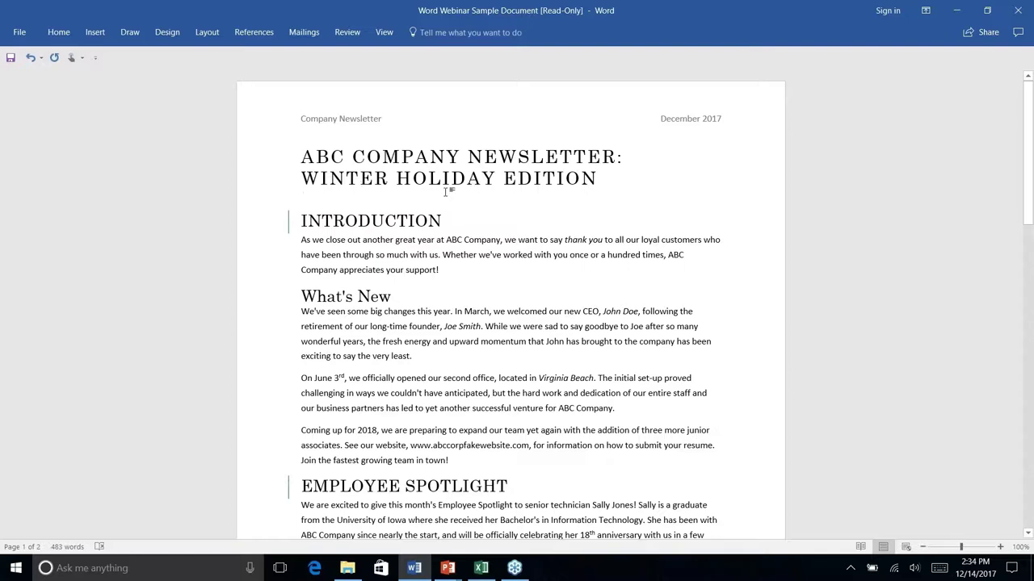
click(301, 206)
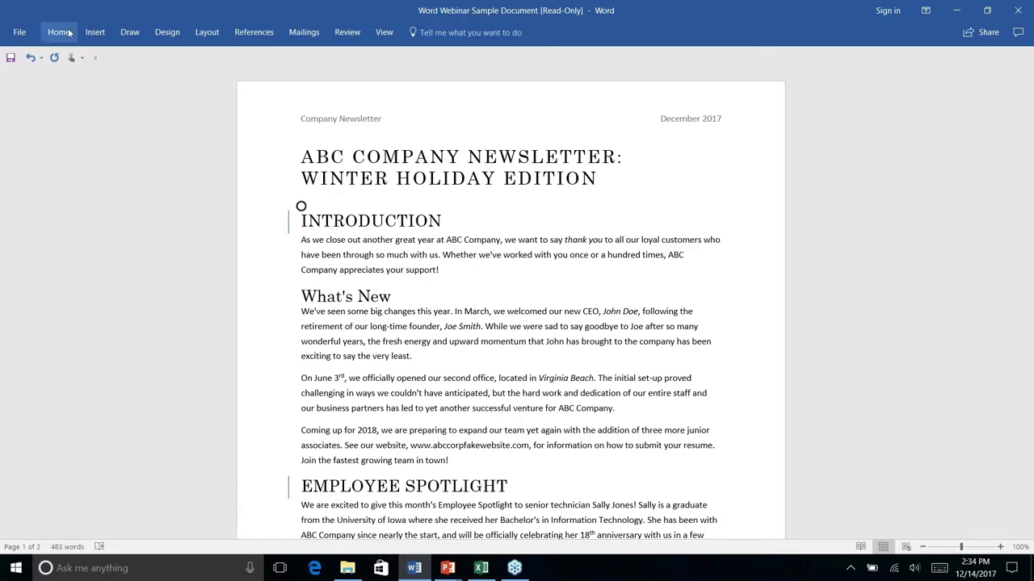
Step: Insert the built-in Automatic Table 1 table of contents on the blank line below the newsletter title
click(253, 31)
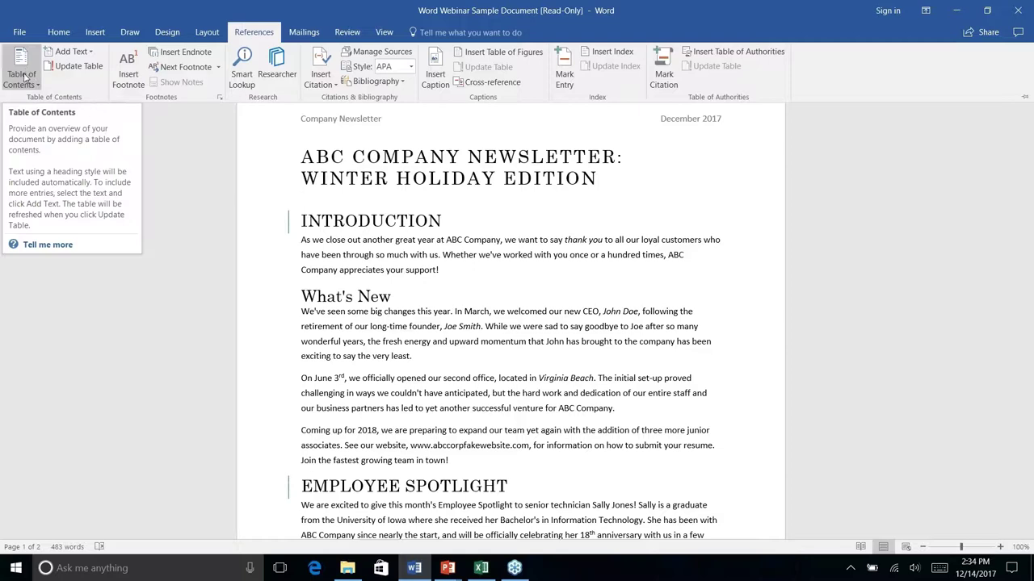
click(34, 86)
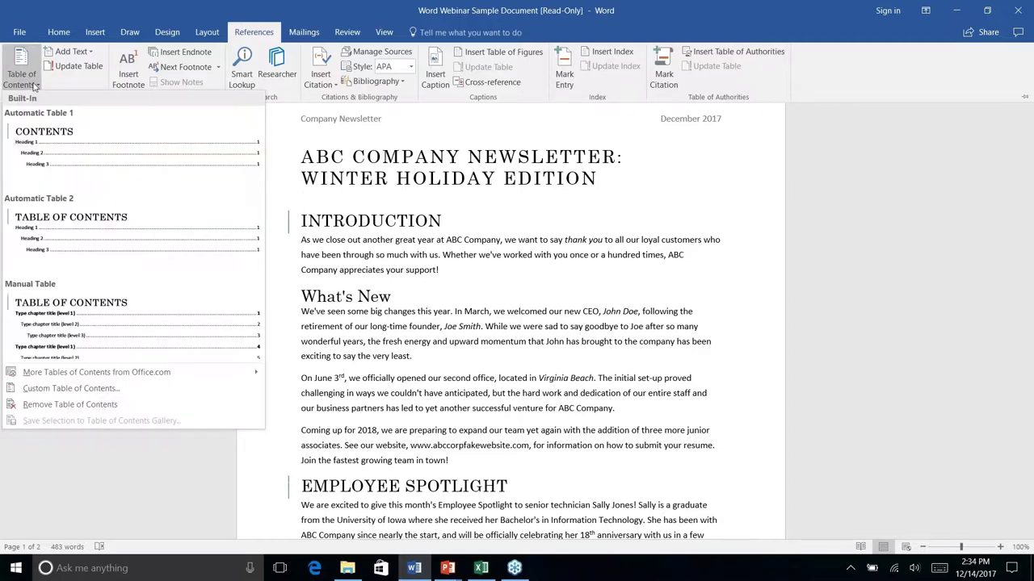
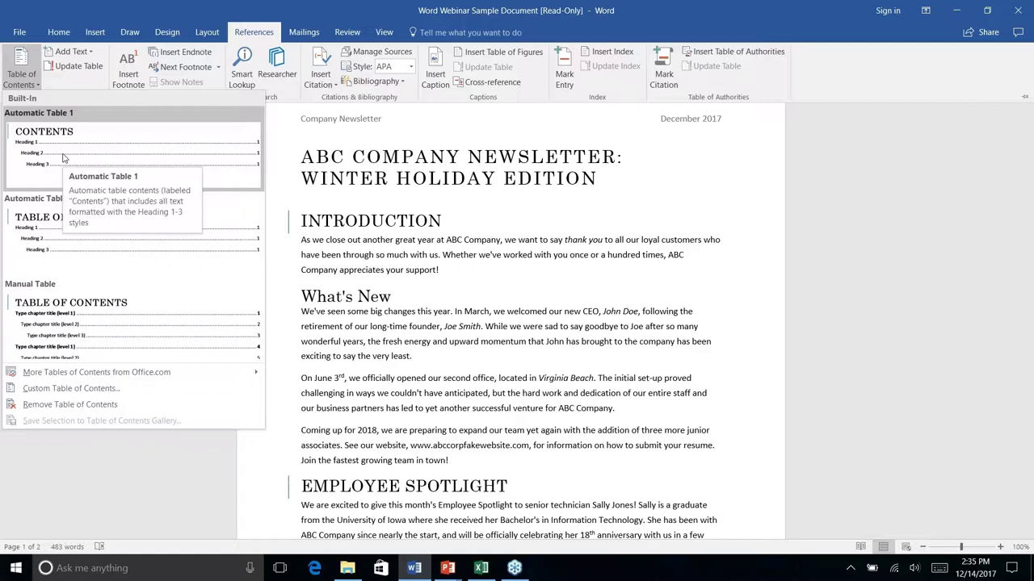
right_click(46, 158)
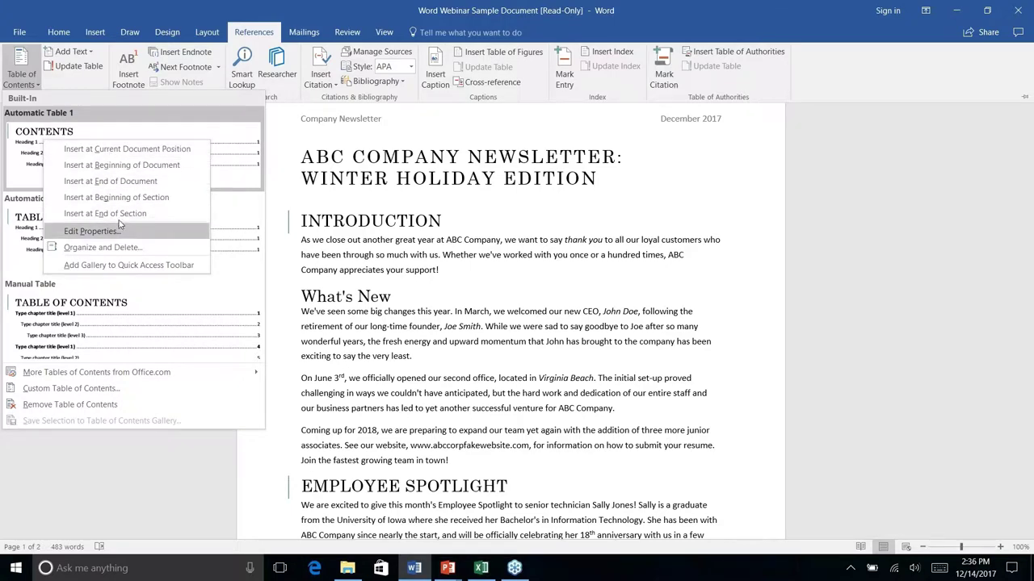
key(Escape)
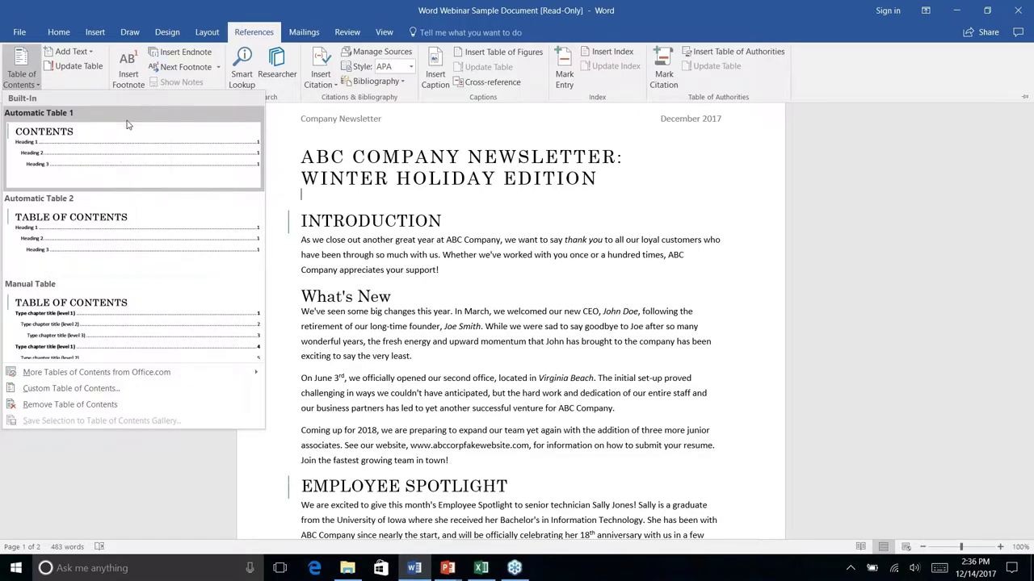
key(Escape)
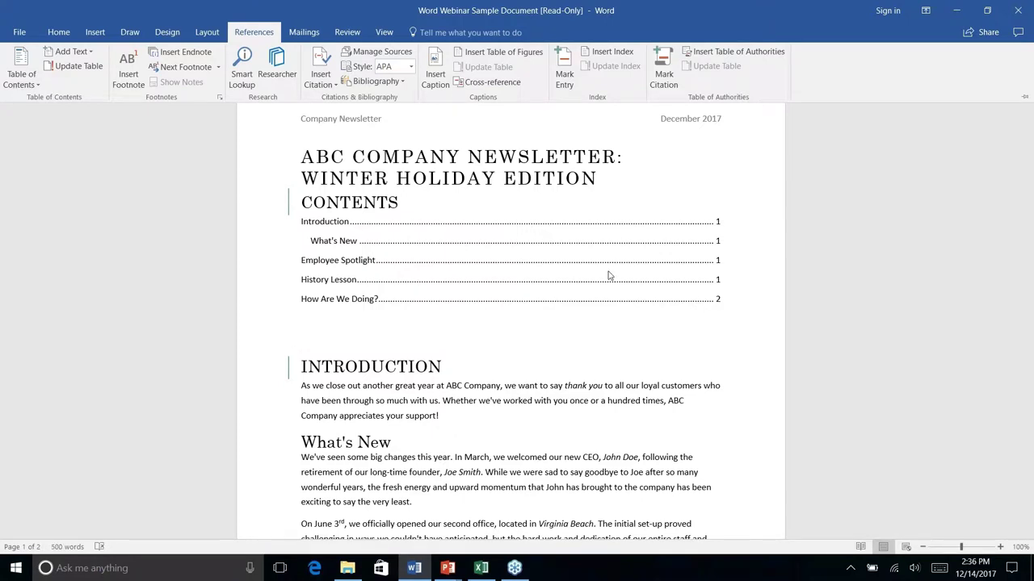
Step: Separate the table of contents from the title with a blank line and follow its What's New entry to that section
key(ctrl+F1)
click(718, 260)
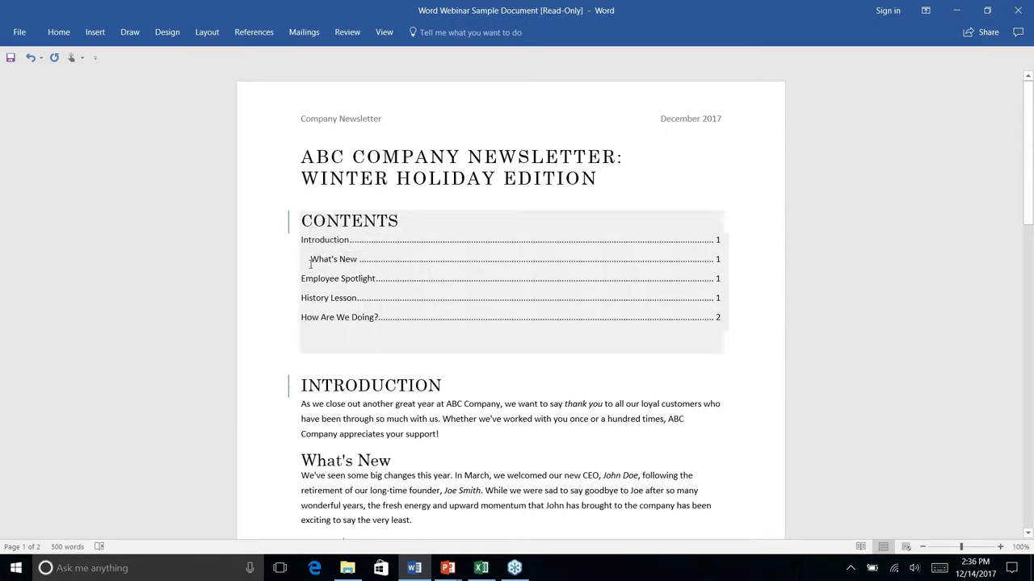
ctrl+click(313, 260)
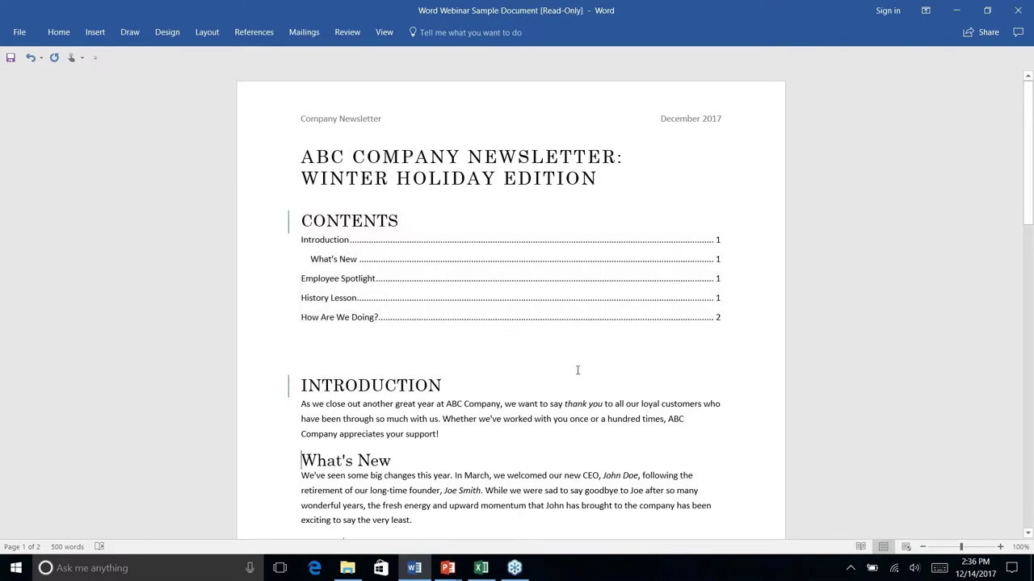
scroll(576, 372, down, 7)
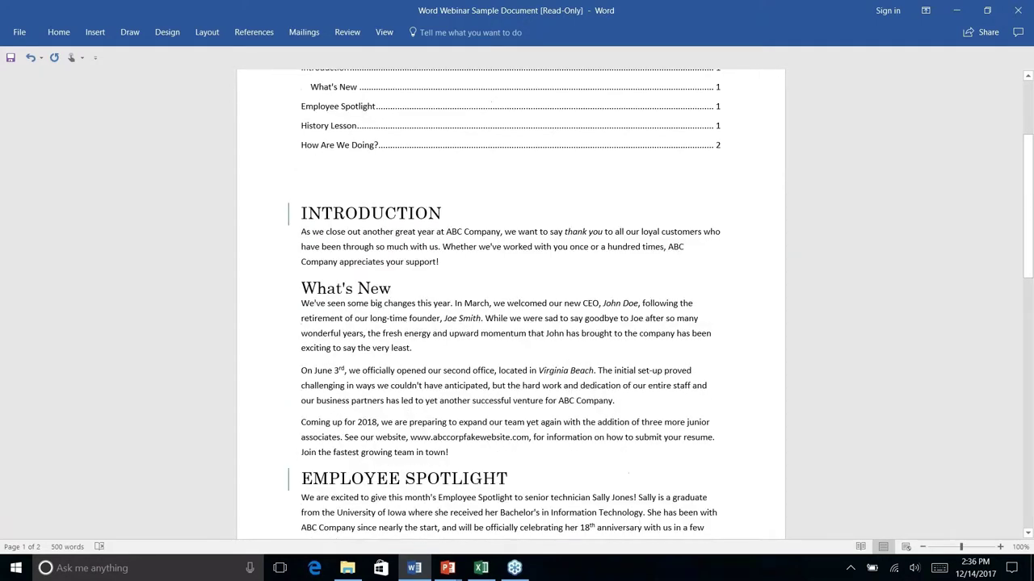
scroll(572, 359, up, 7)
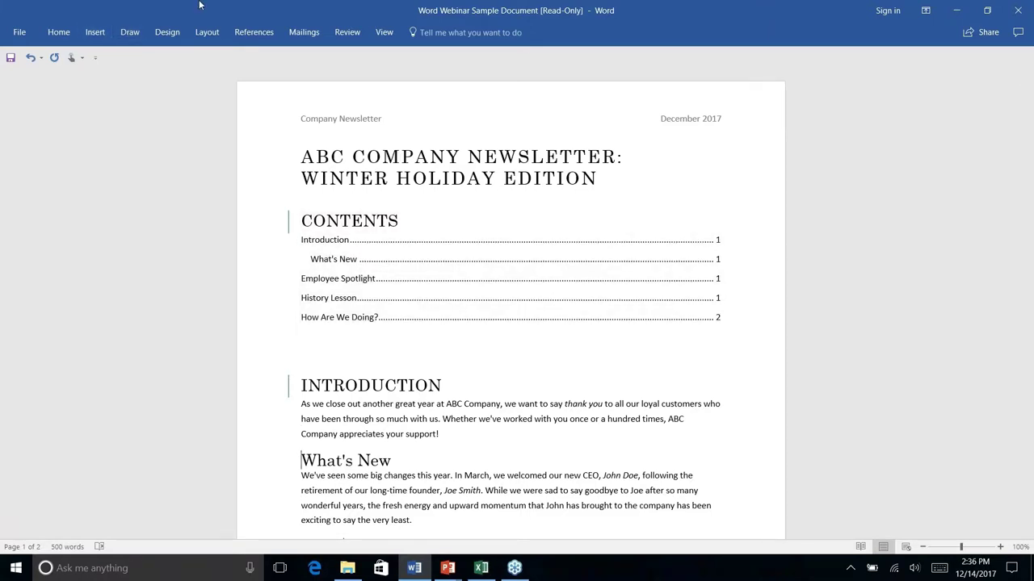
click(259, 33)
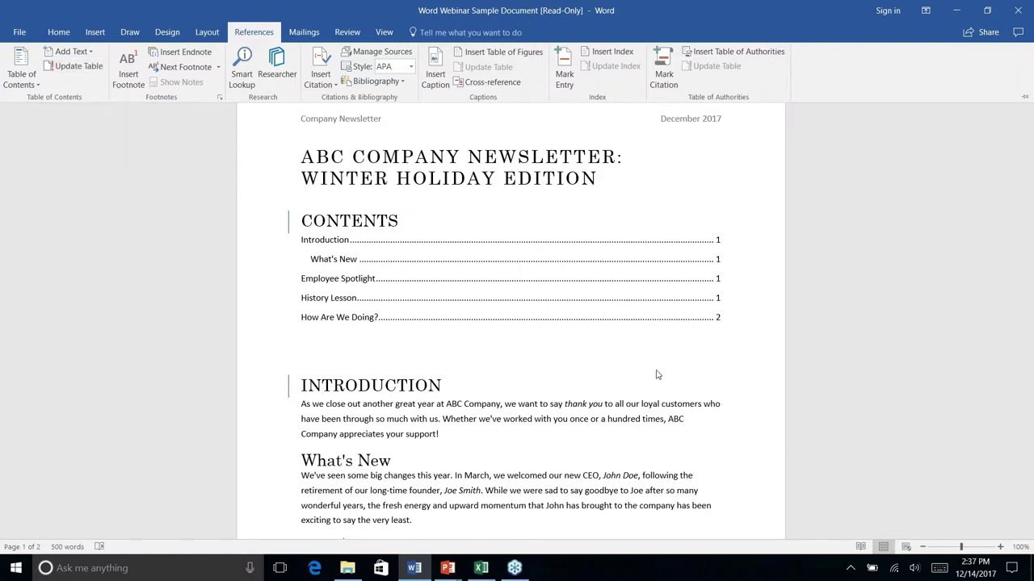
key(ctrl+F1)
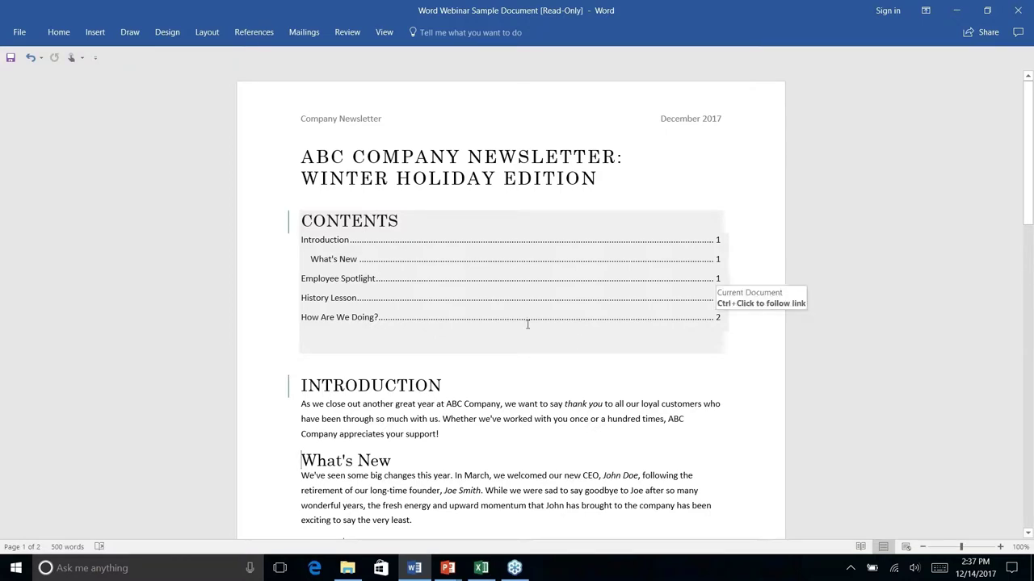
click(538, 360)
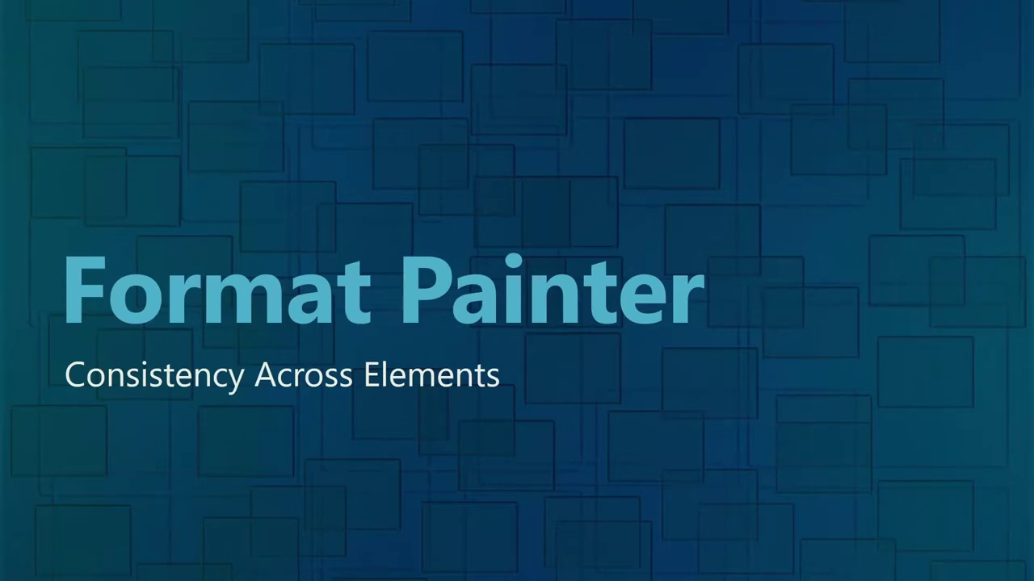
Step: Switch back to the Word newsletter and place the cursor before ABC Company in the address block on page 2
key(alt+Tab)
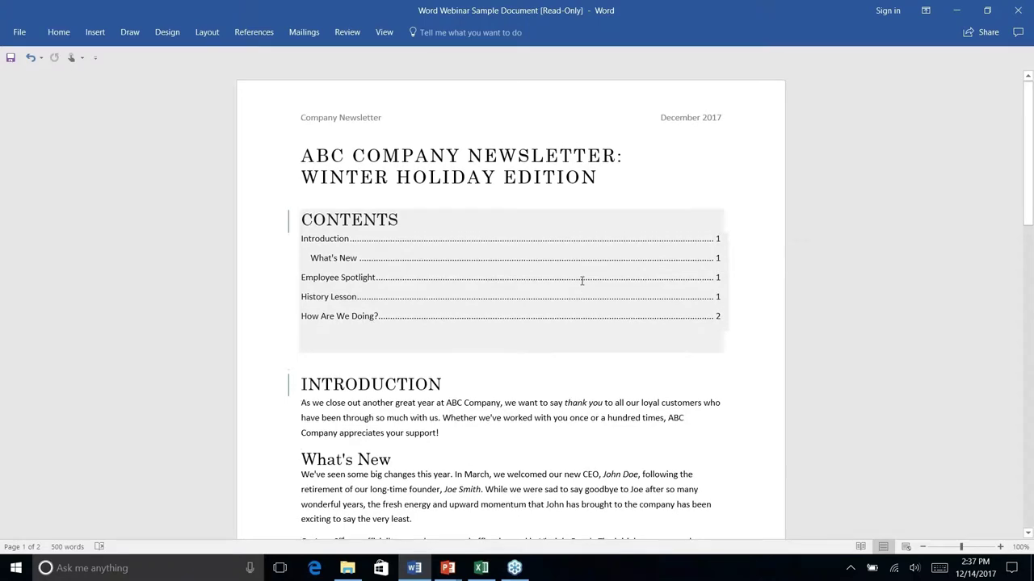
scroll(581, 281, down, 15)
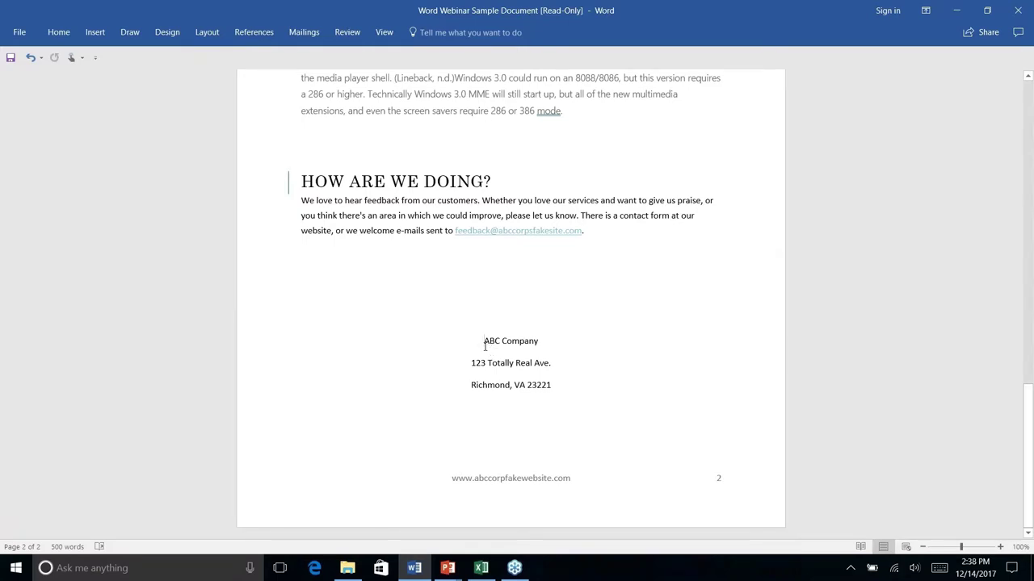
click(95, 32)
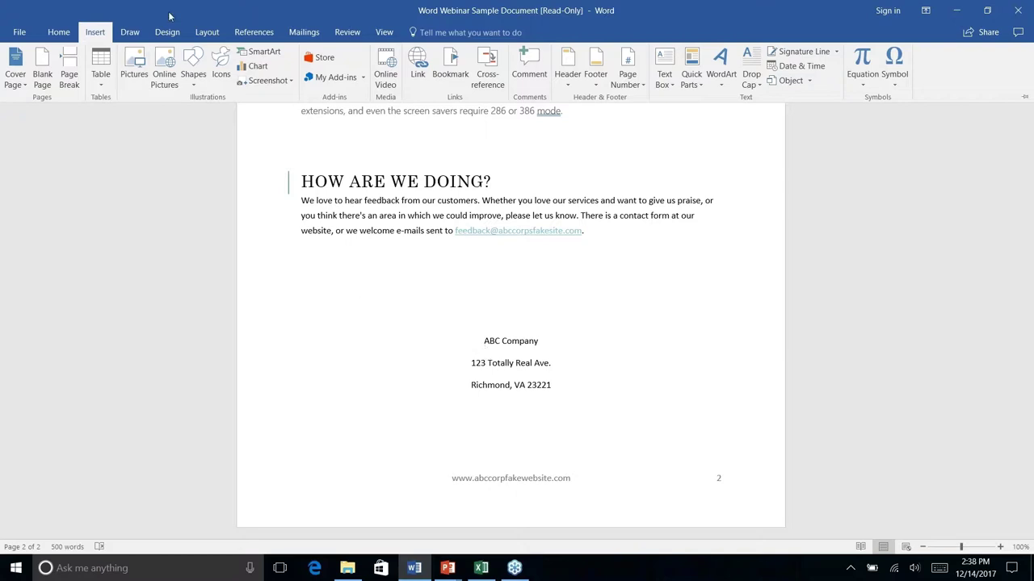
right_click(194, 87)
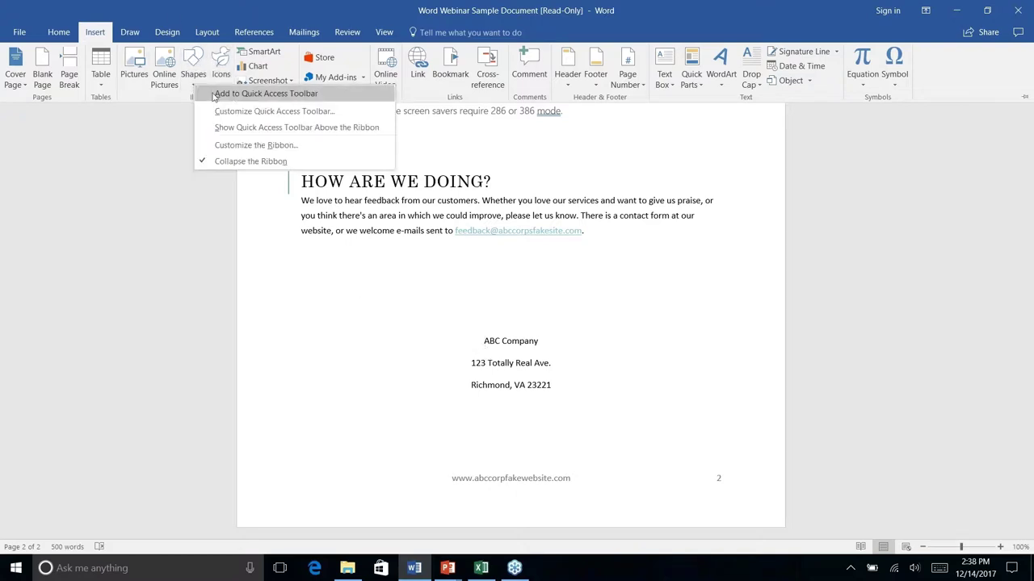
click(192, 61)
click(194, 61)
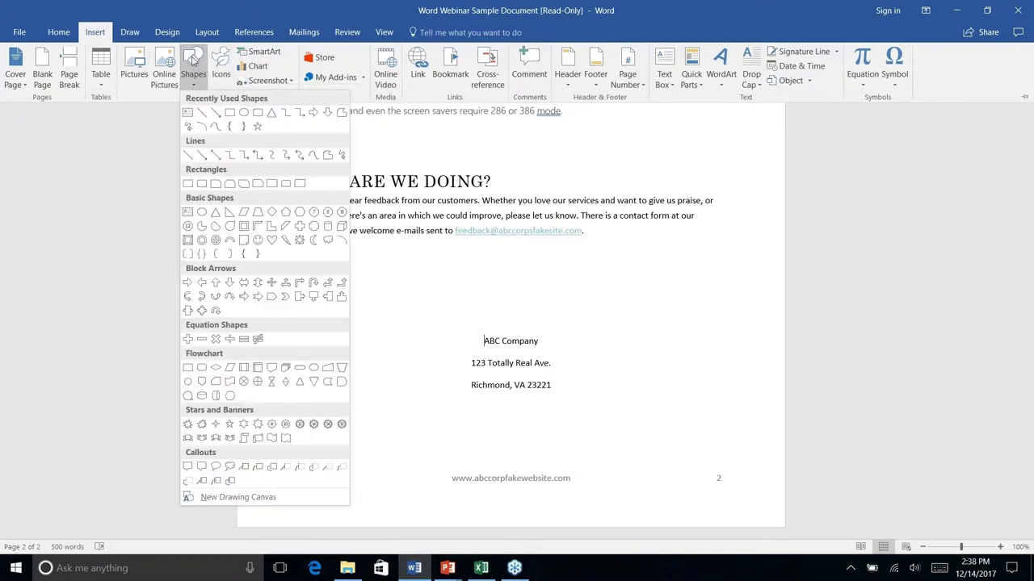
click(259, 113)
key(Escape)
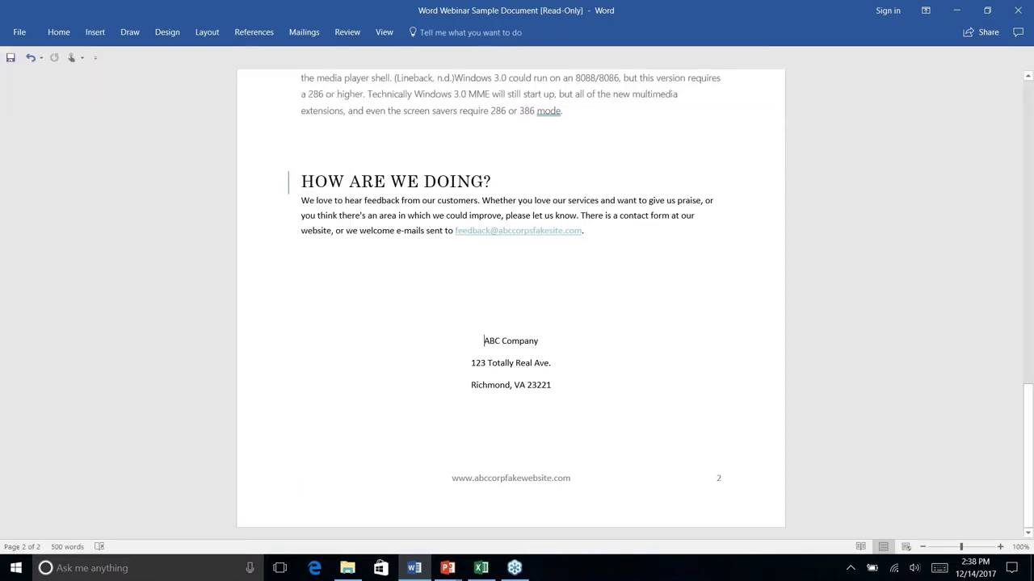
Step: Draw a rounded rectangle about 1.77" wide and 1.37" high over the ABC Company address block
click(122, 32)
click(94, 33)
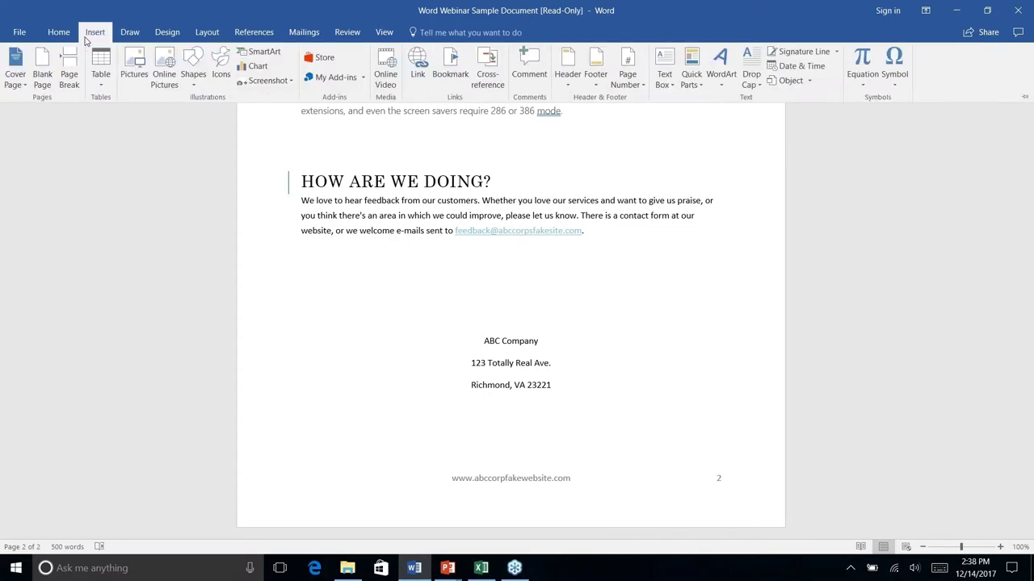
click(194, 60)
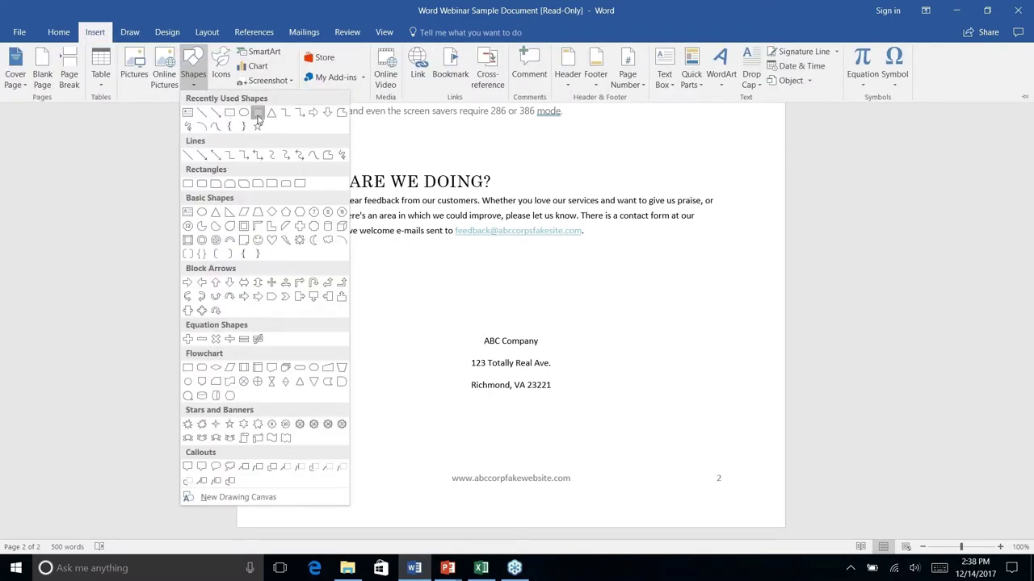
click(245, 114)
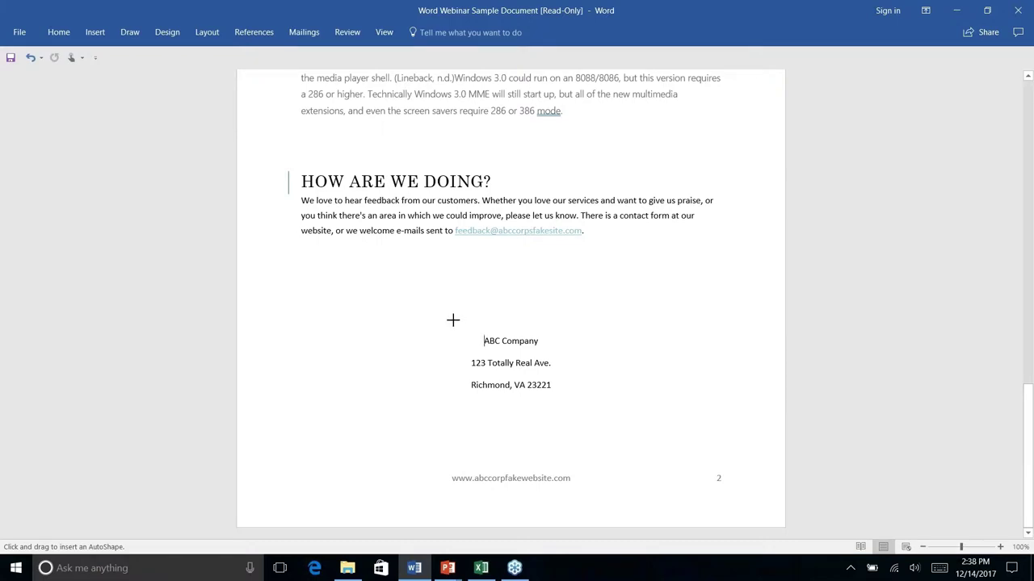
drag(453, 320, 568, 409)
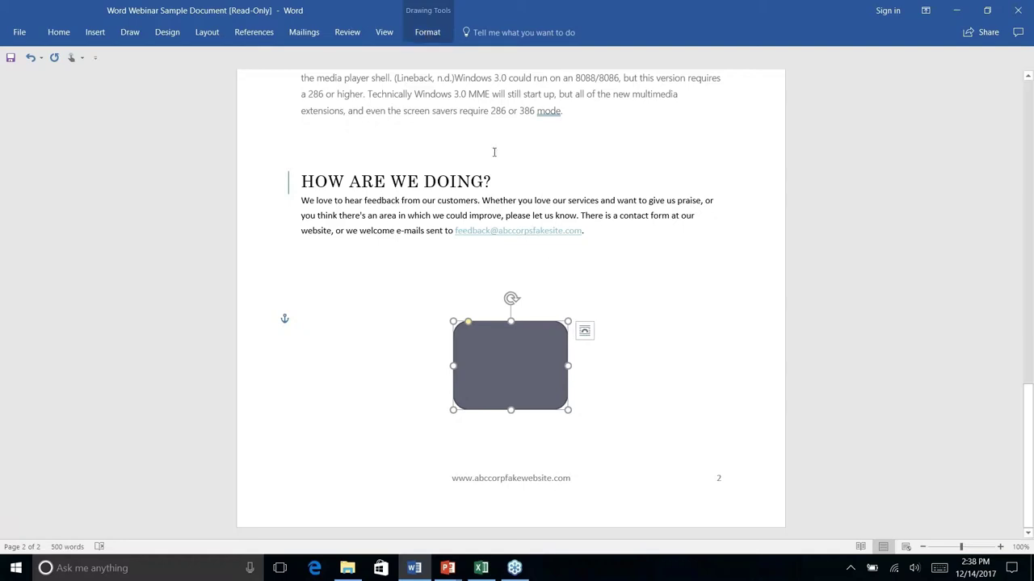
Step: Send the rounded rectangle behind the text of the ABC Company address block
click(428, 36)
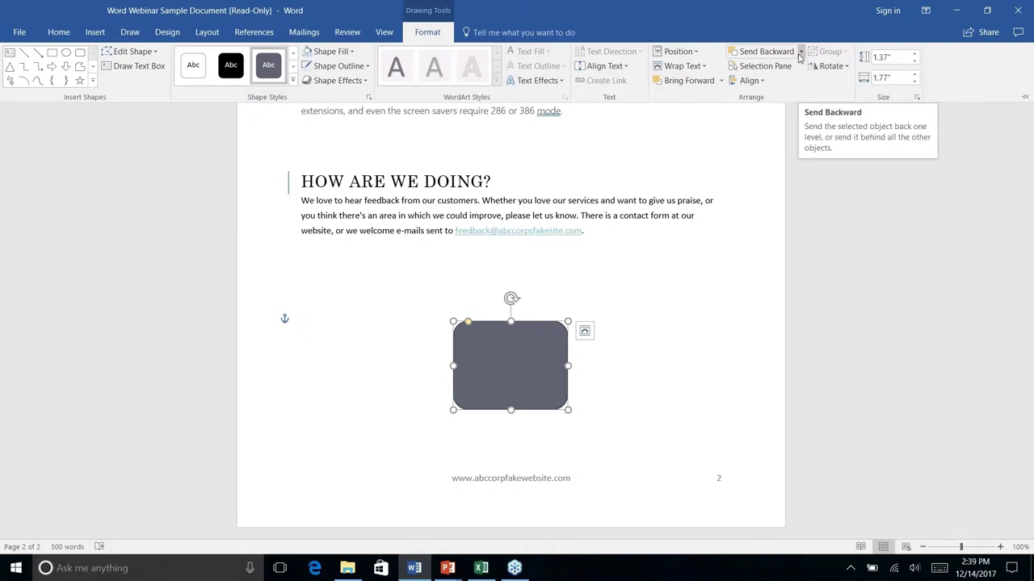
click(800, 52)
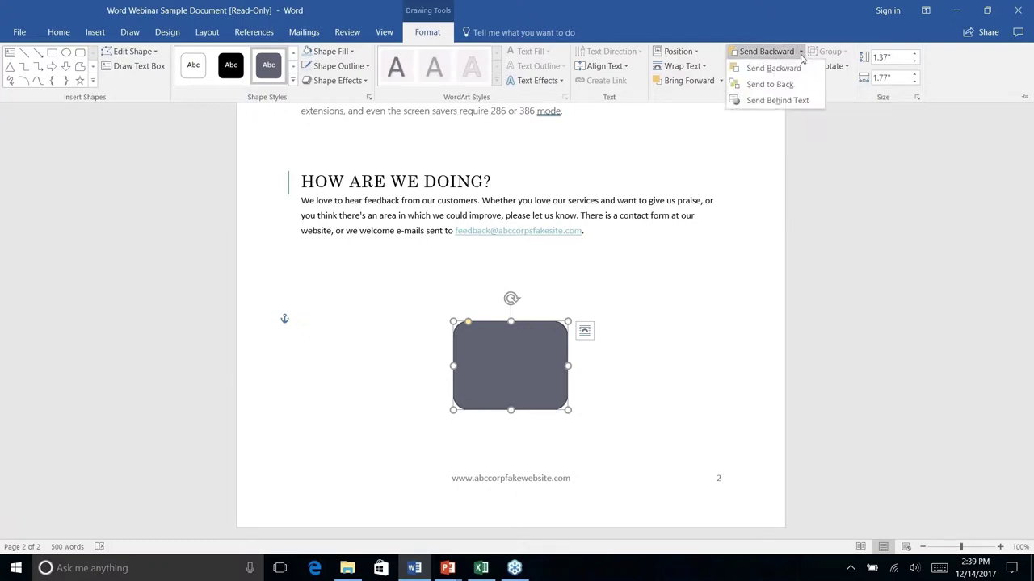
right_click(774, 103)
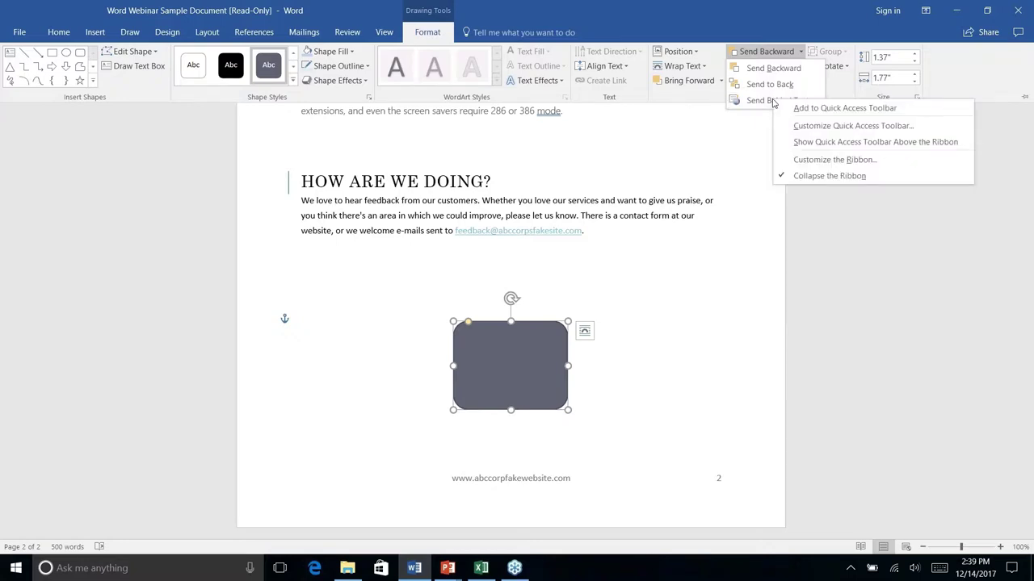
click(764, 102)
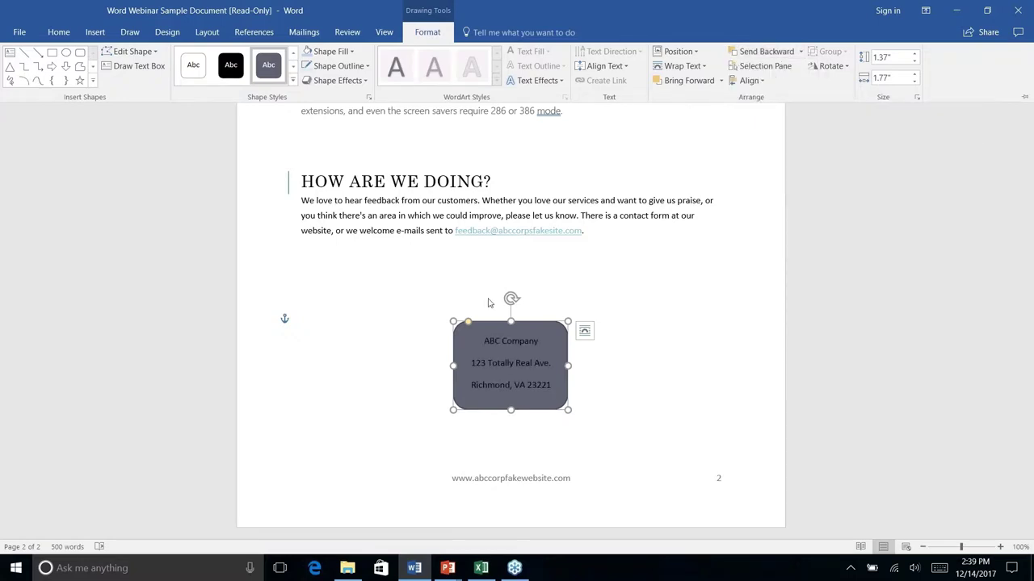
right_click(613, 380)
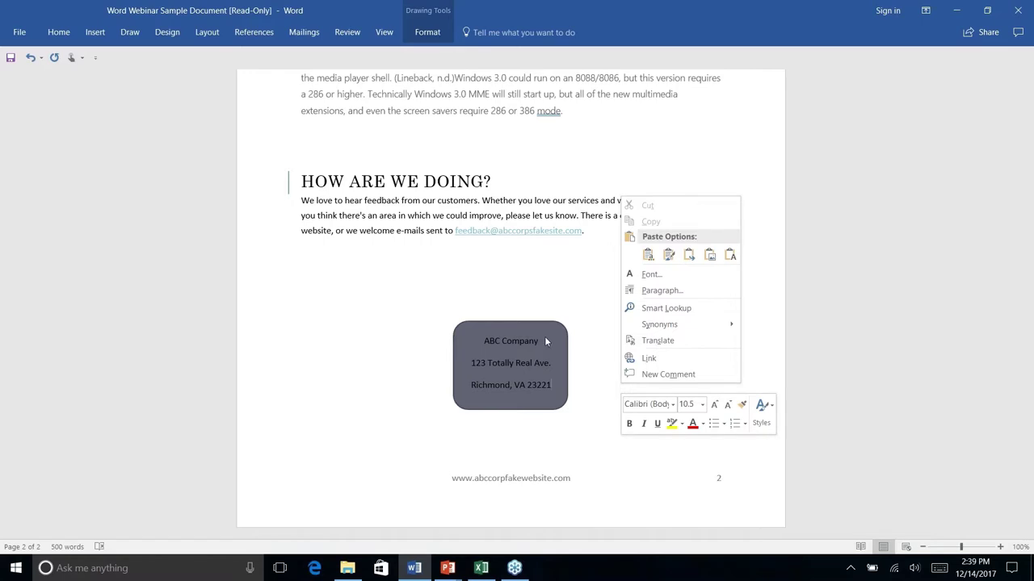
key(Escape)
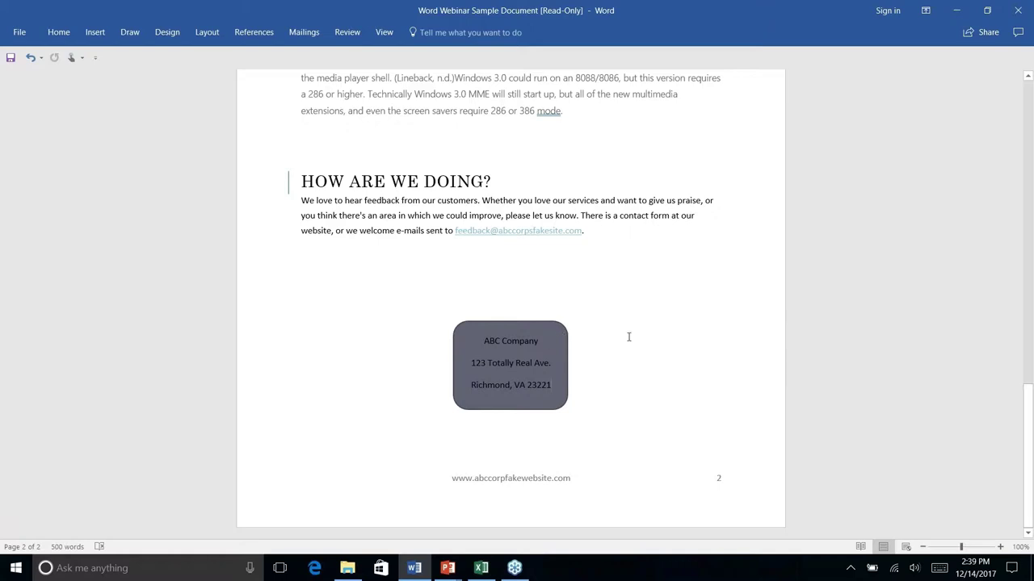
Step: Apply the light teal theme shape style with dark text to the rounded rectangle behind the address block
click(554, 347)
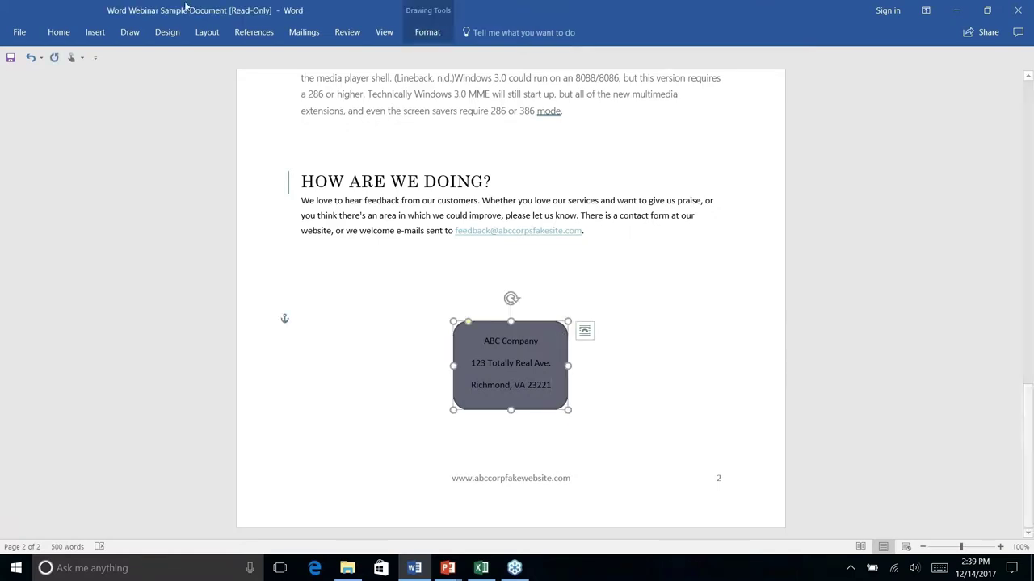
click(95, 34)
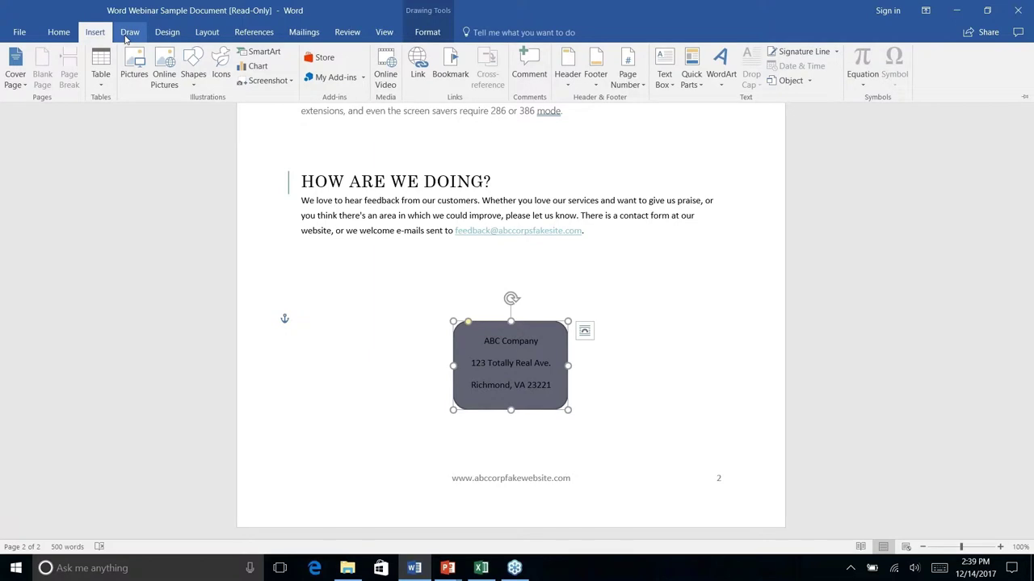
click(58, 32)
click(427, 32)
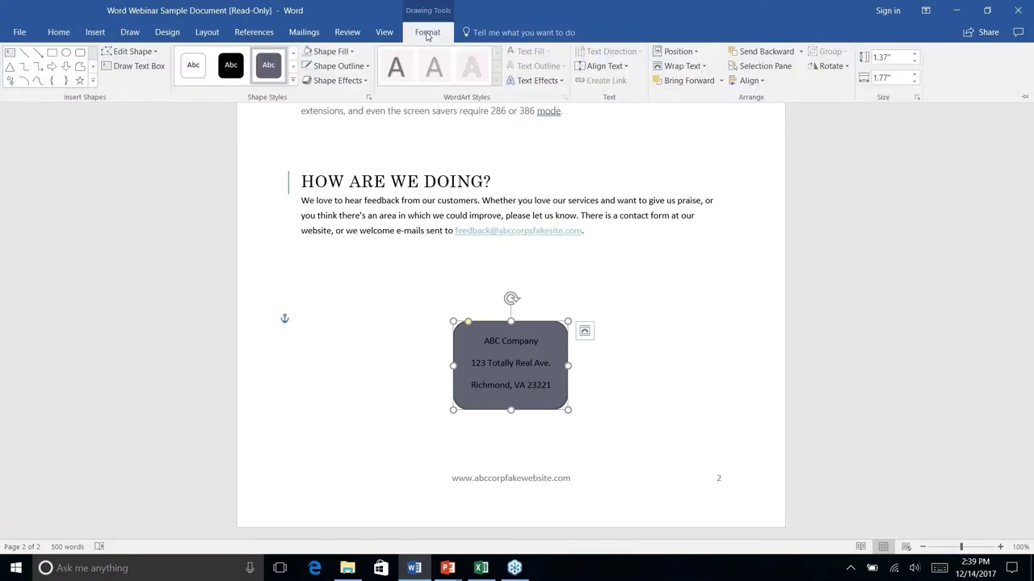
click(293, 80)
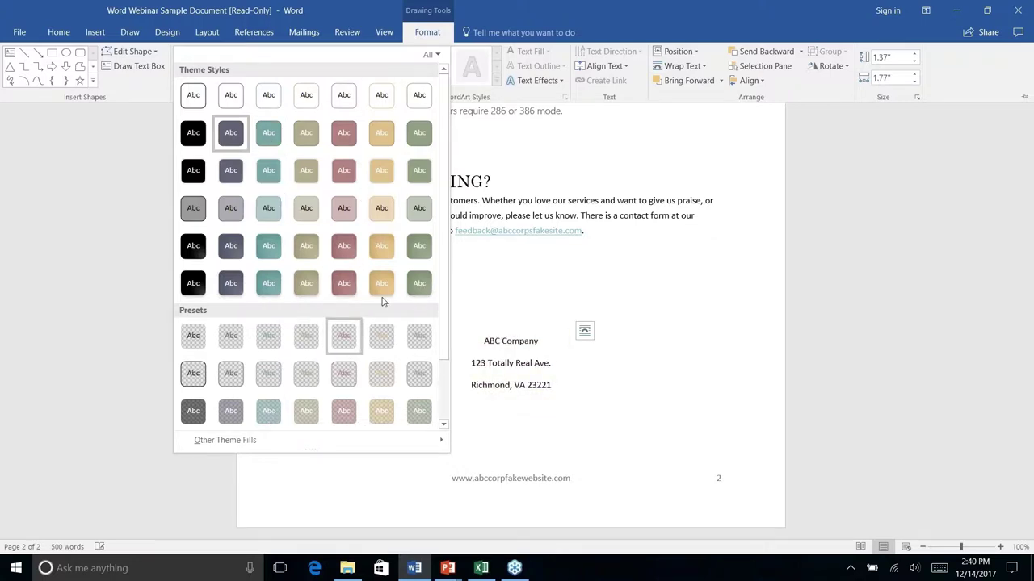
scroll(385, 298, down, 2)
scroll(385, 298, up, 2)
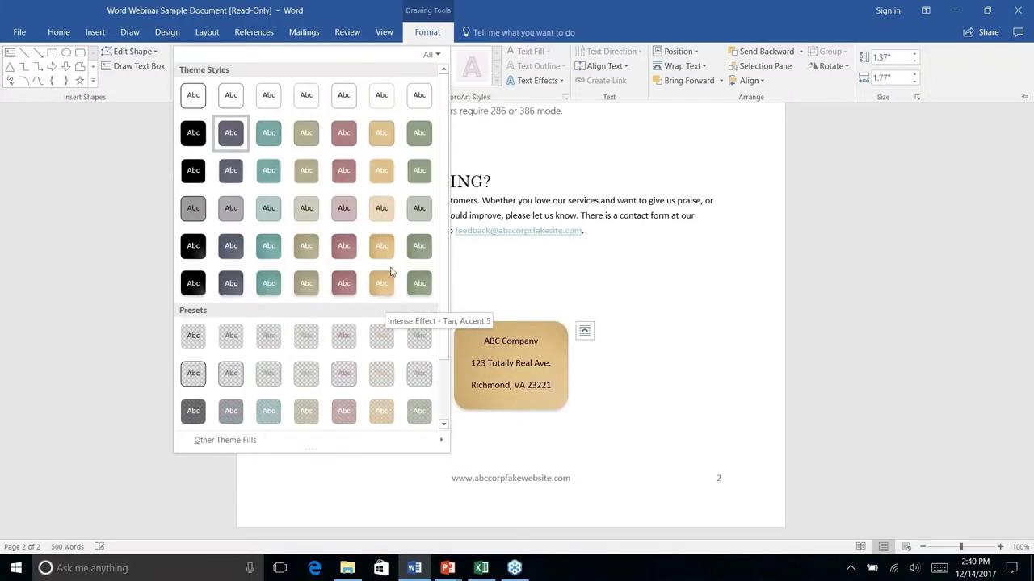
right_click(270, 213)
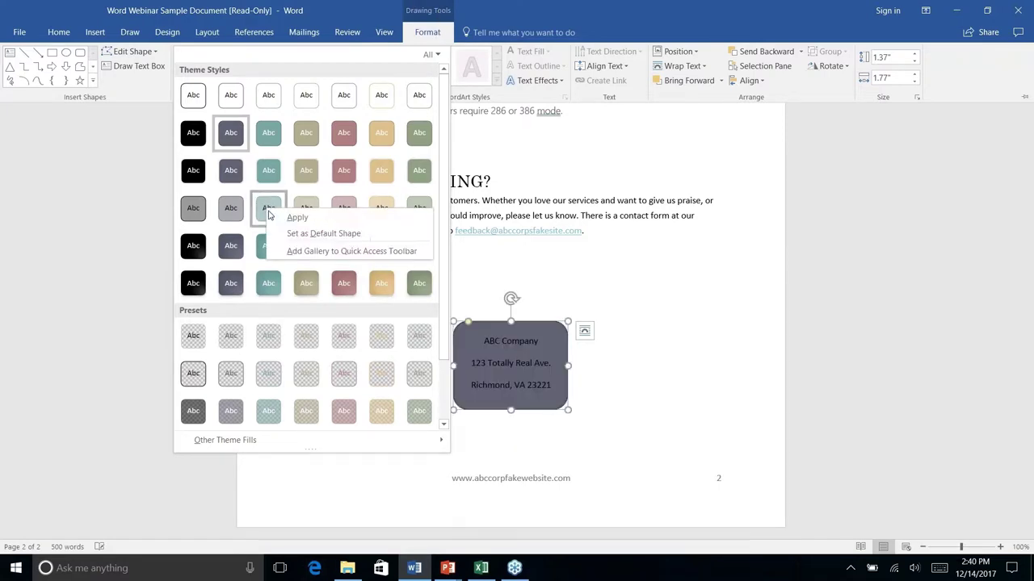
click(265, 204)
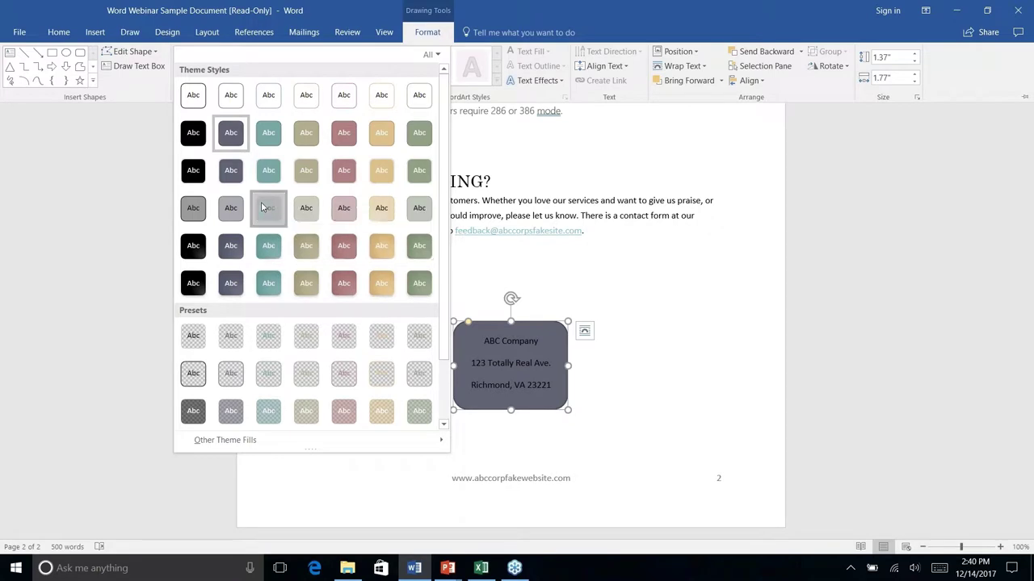
click(266, 204)
key(ctrl+F1)
right_click(608, 392)
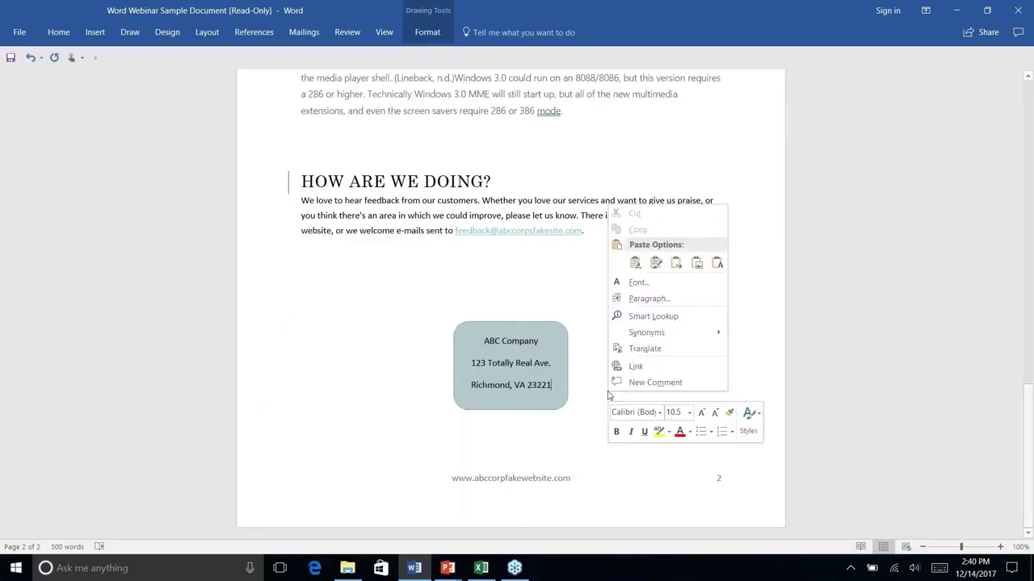
click(563, 275)
Step: Give the address block's rounded rectangle an outline in the darkest teal theme color with a 2¼ pt weight
click(550, 336)
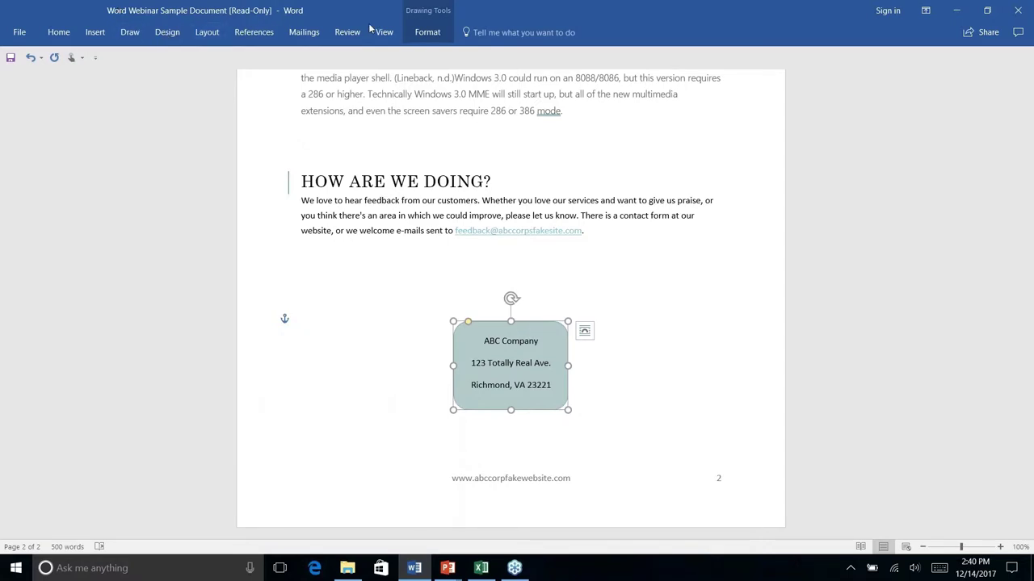
click(427, 32)
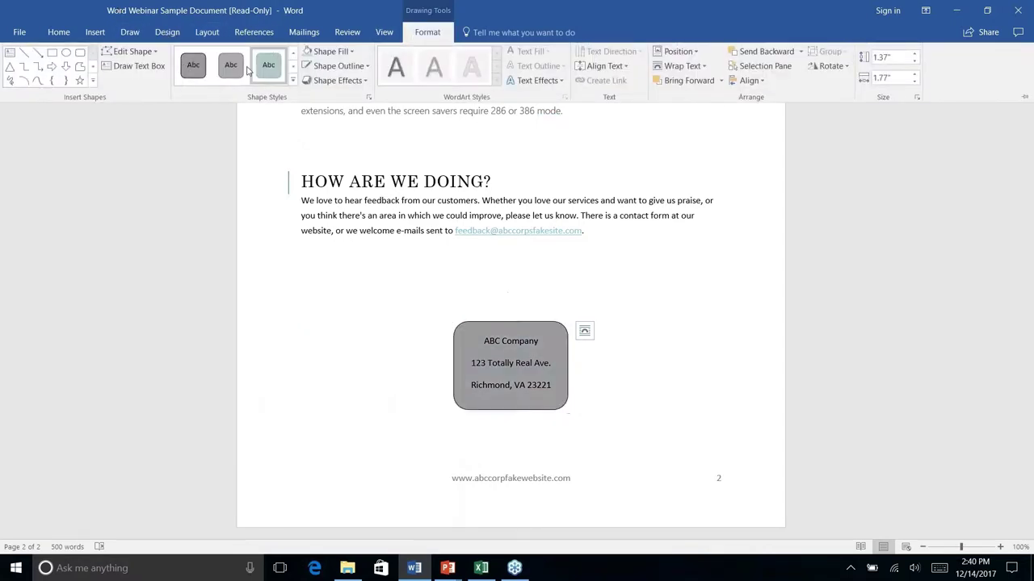
click(352, 68)
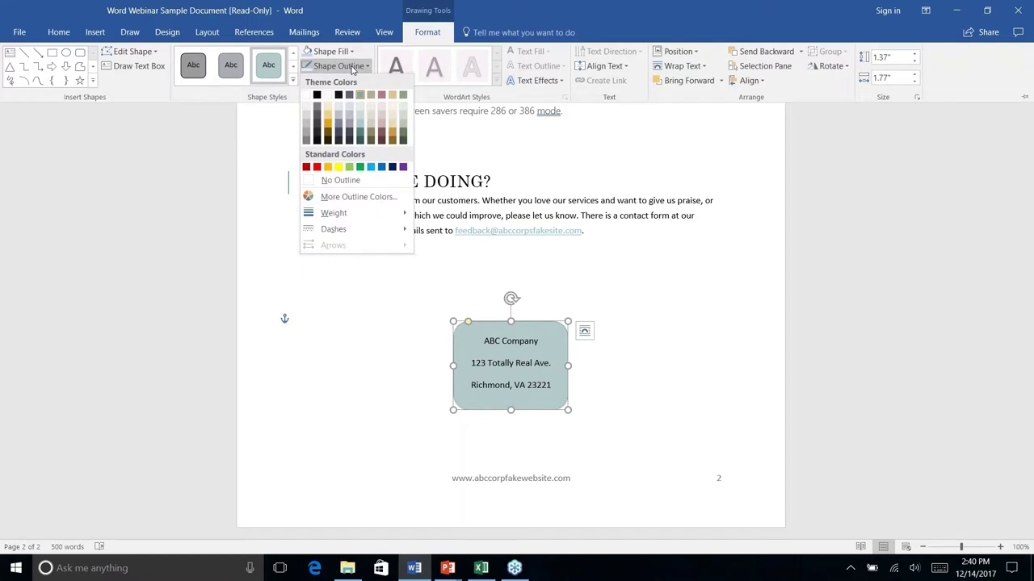
click(360, 143)
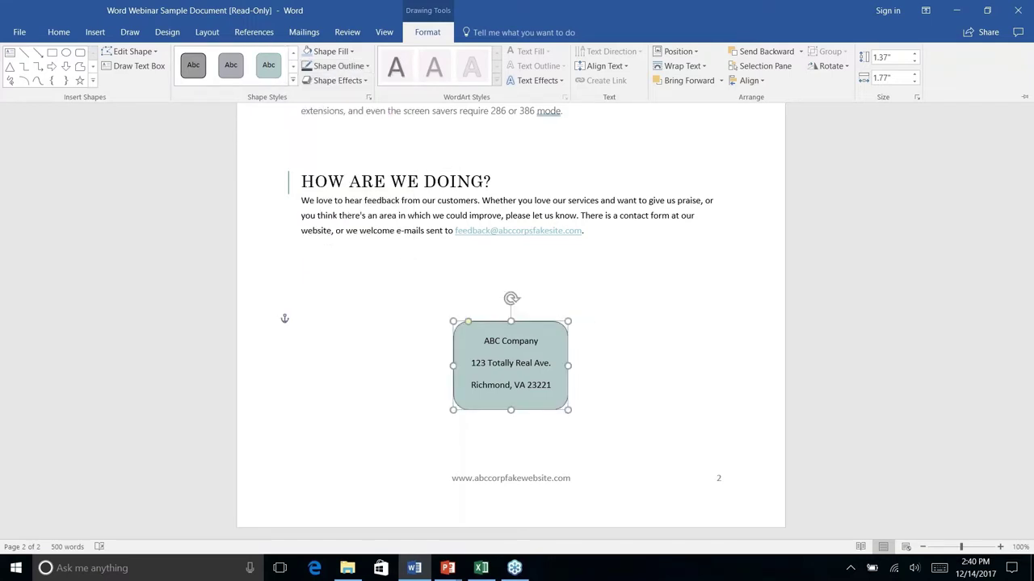
click(368, 67)
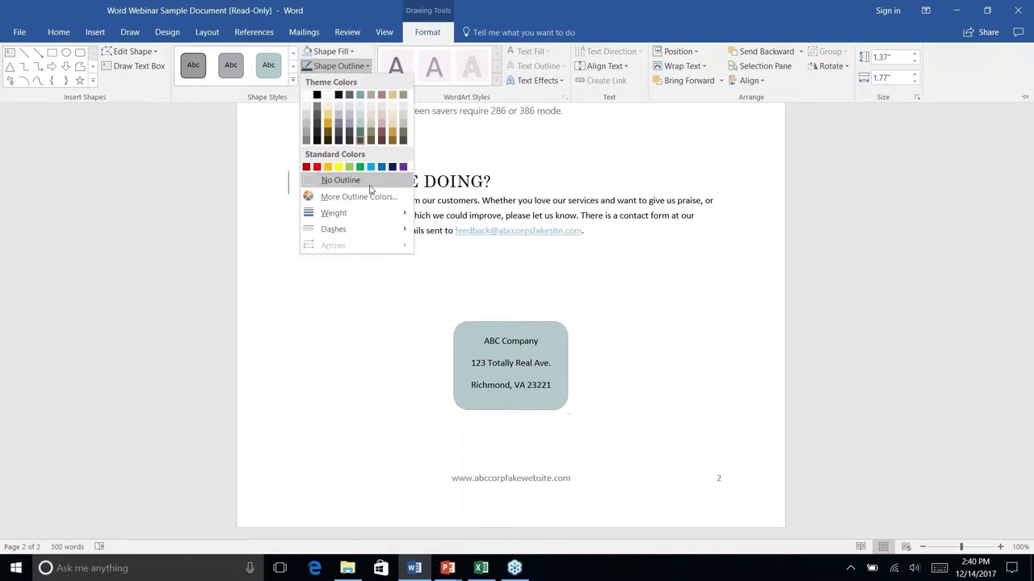
mouse_move(373, 216)
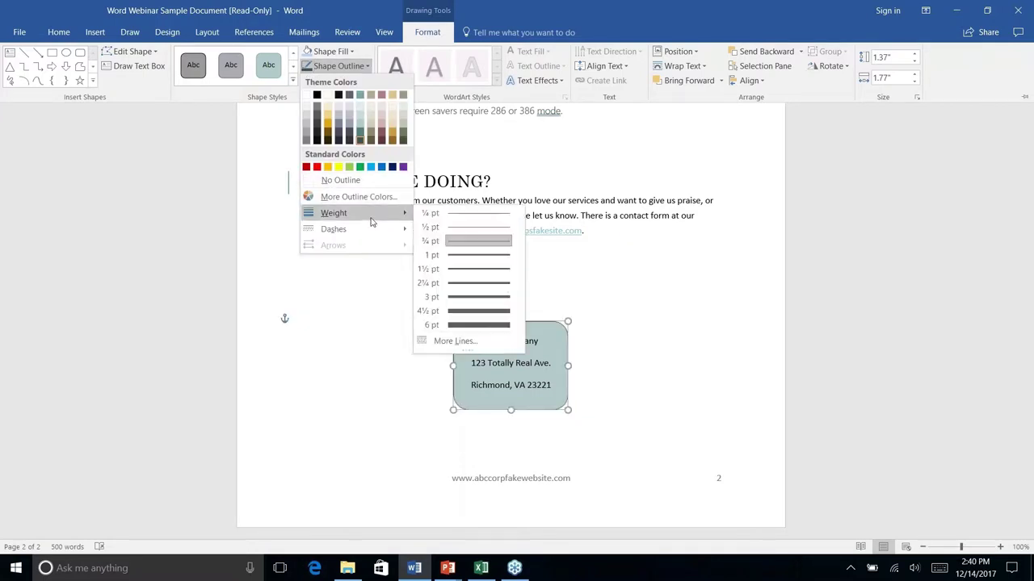
click(460, 288)
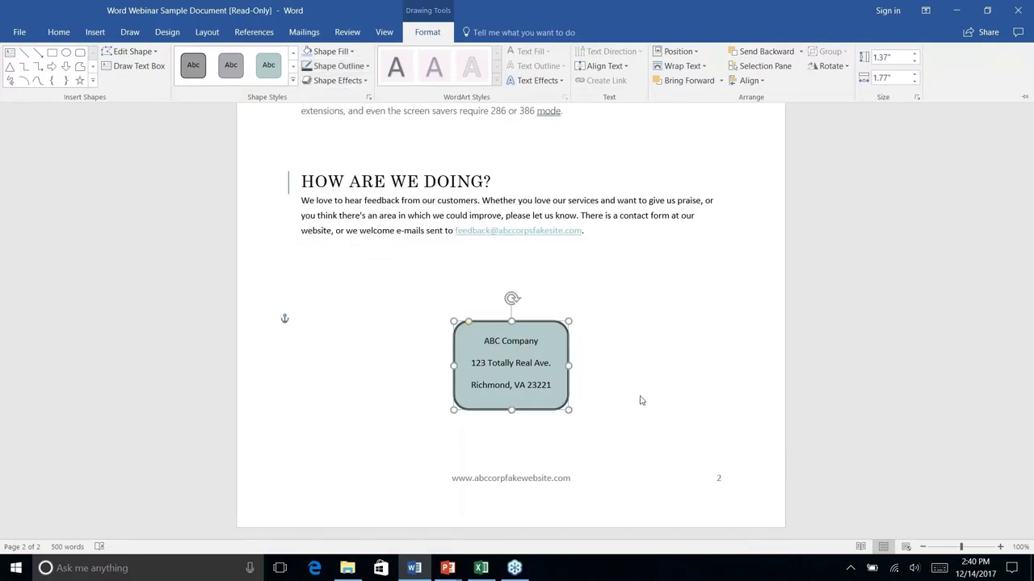
key(ctrl+F1)
key(Escape)
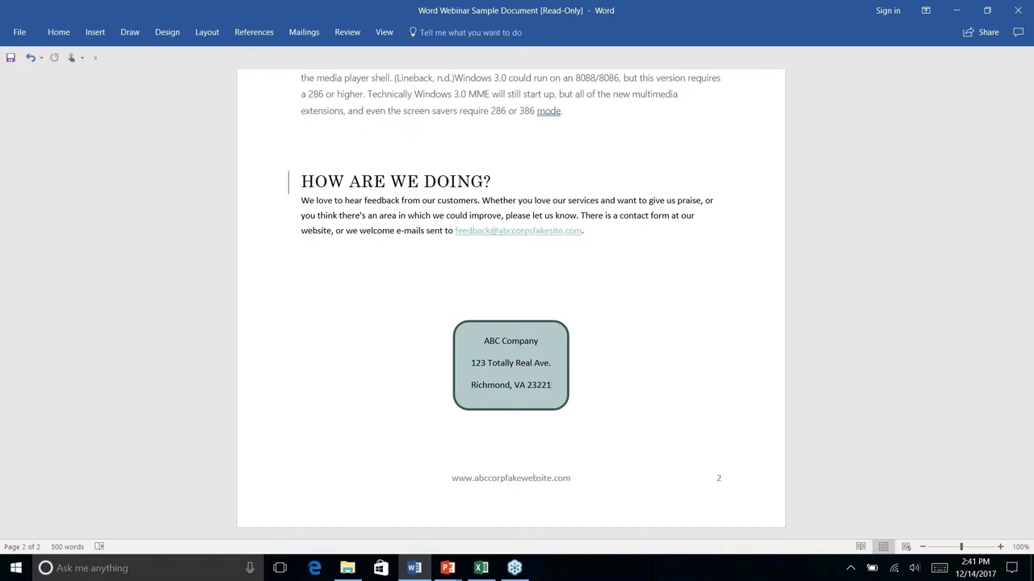
Step: Draw a rounded rectangle about 3.14" wide and 0.42" high over the History Lesson heading on page 2
scroll(511, 299, up, 7)
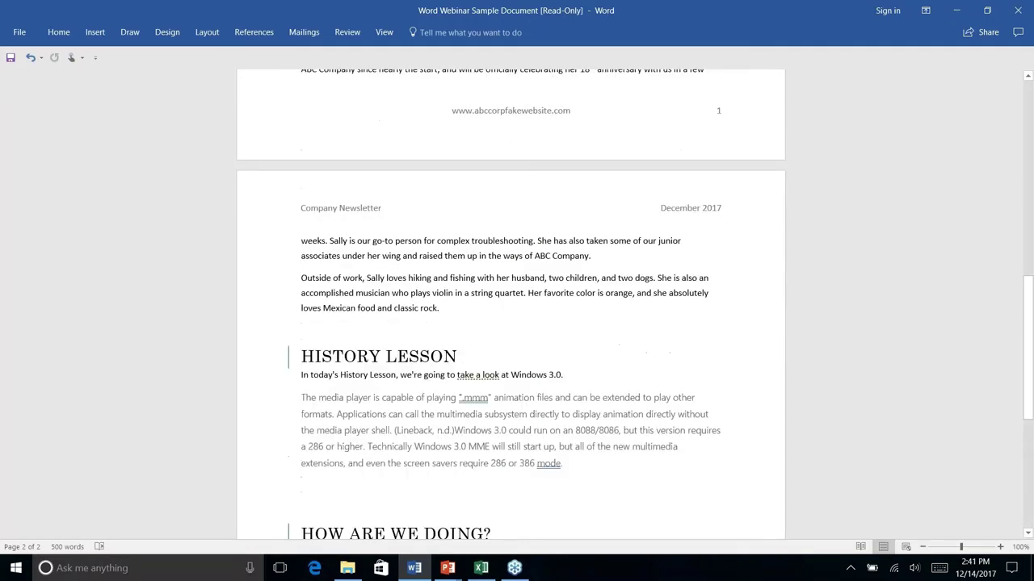
scroll(510, 299, up, 4)
scroll(510, 299, down, 5)
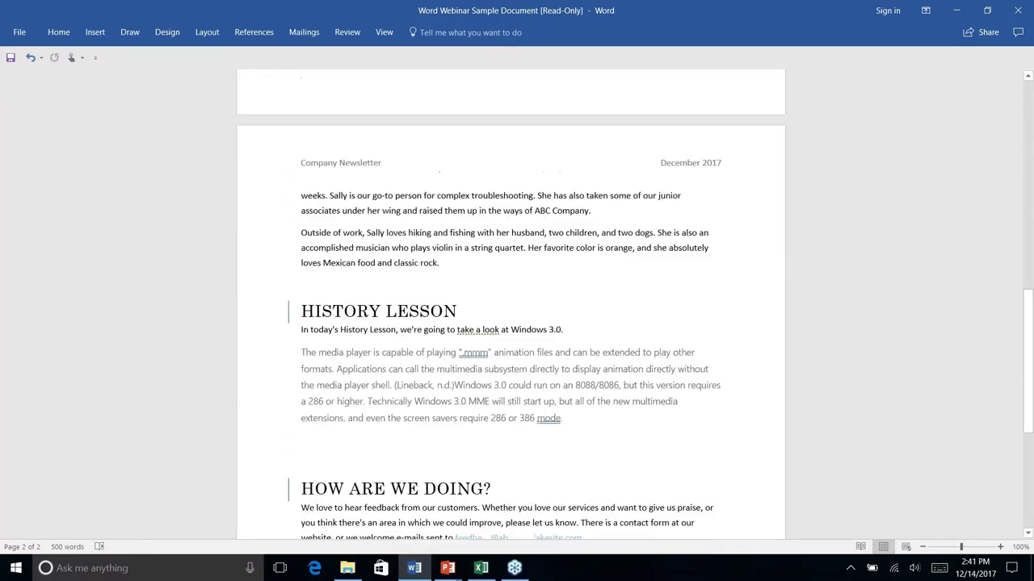
scroll(510, 299, down, 2)
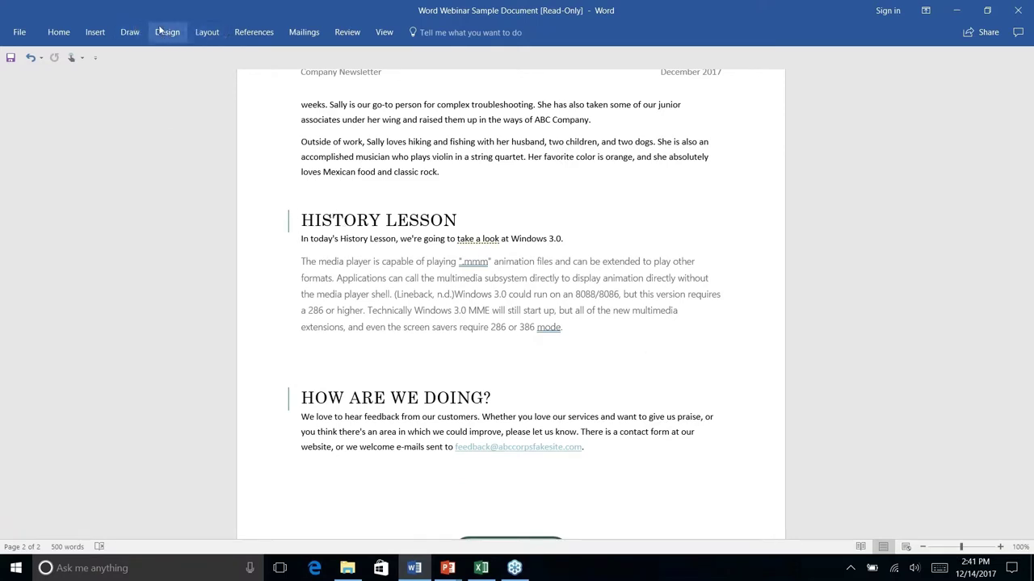
click(96, 32)
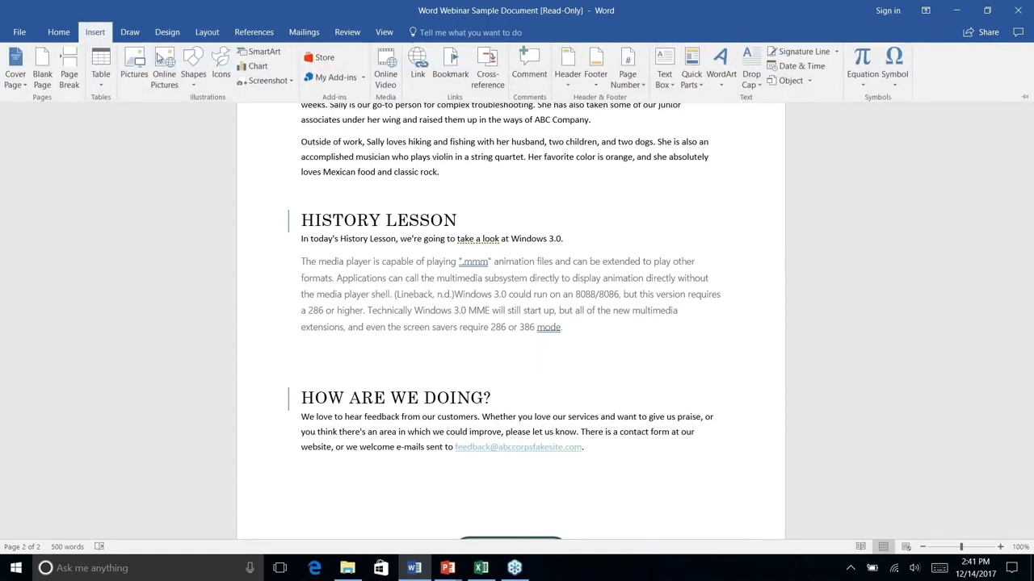
click(191, 81)
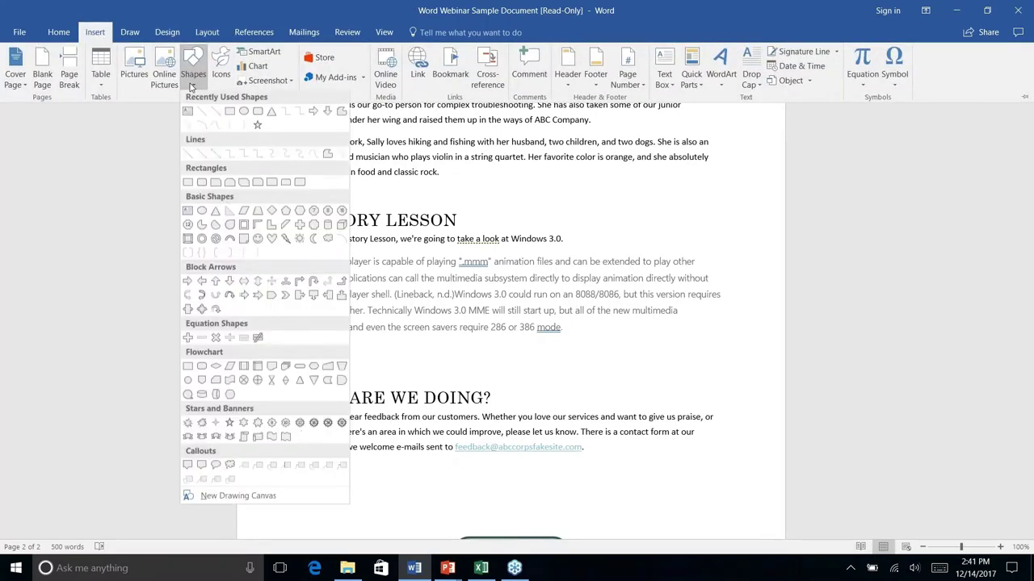
click(257, 113)
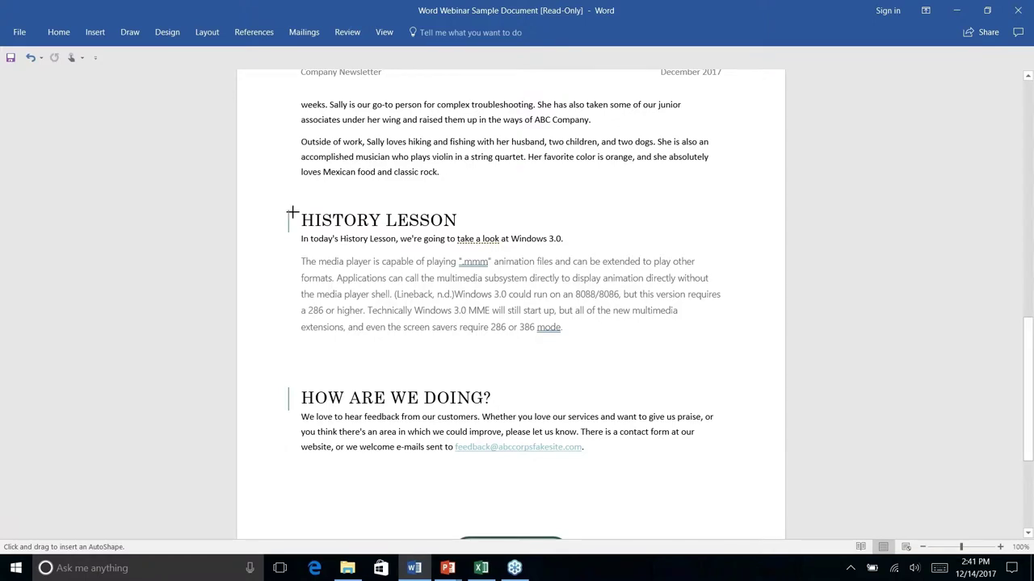
mouse_move(294, 204)
mouse_down()
mouse_move(554, 224)
mouse_move(512, 243)
mouse_move(499, 233)
mouse_up()
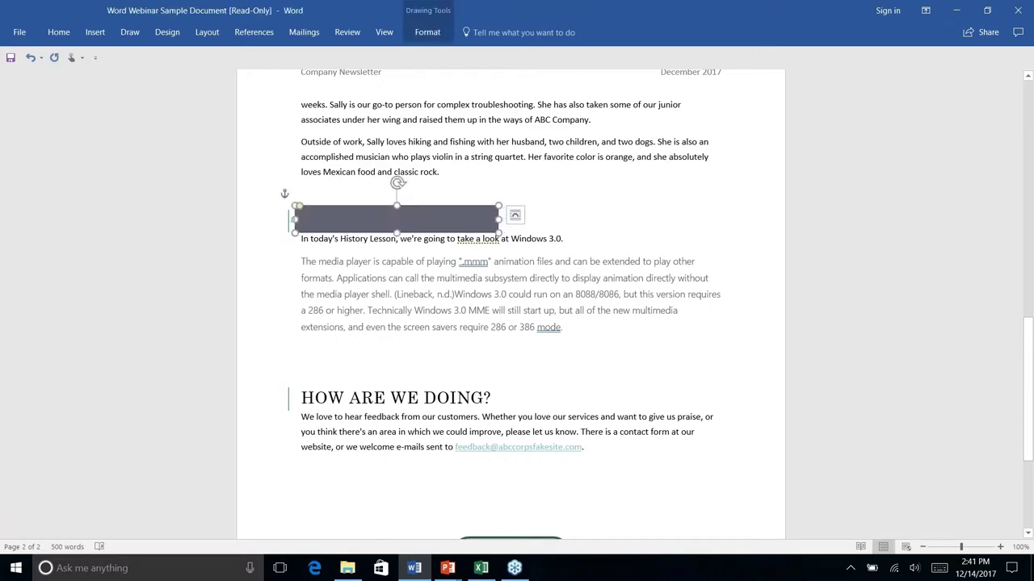
Step: Send the new rounded rectangle behind the History Lesson heading text and deselect it
click(418, 33)
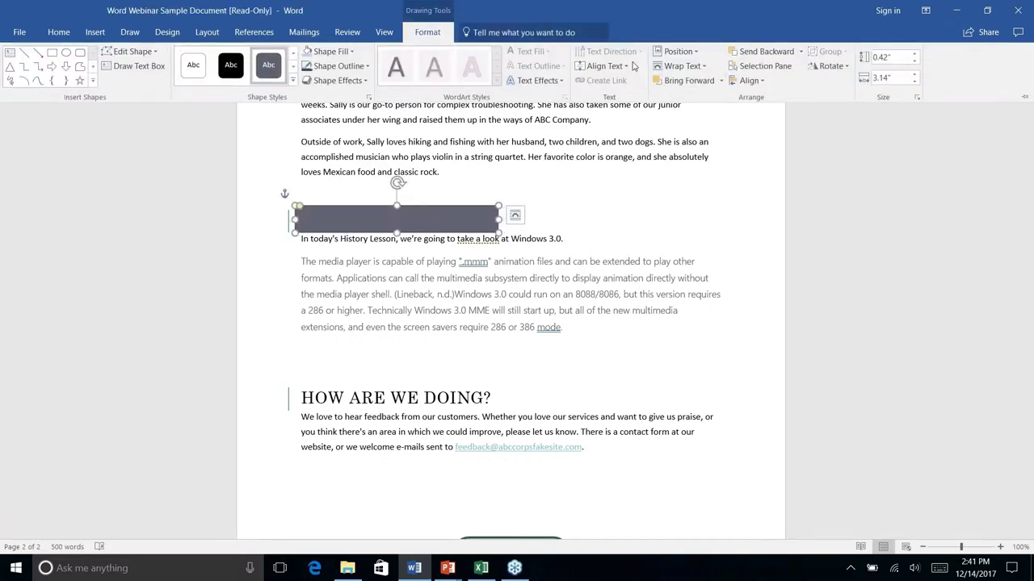
click(801, 52)
click(774, 101)
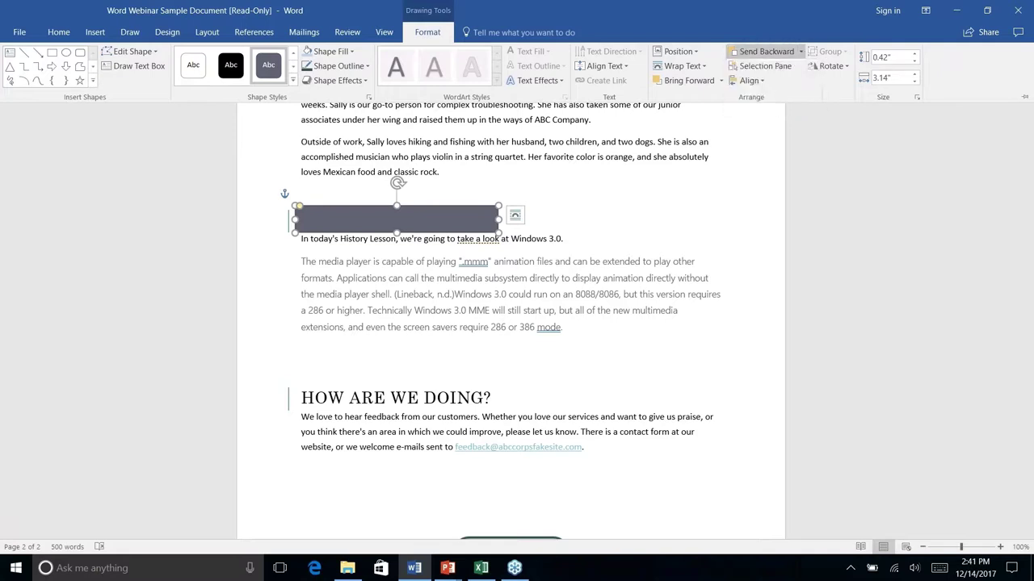
double_click(427, 32)
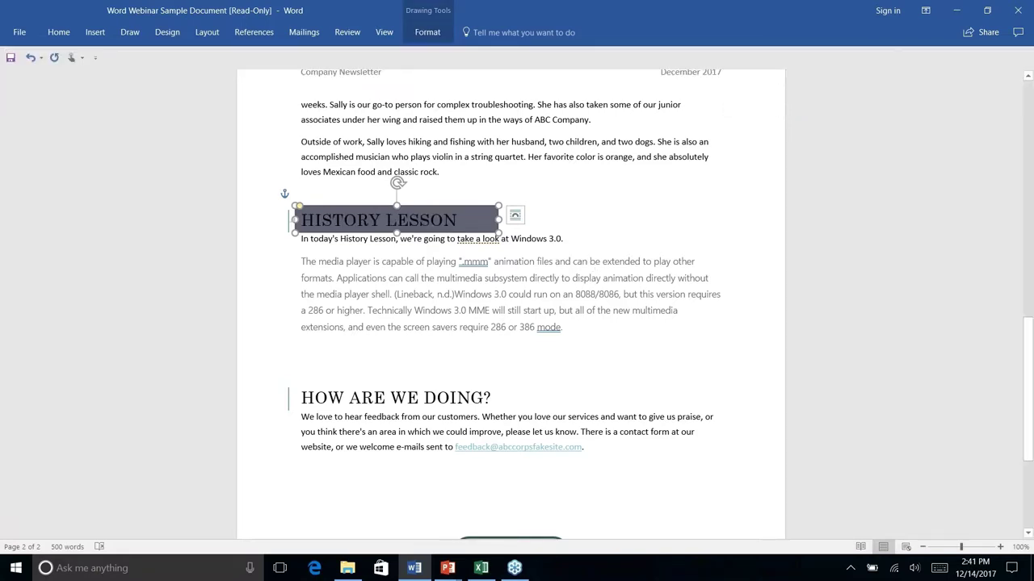
key(Escape)
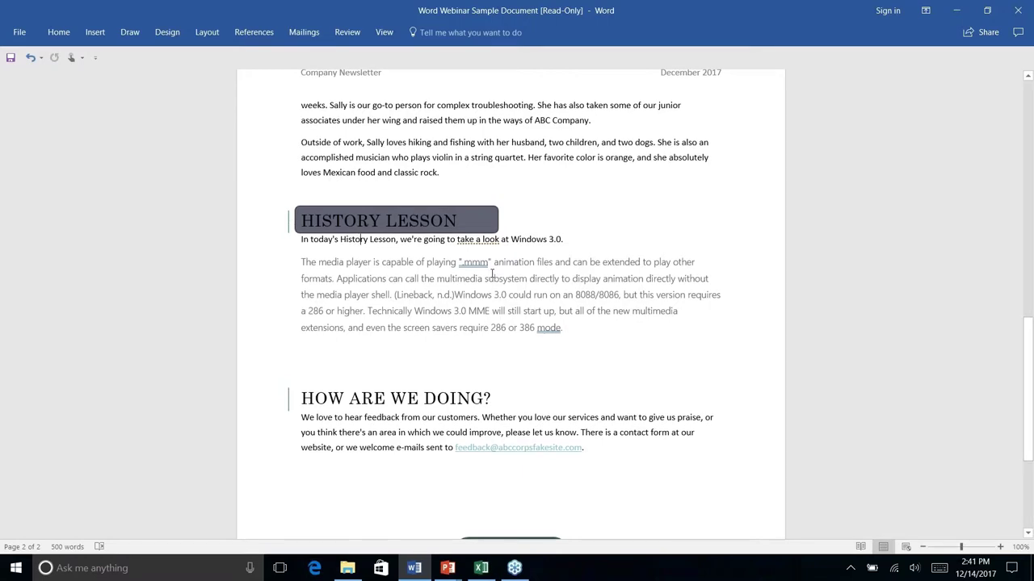
scroll(492, 274, up, 1)
scroll(492, 275, down, 5)
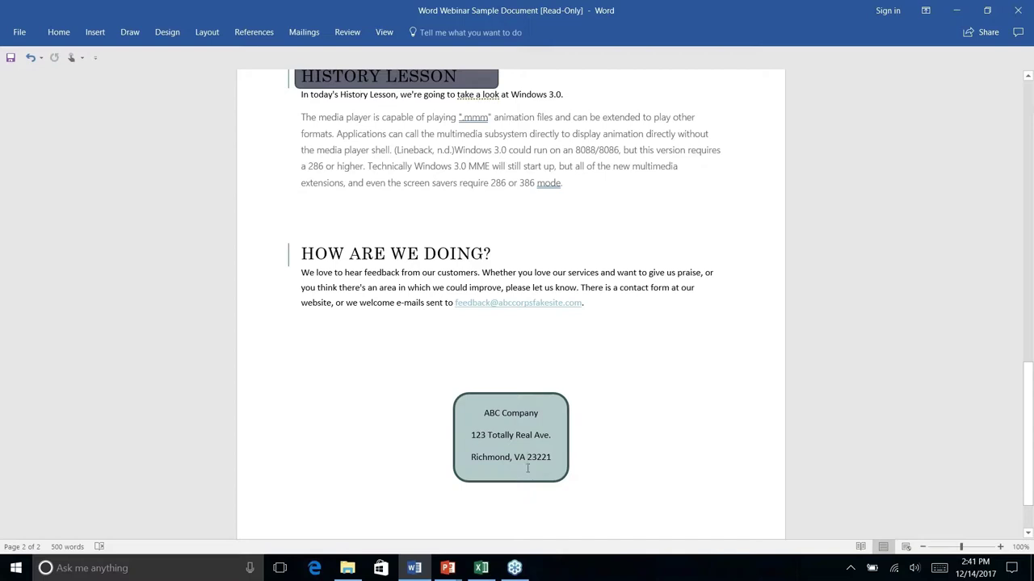
click(59, 34)
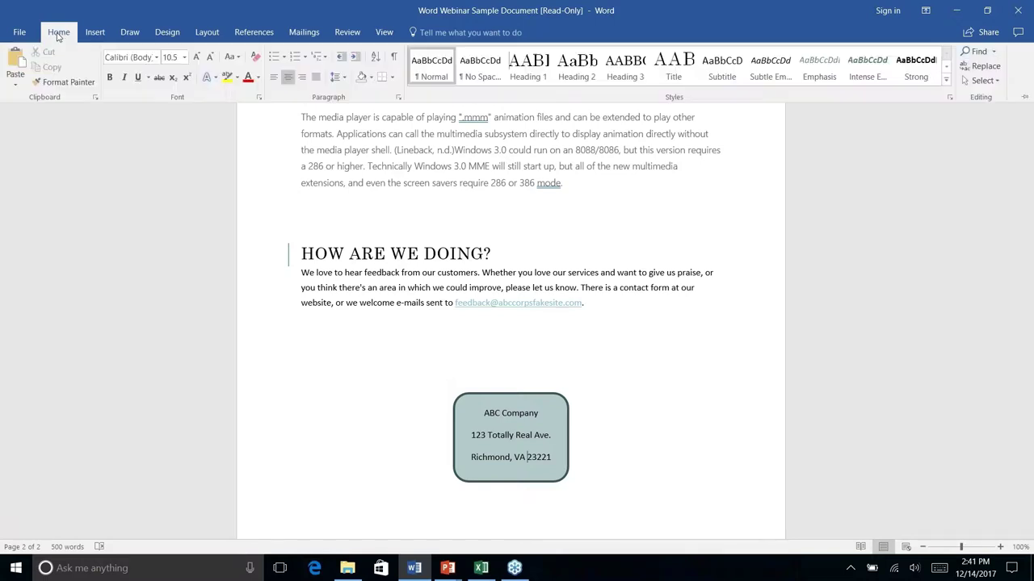
click(448, 446)
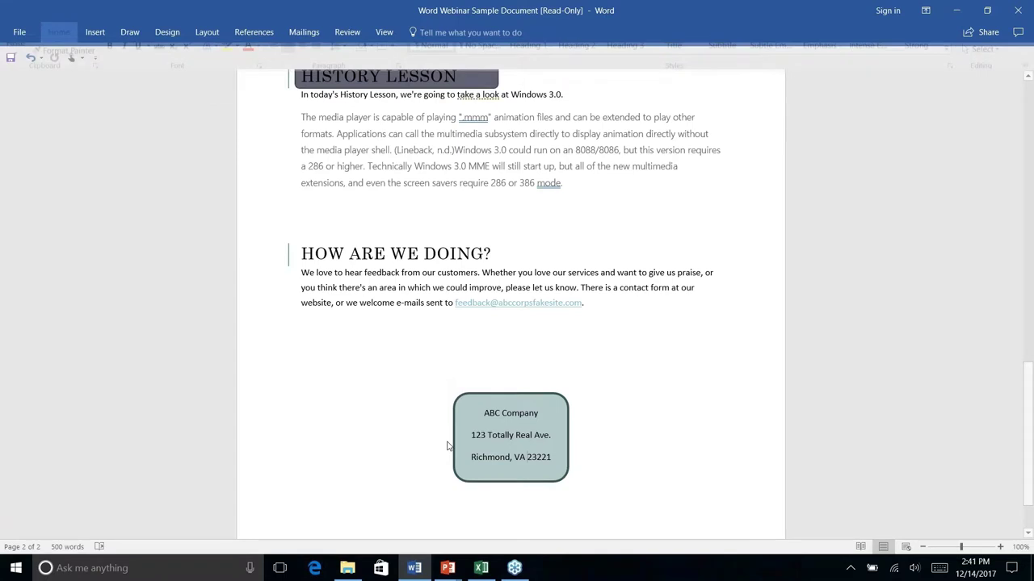
click(451, 406)
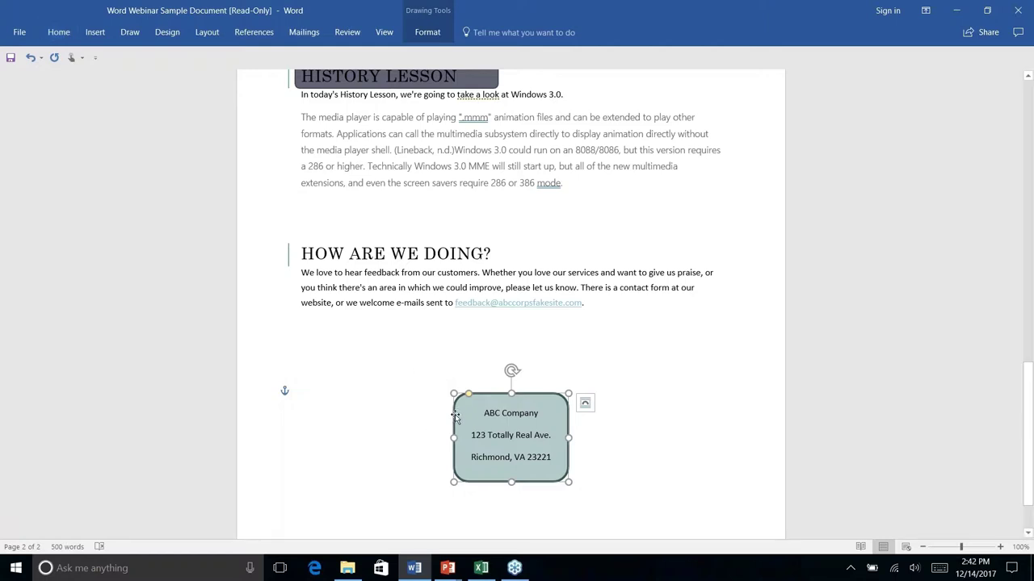
click(59, 32)
click(63, 82)
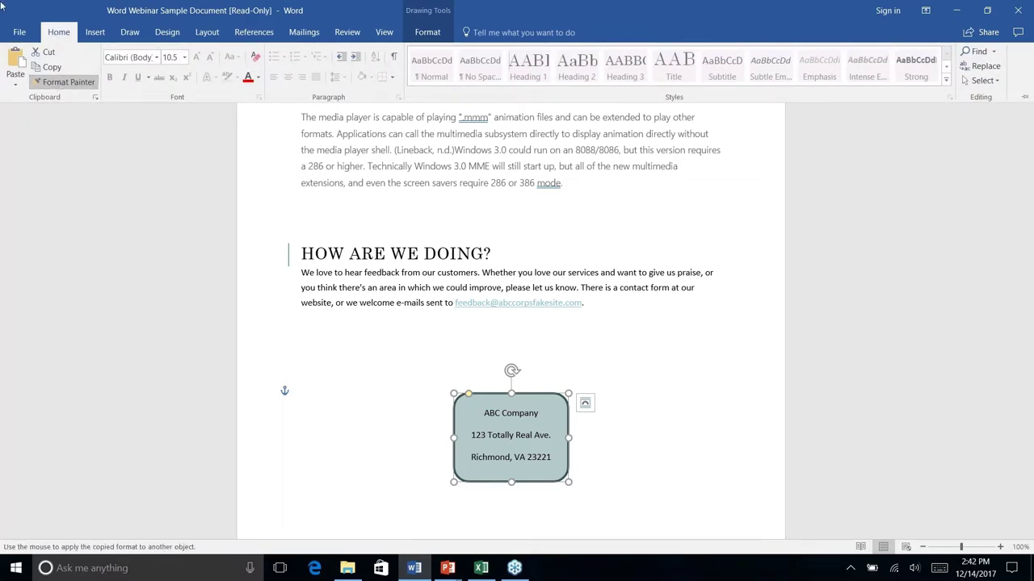
click(54, 85)
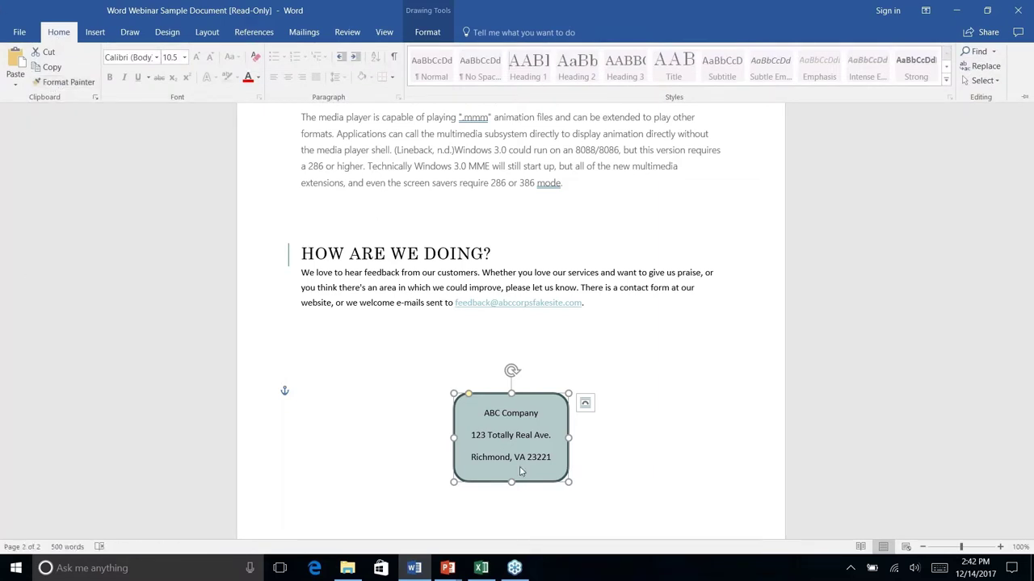
click(483, 380)
click(453, 437)
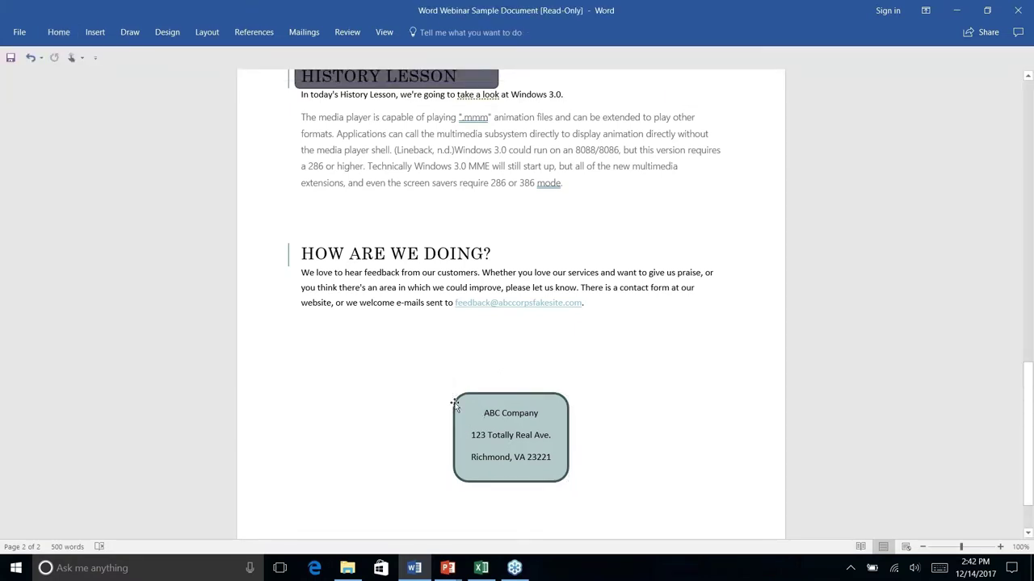
Step: Copy the formatting of the address block's rounded rectangle onto the History Lesson heading's rectangle with Format Painter, and deselect the shape
click(455, 404)
click(58, 32)
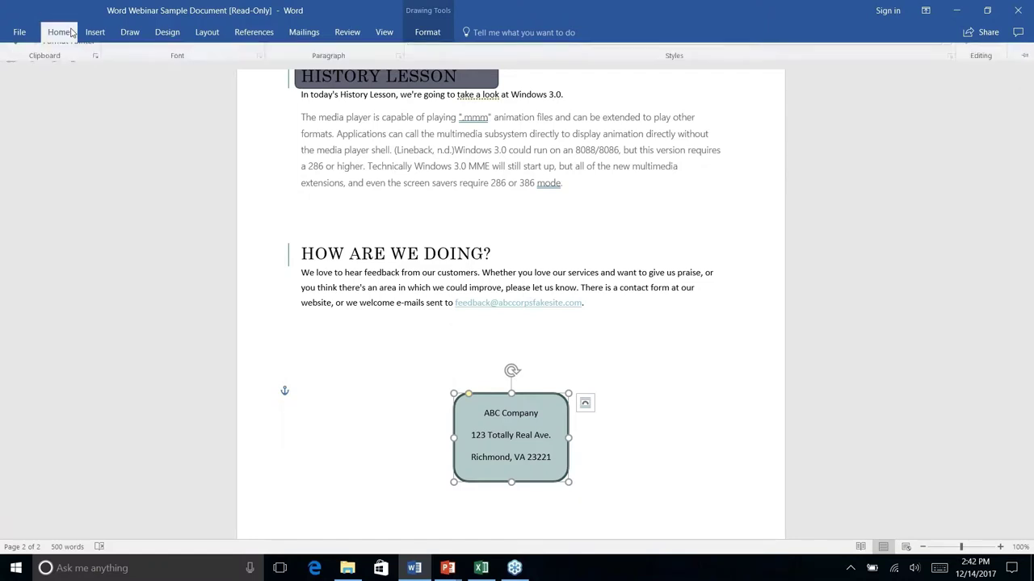
click(53, 82)
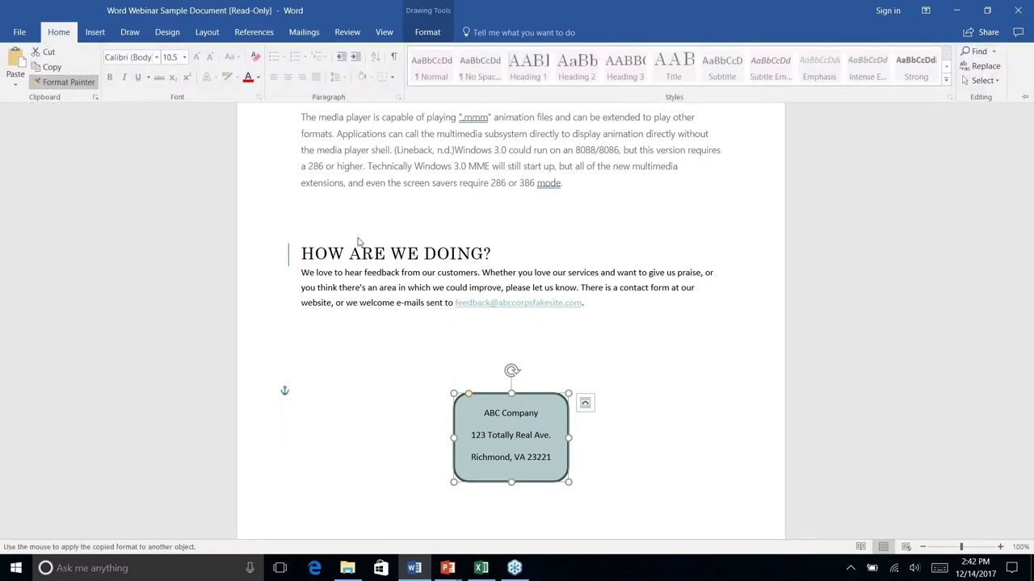
scroll(361, 242, down, 2)
scroll(495, 227, up, 6)
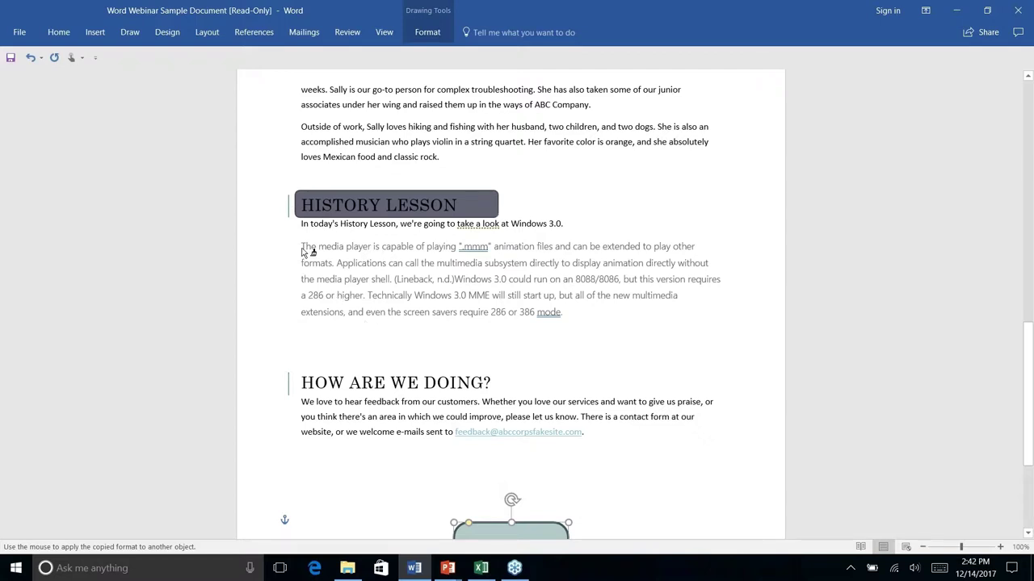
click(592, 310)
key(alt+h)
key(f)
key(p)
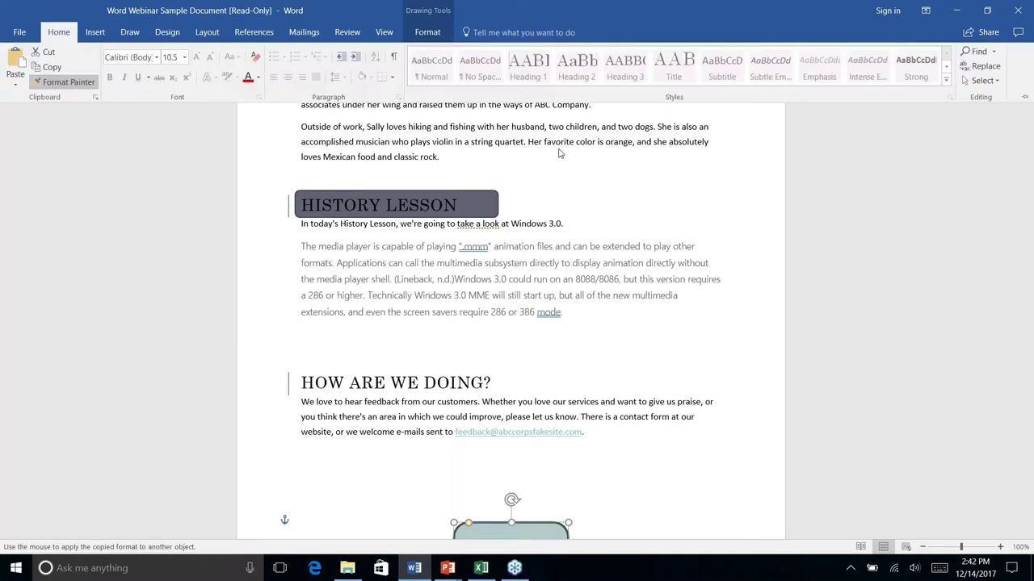
click(489, 201)
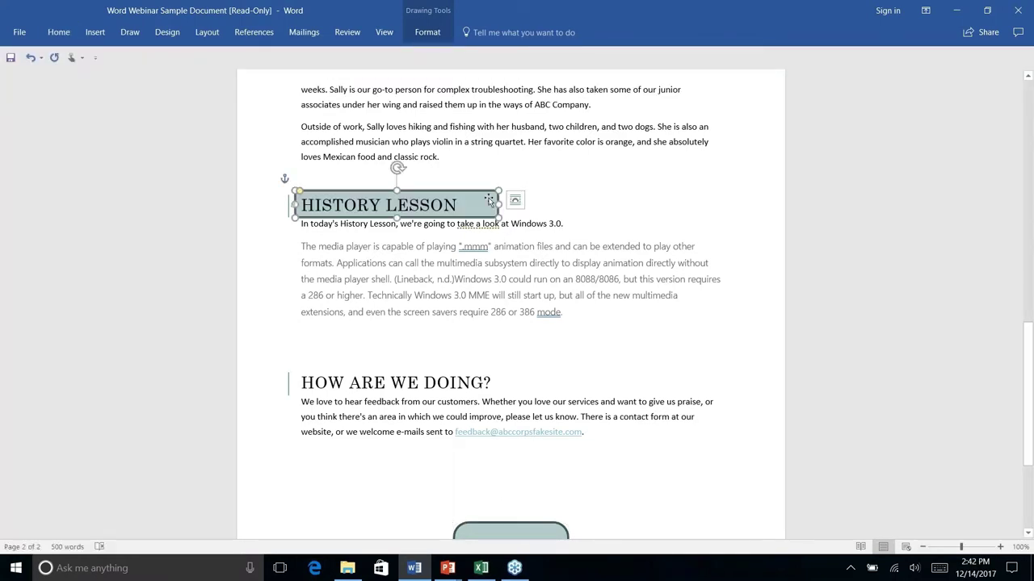
click(580, 194)
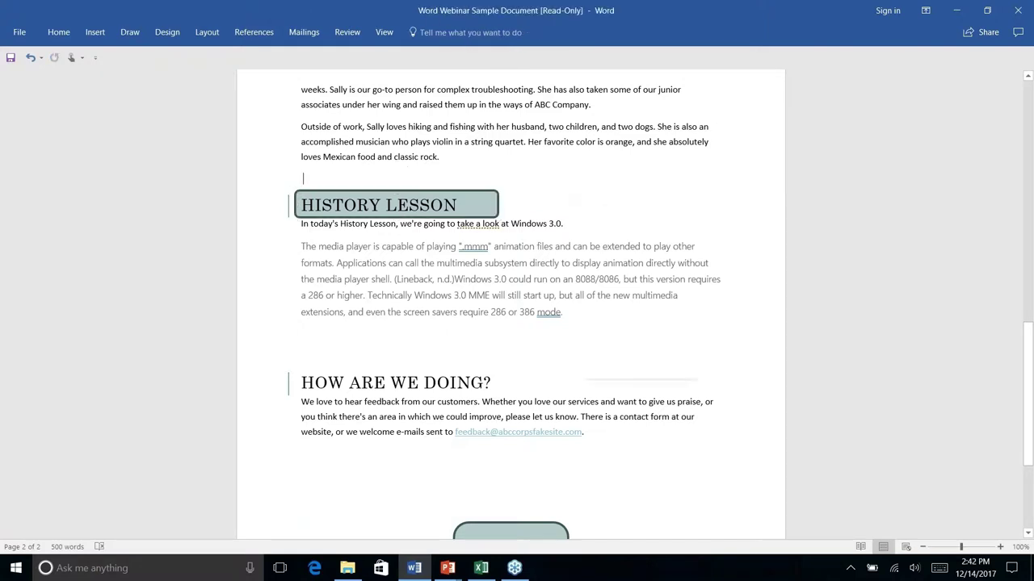
right_click(579, 192)
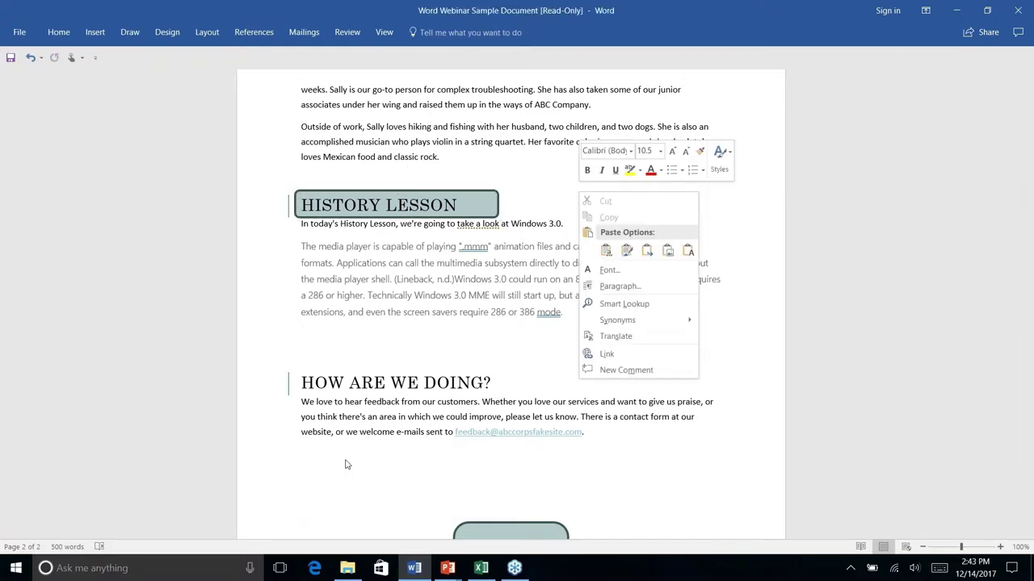
click(345, 490)
scroll(345, 490, up, 1)
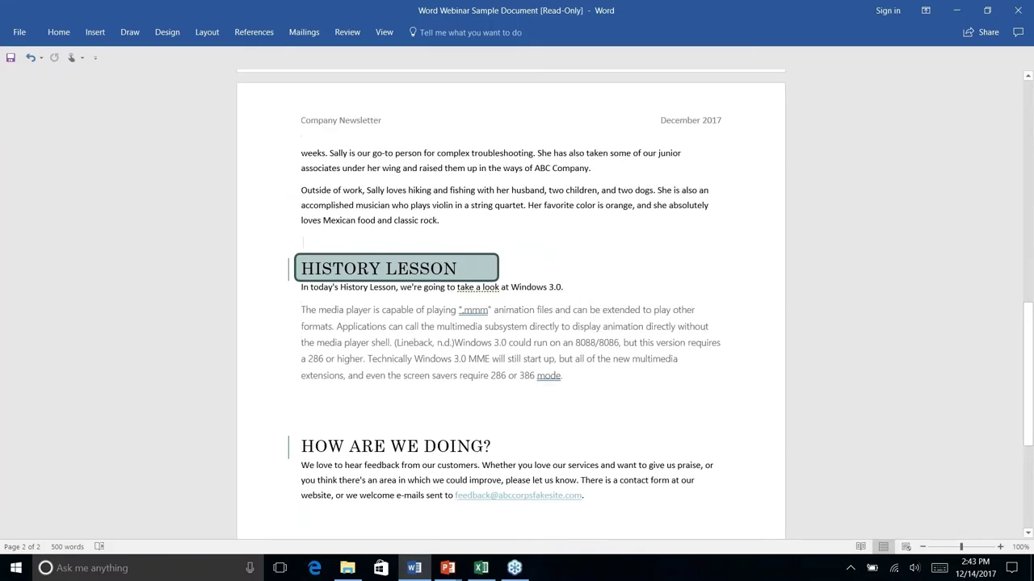
scroll(510, 305, down, 3)
scroll(510, 306, up, 2)
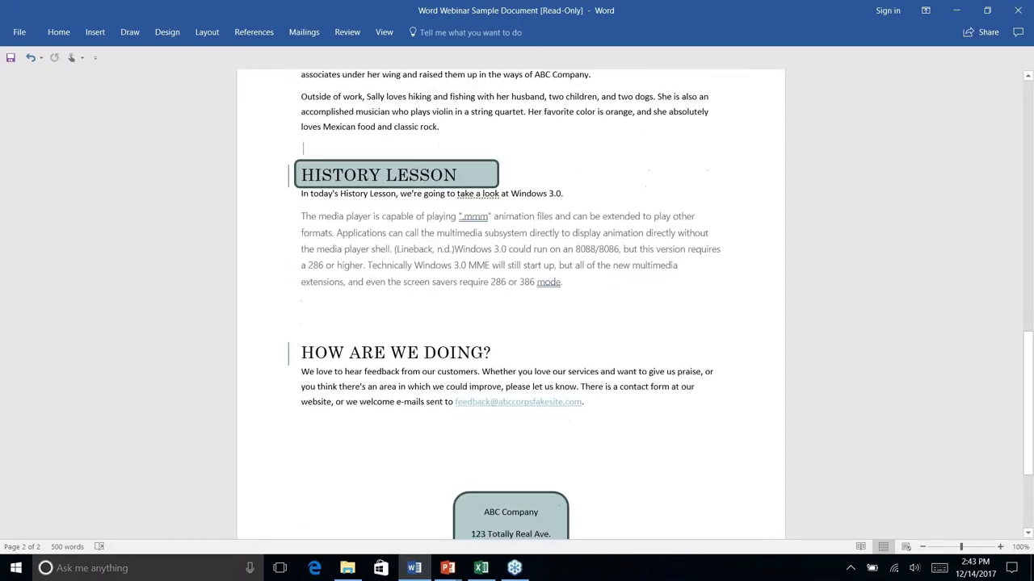
scroll(510, 306, down, 3)
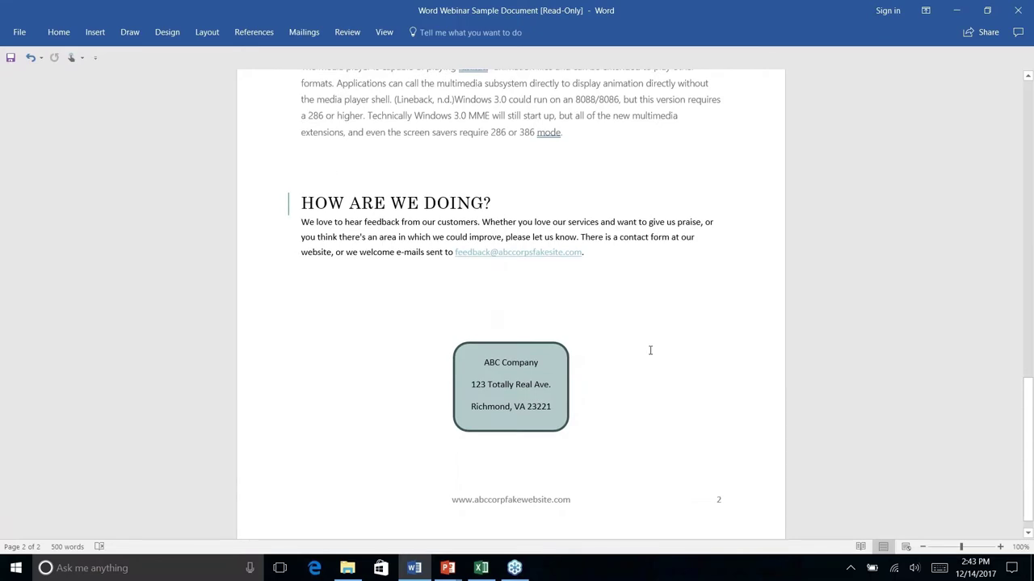
scroll(545, 397, up, 5)
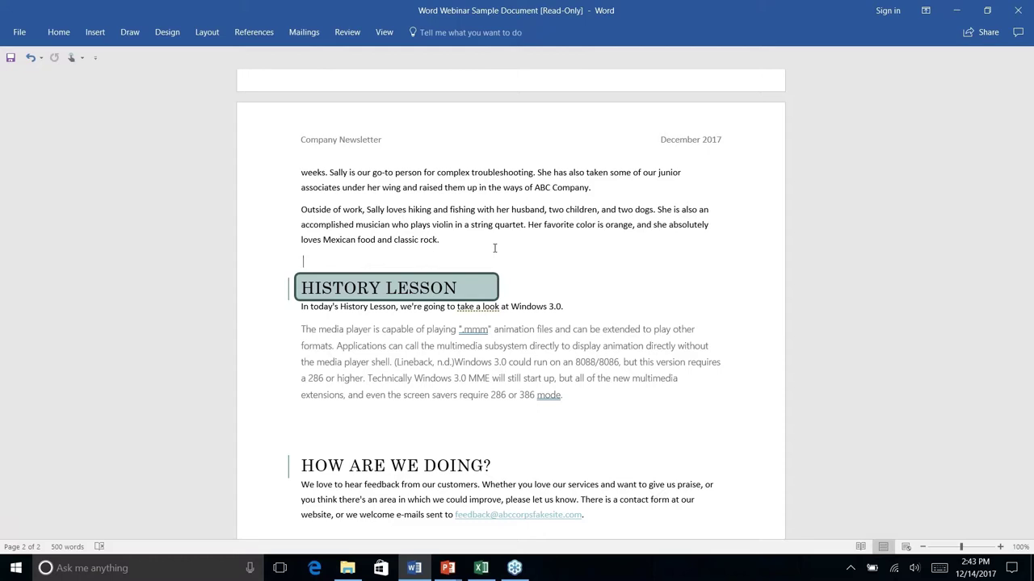
key(alt+Tab)
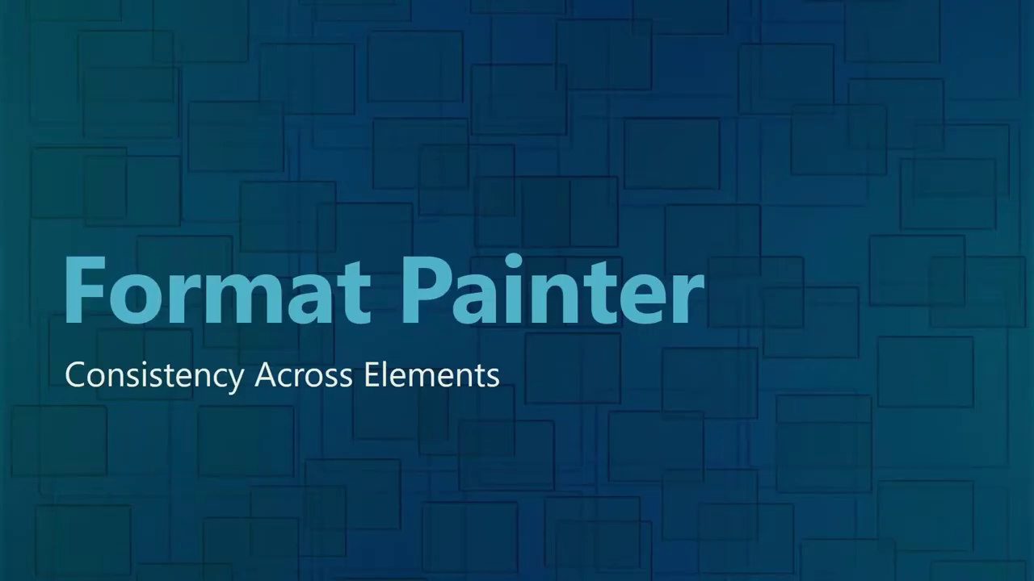
key(Right)
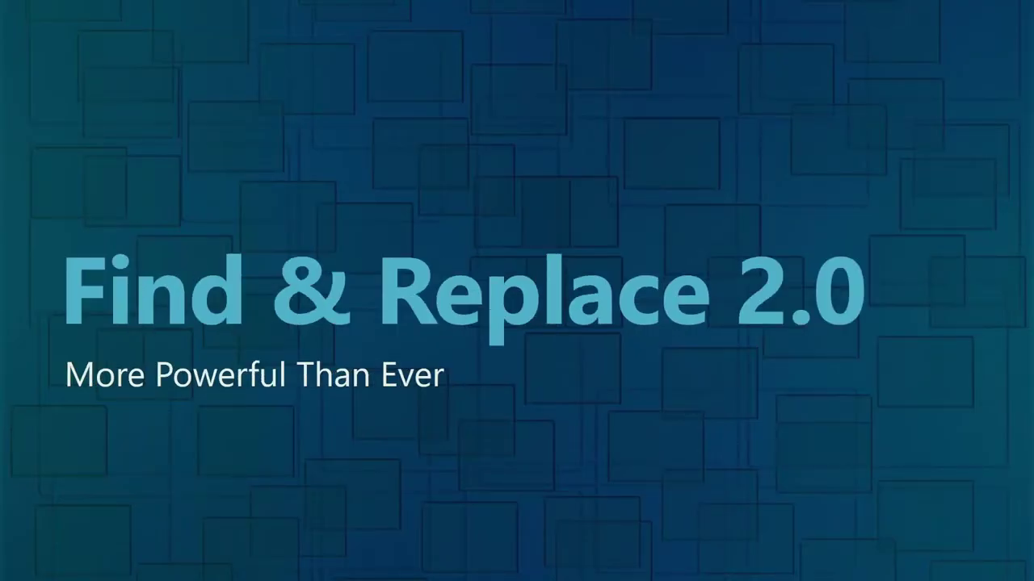
key(alt+Tab)
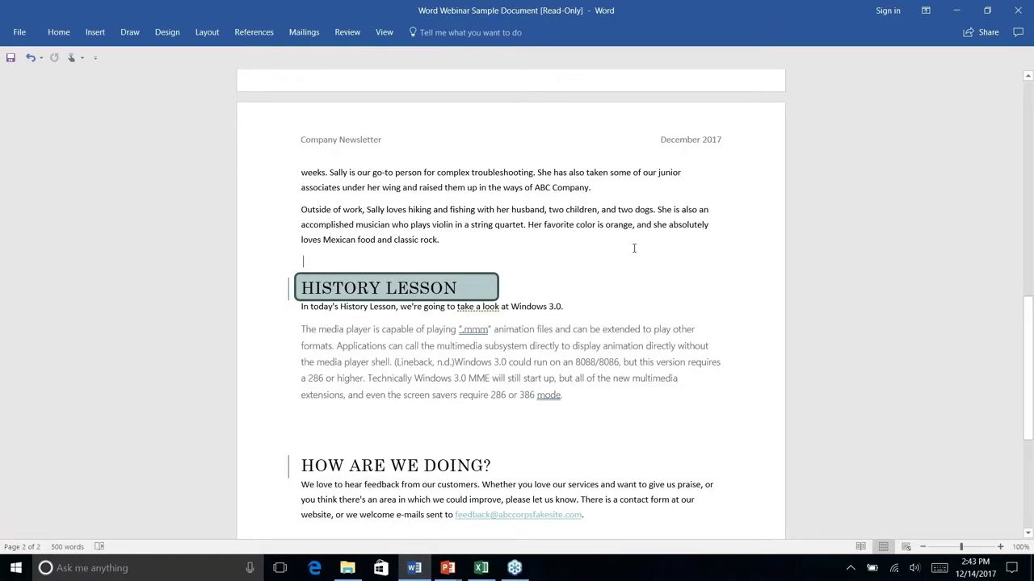
Step: Place the cursor at the start of the Introduction paragraph on page 1 and open Find and Replace for replacing text
scroll(511, 299, down, 4)
scroll(510, 299, up, 15)
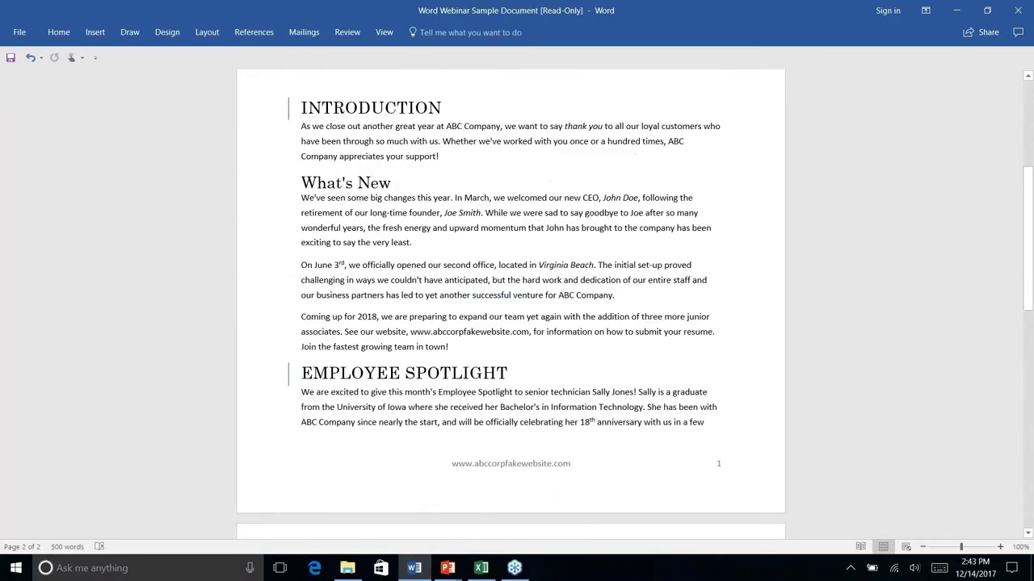
scroll(511, 299, down, 1)
scroll(238, 114, down, 3)
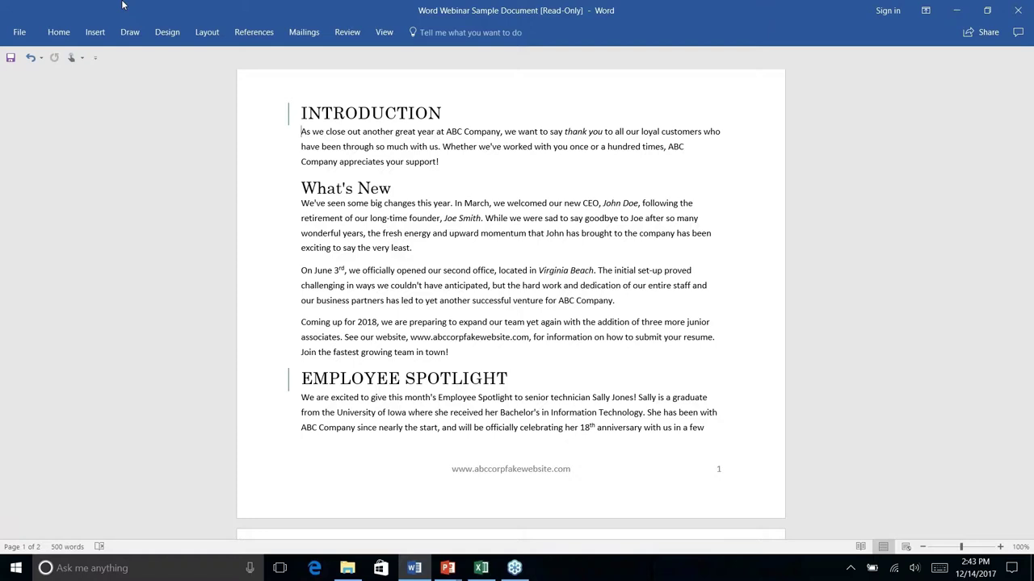
click(61, 38)
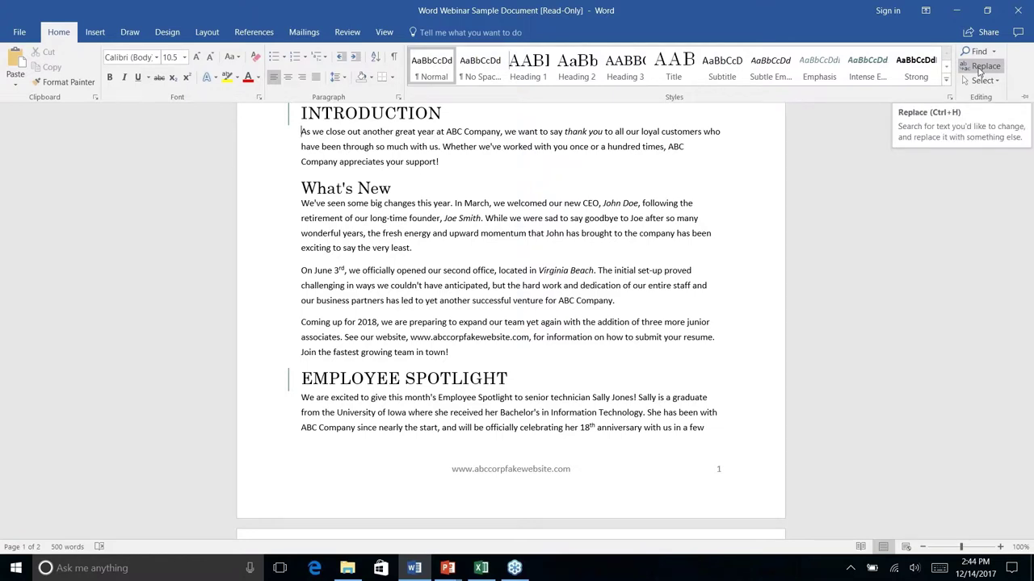
right_click(979, 71)
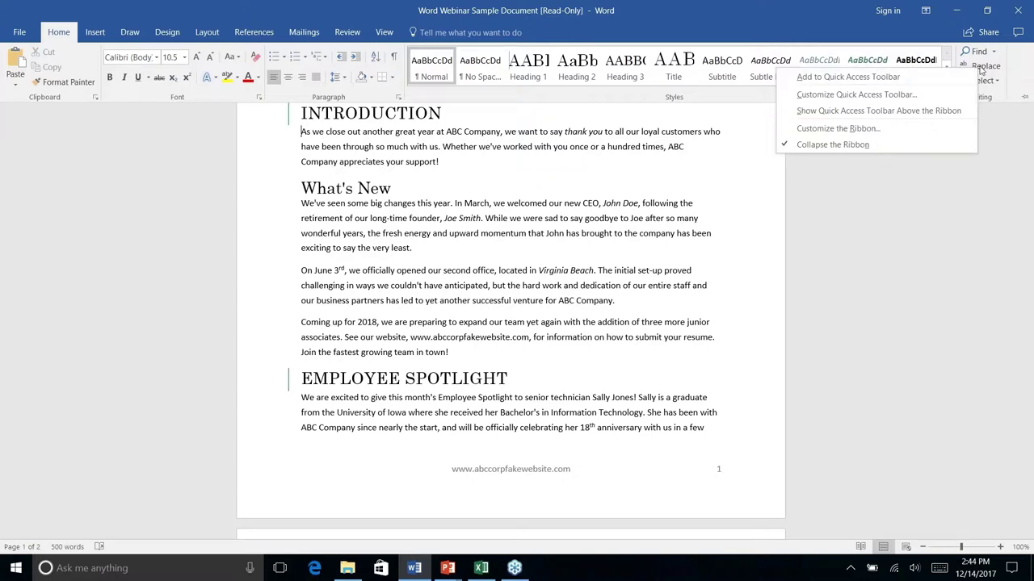
click(985, 68)
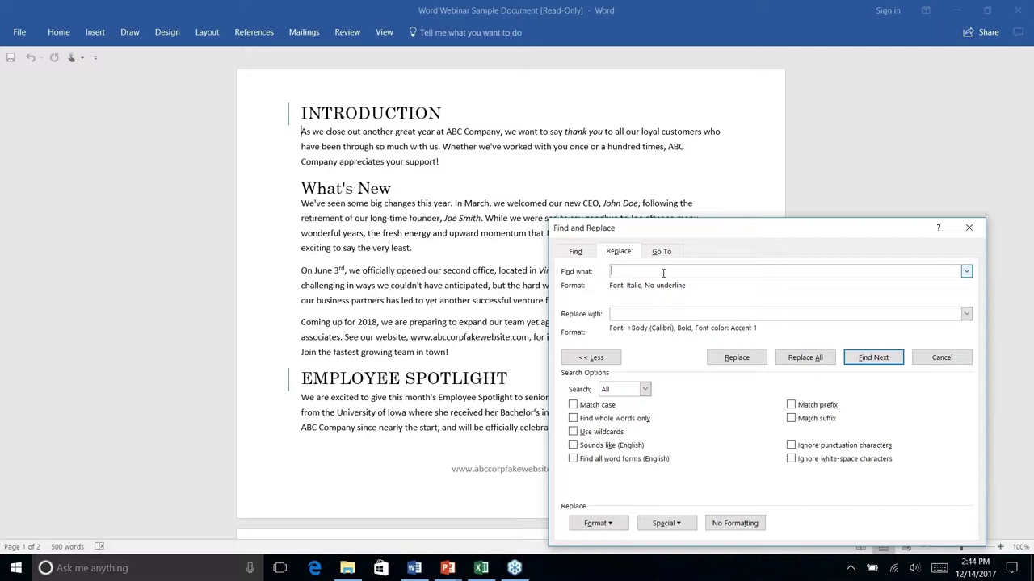
click(572, 252)
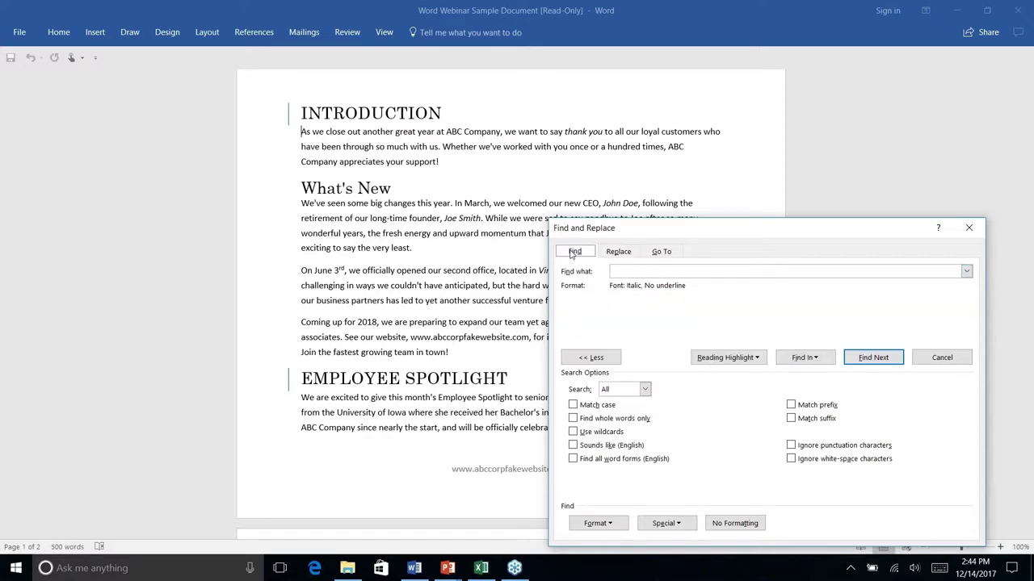
click(619, 252)
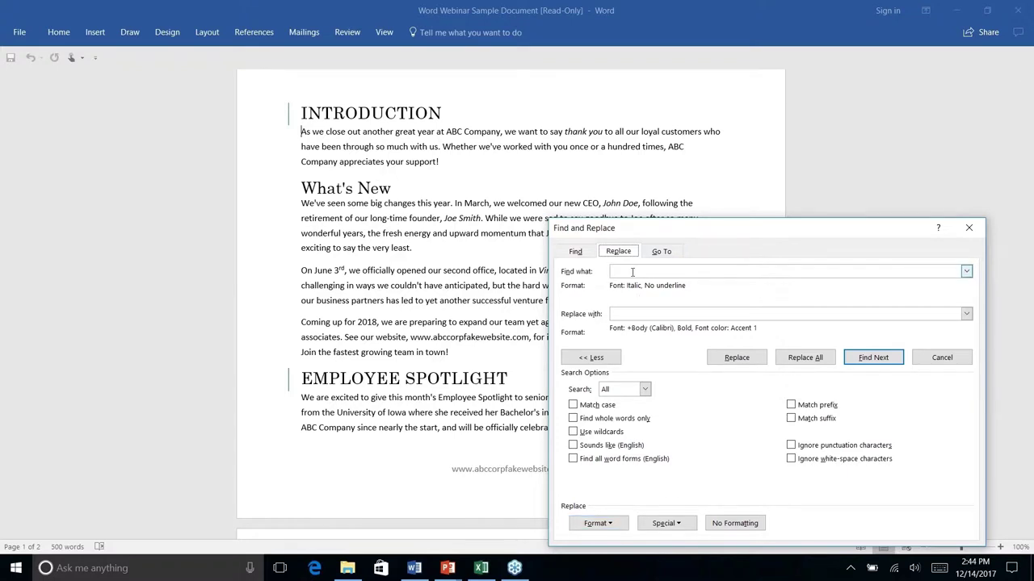
Step: Set the font format to search for to italic with no underline style
click(614, 525)
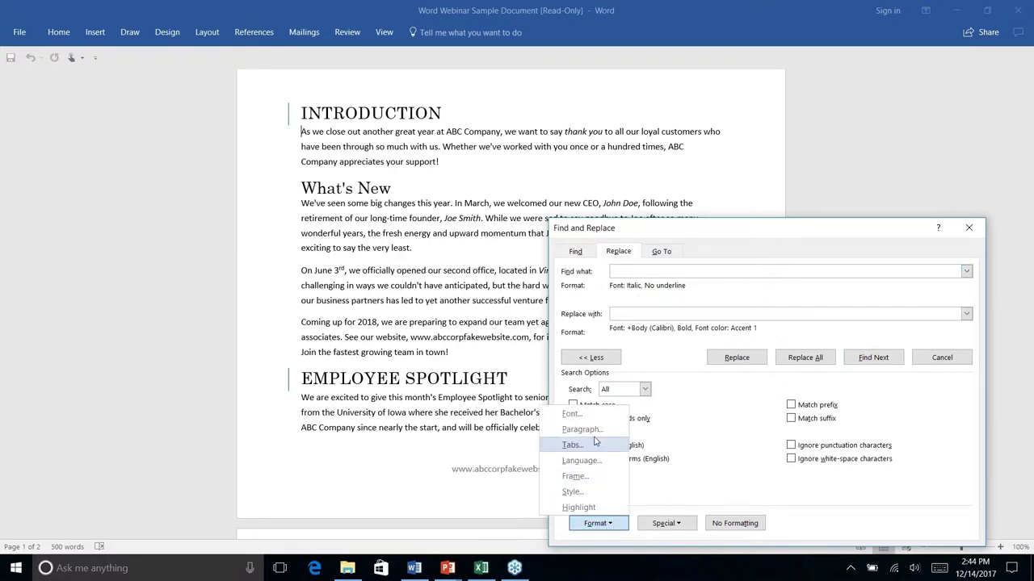
click(578, 417)
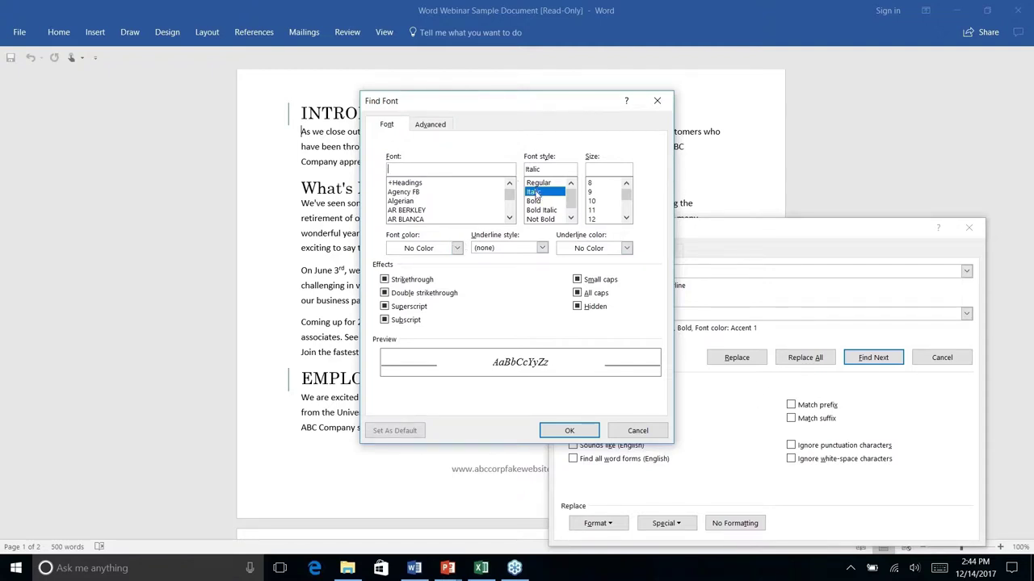
click(569, 431)
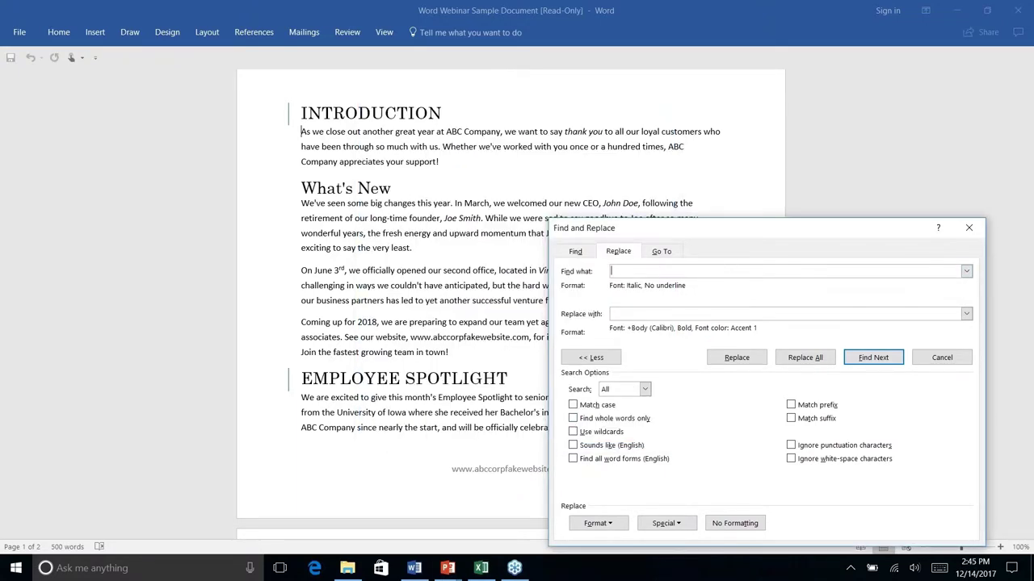
Step: Set the replacement formatting to a bold font in the darker teal Accent 2 theme colour
click(632, 315)
click(597, 524)
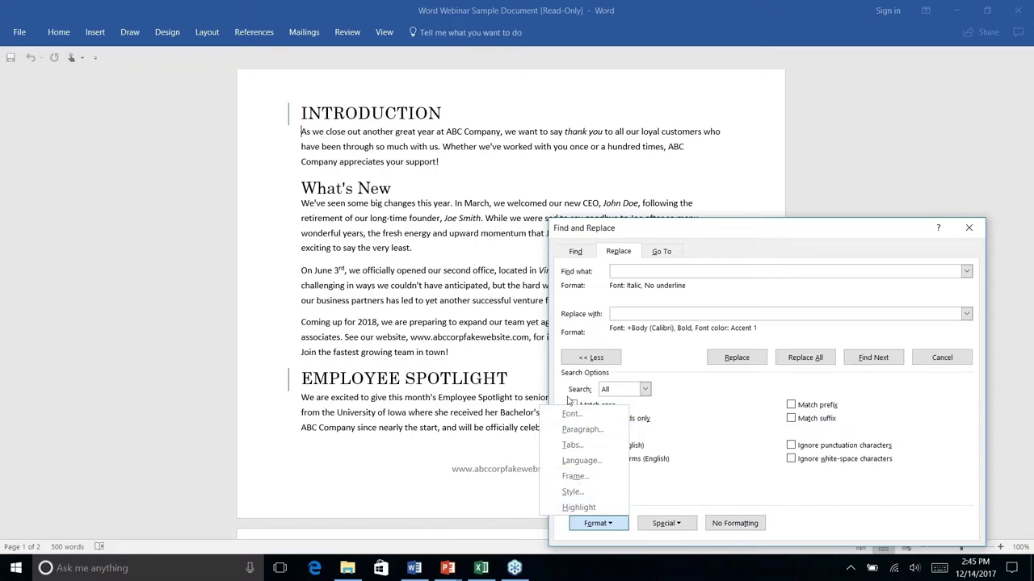
click(570, 415)
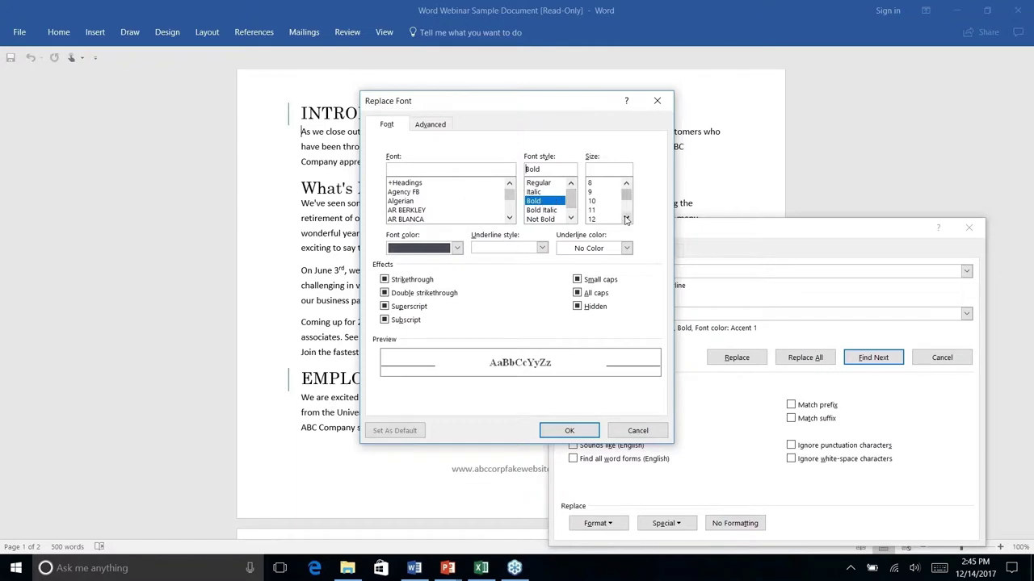
click(457, 248)
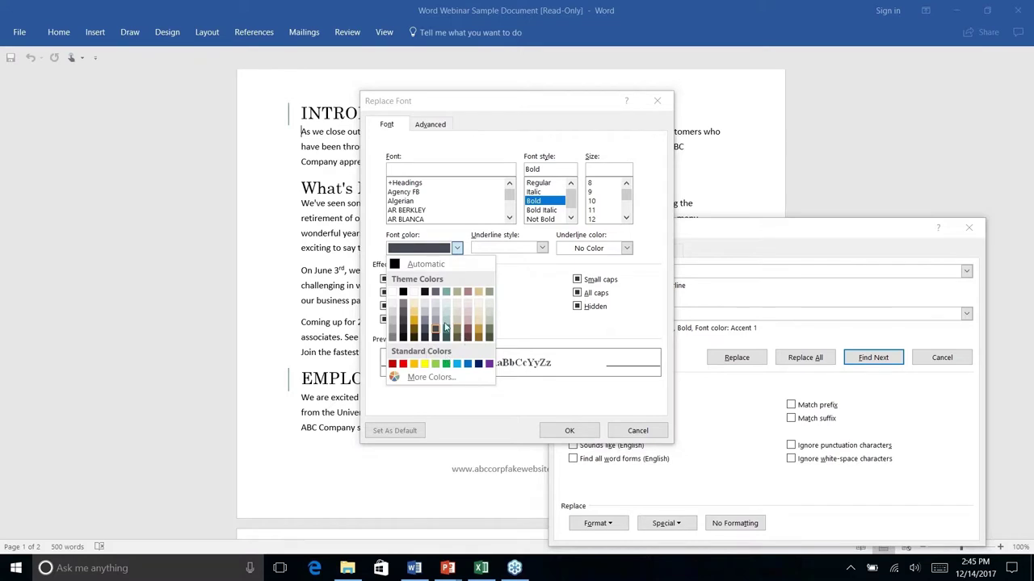
click(447, 331)
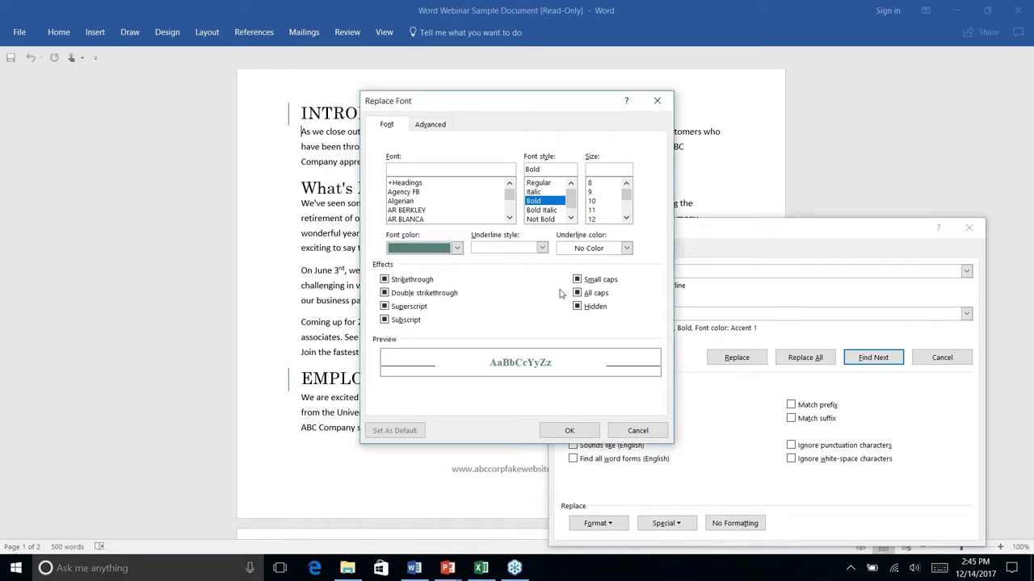
click(570, 432)
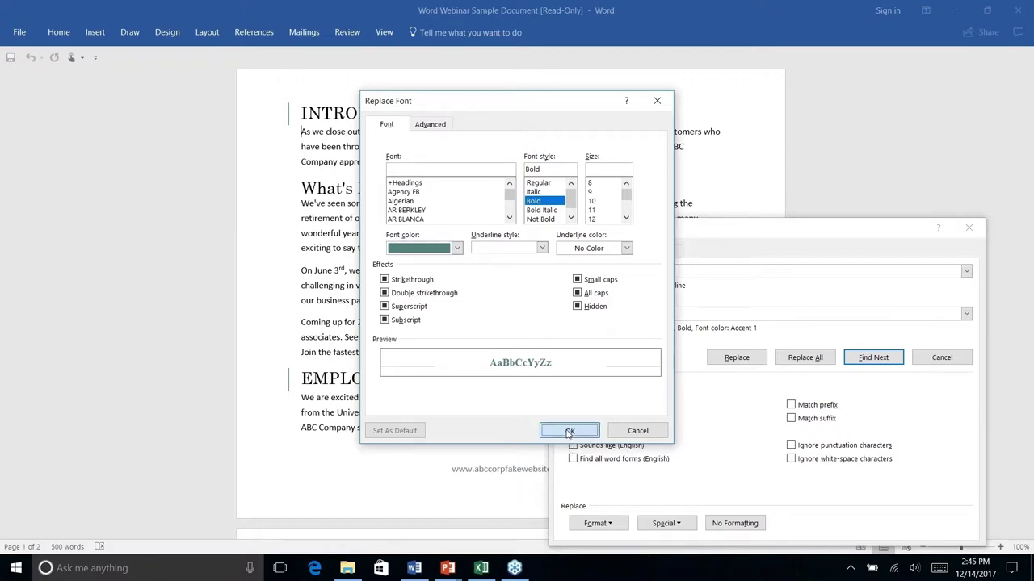
Step: Replace the first italic match in the Introduction, replace all remaining italic text, and close Find and Replace
click(877, 362)
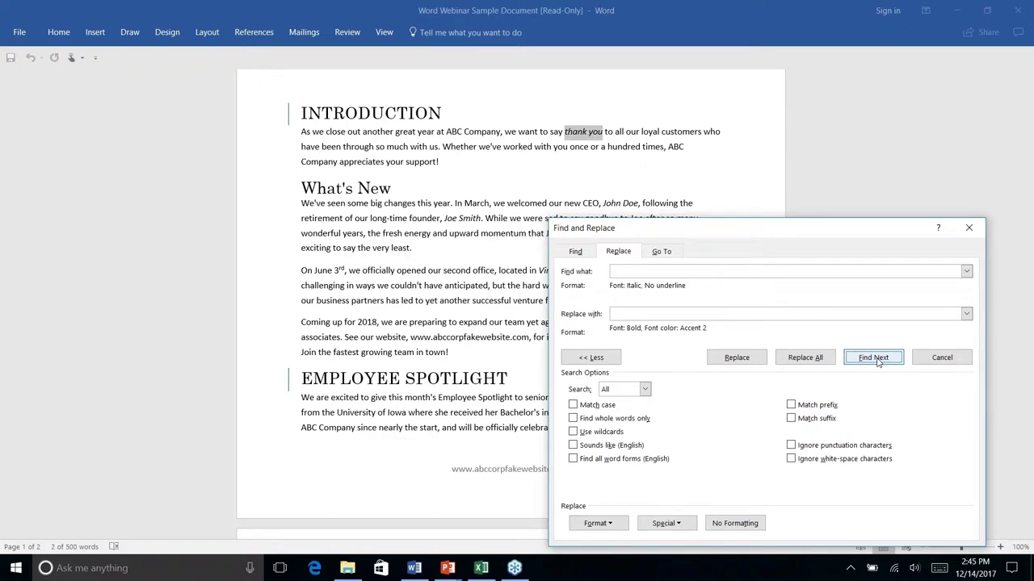
click(736, 360)
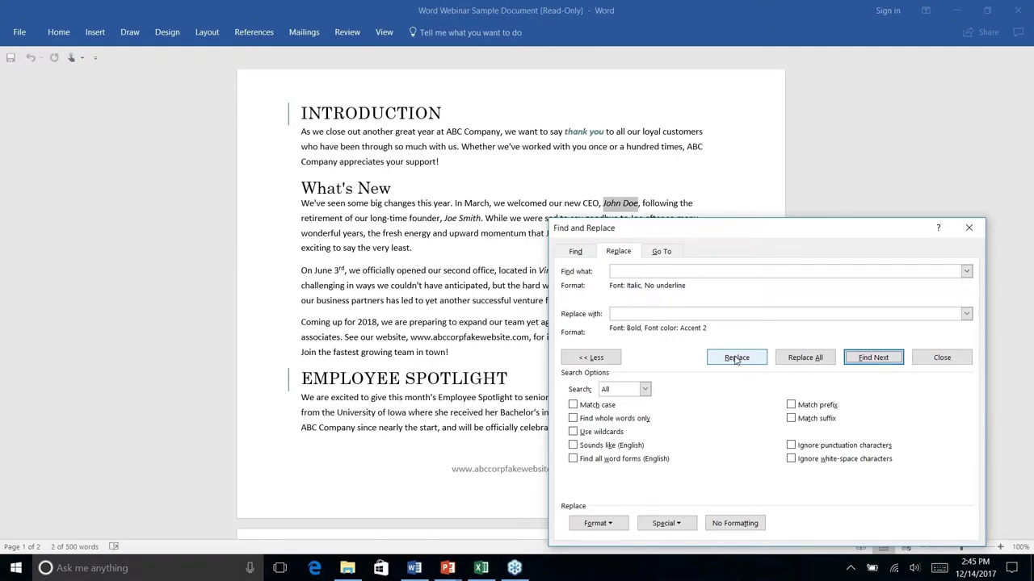
click(806, 358)
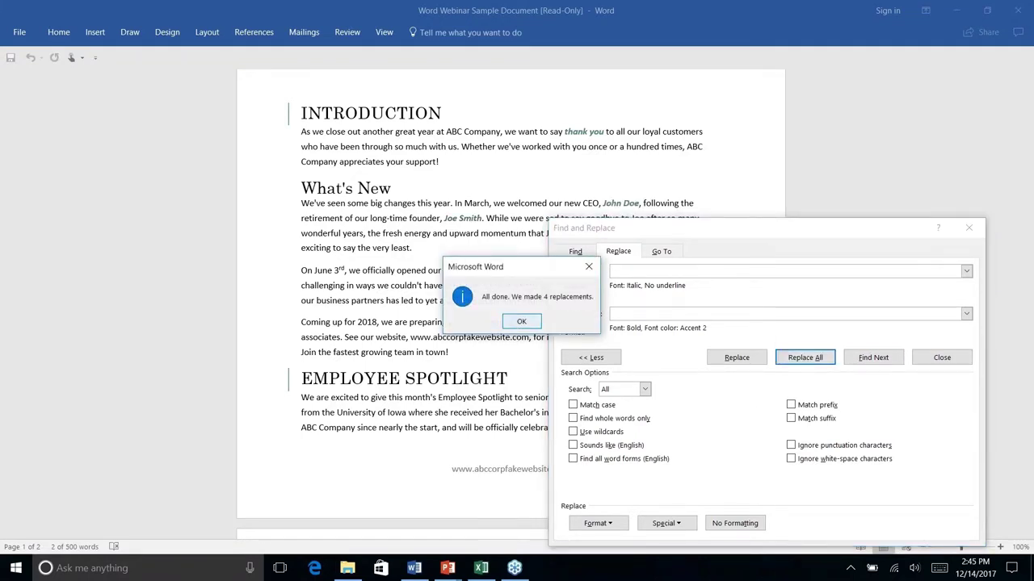
click(519, 323)
click(969, 228)
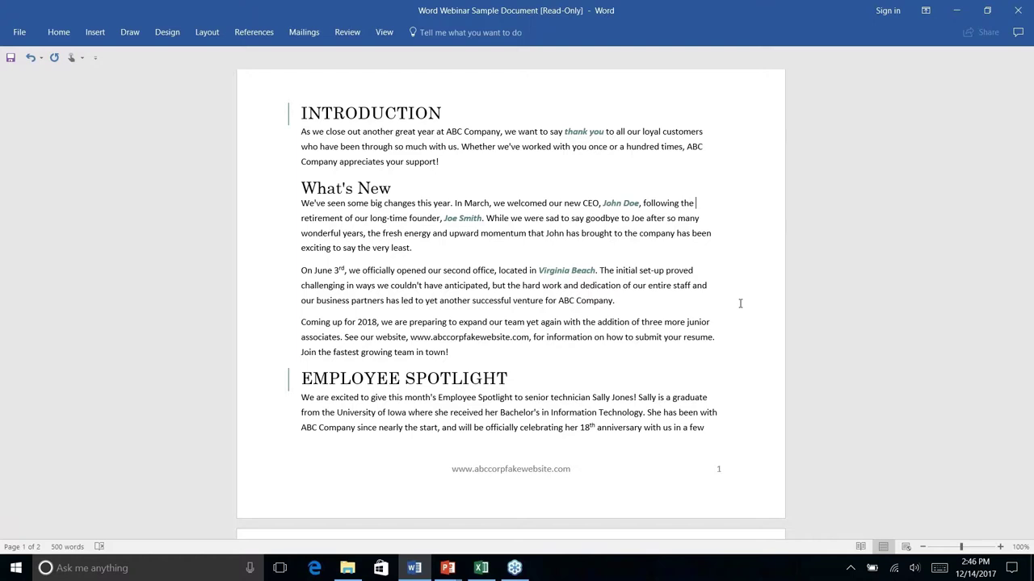
key(alt+Tab)
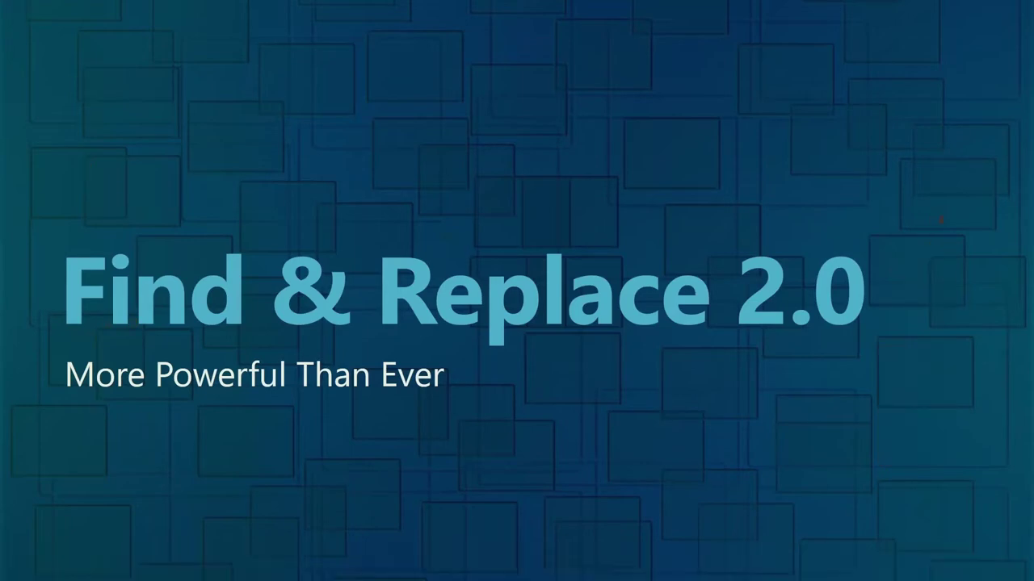
key(Right)
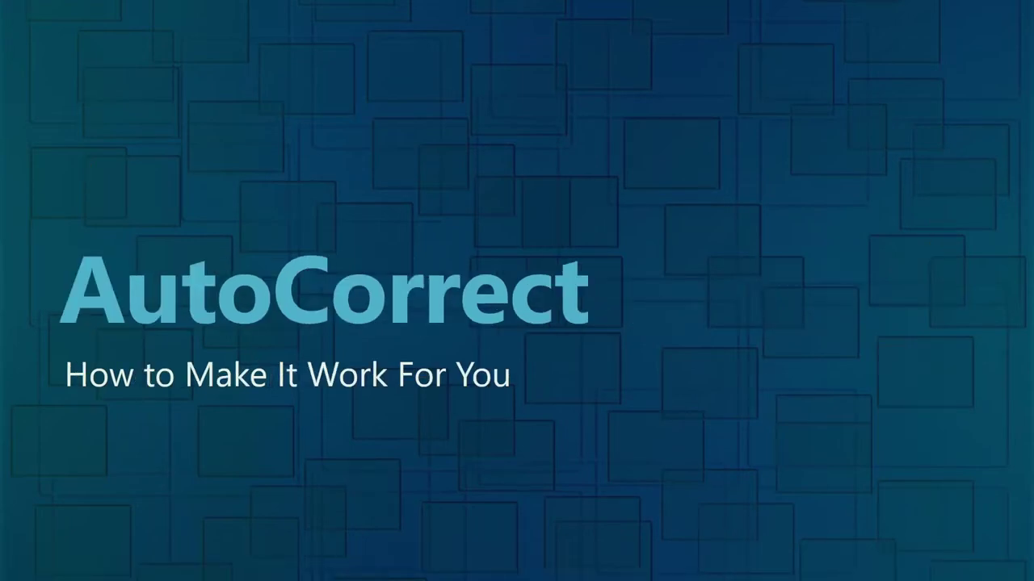
key(alt+Tab)
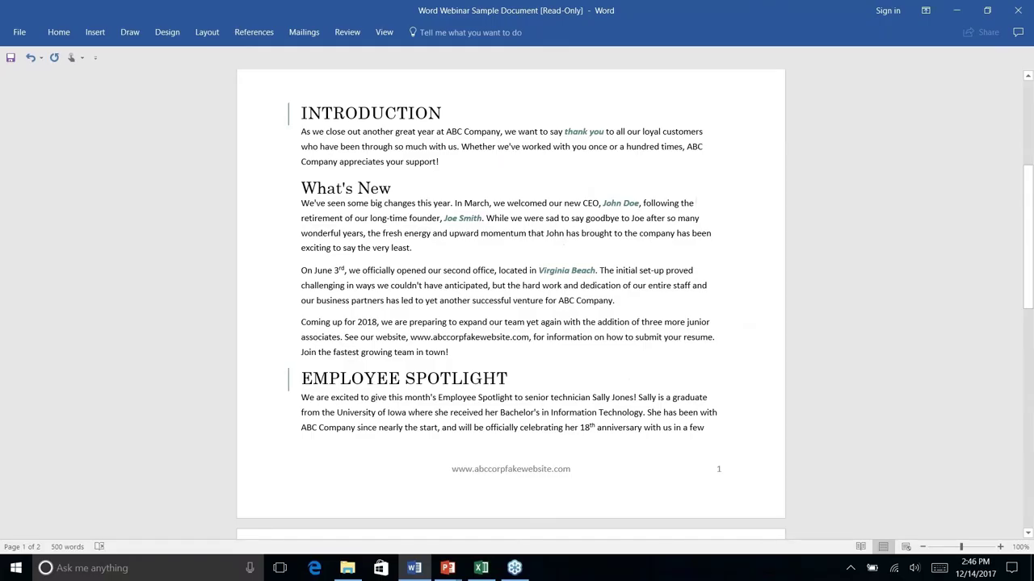
key(alt+Tab)
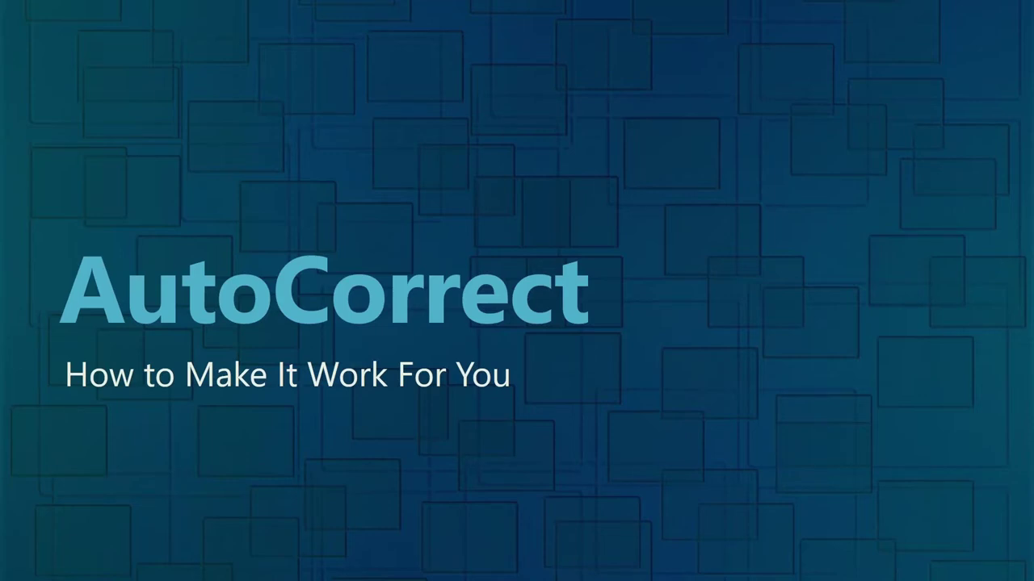
key(alt+Tab)
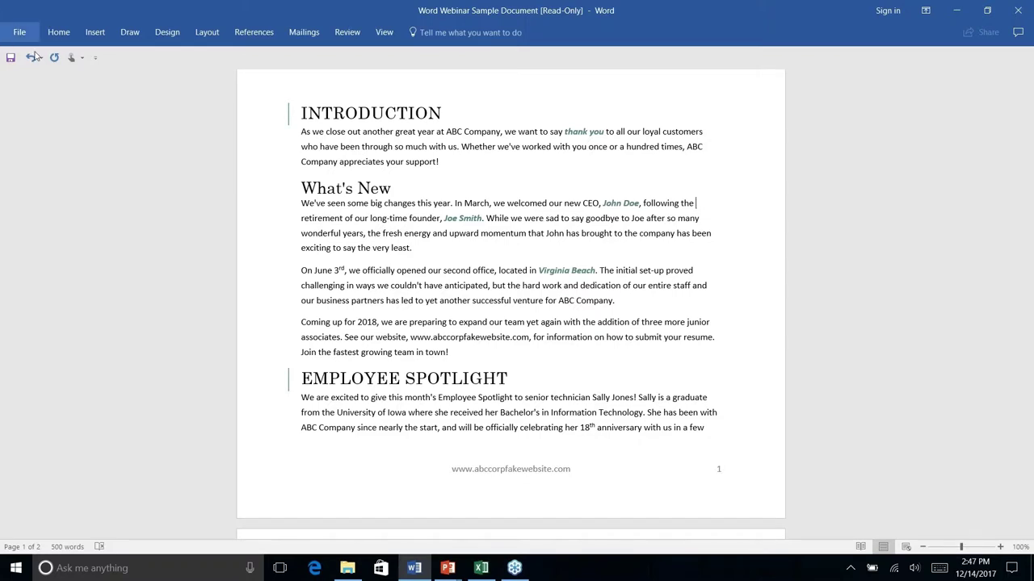
Step: Delete the letter p from "anticipated" in the second What's New paragraph to create a misspelling
click(407, 270)
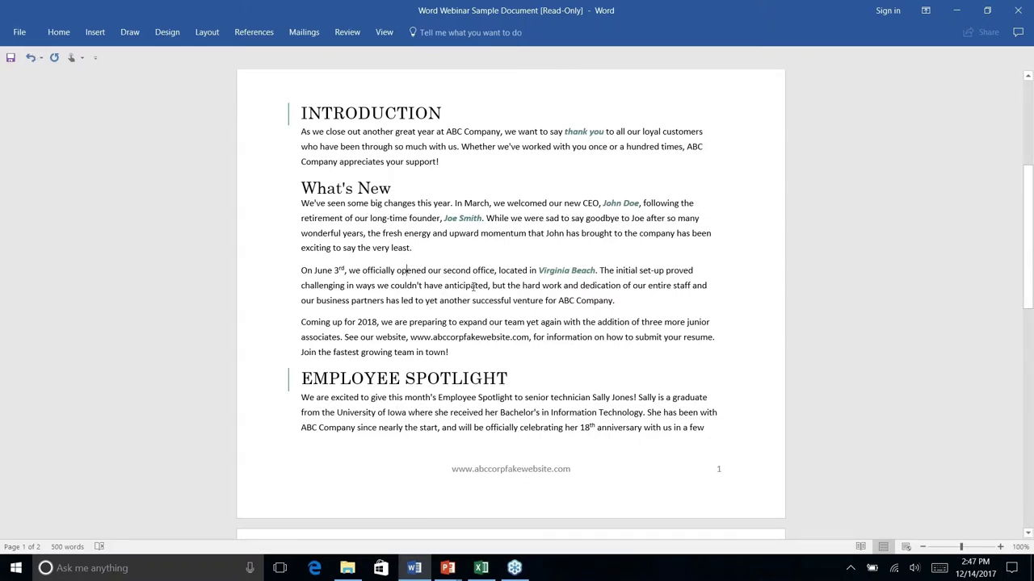
click(469, 288)
key(BackSpace)
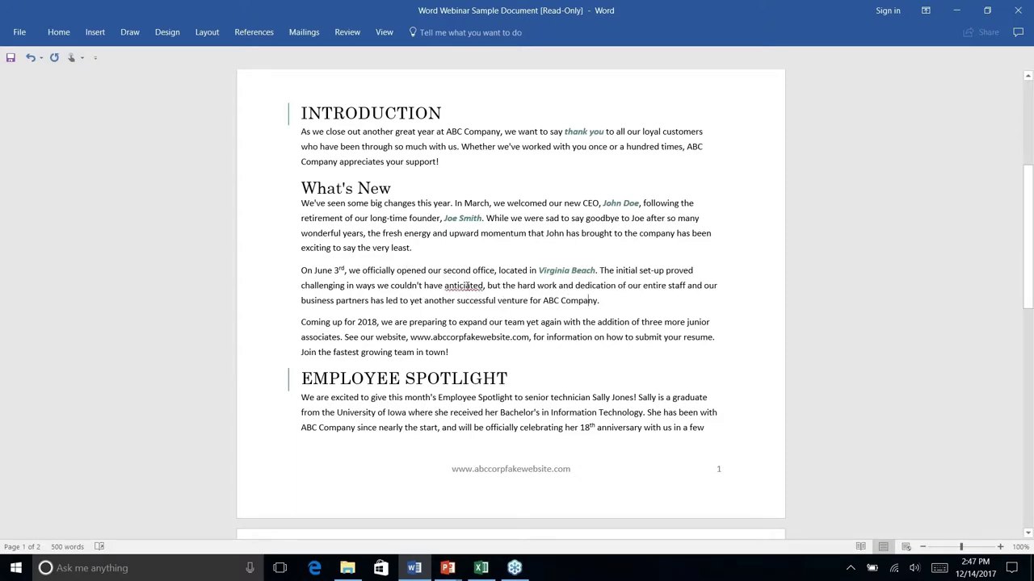
Step: Open the AutoCorrect options from the misspelled word's "anticipated" suggestion, and close them without changes
right_click(466, 286)
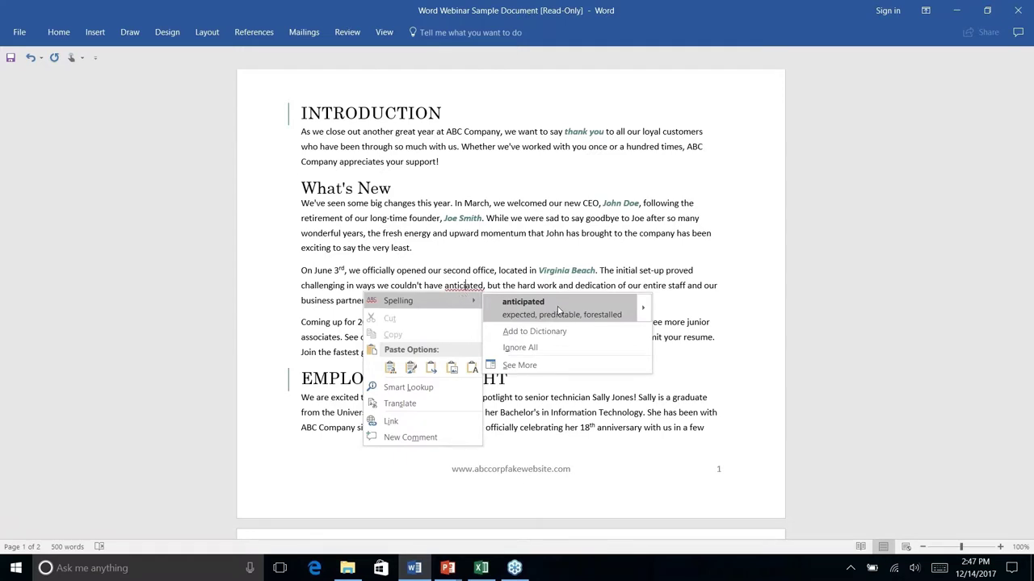
mouse_move(646, 311)
mouse_move(642, 309)
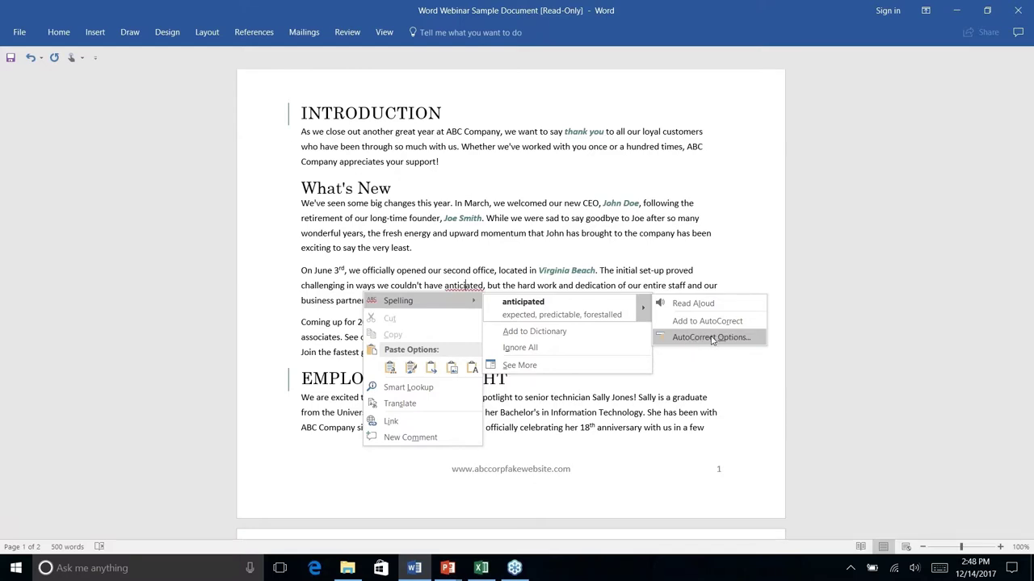
click(711, 340)
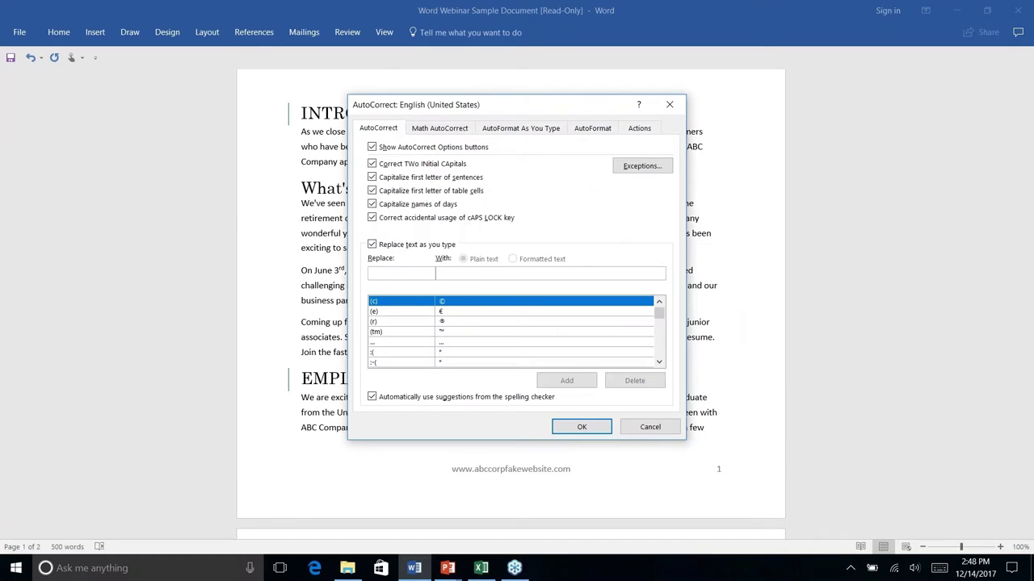
click(646, 431)
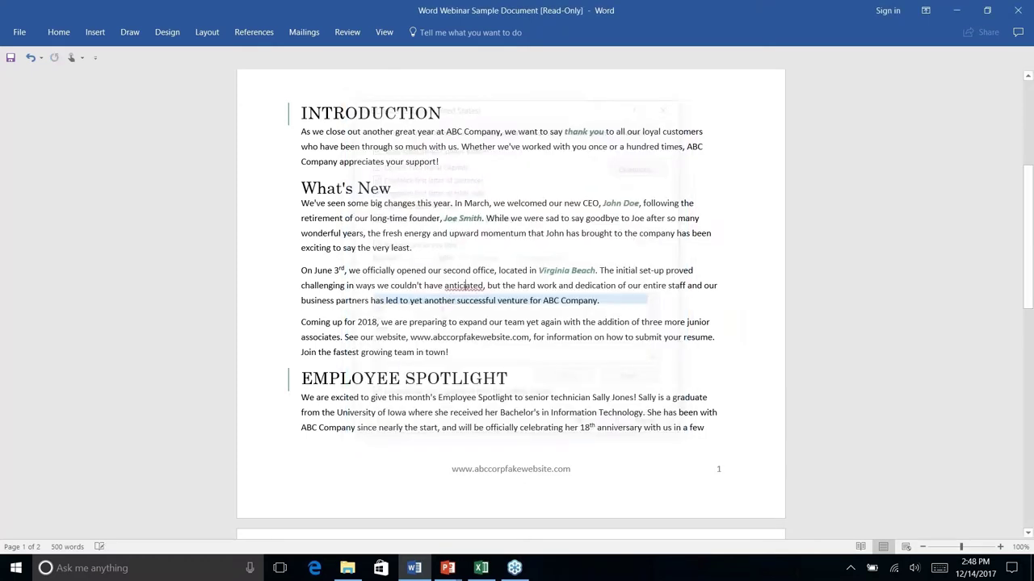
Step: Open the Proofing settings in Word Options and examine the spelling and grammar correction settings
click(20, 32)
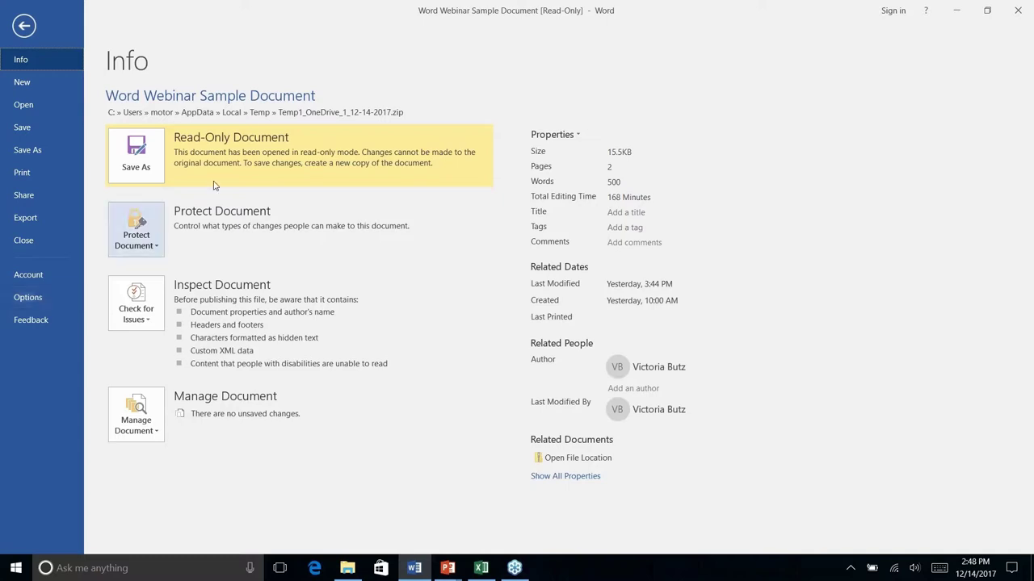
click(27, 298)
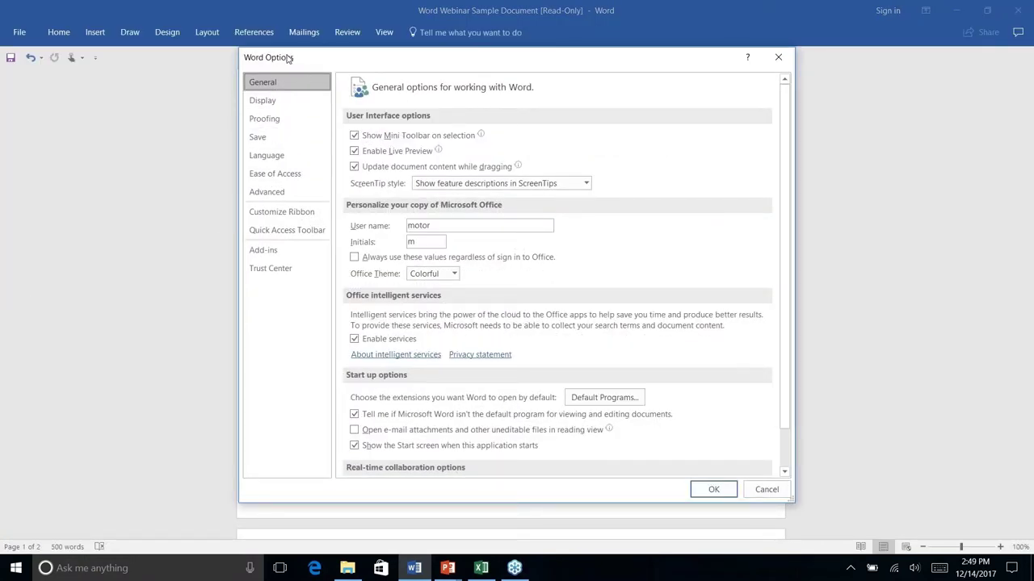
click(271, 120)
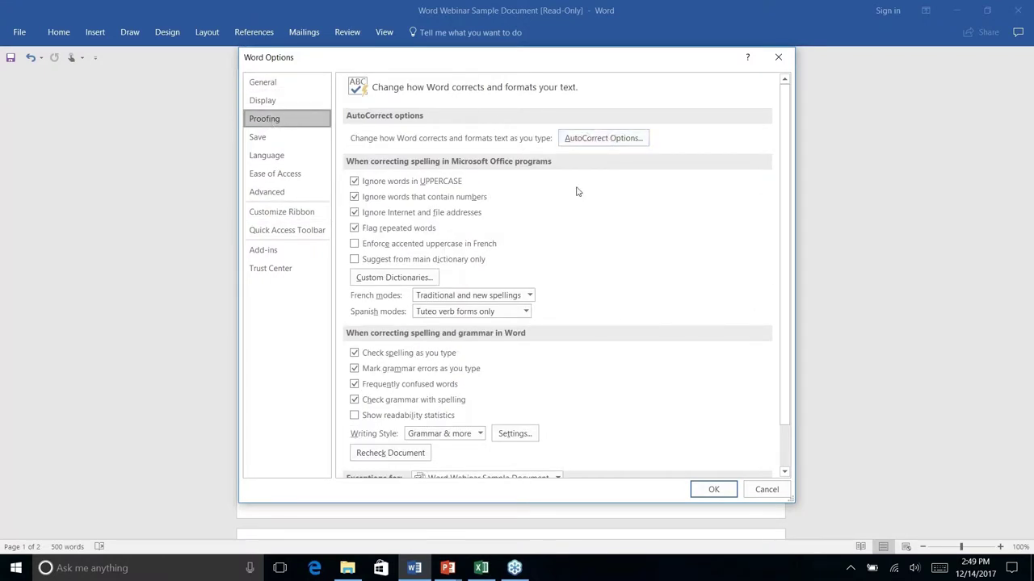
scroll(590, 194, down, 2)
scroll(589, 194, up, 2)
scroll(557, 204, down, 2)
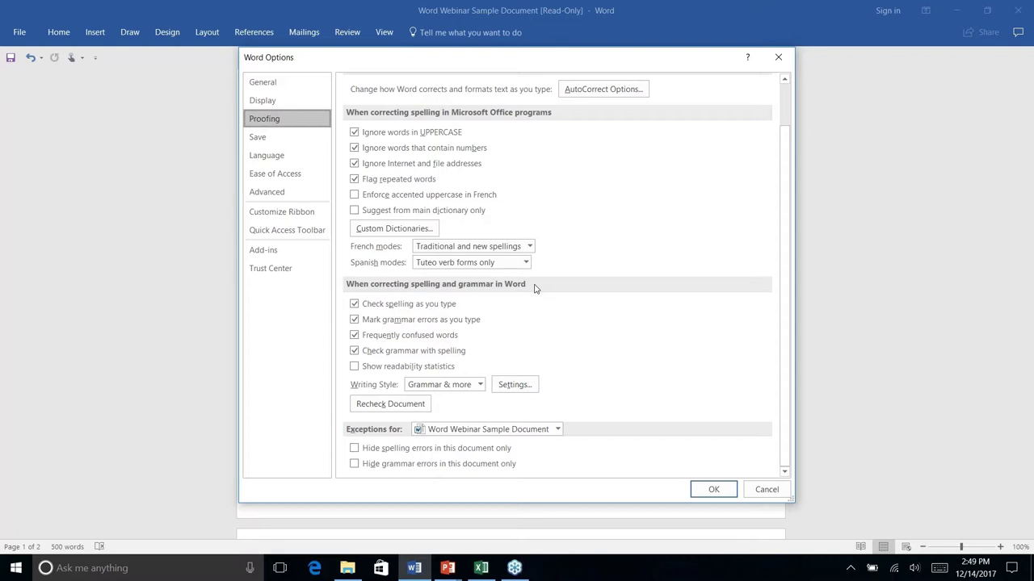
scroll(534, 289, up, 2)
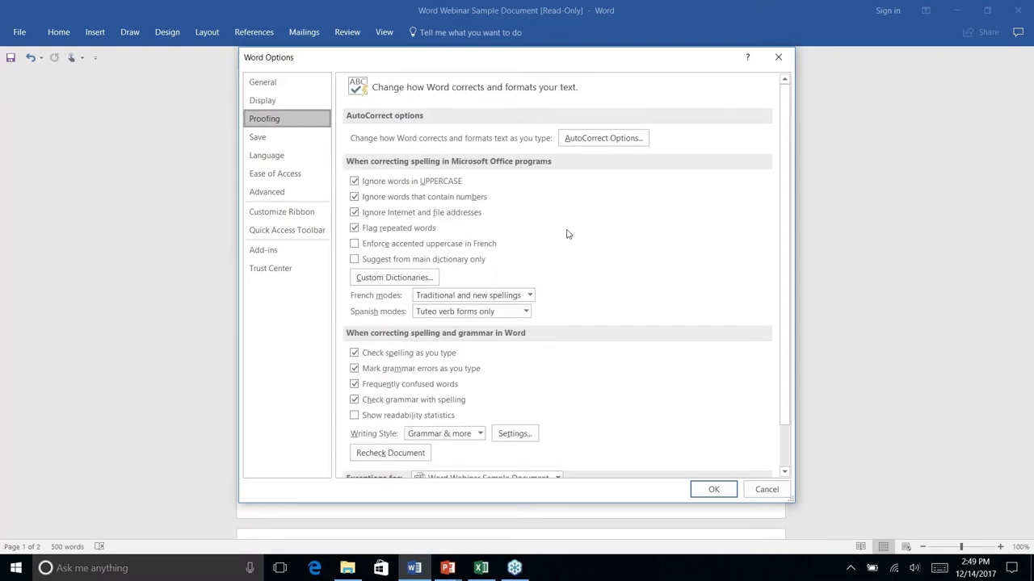
Step: Open AutoCorrect Options from the Proofing settings and examine the replace-as-you-type entries
click(621, 140)
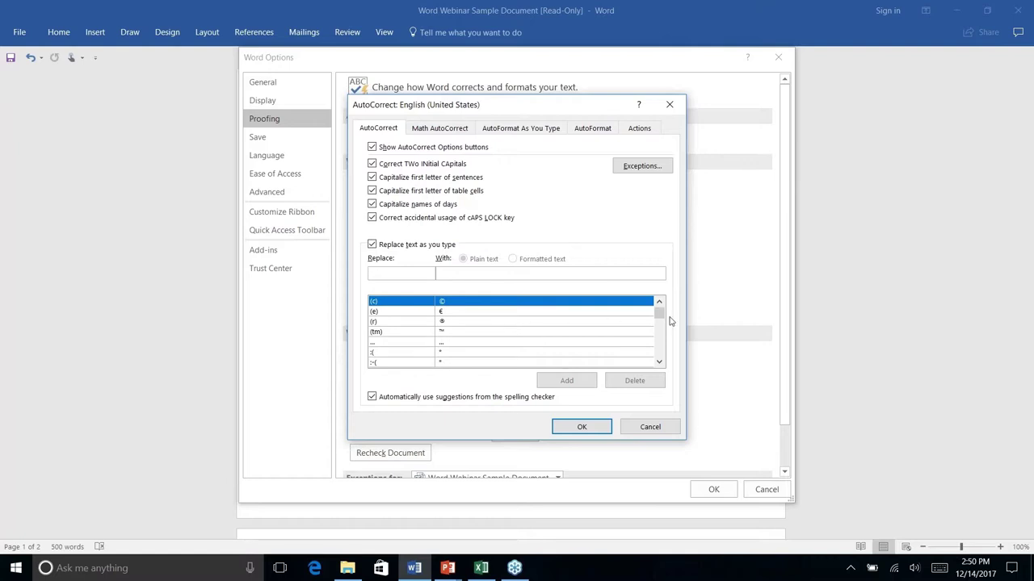
drag(659, 315, 659, 329)
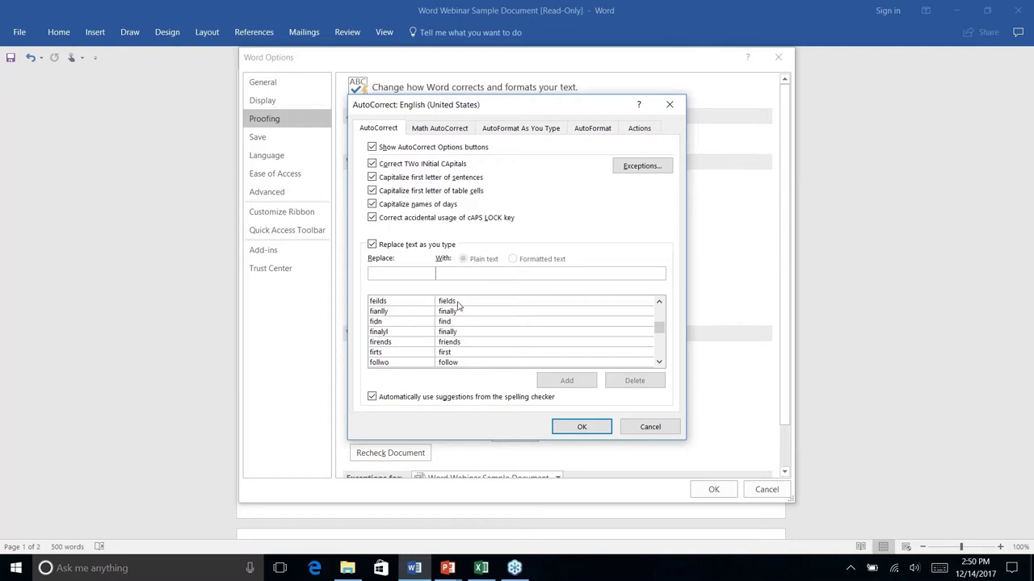
click(387, 275)
Step: Examine the AutoCorrect exceptions for other corrections, first letters and initial caps, and close them without changes
click(635, 167)
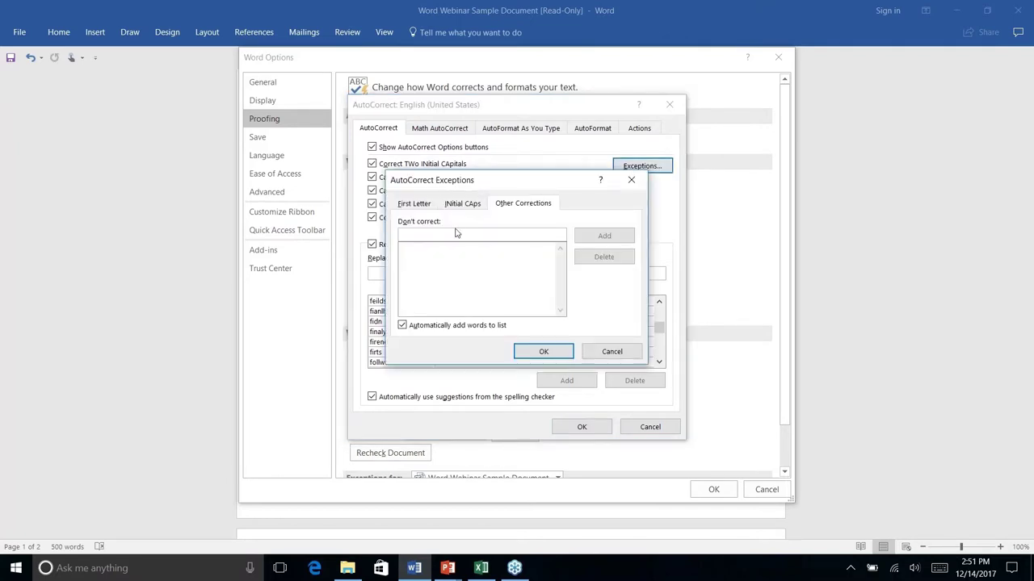
click(456, 235)
click(418, 206)
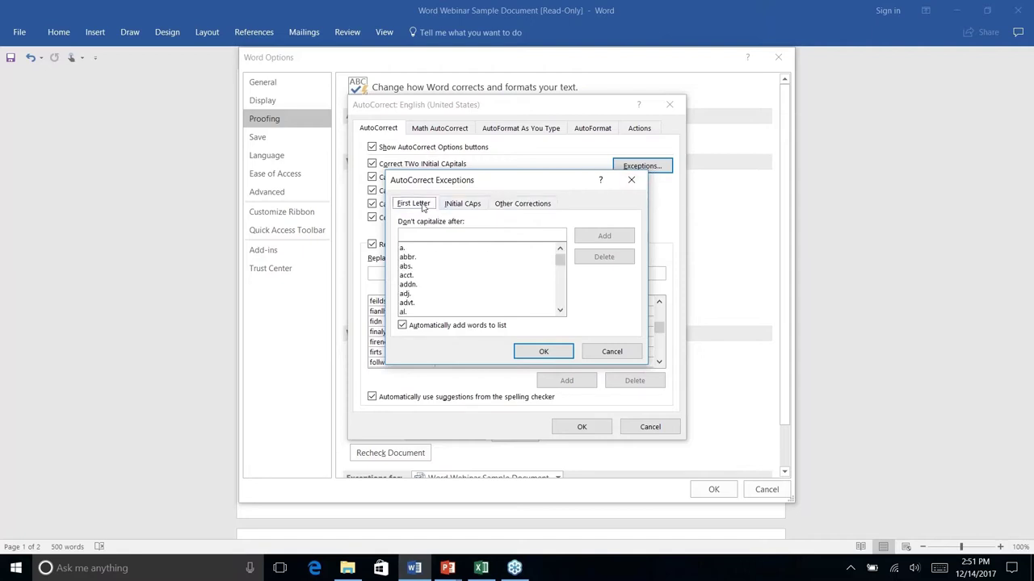
click(462, 206)
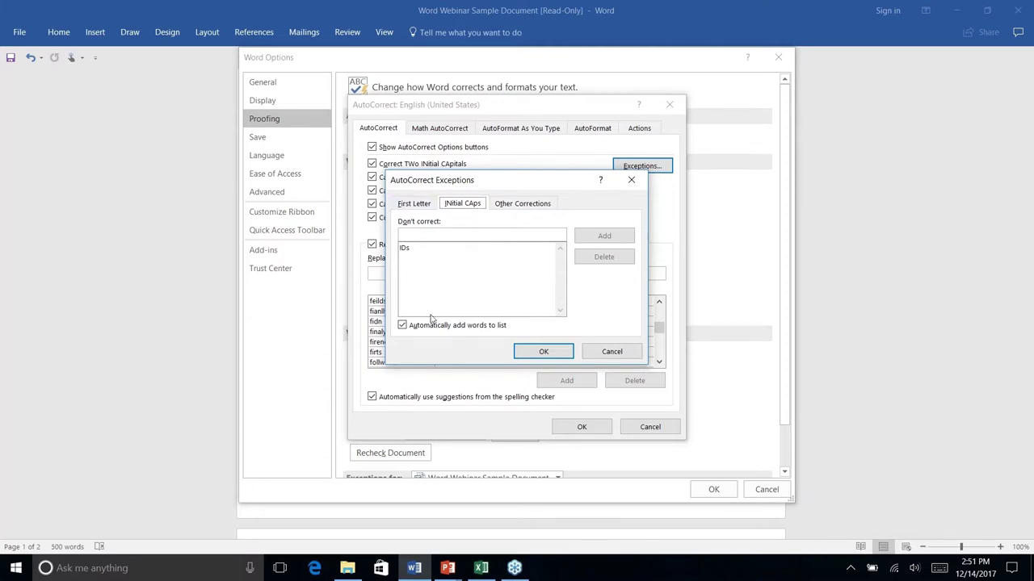
click(611, 352)
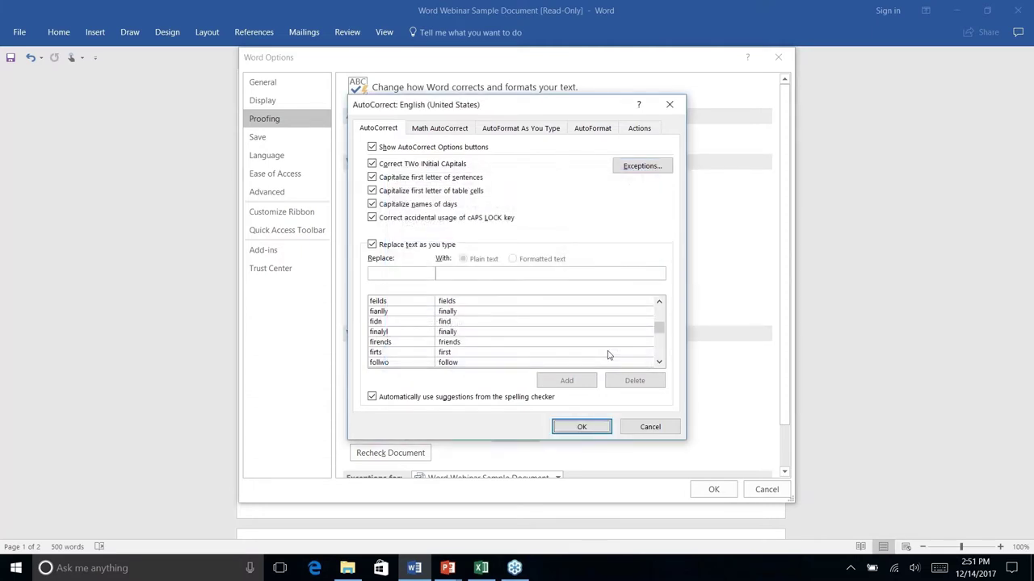
Step: Examine the AutoFormat As You Type settings, and close AutoCorrect and Word Options without changes
click(522, 131)
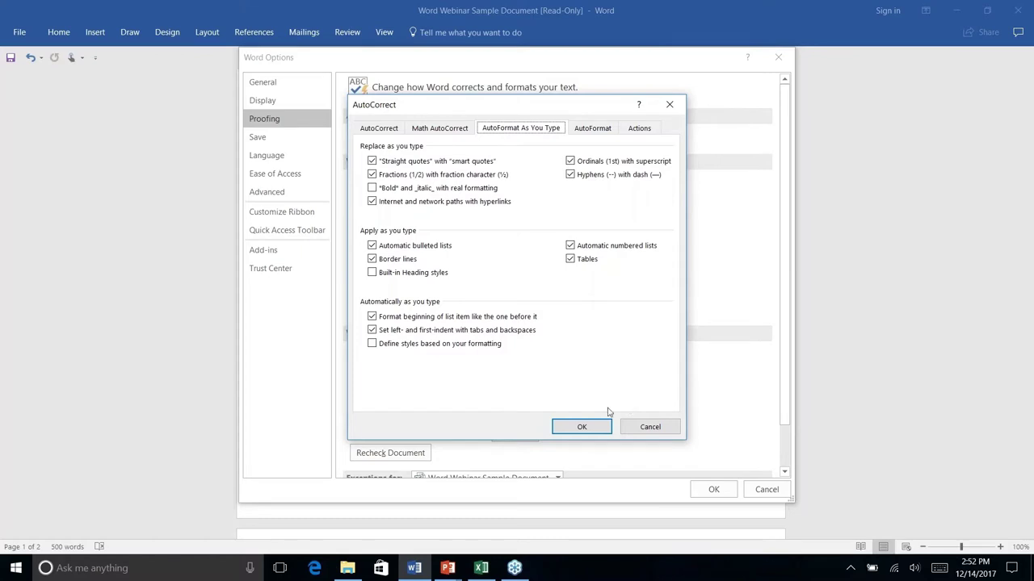
click(651, 428)
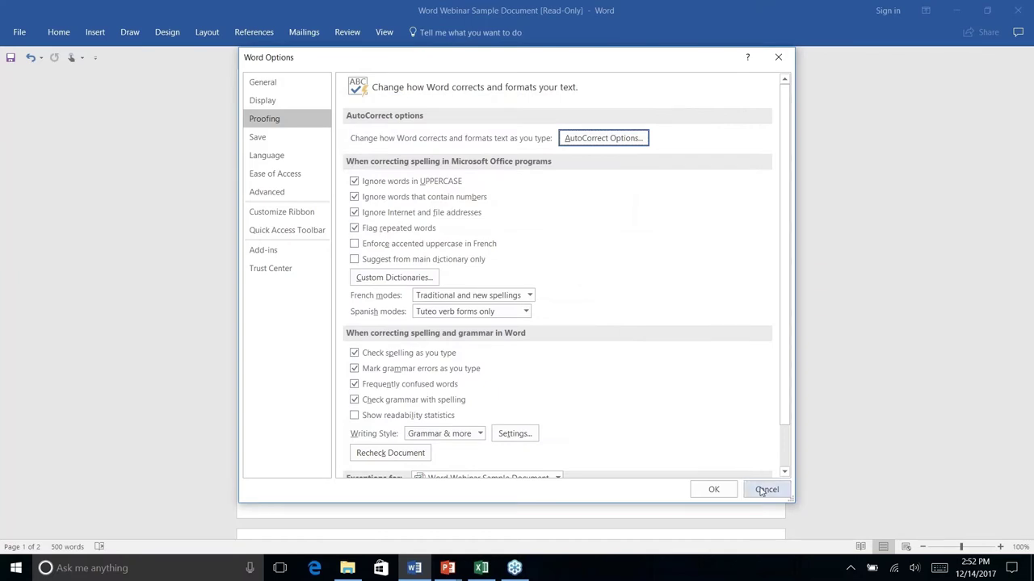
click(764, 490)
Step: Apply the Normal style to the feedback e-mail address at the end of the How Are We Doing? section
scroll(525, 307, down, 1)
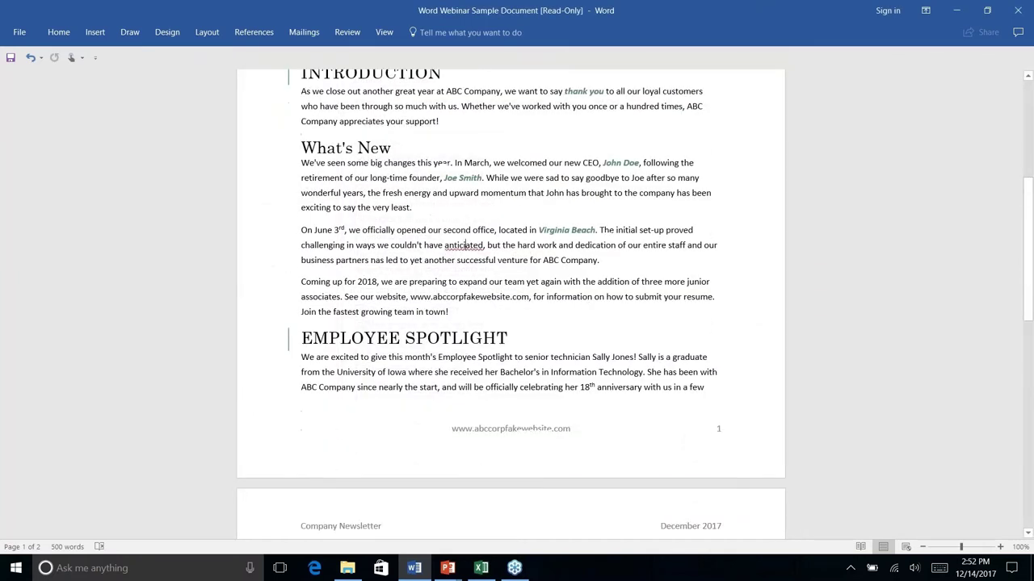
scroll(465, 244, down, 14)
scroll(586, 348, up, 2)
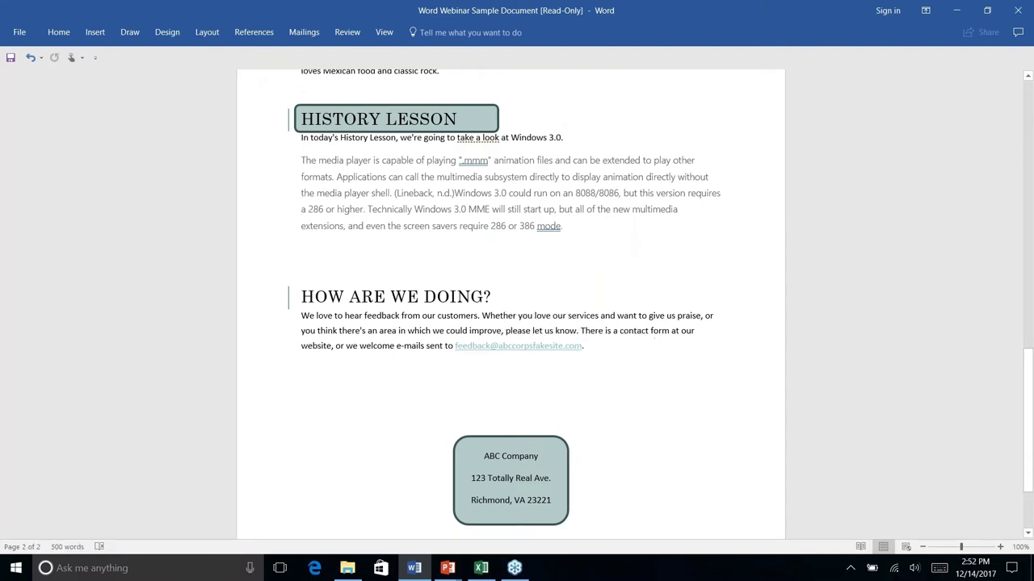
click(57, 33)
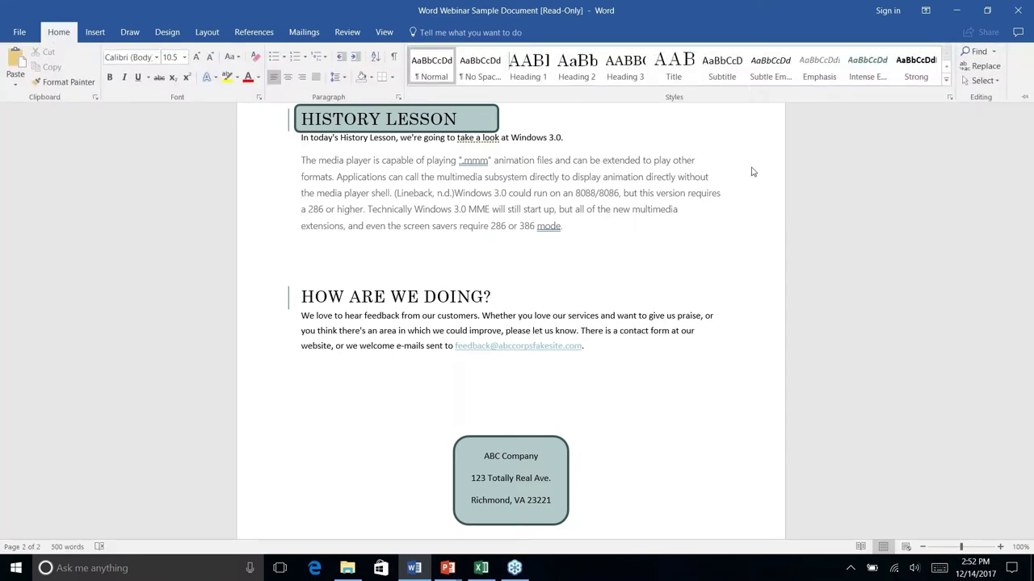
right_click(585, 348)
key(Escape)
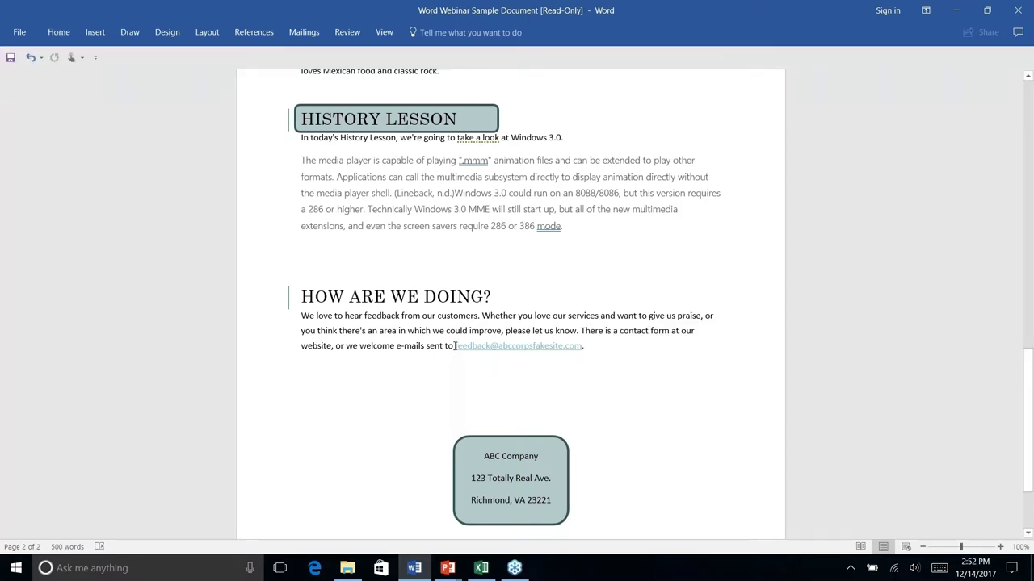
click(455, 346)
drag(454, 346, 526, 345)
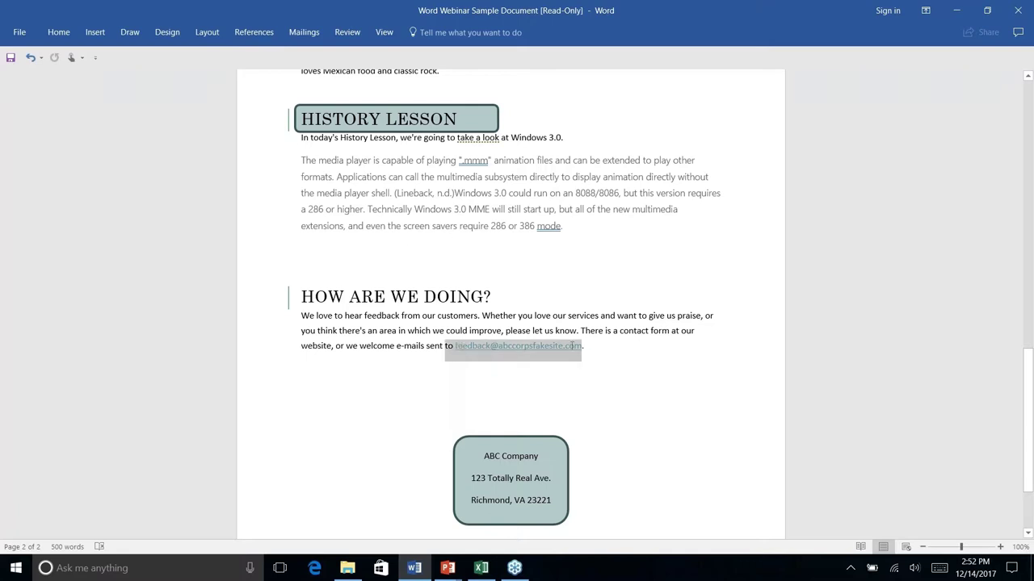
click(630, 362)
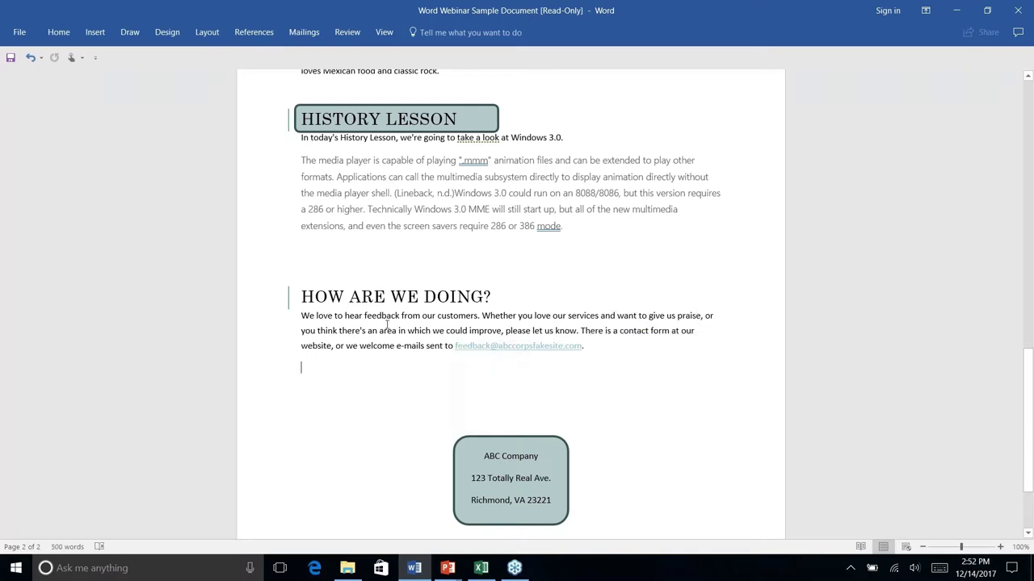
drag(454, 348, 588, 348)
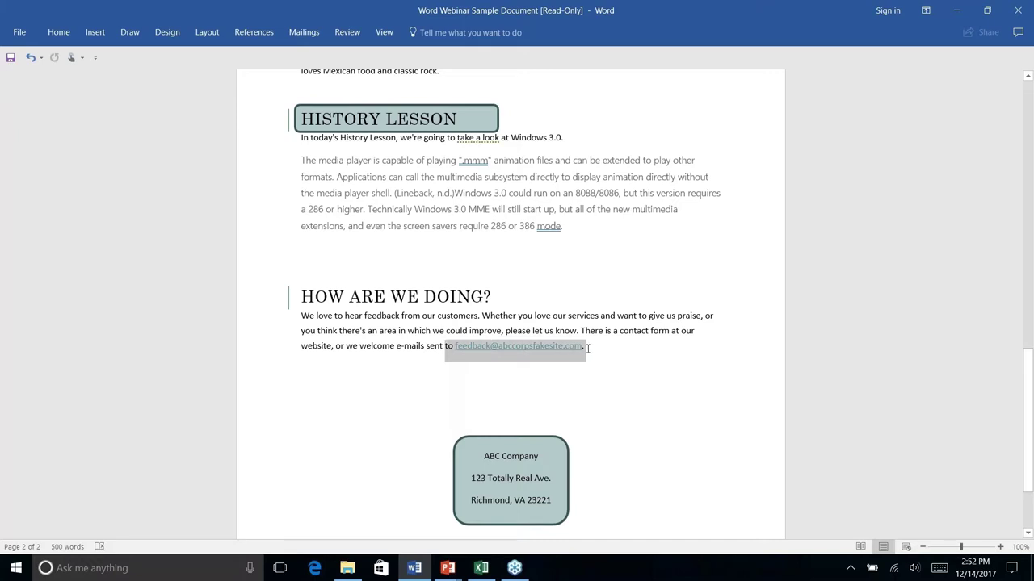
click(59, 34)
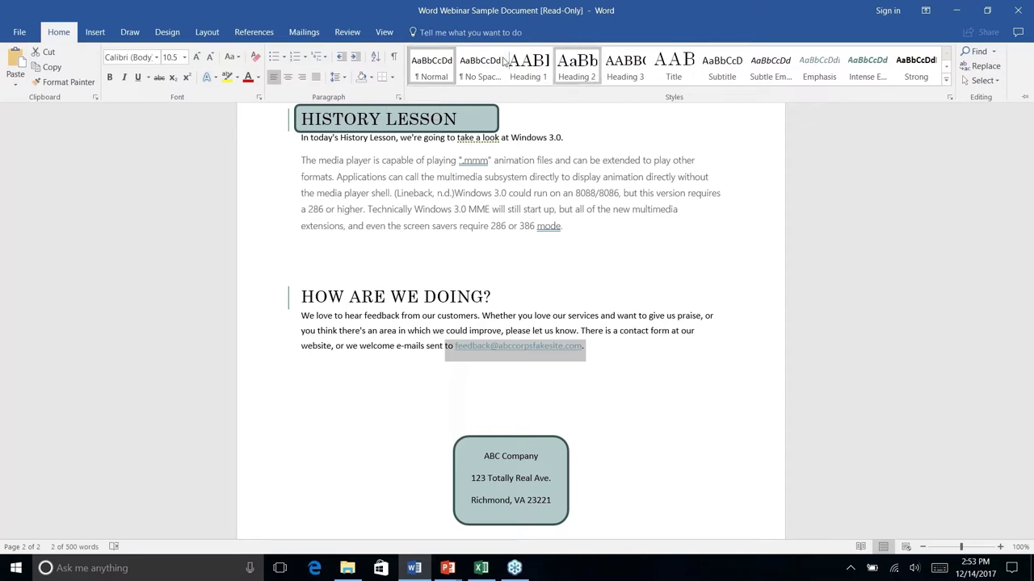
click(436, 65)
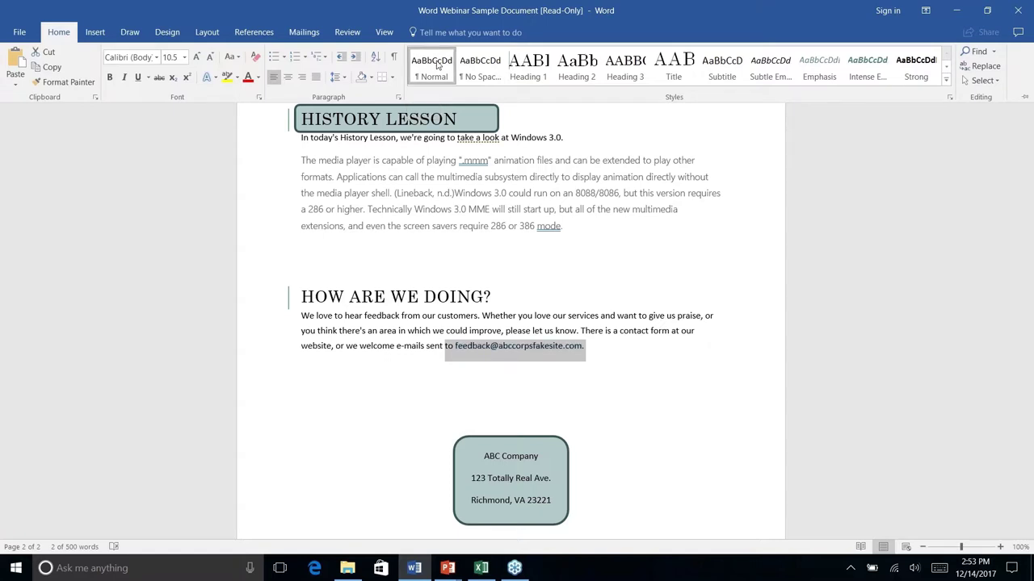
key(ctrl+F1)
right_click(601, 351)
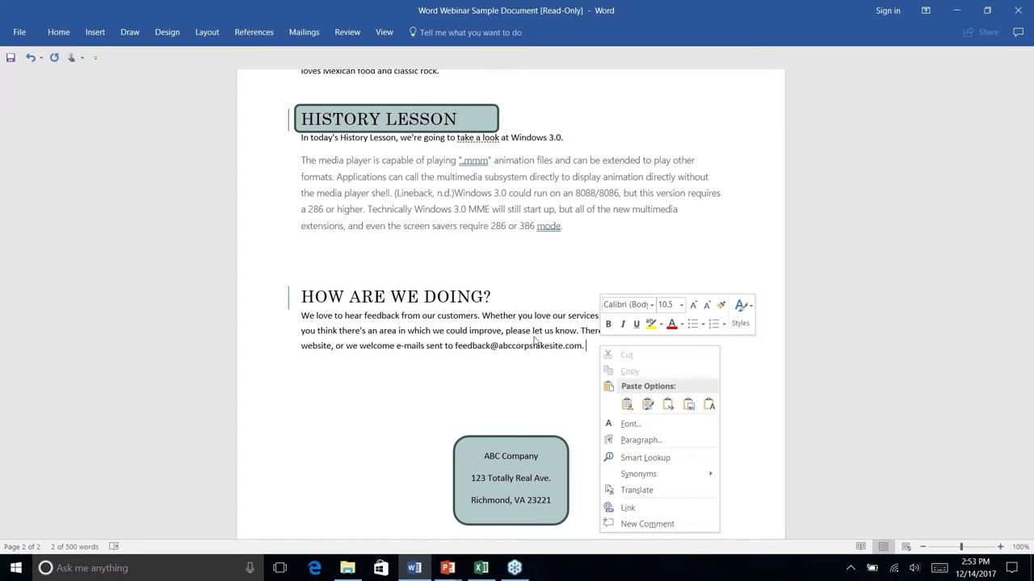
key(Escape)
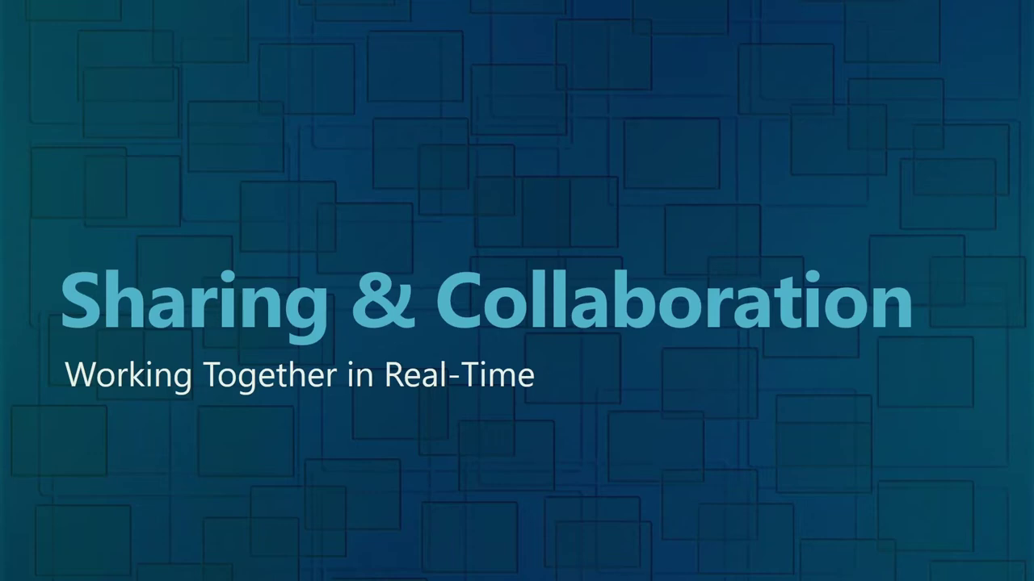
Step: Switch back to the newsletter in Word, bring up the Save As dialog for the read-only document, and cancel without saving
key(alt+Tab)
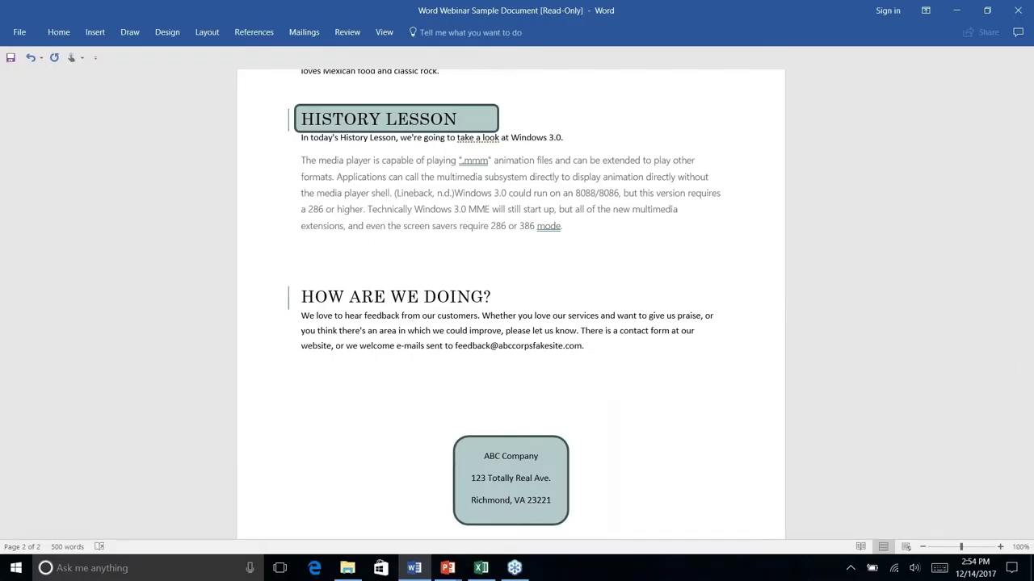
scroll(511, 307, down, 2)
scroll(510, 307, down, 1)
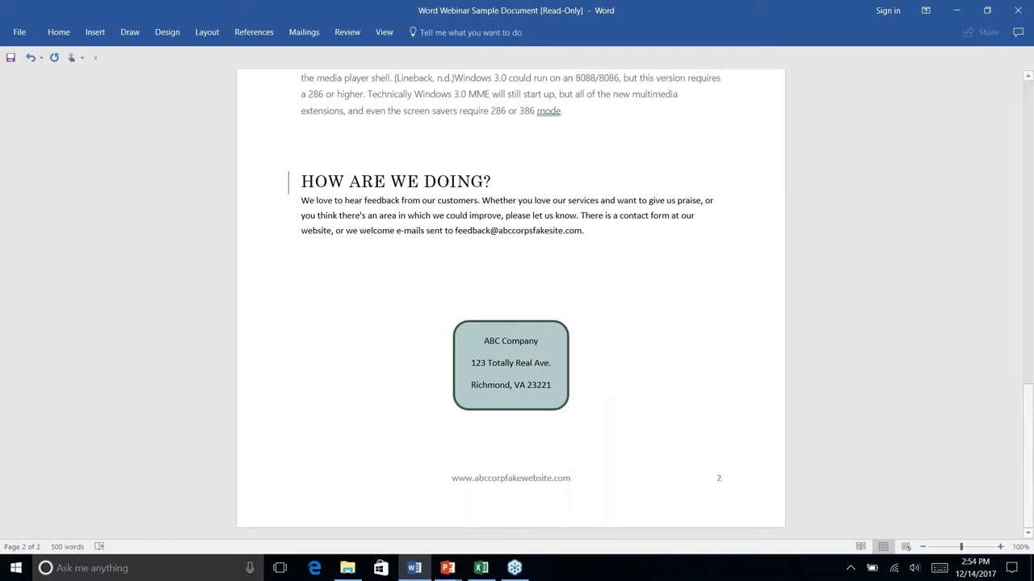
click(21, 31)
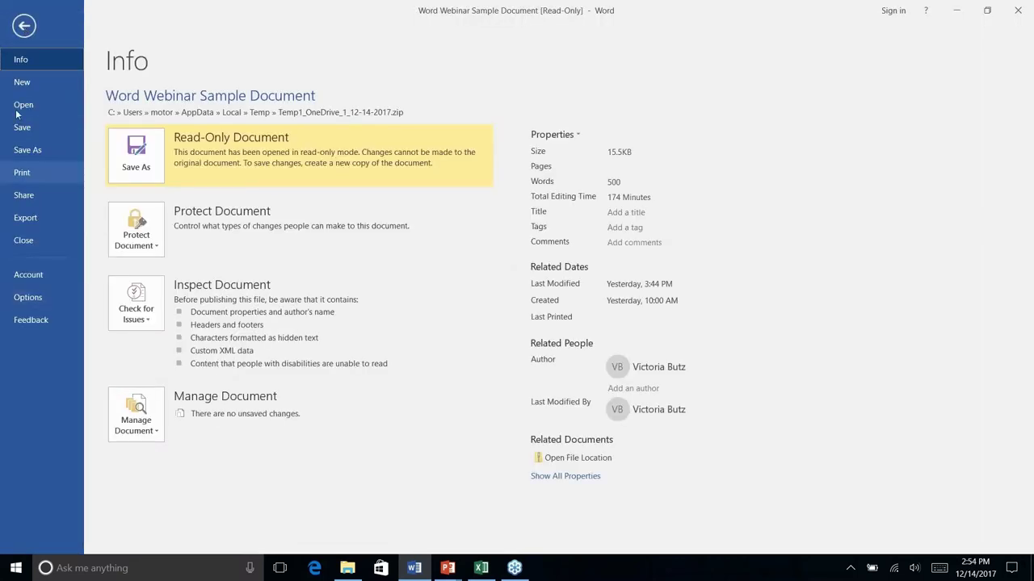
click(23, 27)
click(21, 32)
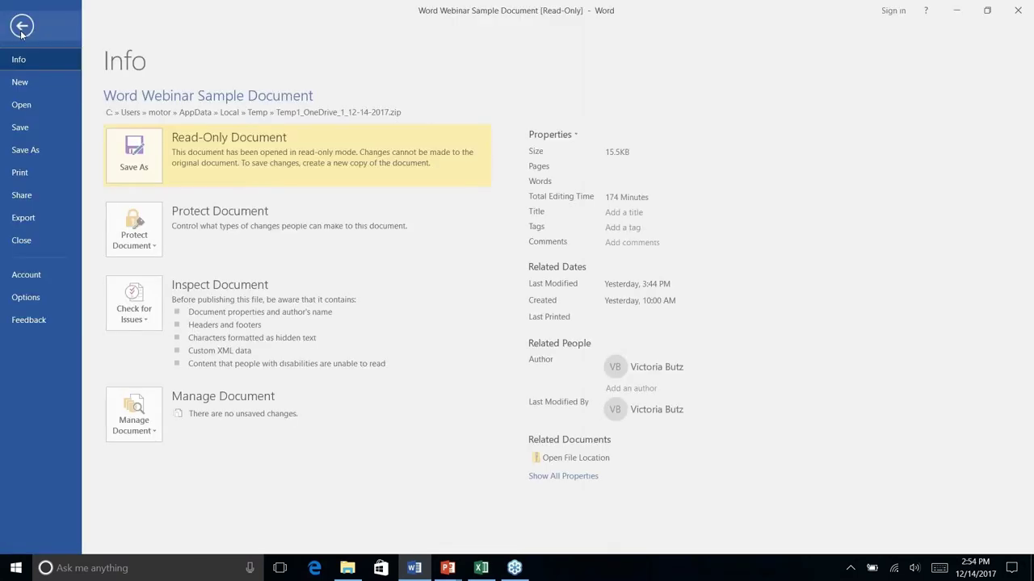
click(23, 128)
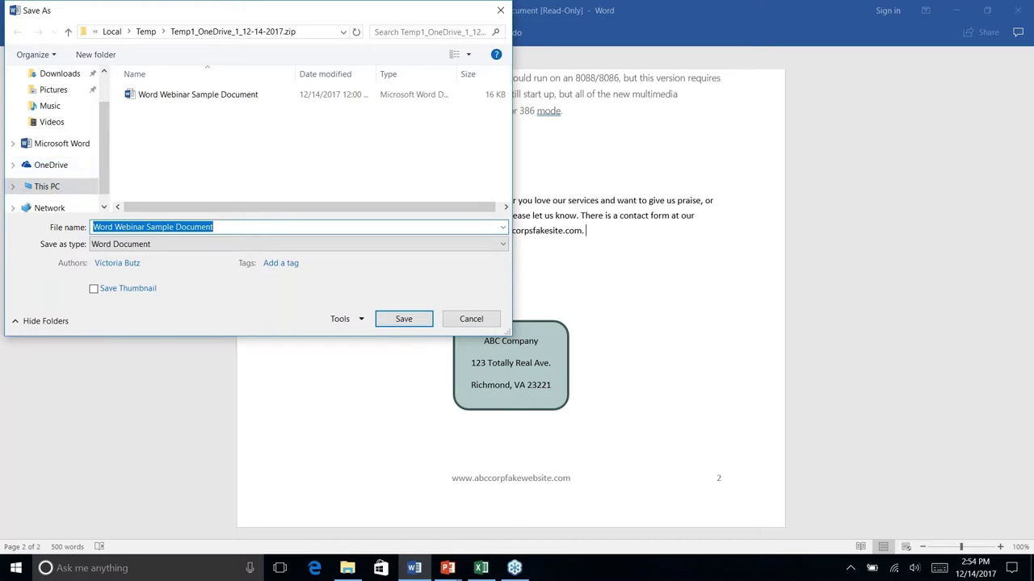
click(470, 319)
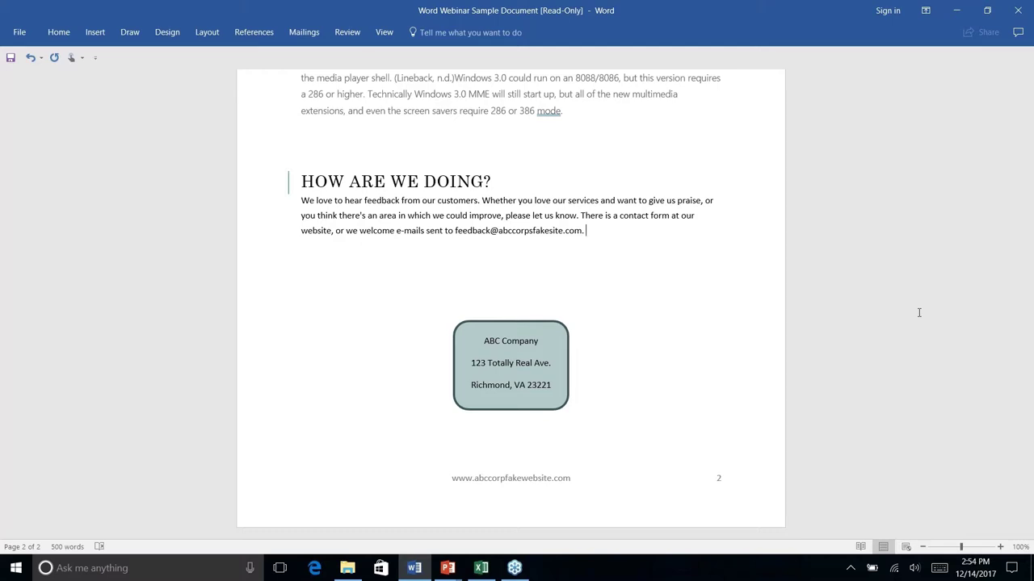
scroll(919, 312, up, 5)
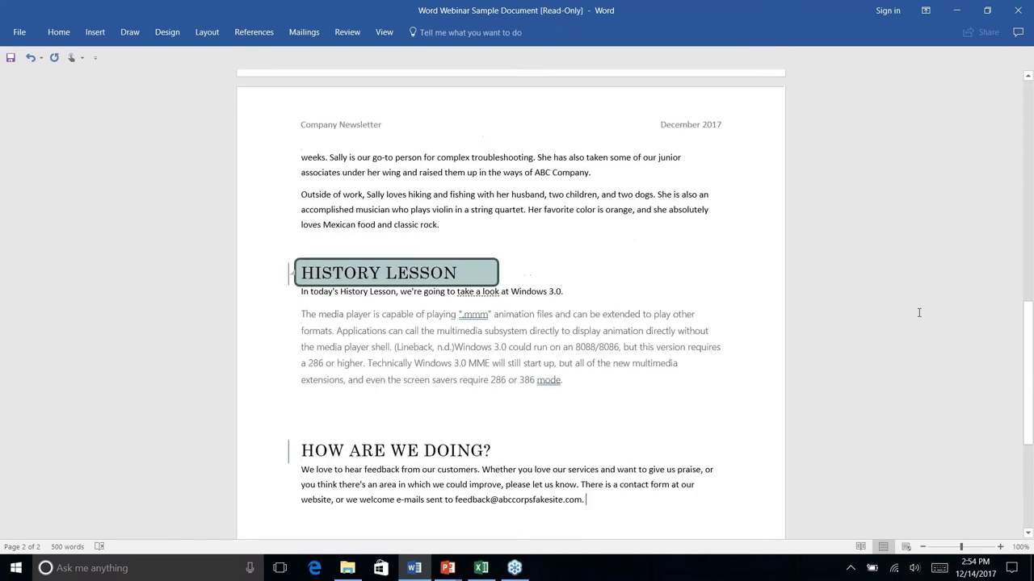
scroll(920, 313, down, 1)
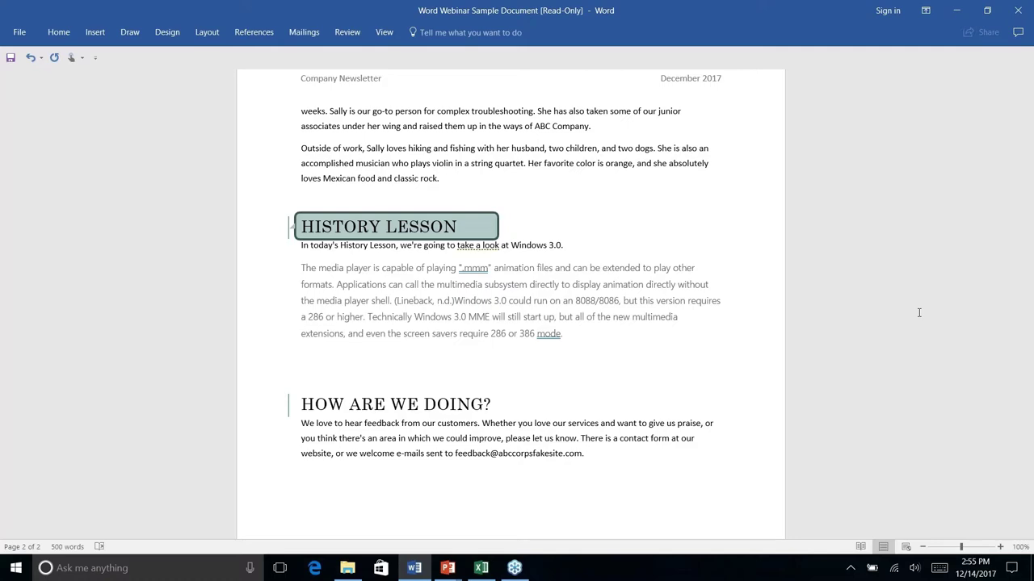
key(alt+Tab)
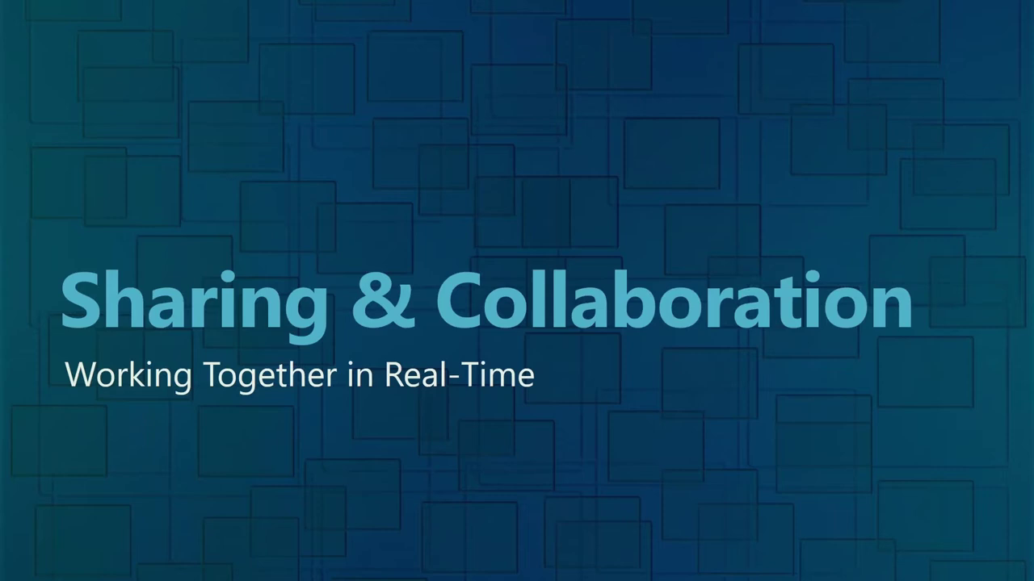
key(Right)
key(alt+Tab)
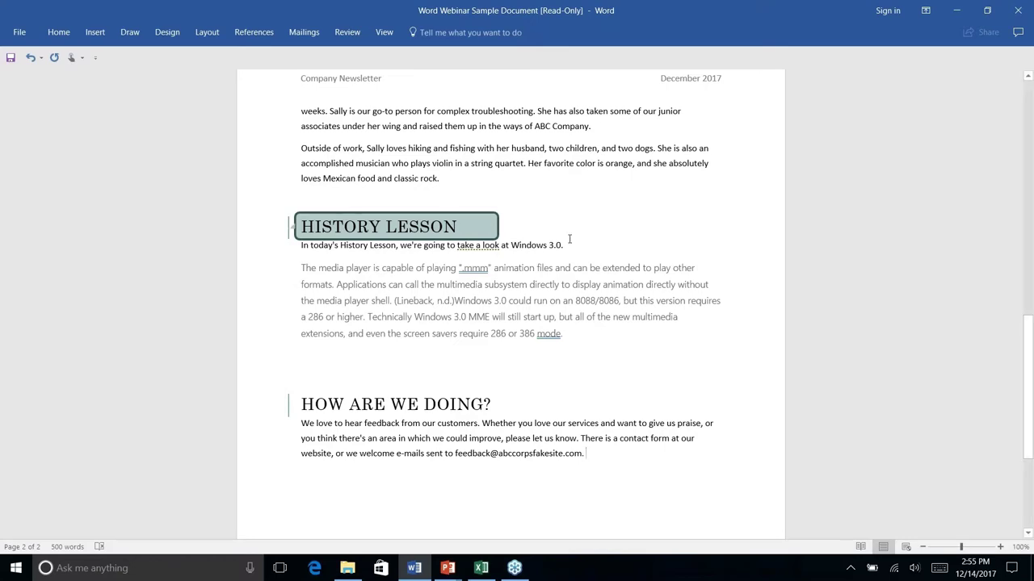
Step: Examine the newsletter's page flow from the title and contents through the Introduction, What's New and Employee Spotlight sections
scroll(570, 239, up, 15)
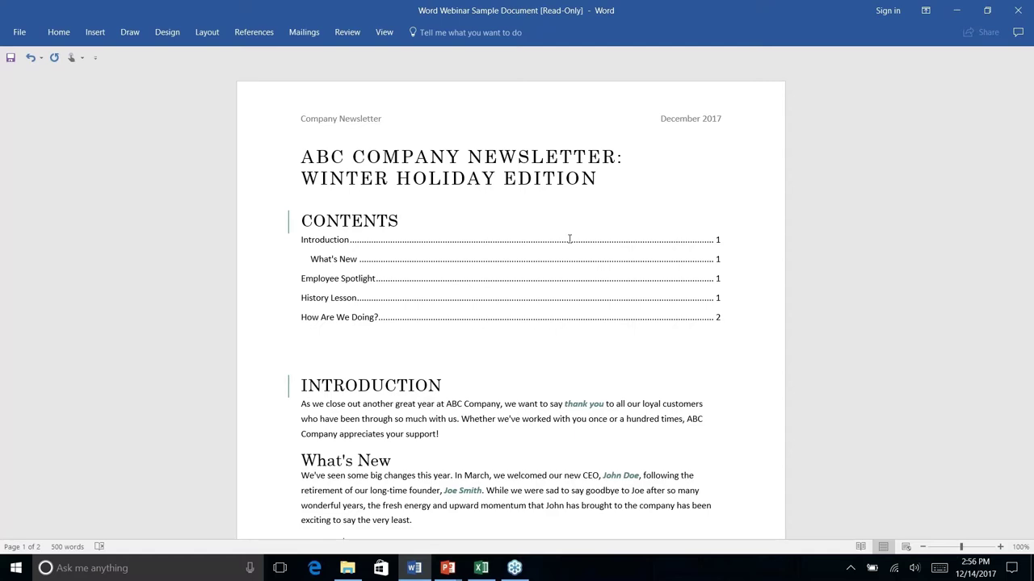
scroll(570, 239, down, 12)
scroll(569, 239, up, 10)
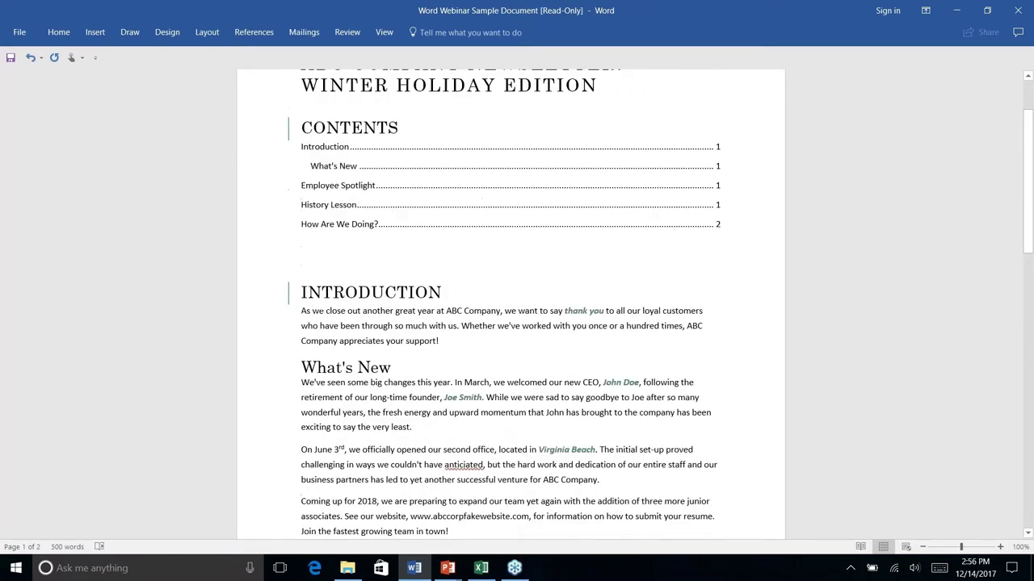
scroll(510, 299, up, 2)
scroll(510, 299, down, 5)
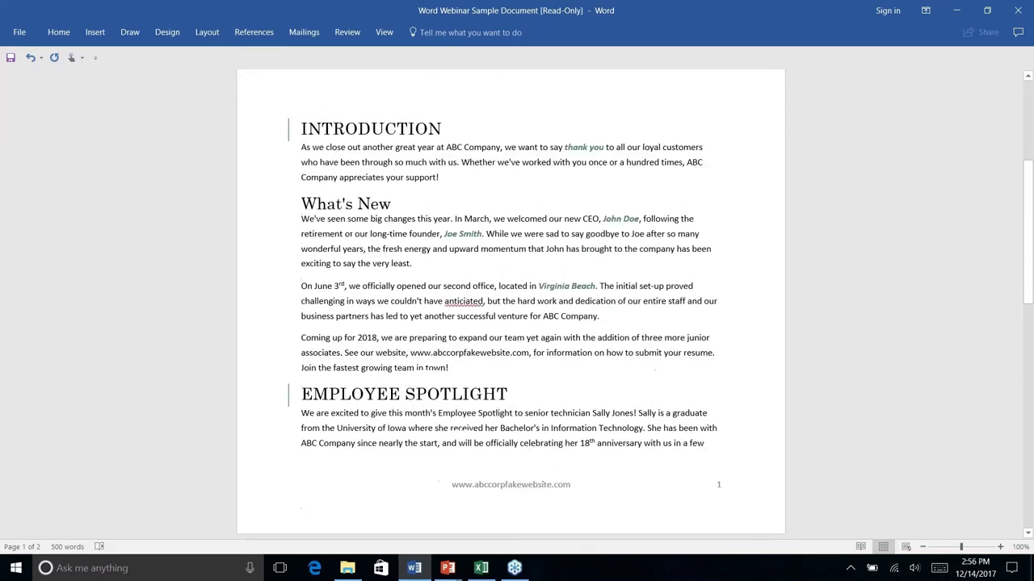
scroll(510, 299, down, 4)
scroll(511, 299, up, 9)
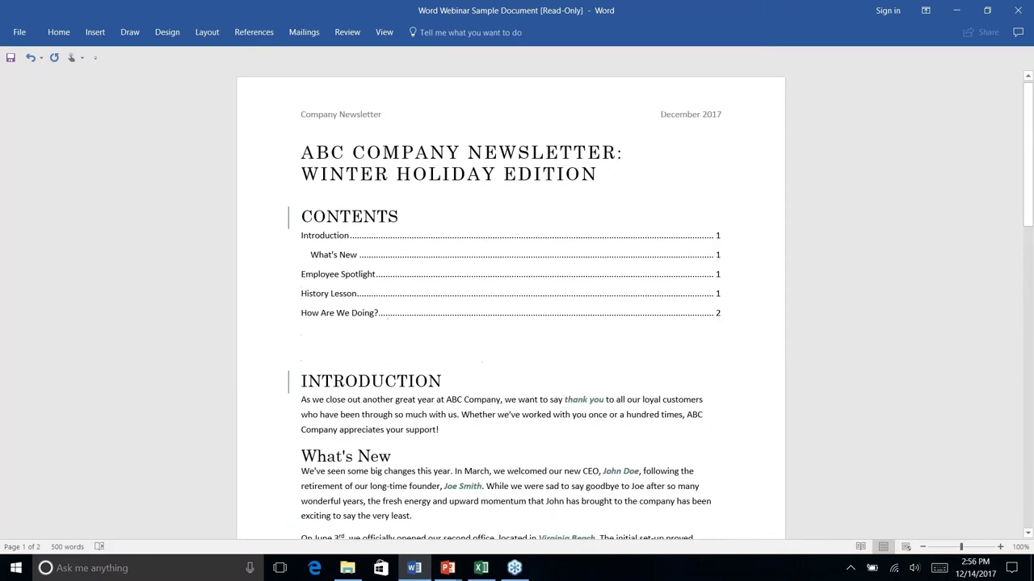
scroll(508, 378, down, 5)
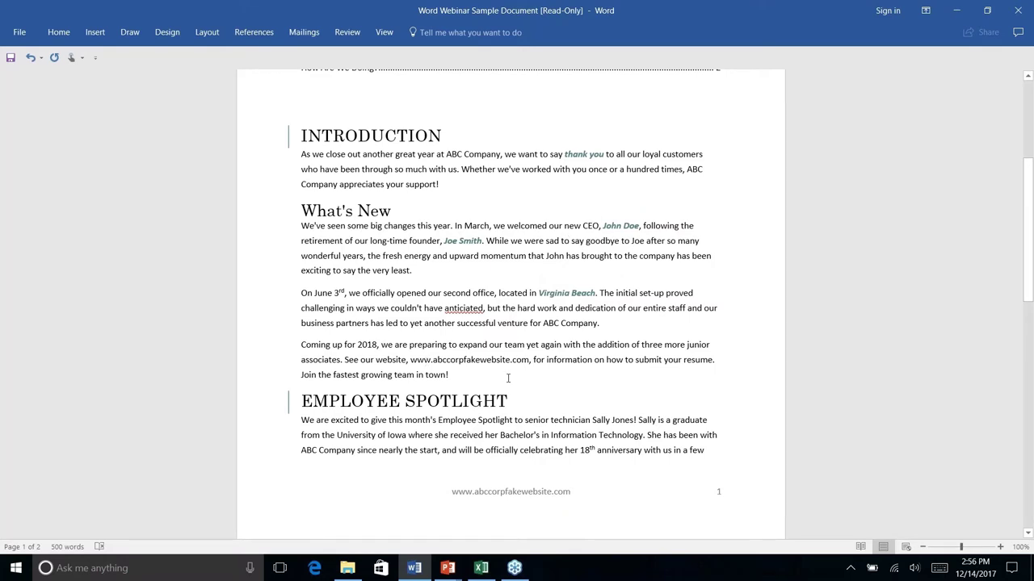
Step: Insert a Next Page section break at the end of the What's New section, just before the Employee Spotlight heading
click(472, 374)
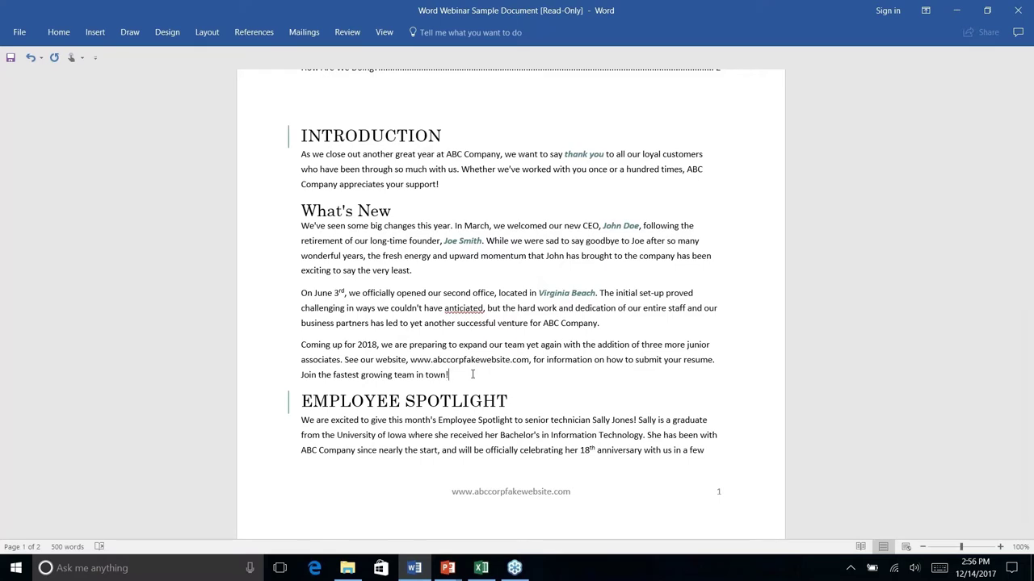
click(95, 33)
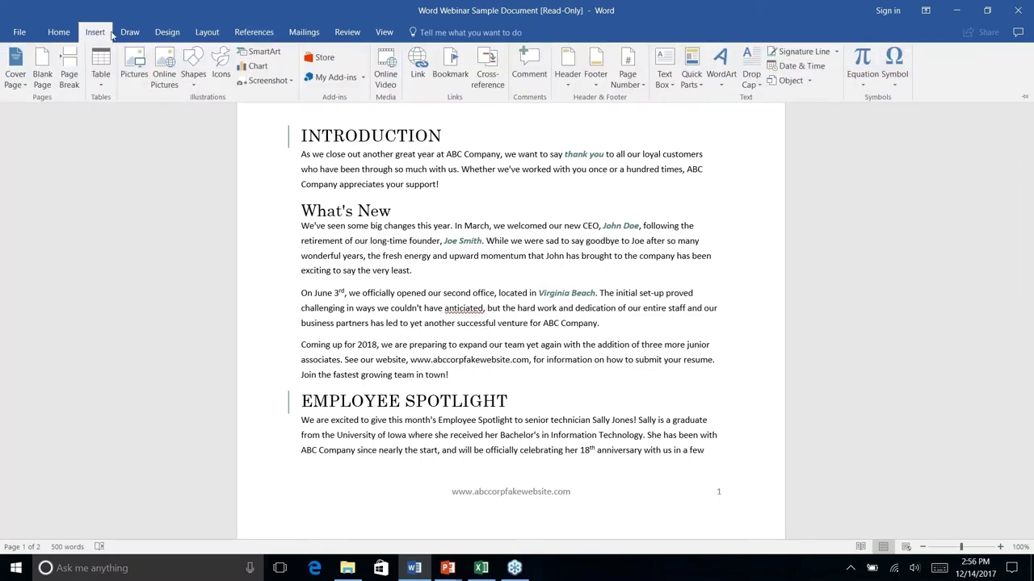
click(130, 33)
click(169, 33)
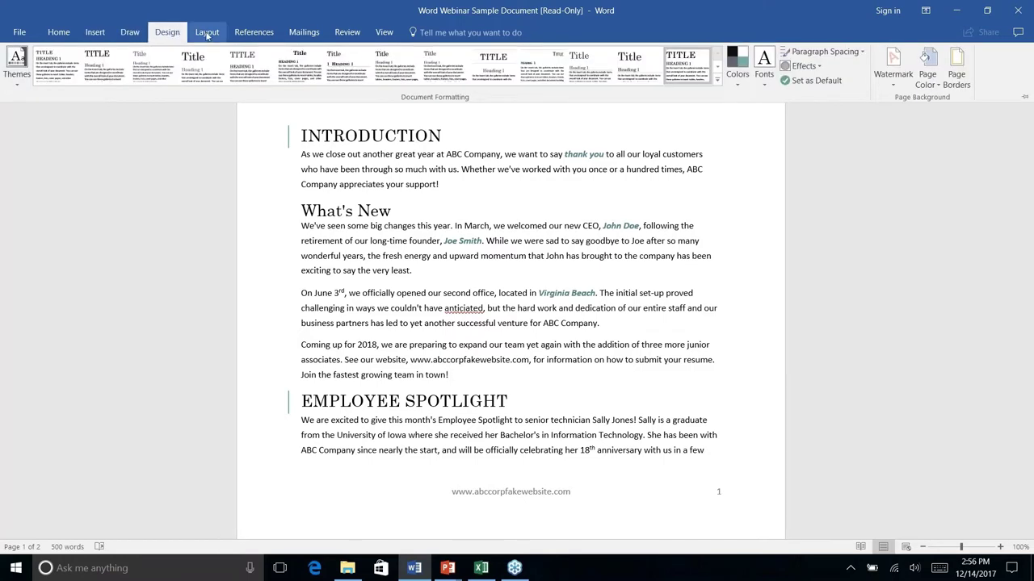
click(207, 33)
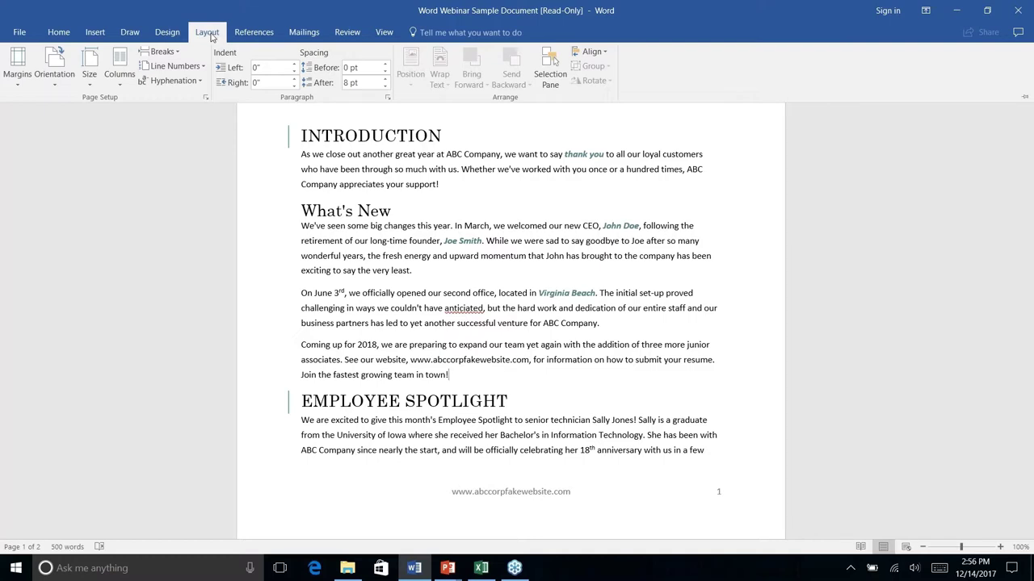
click(453, 375)
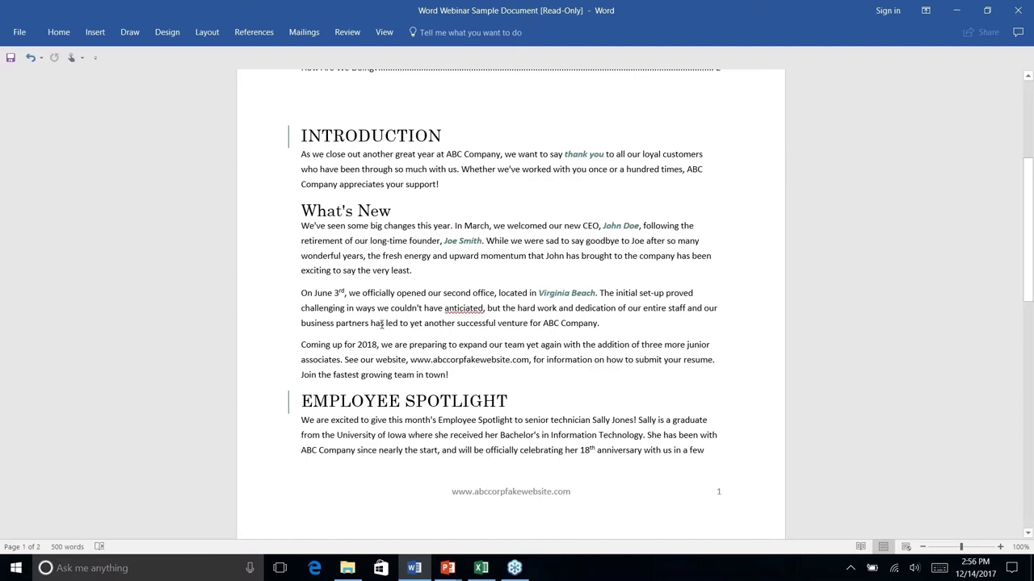
scroll(524, 401, up, 1)
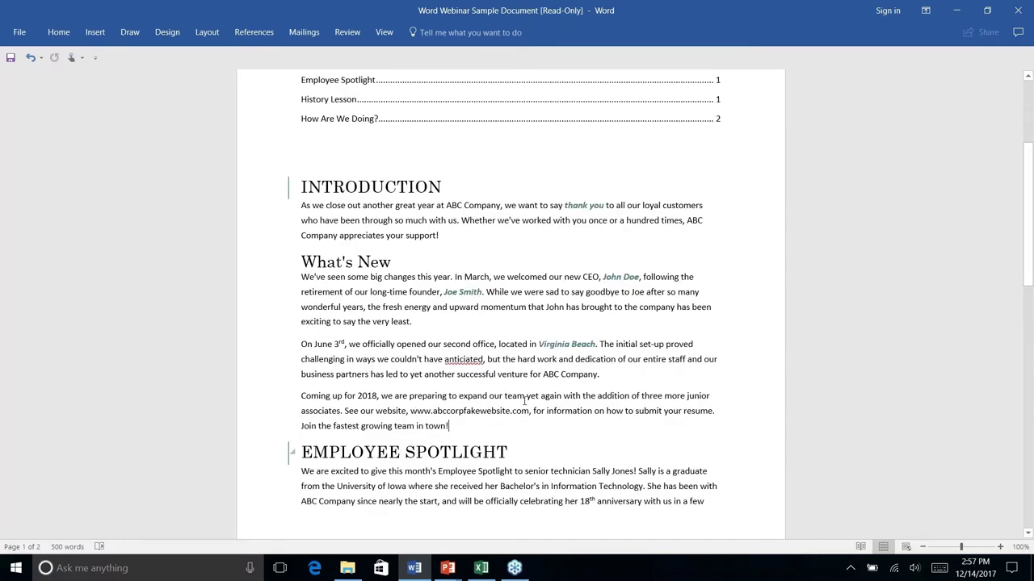
scroll(524, 401, down, 3)
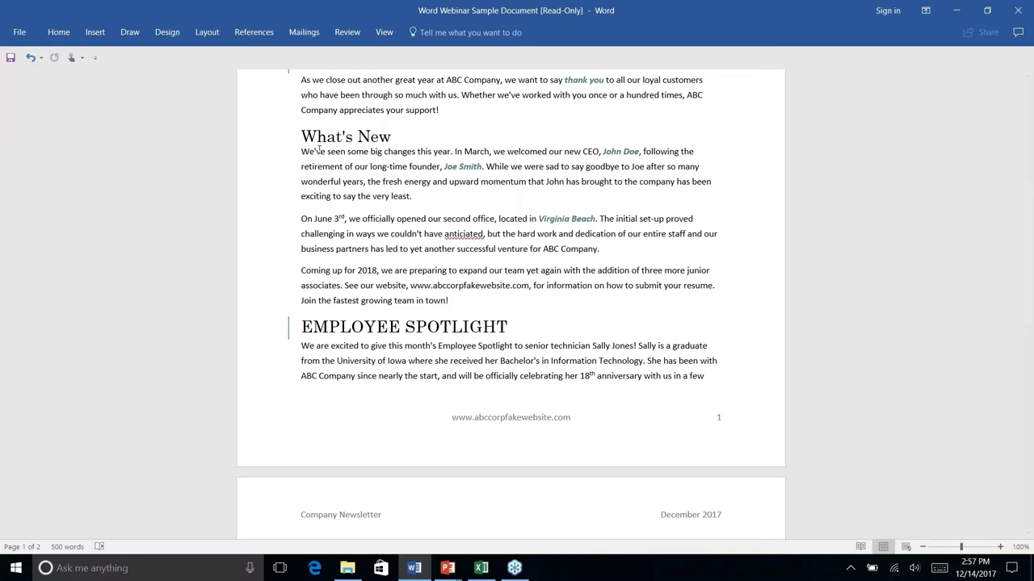
click(215, 37)
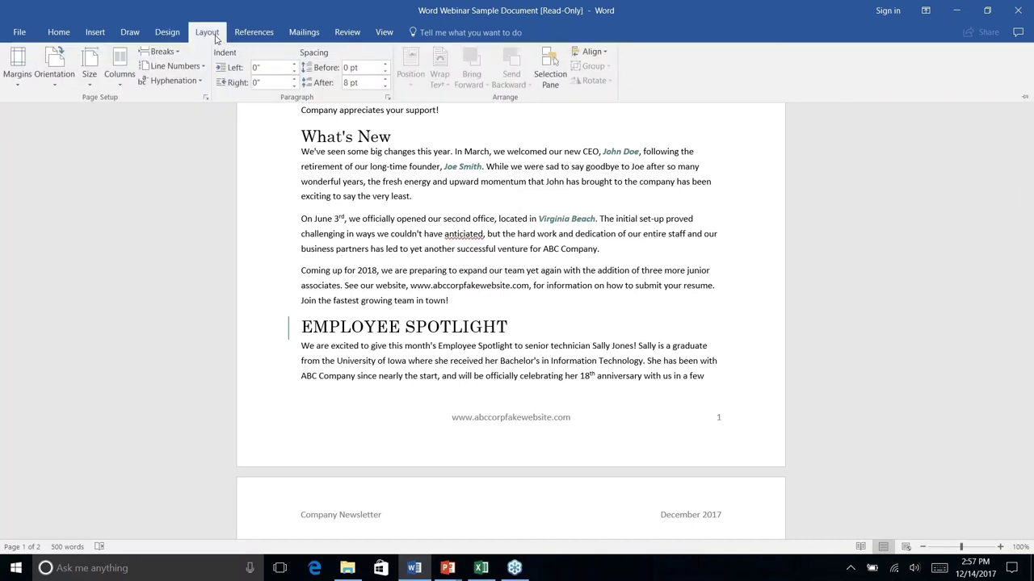
click(177, 52)
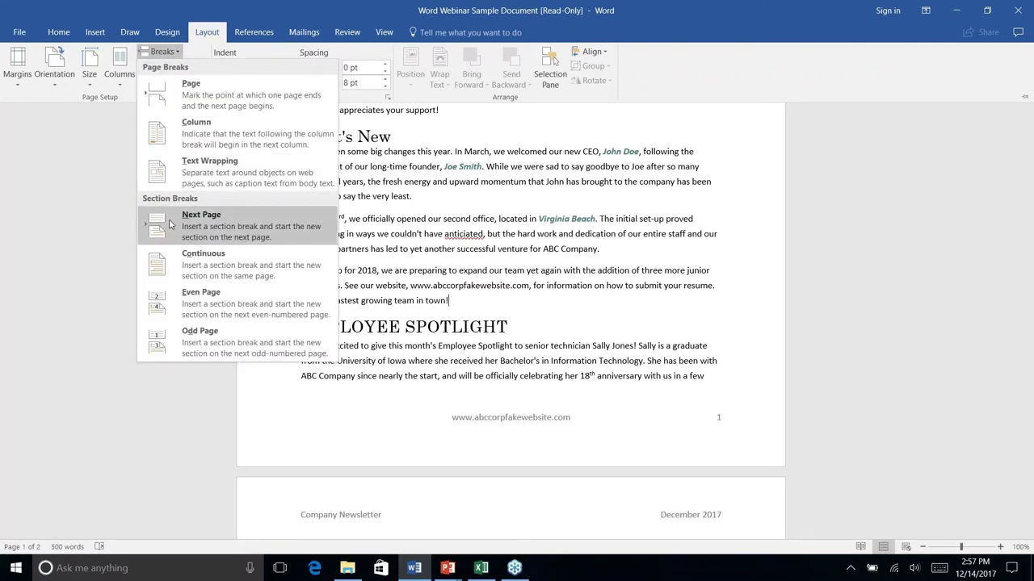
click(212, 230)
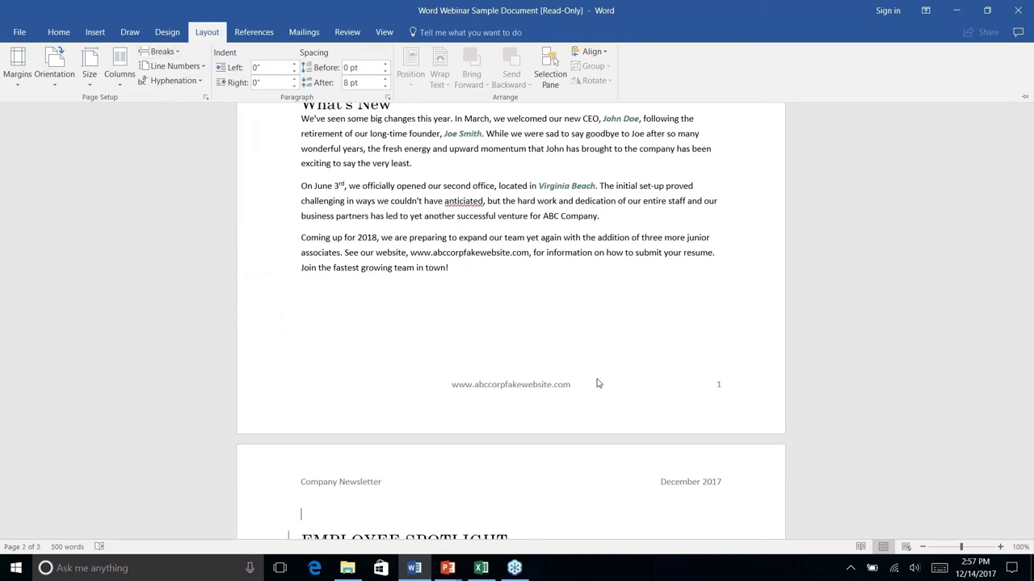
key(ctrl+F1)
Step: Insert a Continuous section break after the last Employee Spotlight paragraph, before the History Lesson heading
scroll(436, 307, down, 3)
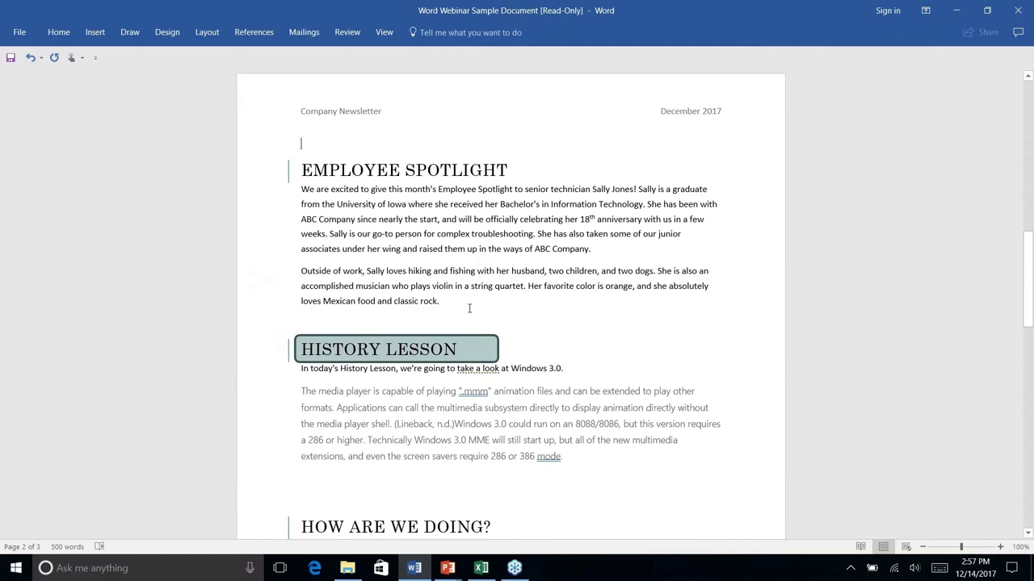
click(462, 303)
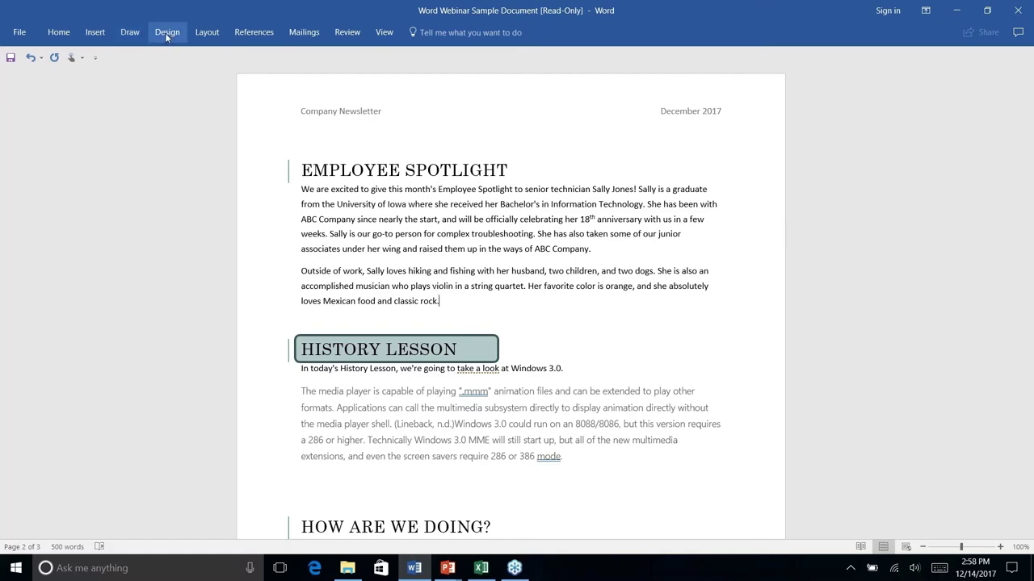
click(206, 32)
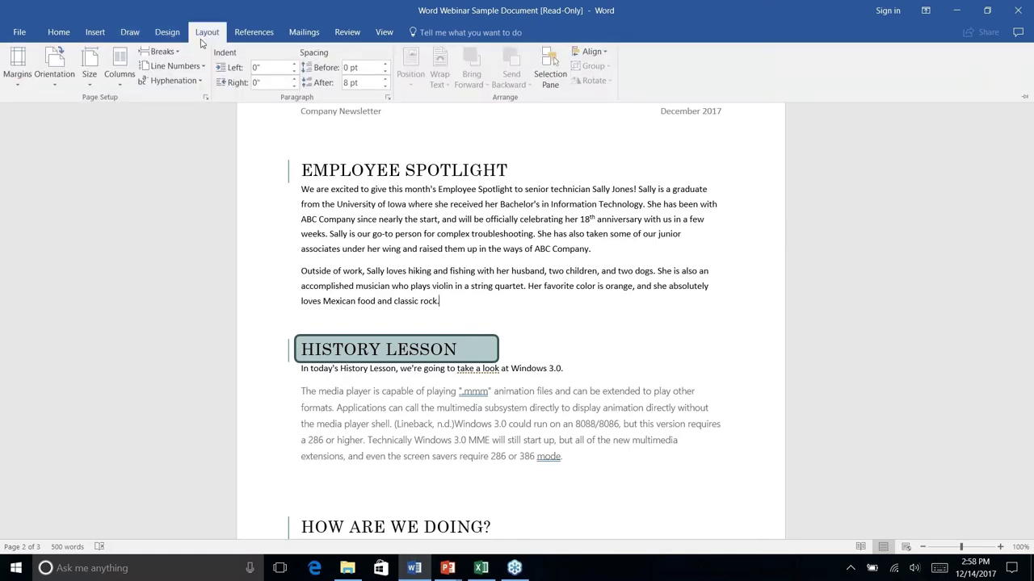
click(163, 51)
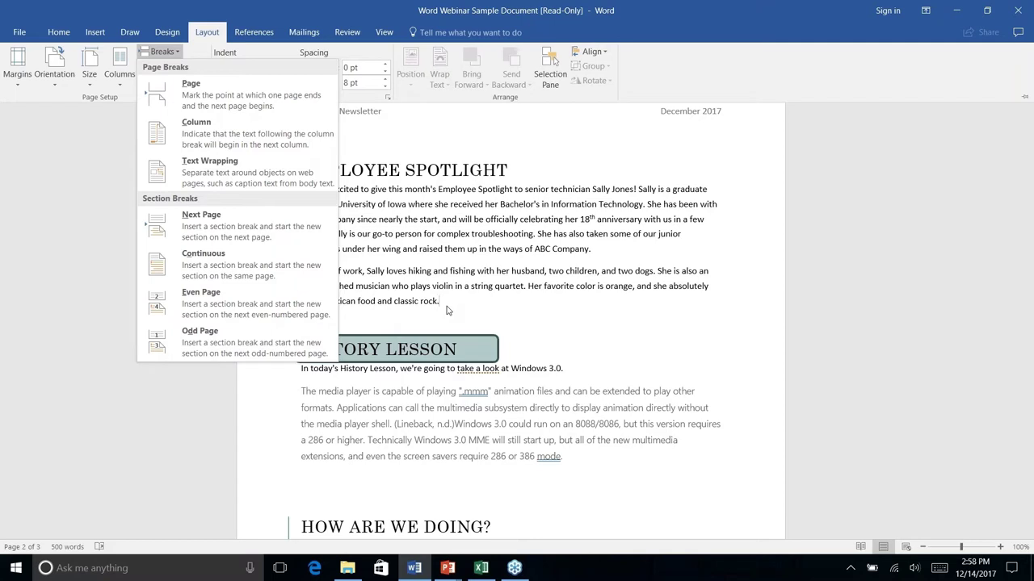
click(216, 272)
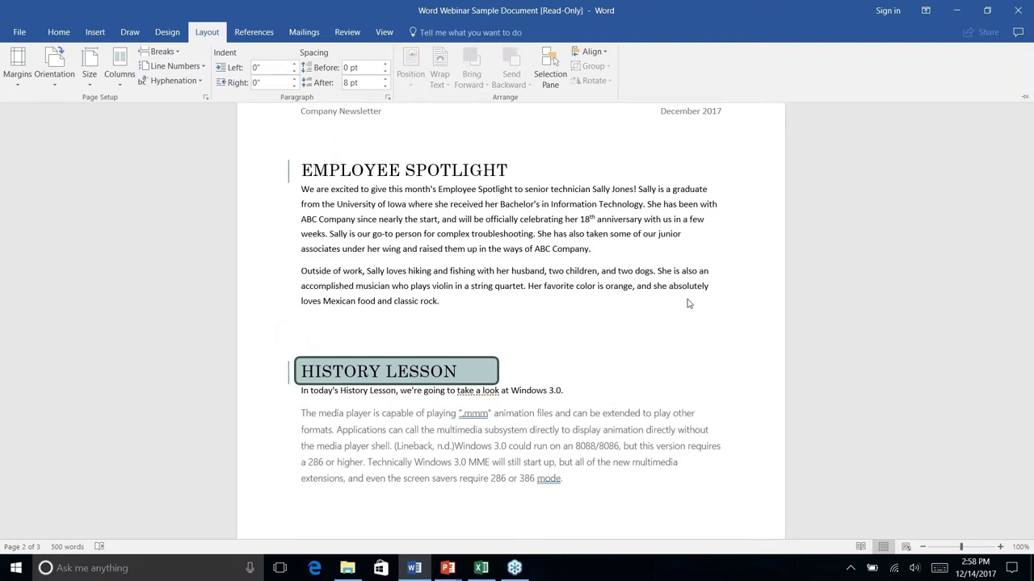
key(ctrl+F1)
Step: Try a two-column layout on the whole Employee Spotlight section, including its heading, and undo it
scroll(689, 304, down, 2)
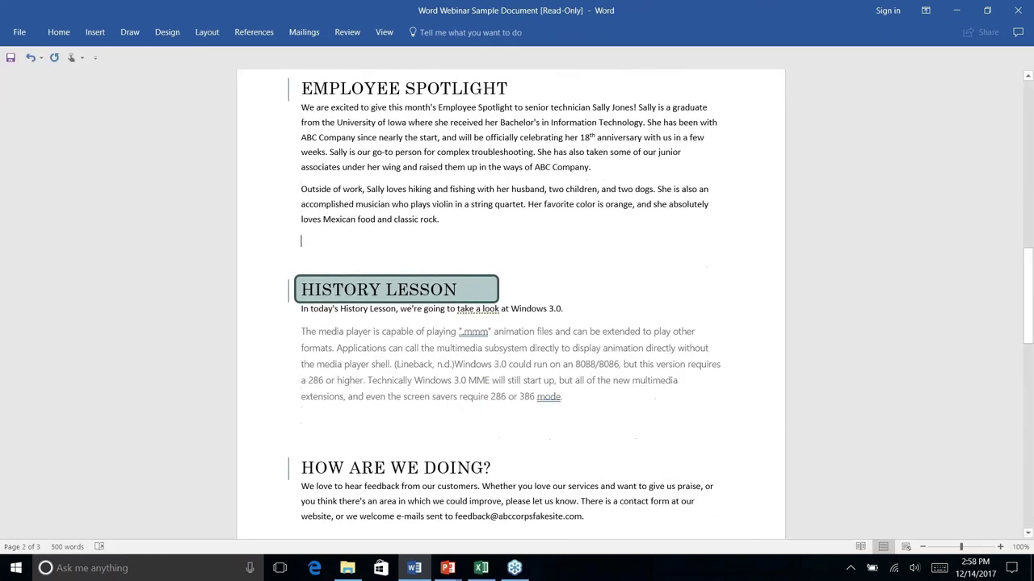
scroll(689, 304, up, 4)
scroll(636, 309, down, 1)
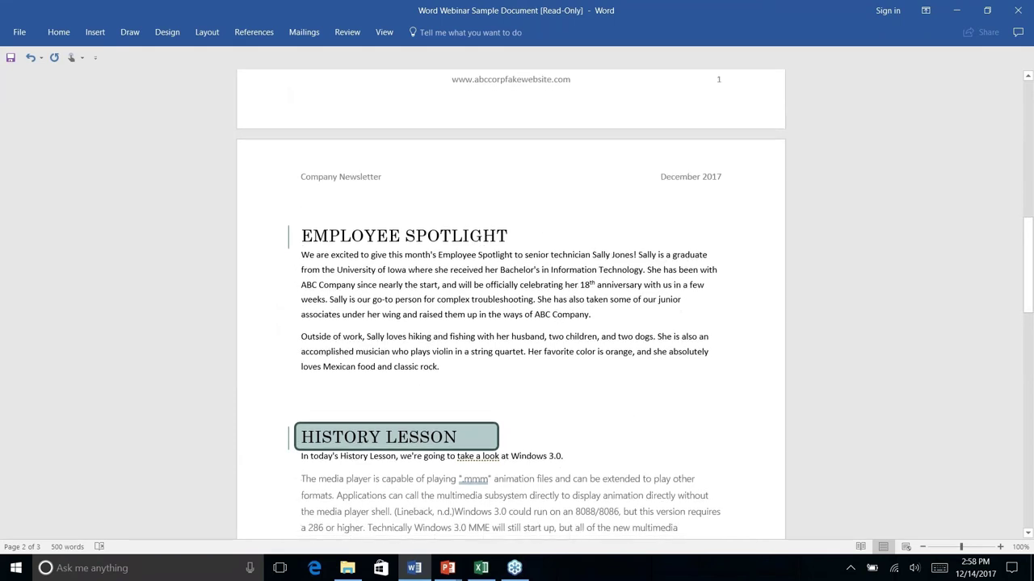
right_click(378, 283)
key(Escape)
click(207, 32)
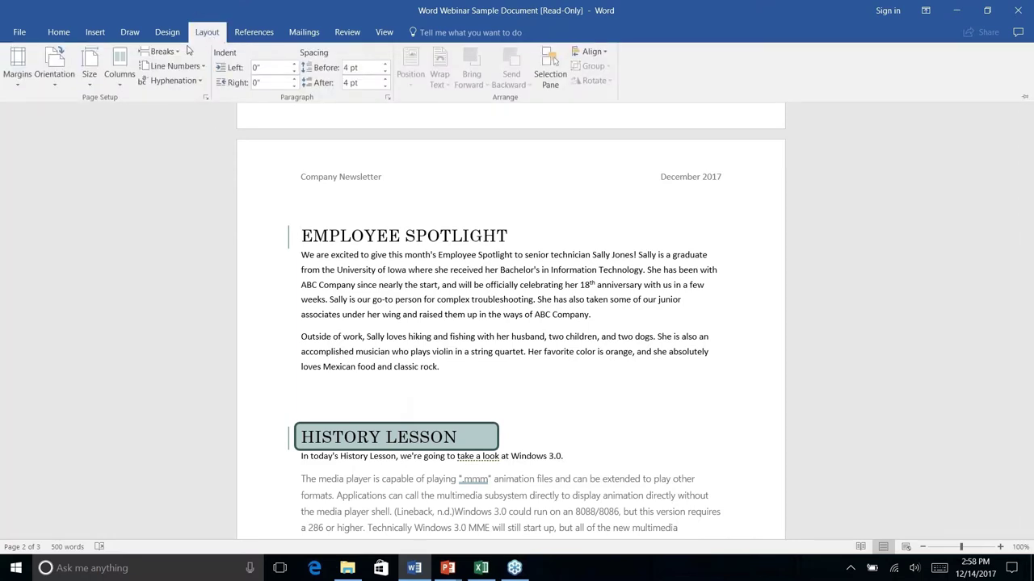
click(119, 72)
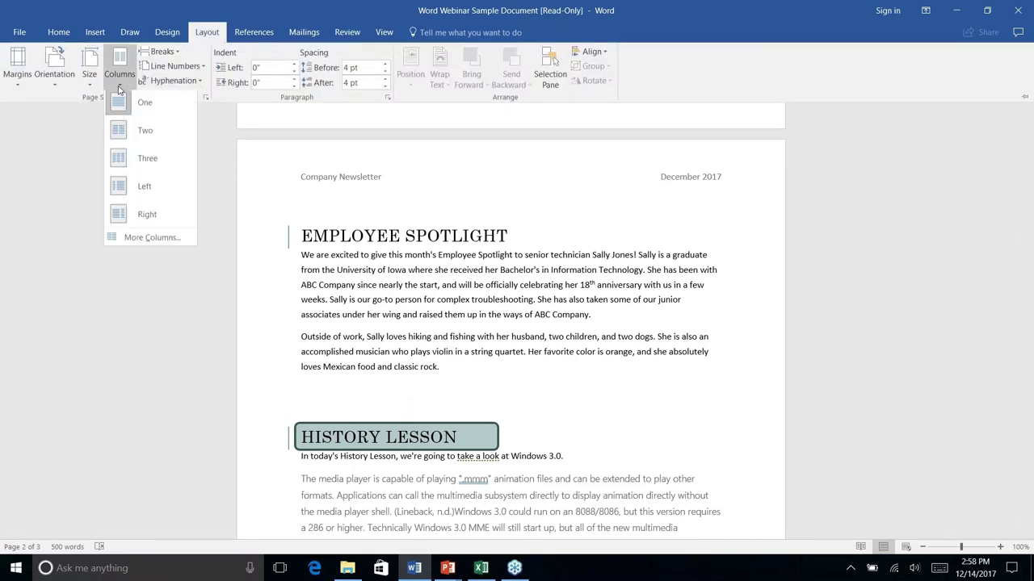
click(139, 139)
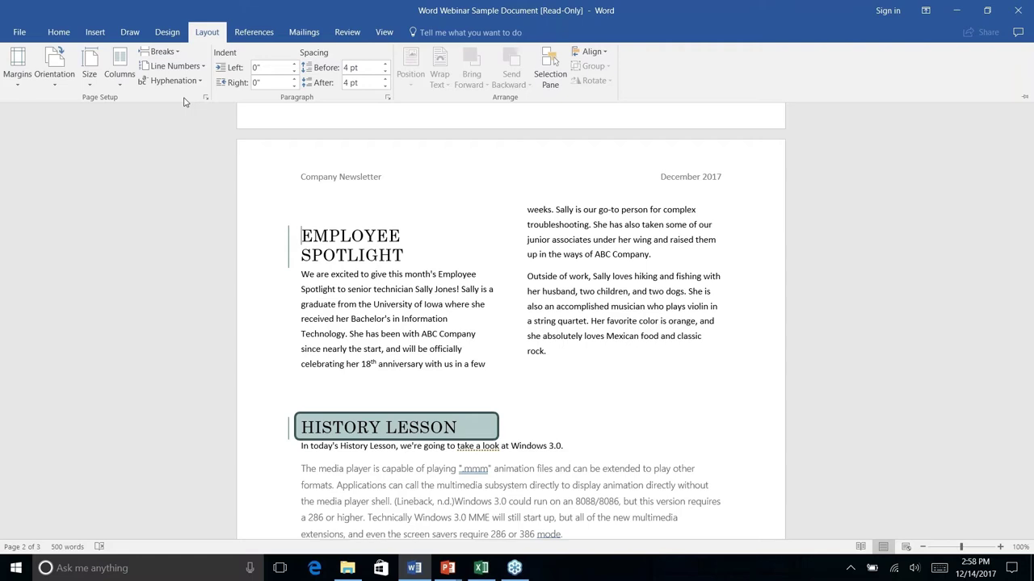
key(ctrl+z)
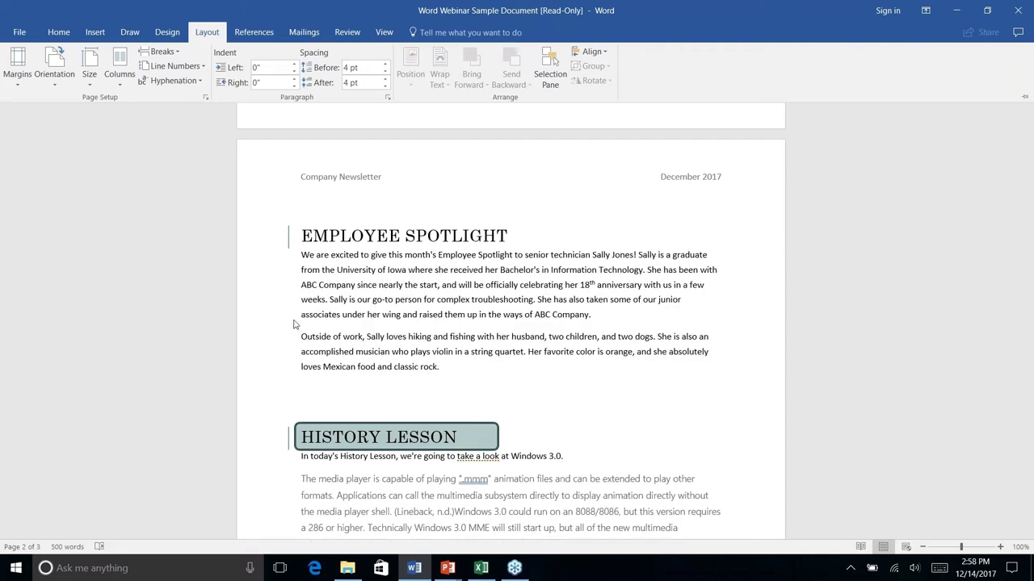
Step: Lay out only the two Employee Spotlight body paragraphs in two columns, leaving the heading out of the selection
key(ctrl+F1)
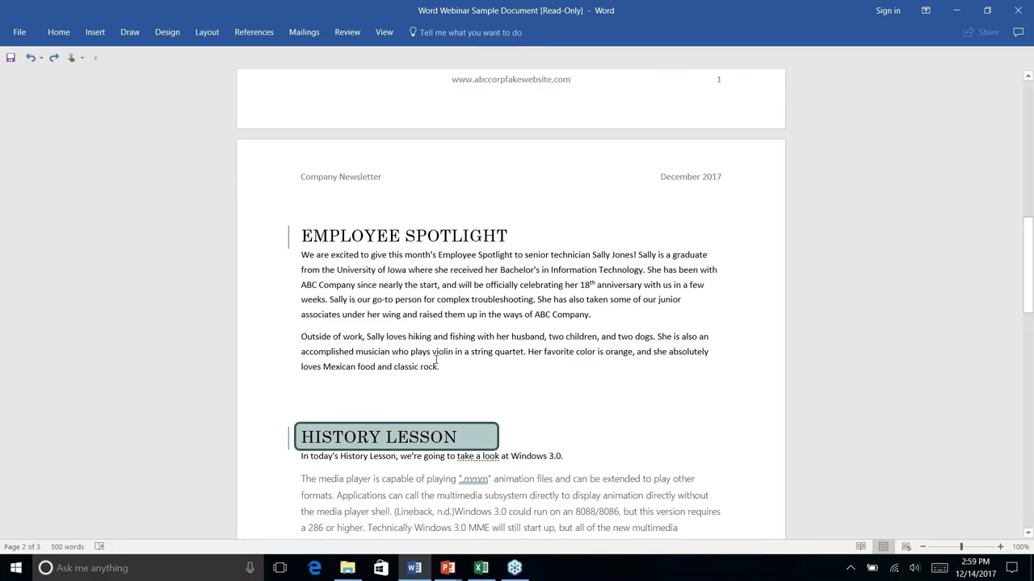
drag(436, 360, 302, 255)
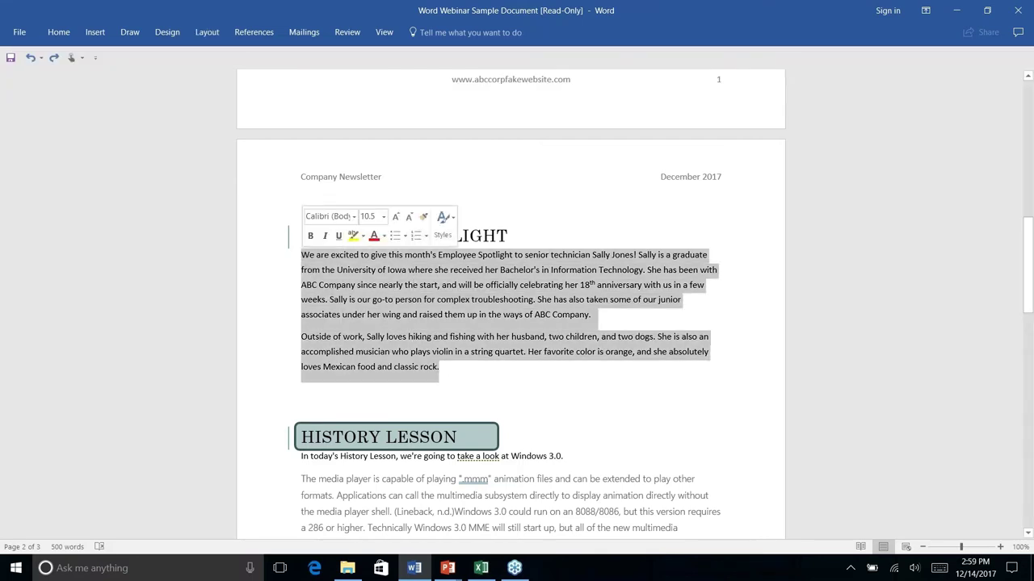
click(207, 34)
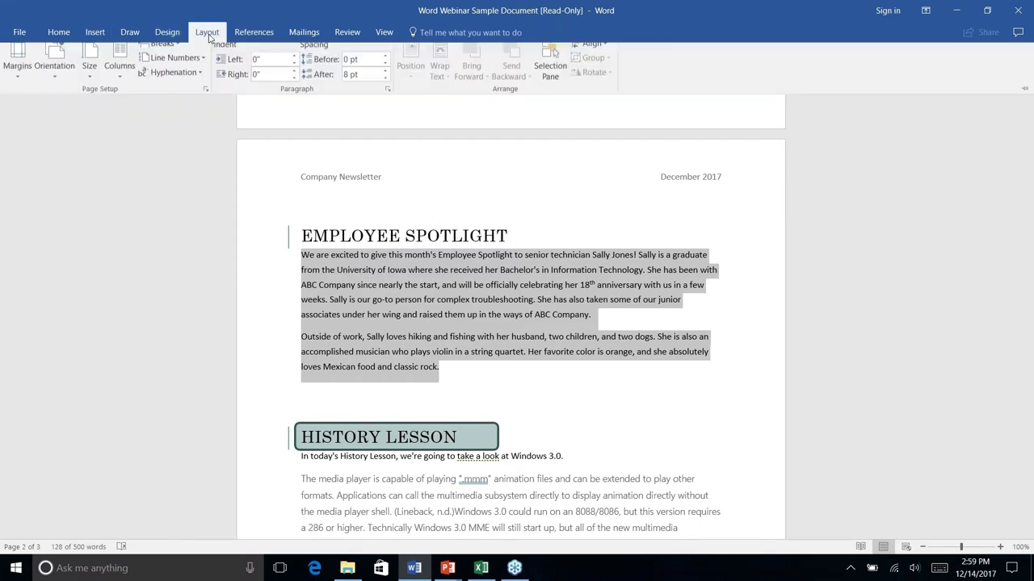
click(120, 77)
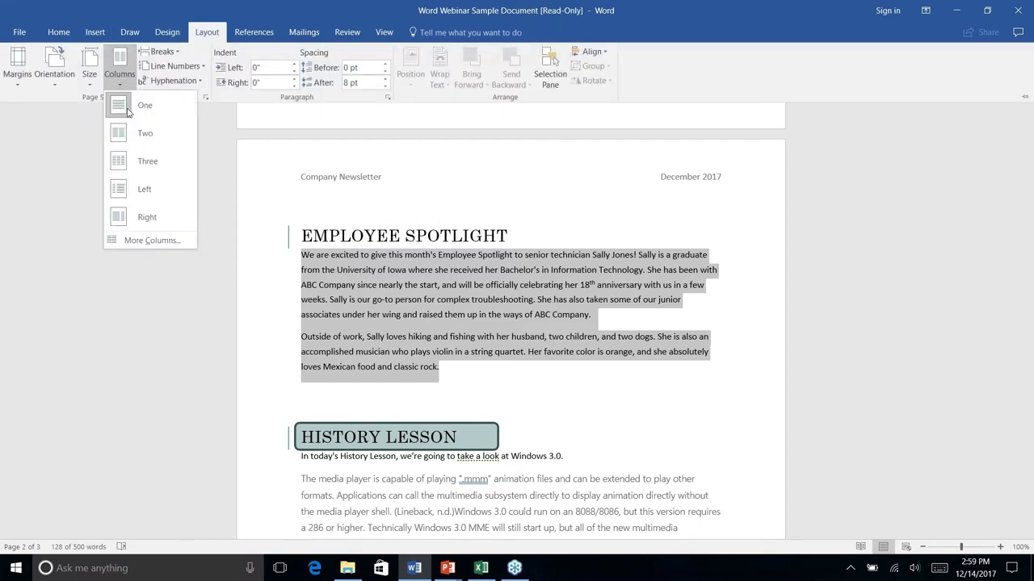
click(138, 136)
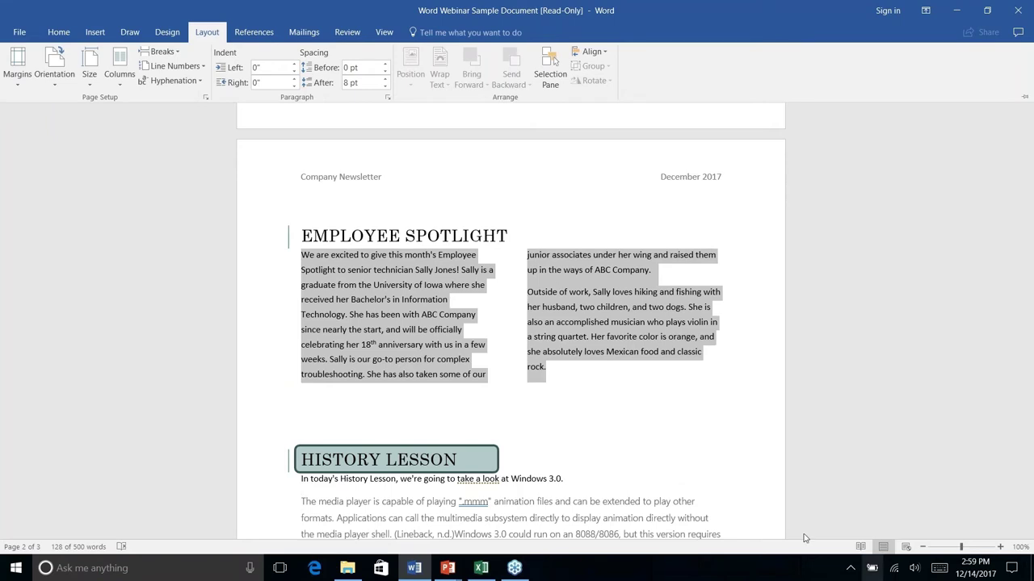
click(549, 377)
click(589, 340)
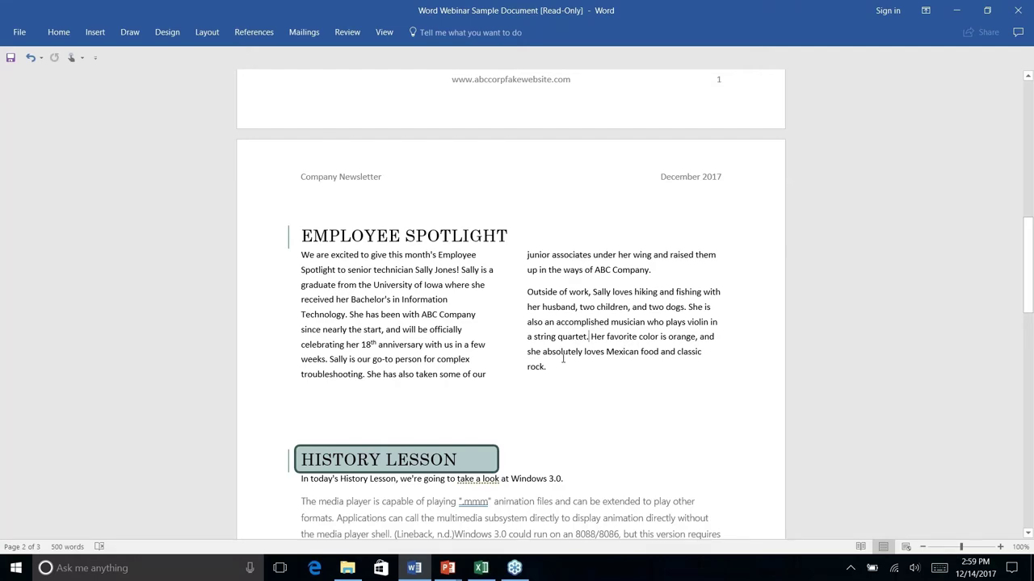
Step: Move the teal rounded rectangle from the page 2 footer to page 3 and center it behind the ABC Company address block
scroll(563, 359, up, 1)
scroll(563, 359, down, 10)
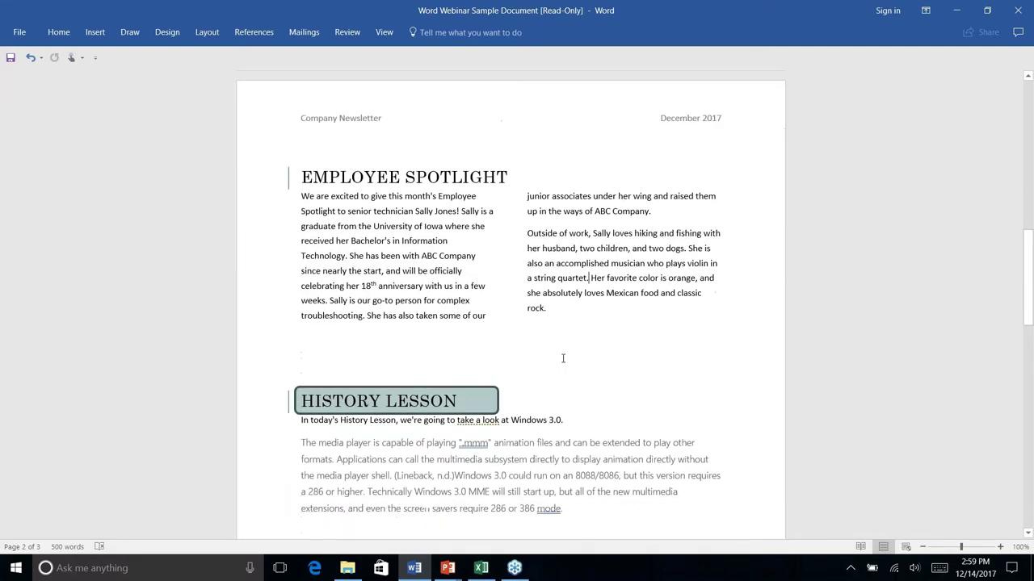
scroll(489, 357, down, 4)
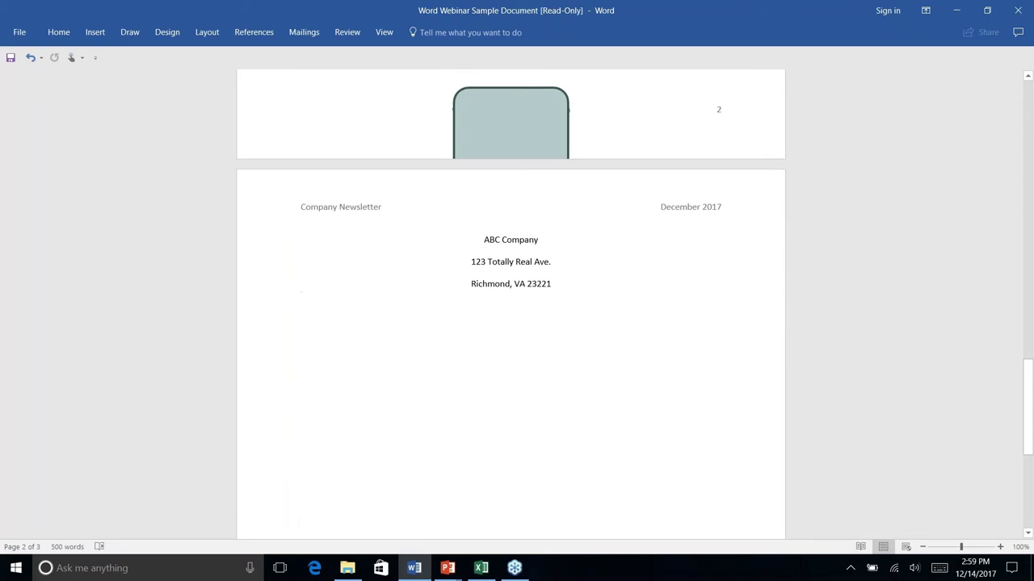
scroll(488, 357, up, 5)
click(489, 357)
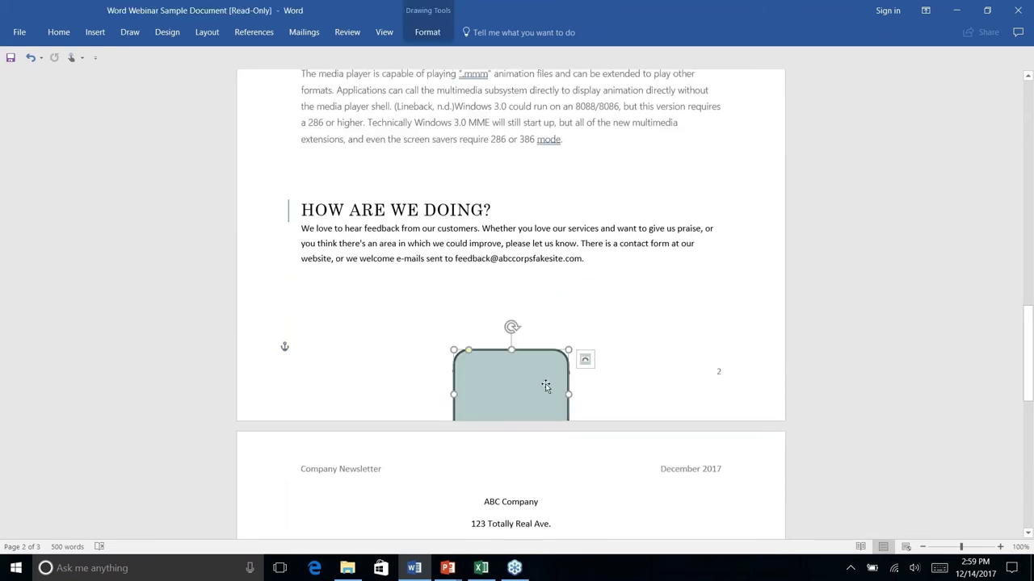
mouse_move(543, 380)
mouse_down()
mouse_move(523, 523)
mouse_move(541, 521)
mouse_up()
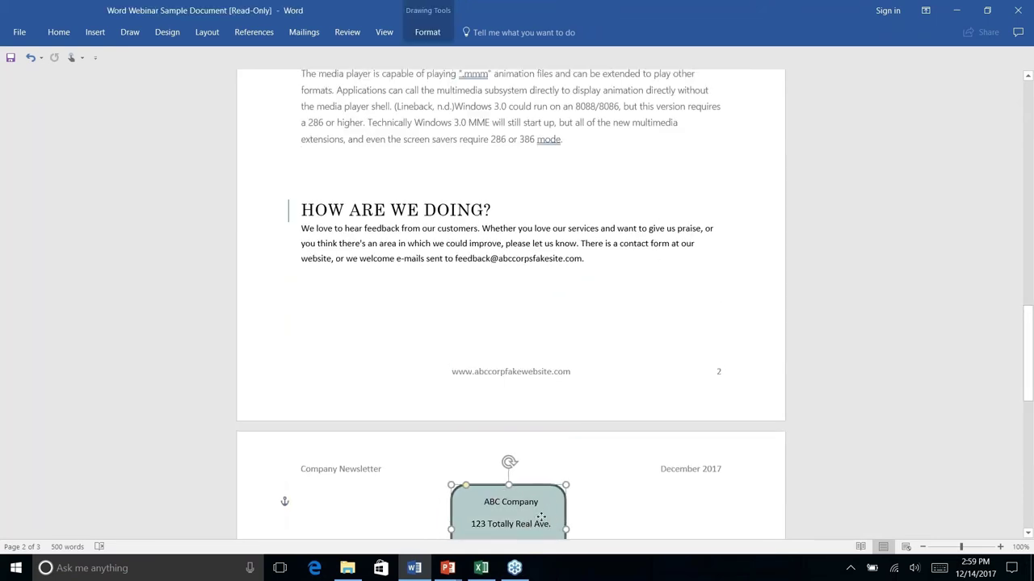
scroll(555, 482, down, 5)
scroll(555, 481, up, 5)
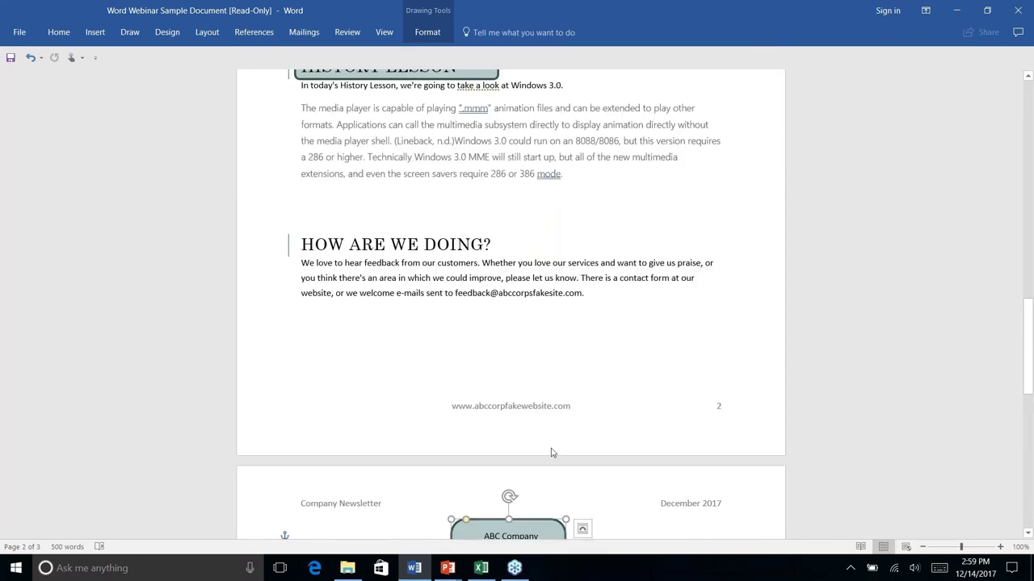
scroll(552, 455, down, 2)
click(623, 374)
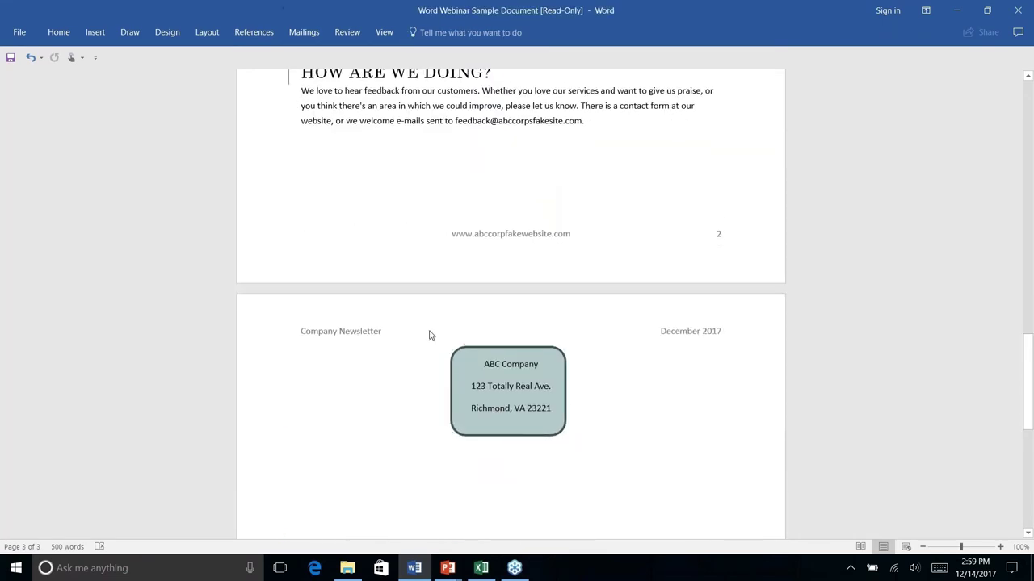
drag(556, 352, 559, 351)
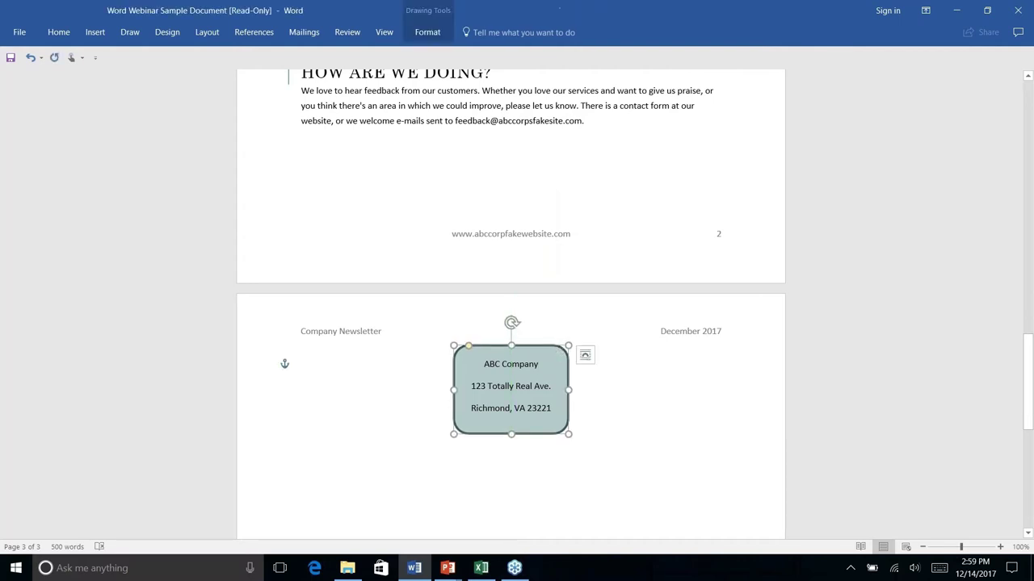
click(449, 340)
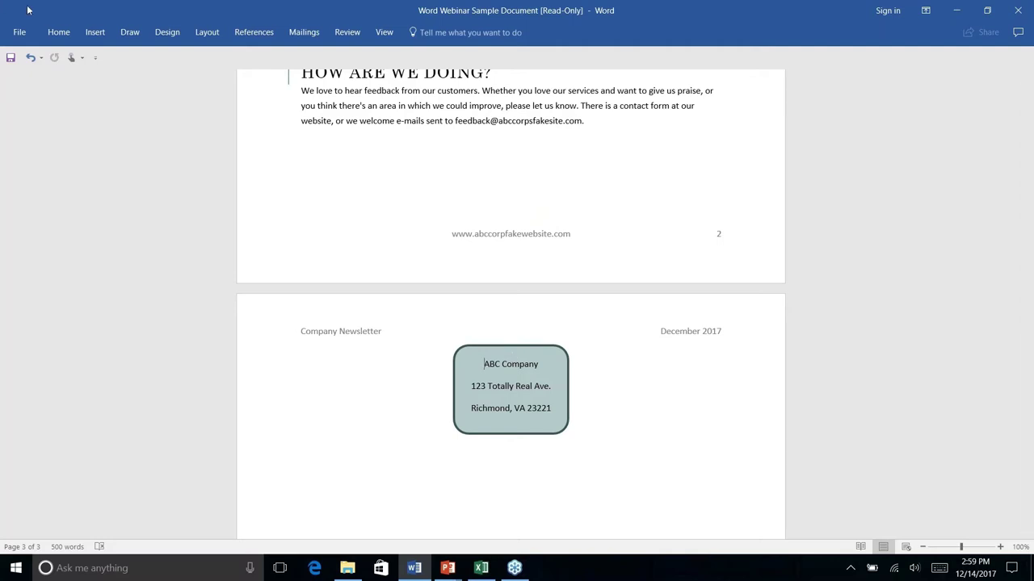
Step: Insert a page break after the last How Are We Doing? paragraph on page 2
click(604, 128)
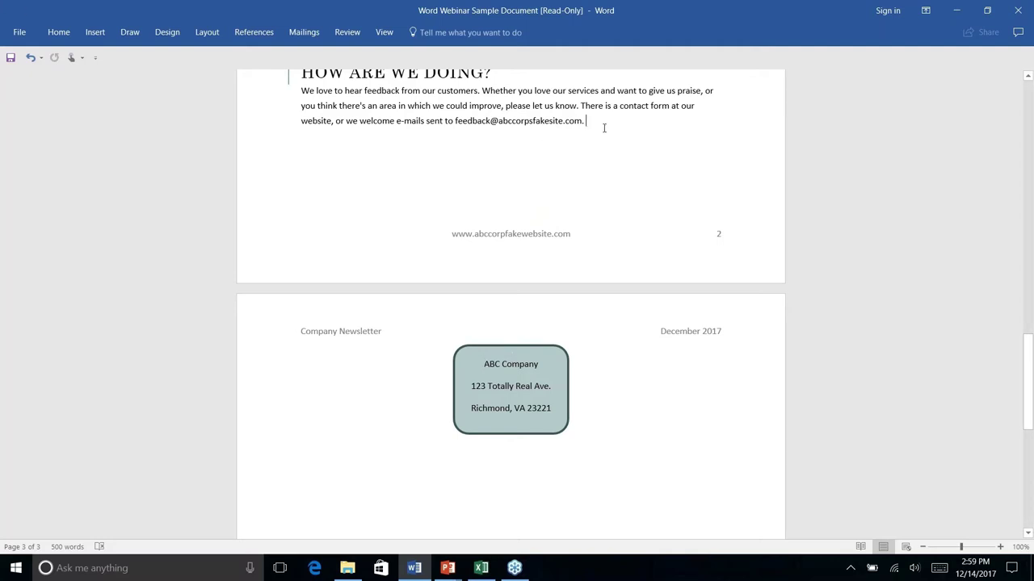
click(96, 32)
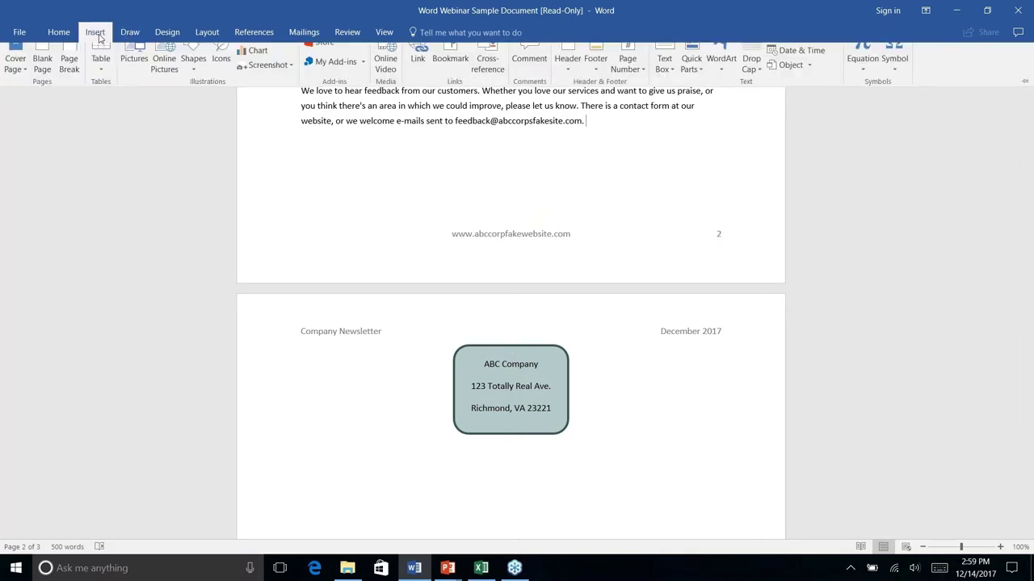
click(208, 33)
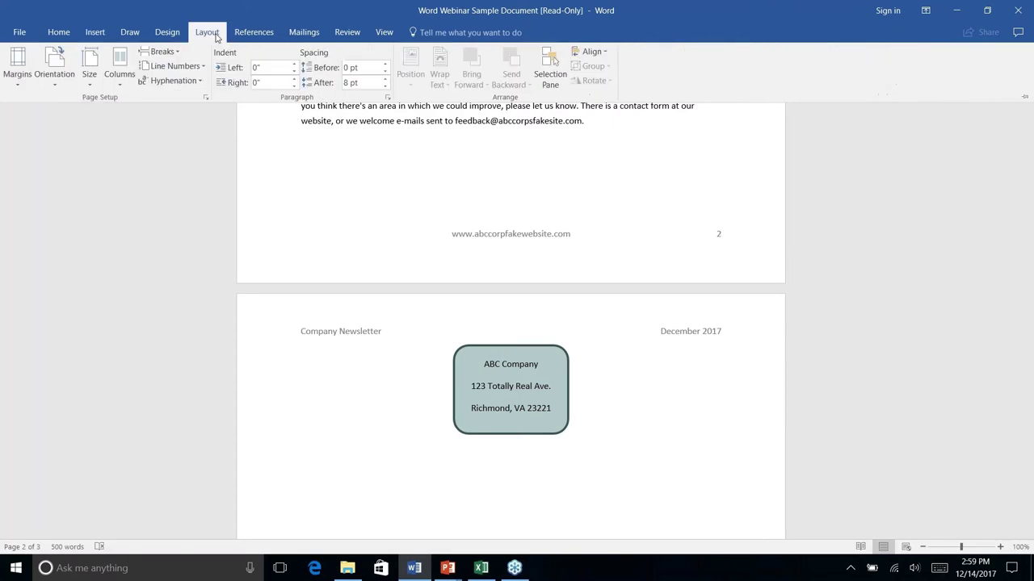
click(170, 51)
click(197, 103)
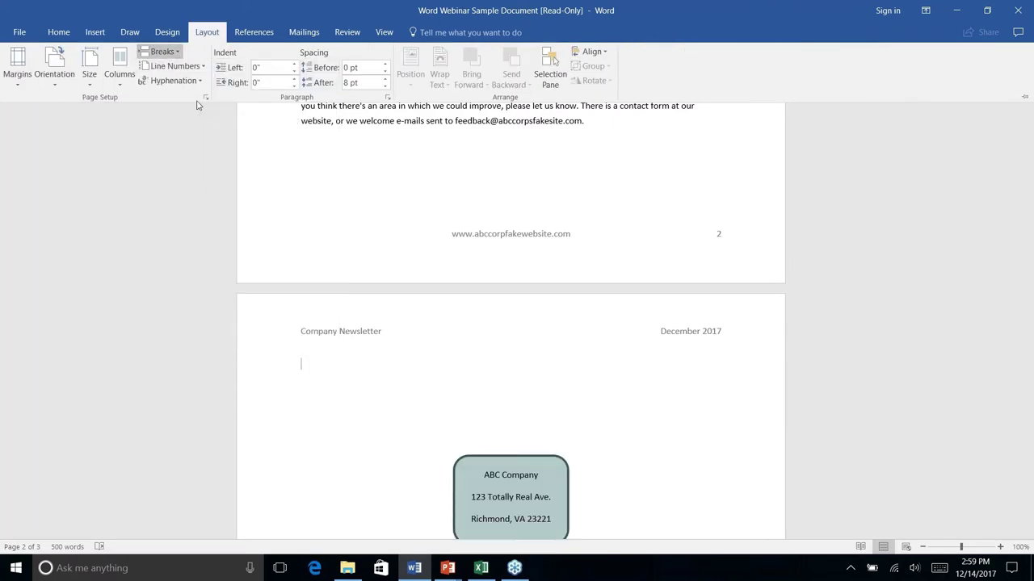
Step: Try a "Name:" line with an underscore blank at the top of page 3, testing "M Name" inside the blank and erasing that test entry
scroll(637, 401, up, 2)
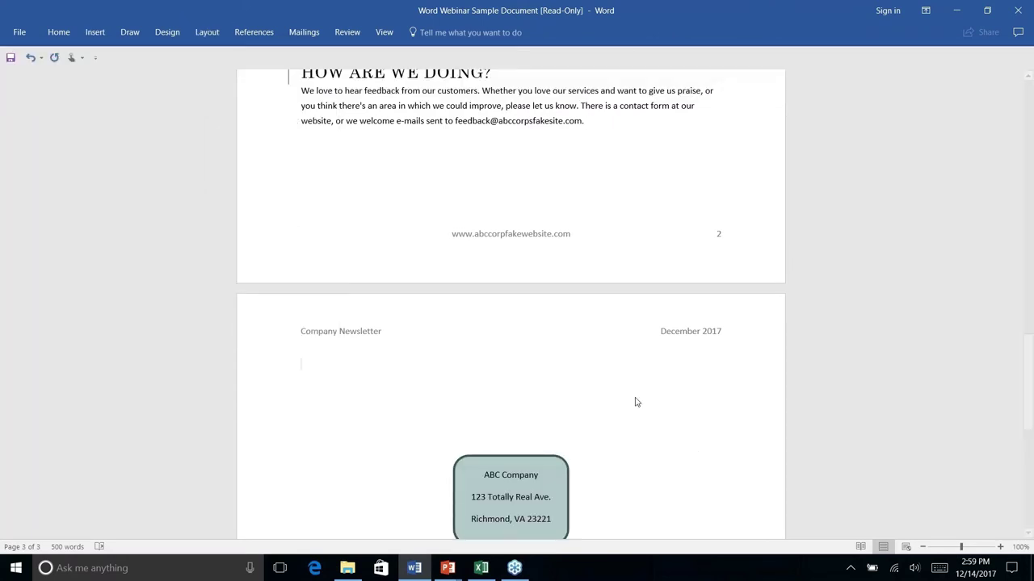
scroll(510, 299, up, 2)
scroll(510, 299, down, 10)
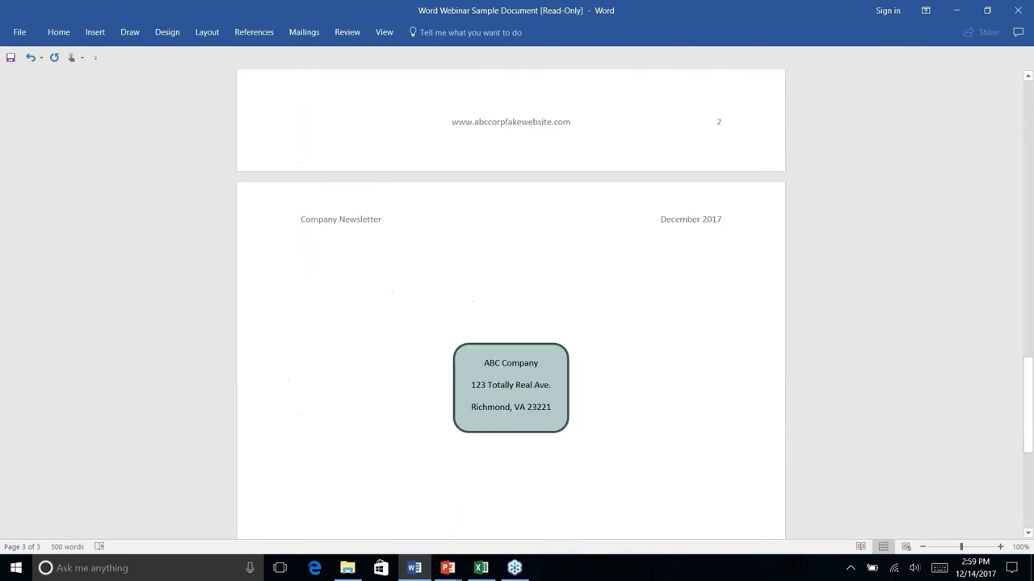
scroll(510, 299, up, 5)
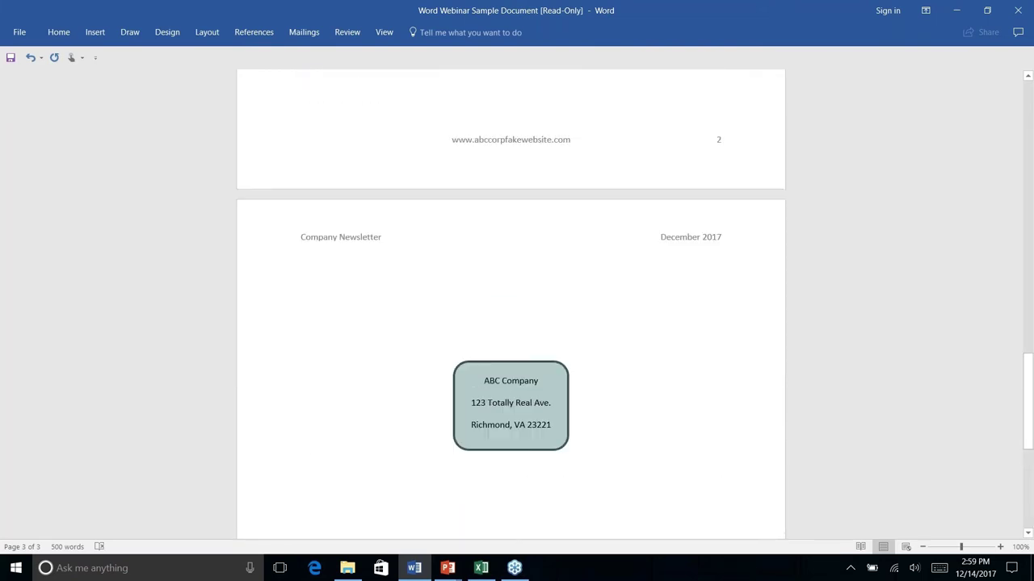
scroll(511, 299, up, 12)
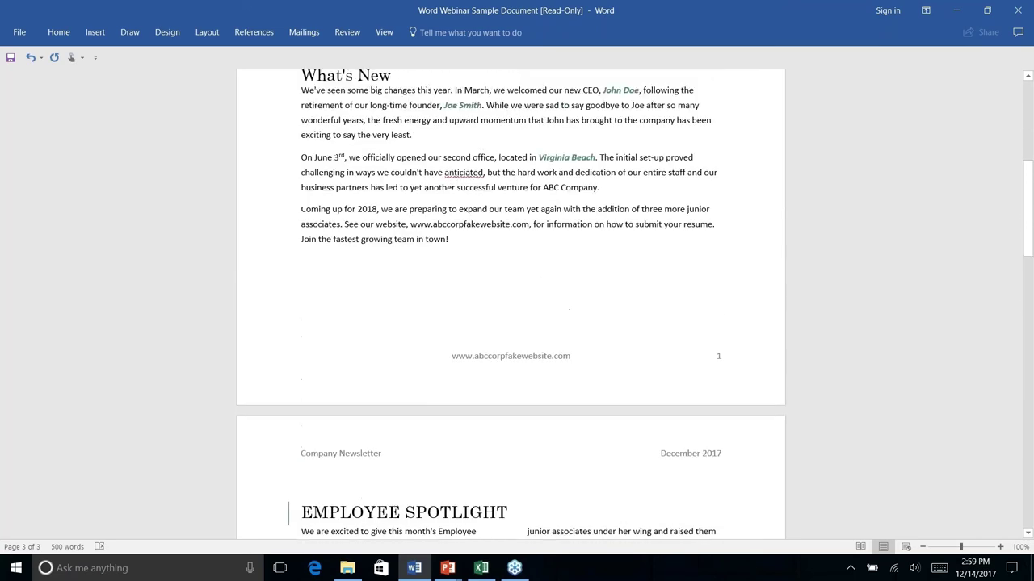
scroll(510, 299, up, 4)
scroll(510, 299, down, 15)
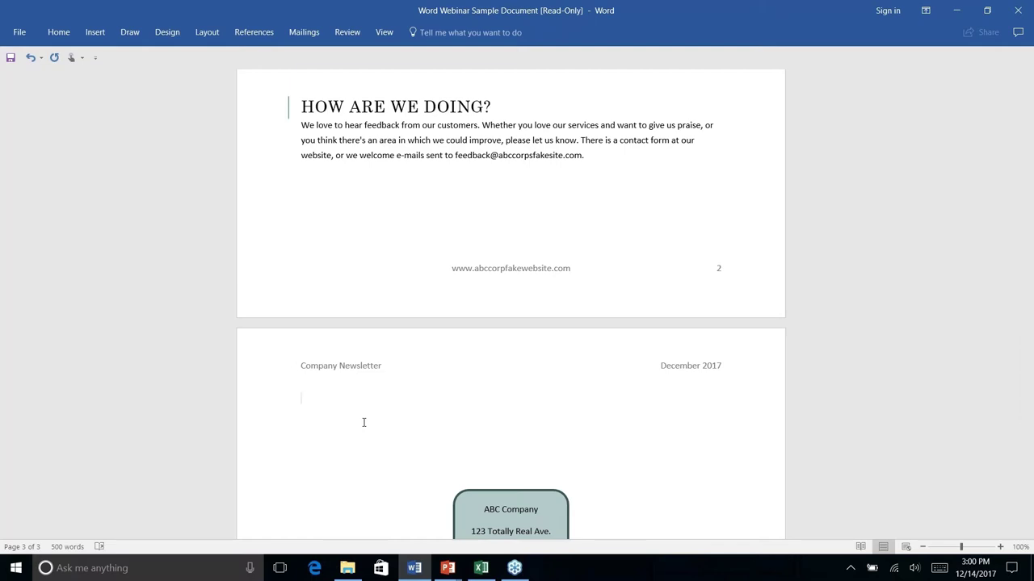
text(Name: ______________)
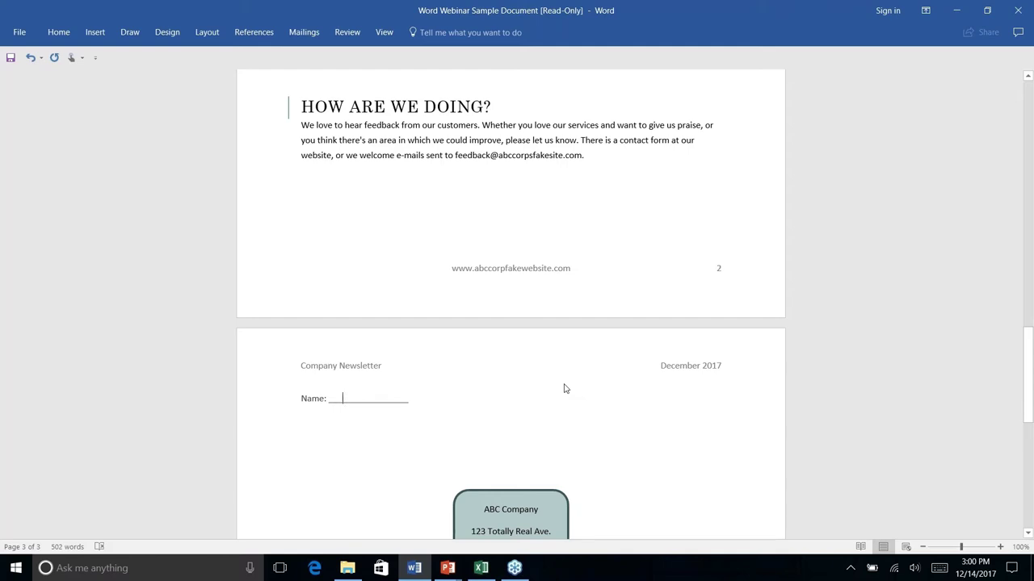
text(M Name)
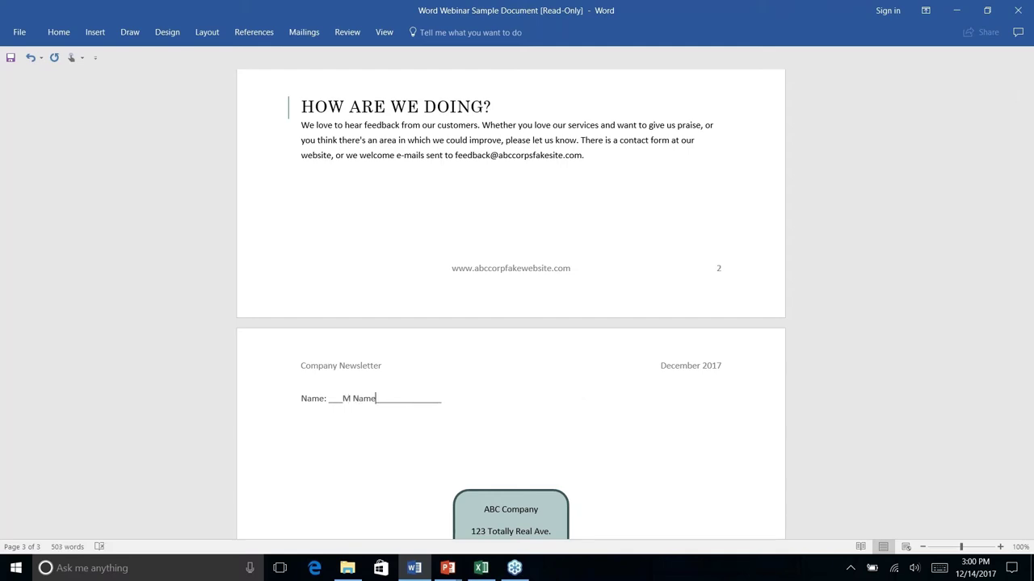
key(BackSpace)
key(BackSpace)
key(BackSpace)
key(BackSpace)
key(BackSpace)
key(BackSpace)
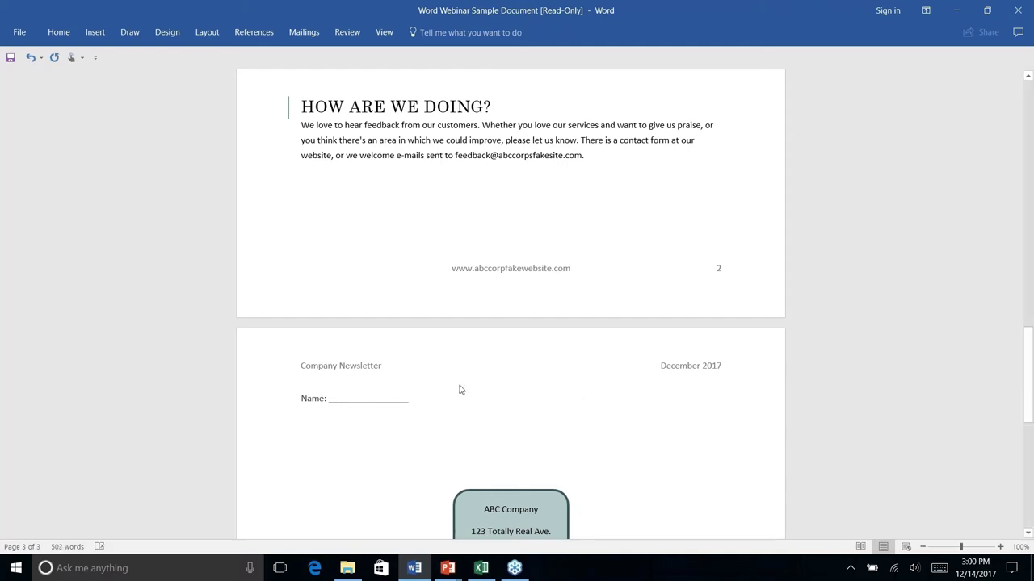
Step: Replace the underscore blank after "Name:" with an automatic full-width horizontal line made from three hyphens
click(425, 399)
key(BackSpace)
key(BackSpace)
key(BackSpace)
key(BackSpace)
key(BackSpace)
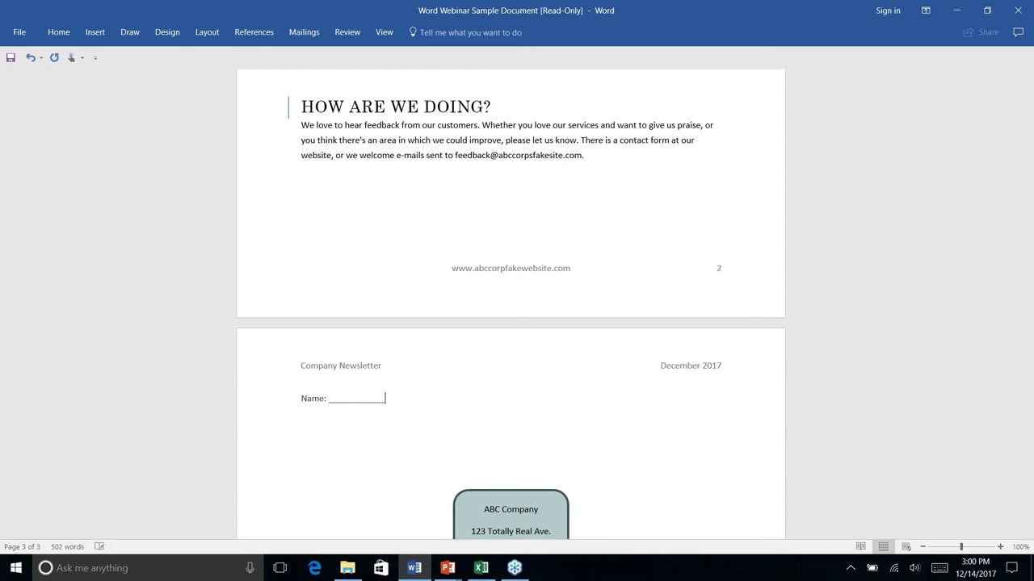
key(BackSpace)
key(BackSpace)
key(BackSpace)
key(BackSpace)
key(BackSpace)
key(BackSpace)
key(BackSpace)
key(BackSpace)
key(BackSpace)
key(BackSpace)
key(BackSpace)
text(---)
key(Return)
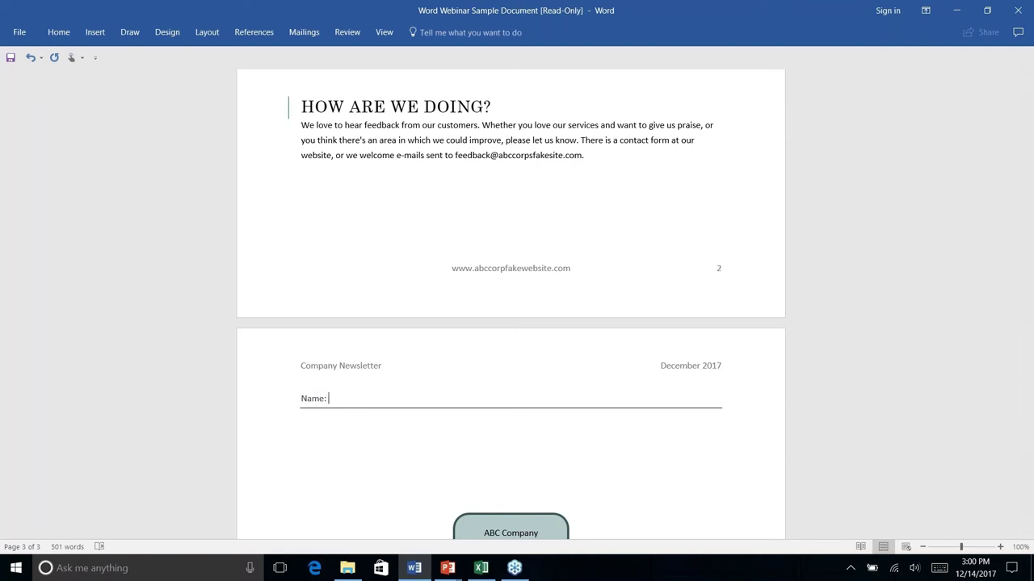
Step: Test the line by entering "My Names" after the "Name:" label, and delete the label, text and horizontal line
text(M)
key(BackSpace)
text(My Names)
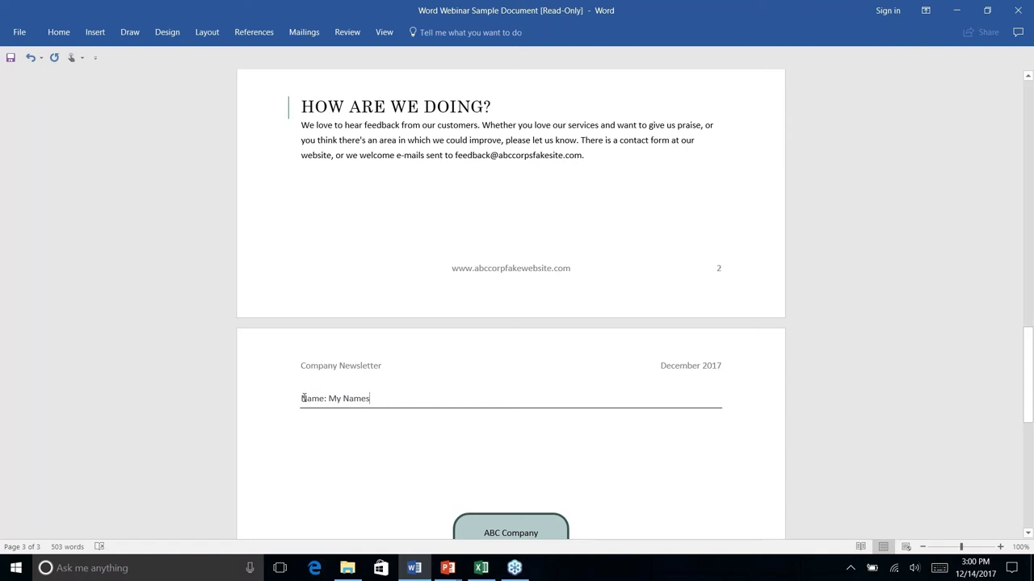
drag(299, 398, 365, 423)
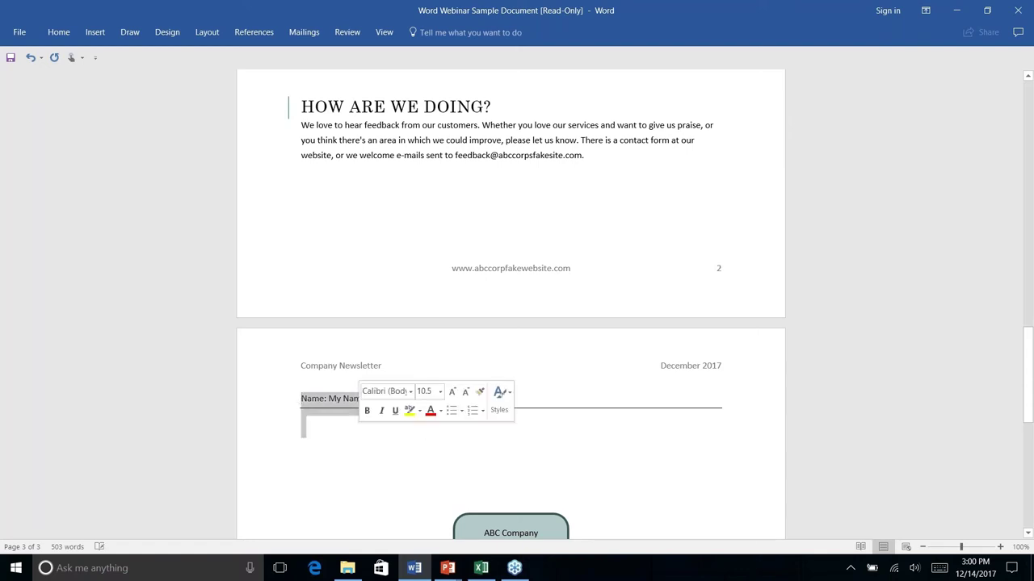
key(Delete)
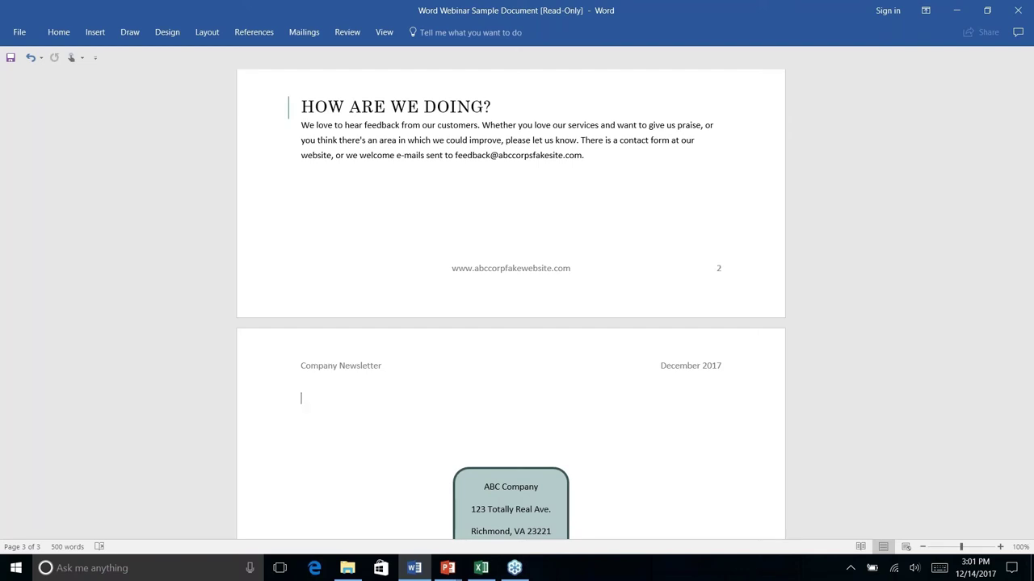
Step: Place the cursor before the newsletter title on page 1 and start the Step-by-Step Mail Merge Wizard
scroll(511, 307, up, 15)
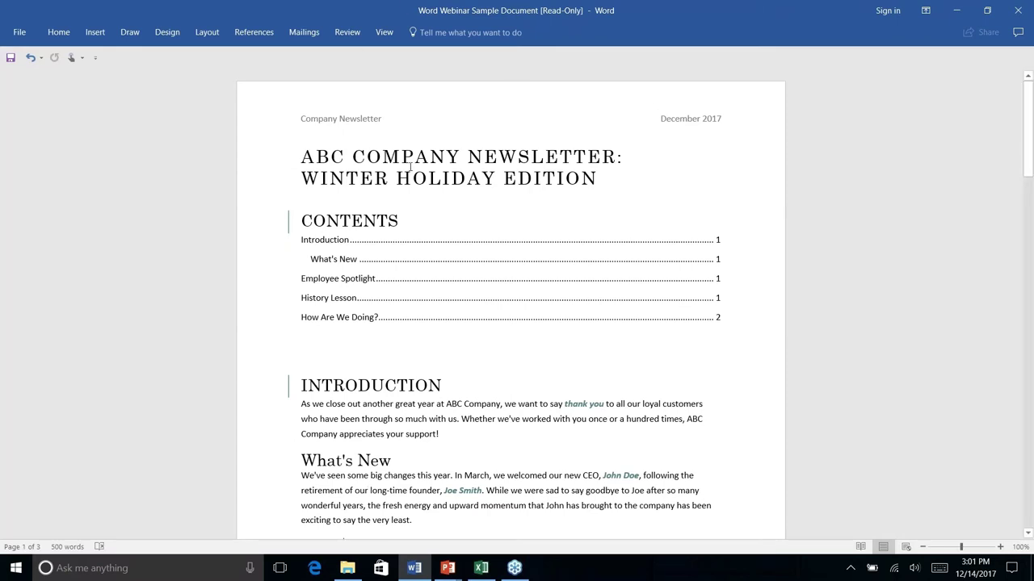
click(317, 157)
click(257, 36)
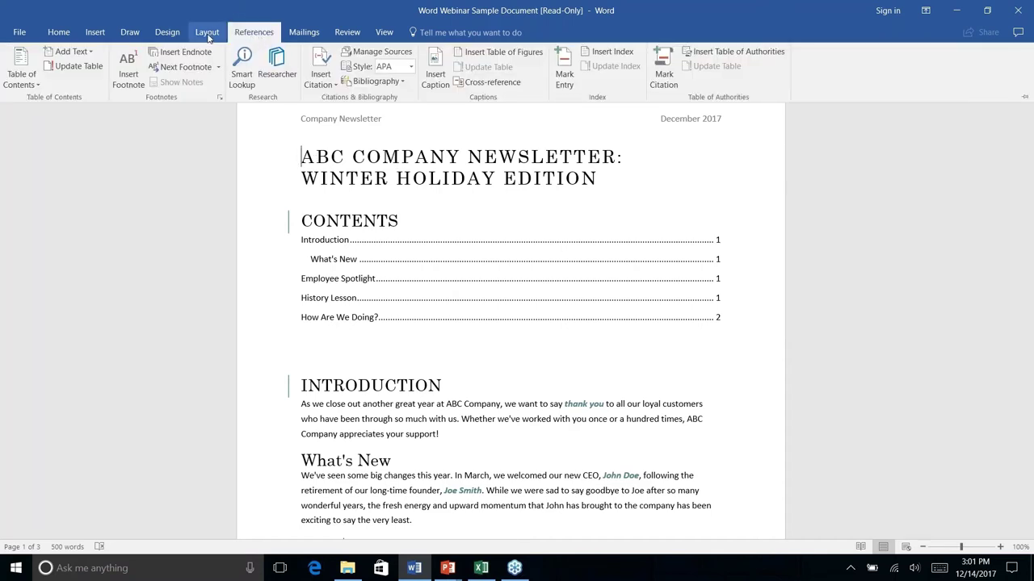
click(305, 34)
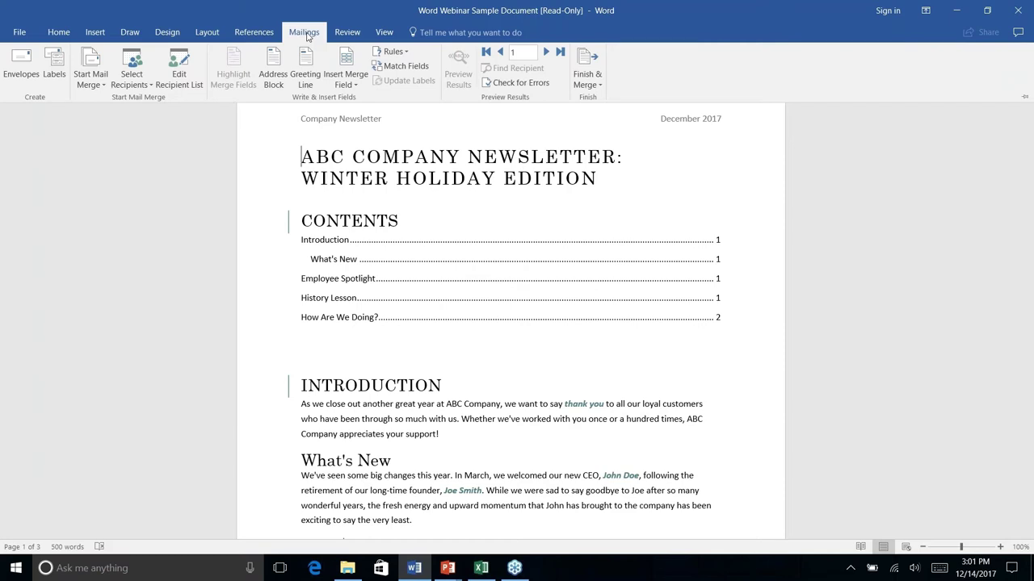
click(98, 87)
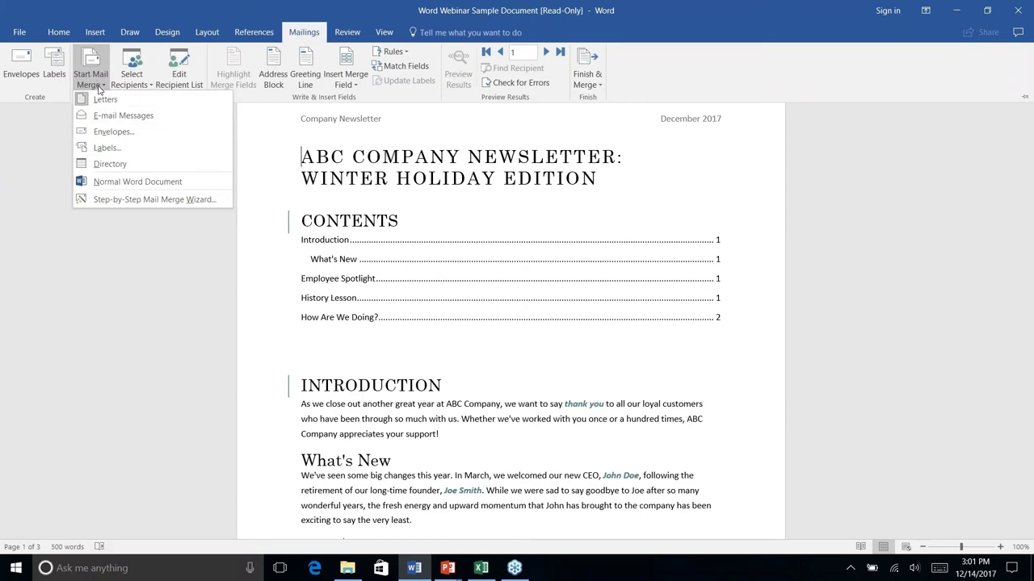
click(103, 200)
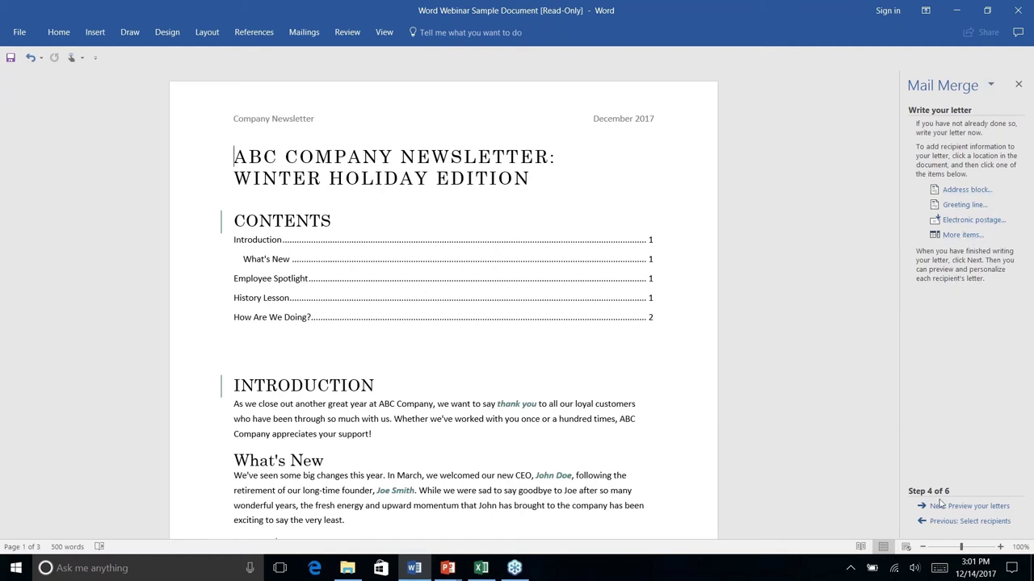
Step: Go back to the wizard's document type stage and proceed to recipient selection, keeping Letters and the current document as starting document
click(952, 523)
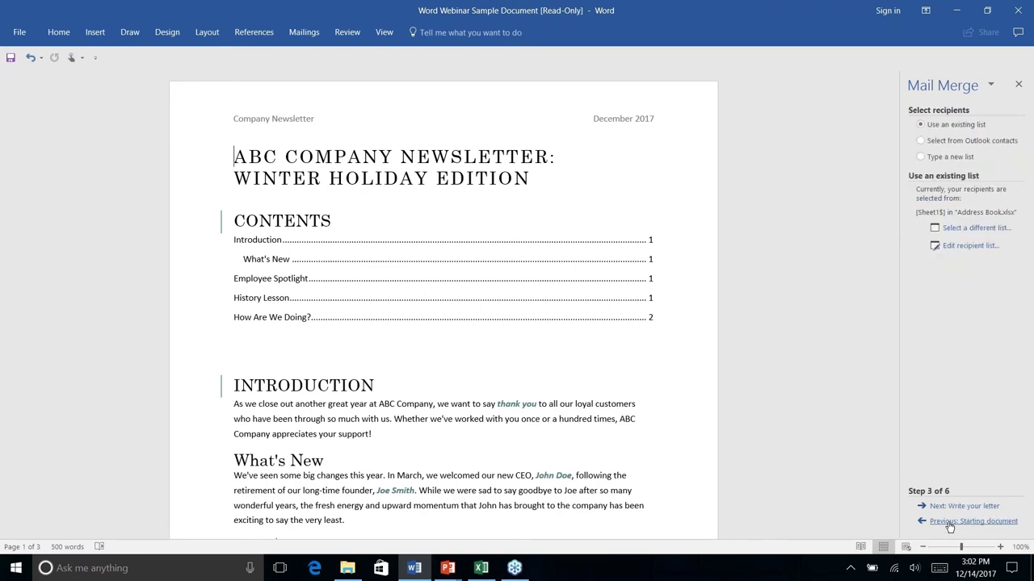
click(953, 522)
click(953, 522)
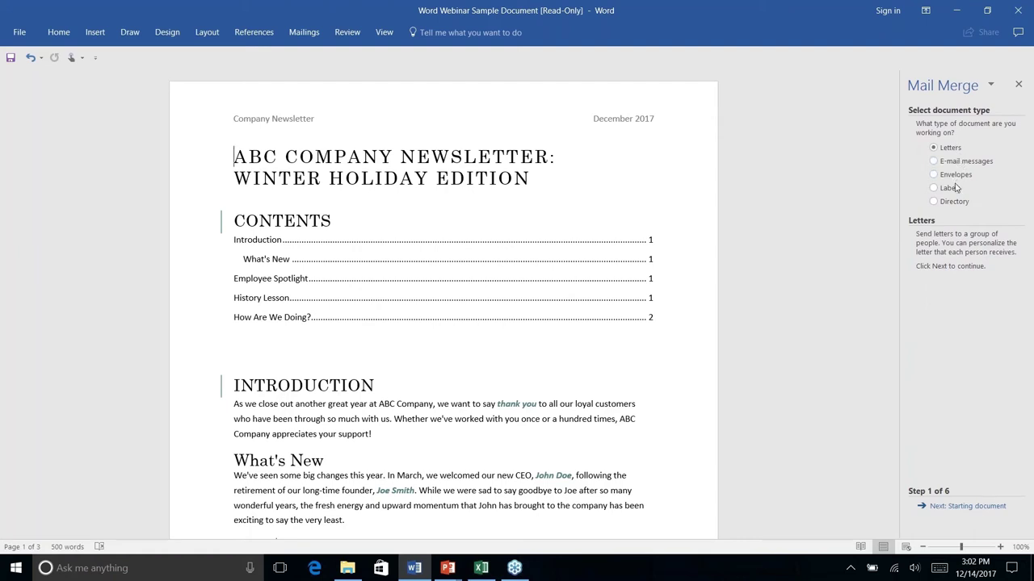
click(967, 507)
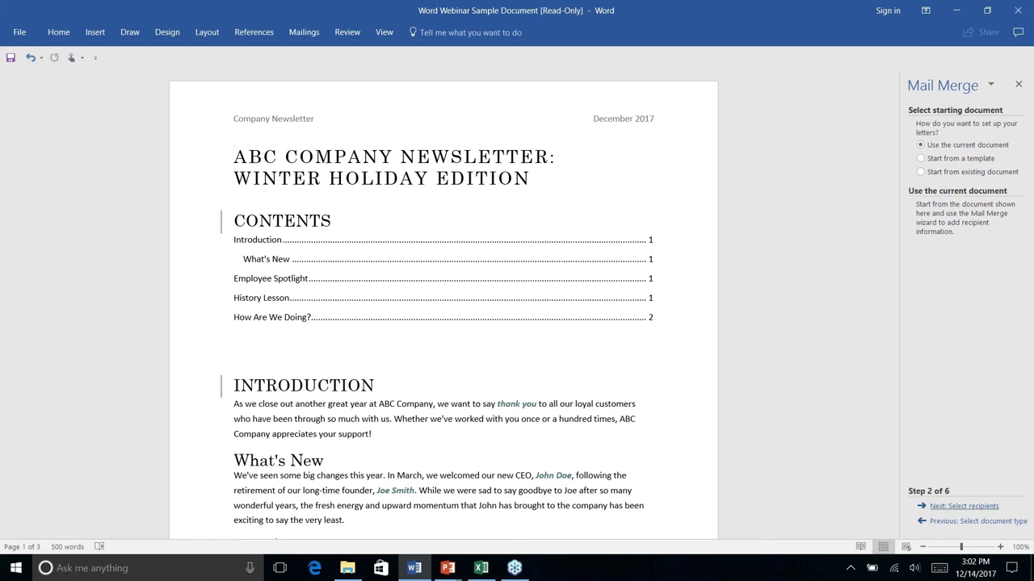
click(972, 508)
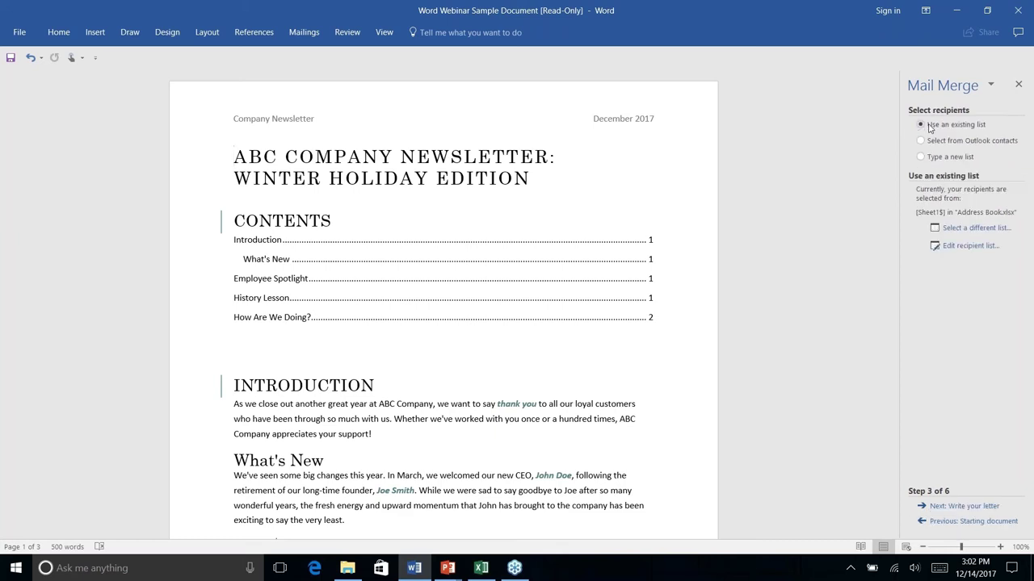
Step: Choose the Address Book workbook in Documents as the recipient list, using Sheet1$ with column headers and keeping all recipients
click(958, 229)
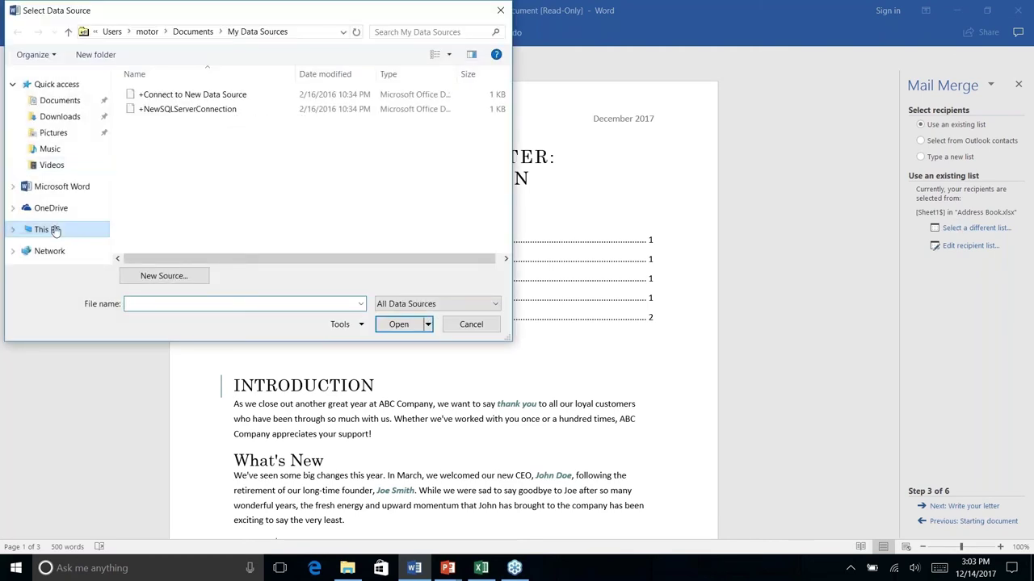
click(53, 100)
click(155, 125)
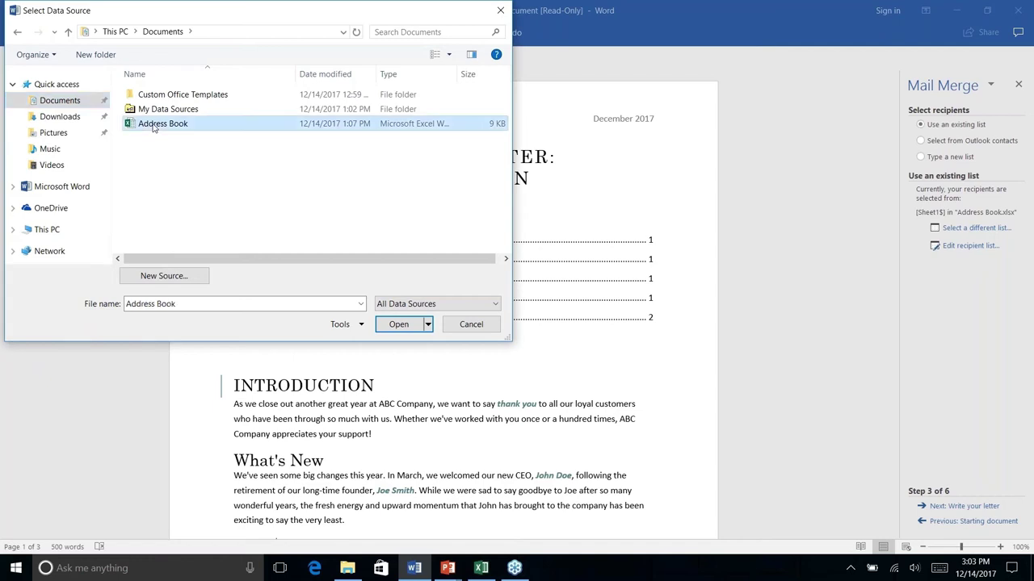
click(398, 324)
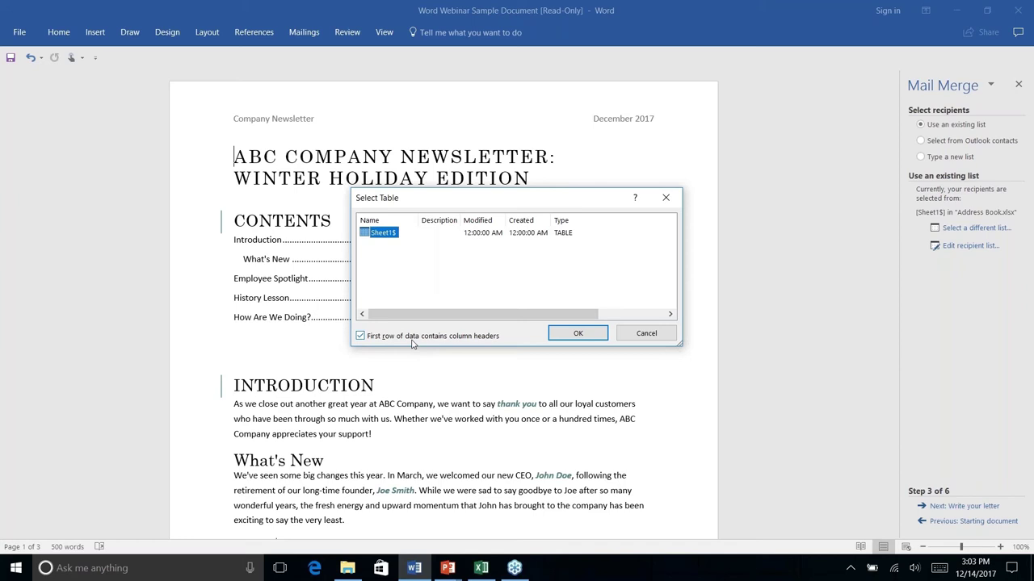
click(572, 336)
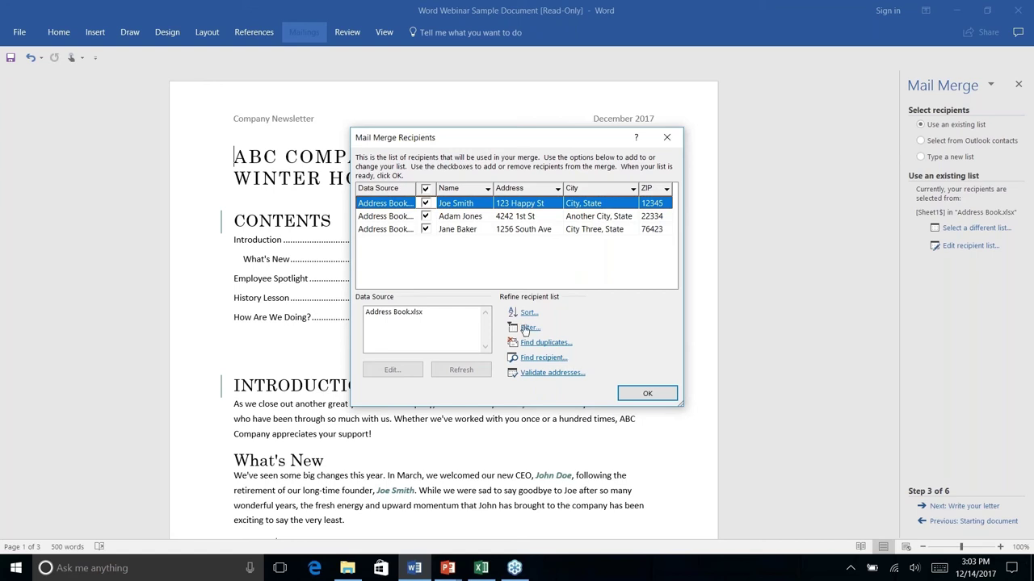
click(649, 395)
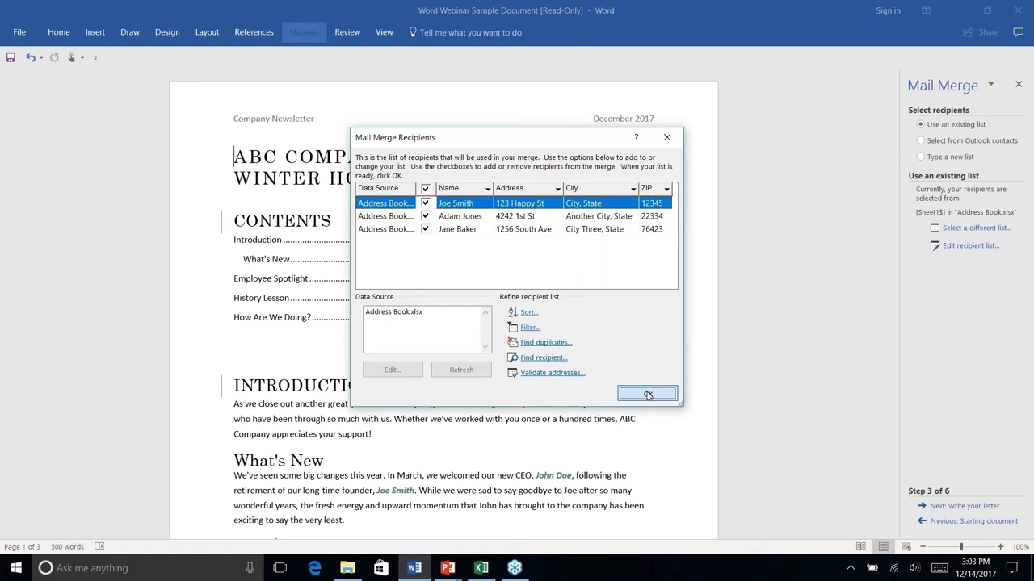
Step: Proceed to writing the letter and insert an address block before the title, keeping the selected recipient name format and the postal address
click(954, 507)
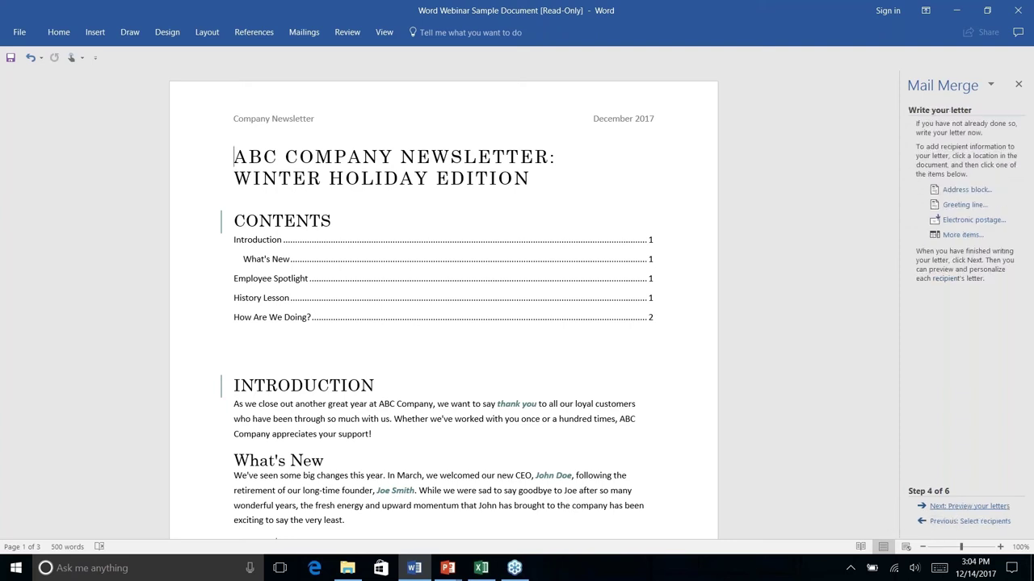
click(958, 191)
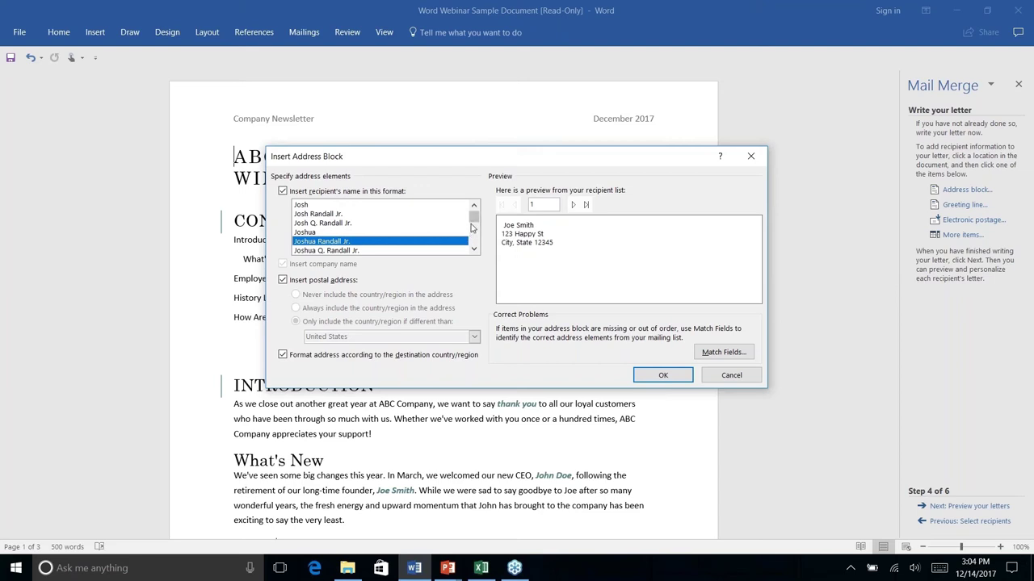
mouse_move(474, 217)
mouse_down()
mouse_move(473, 245)
mouse_move(473, 223)
mouse_up()
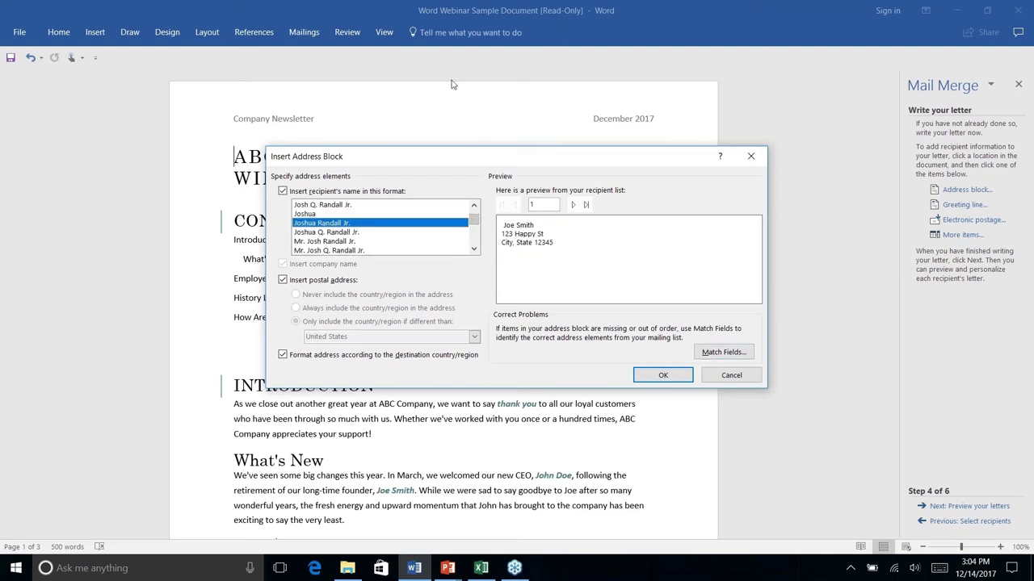
click(663, 376)
click(663, 376)
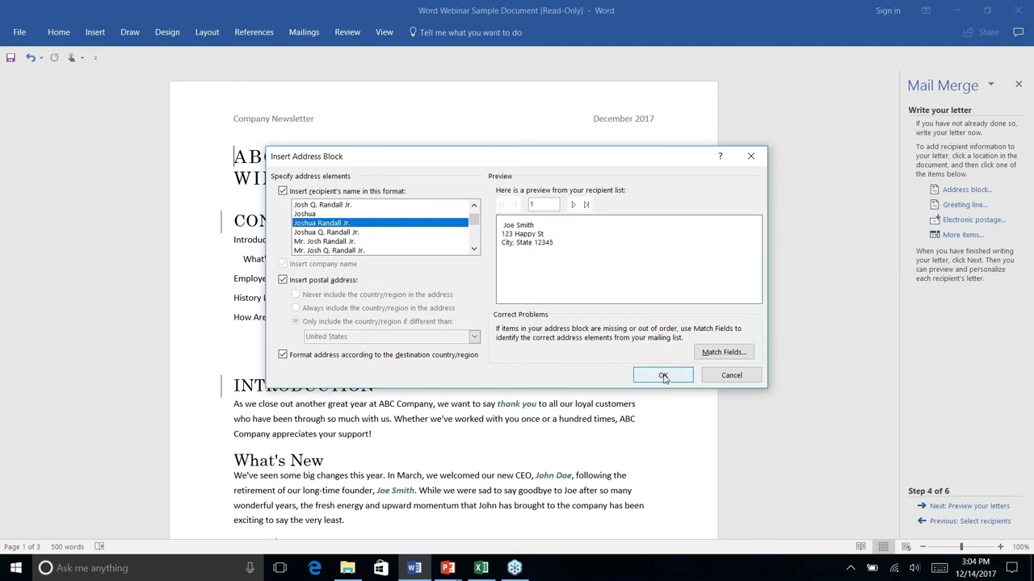
Step: Confirm the address block and move the newsletter title below it, leaving one blank line between them
click(663, 376)
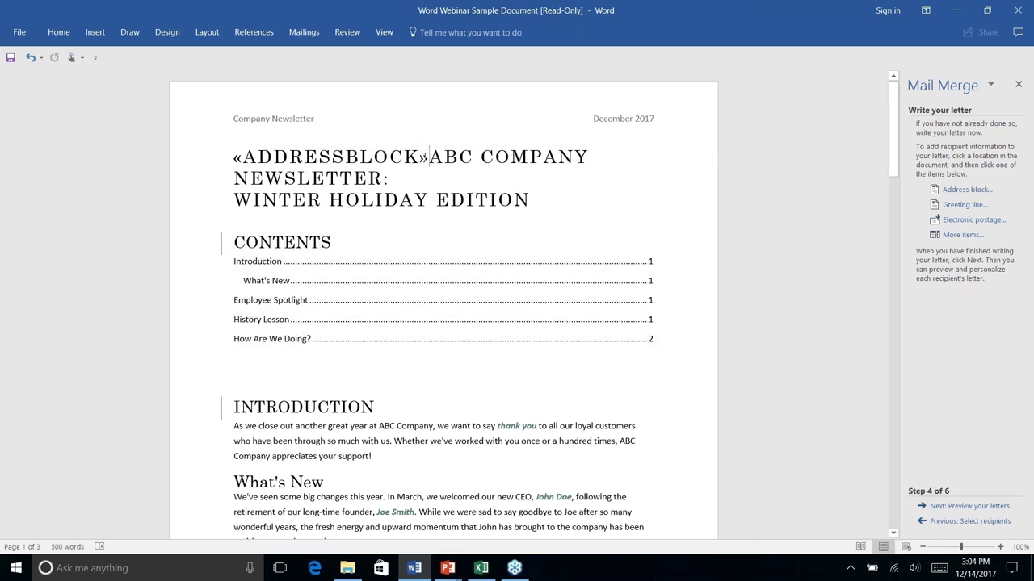
drag(424, 157, 233, 157)
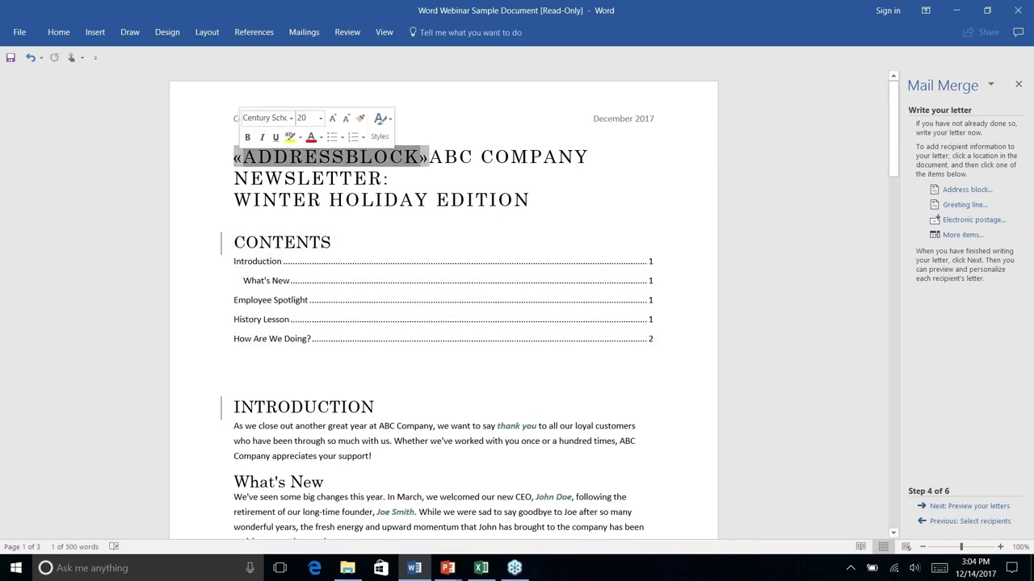
click(405, 157)
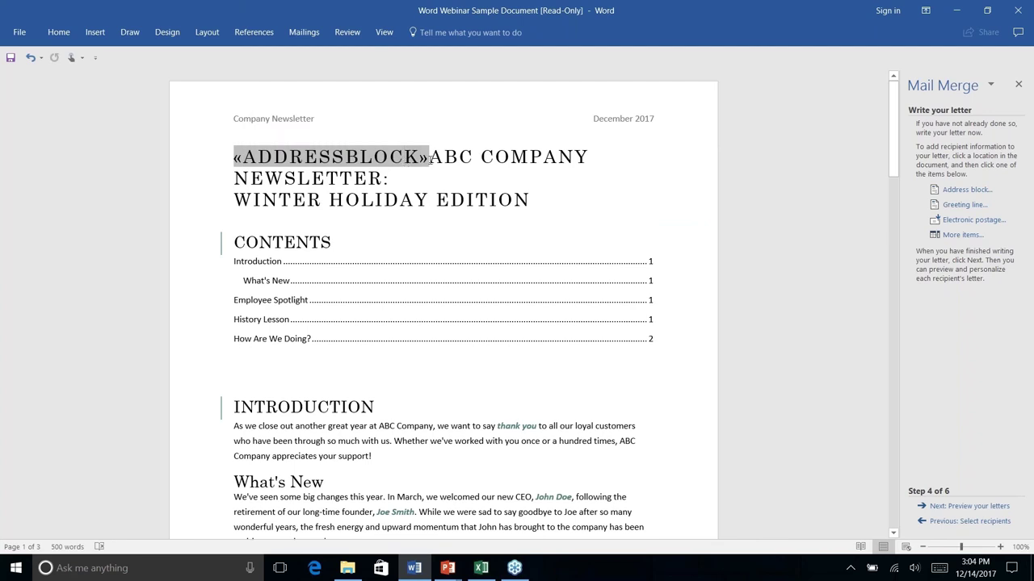
click(430, 157)
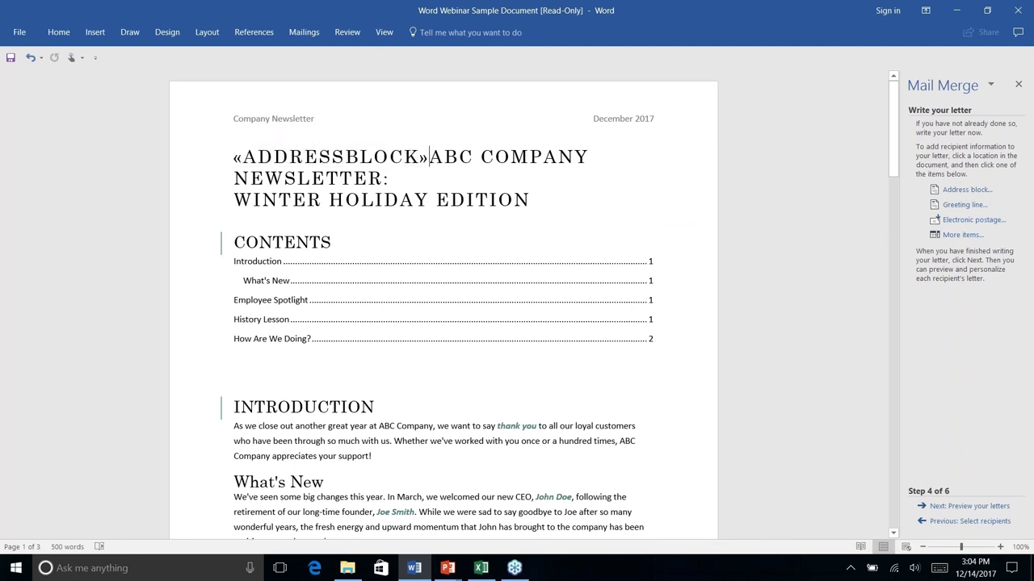
key(Return)
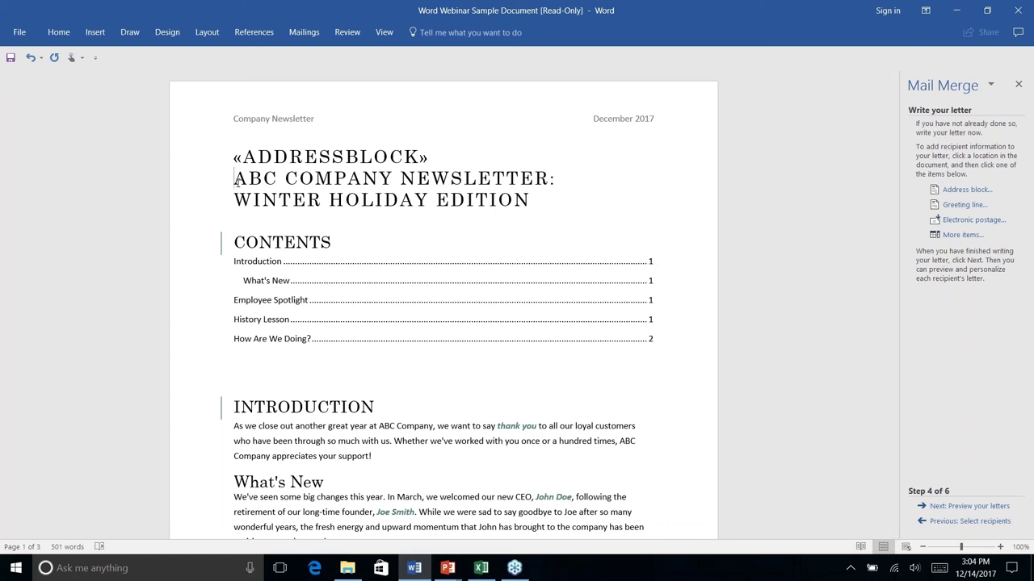
key(Return)
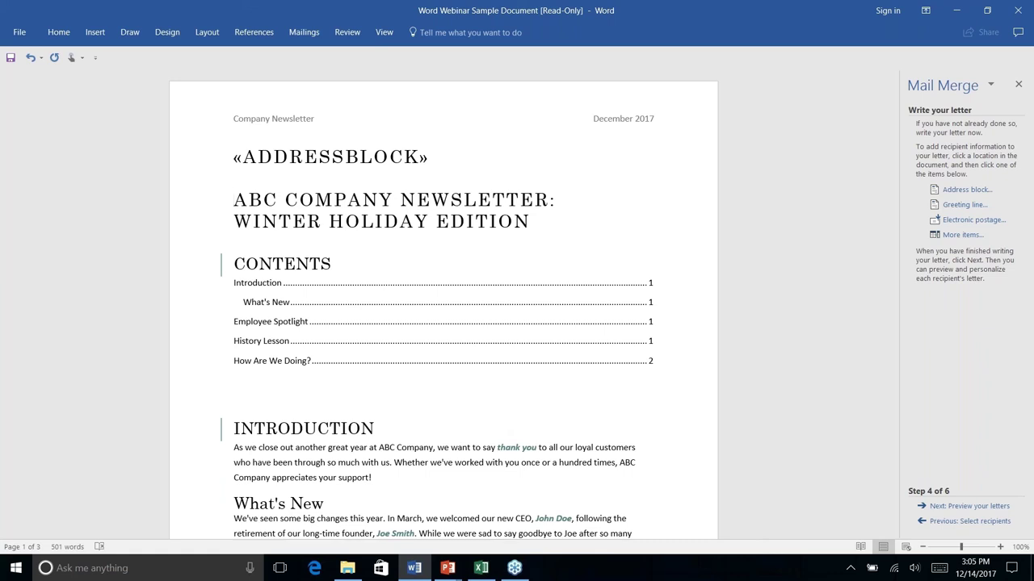
Step: Advance the merge wizard through the letter preview to the Complete the merge stage, and switch to the PowerPoint slide show
click(973, 506)
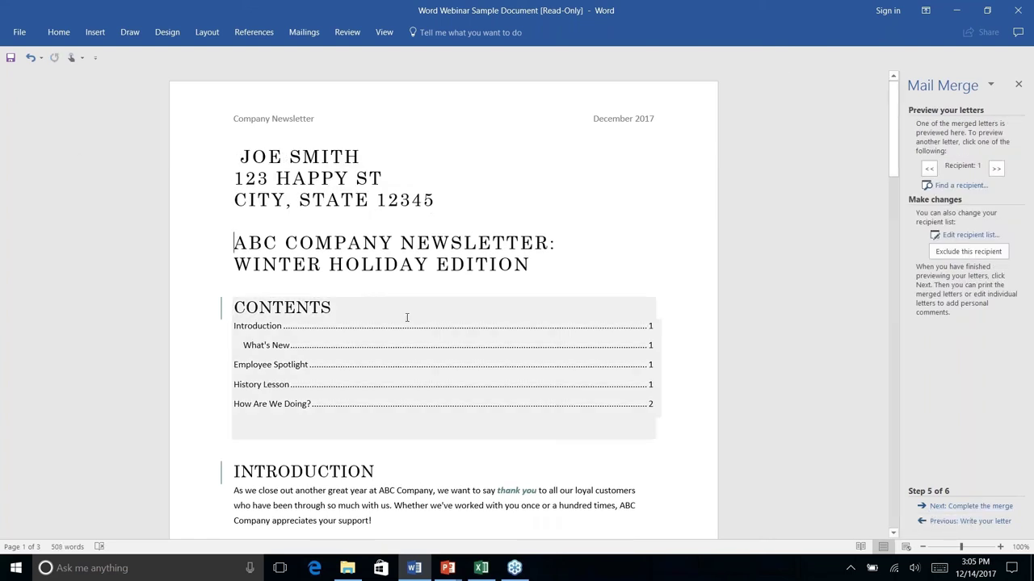
click(391, 180)
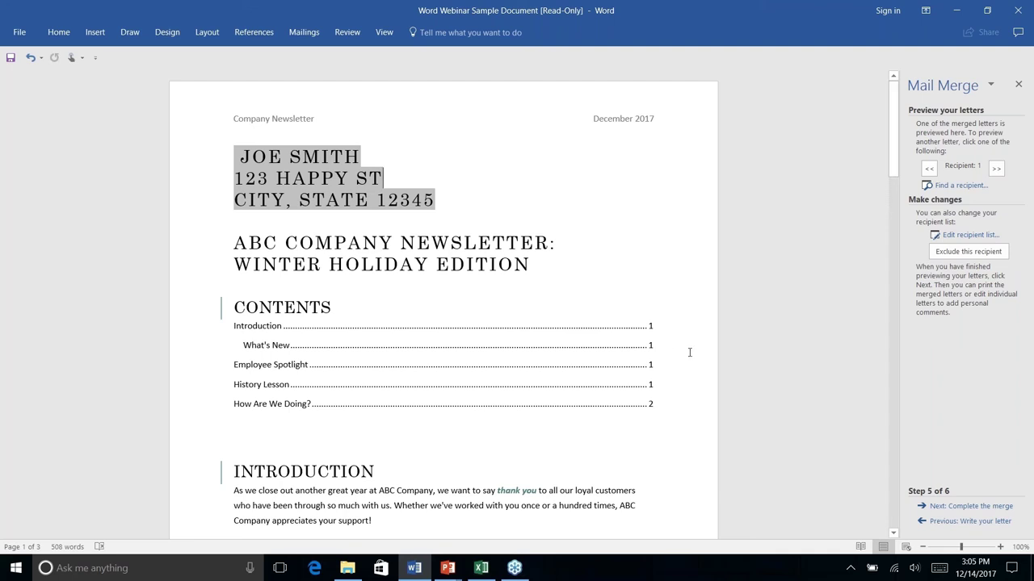
click(972, 506)
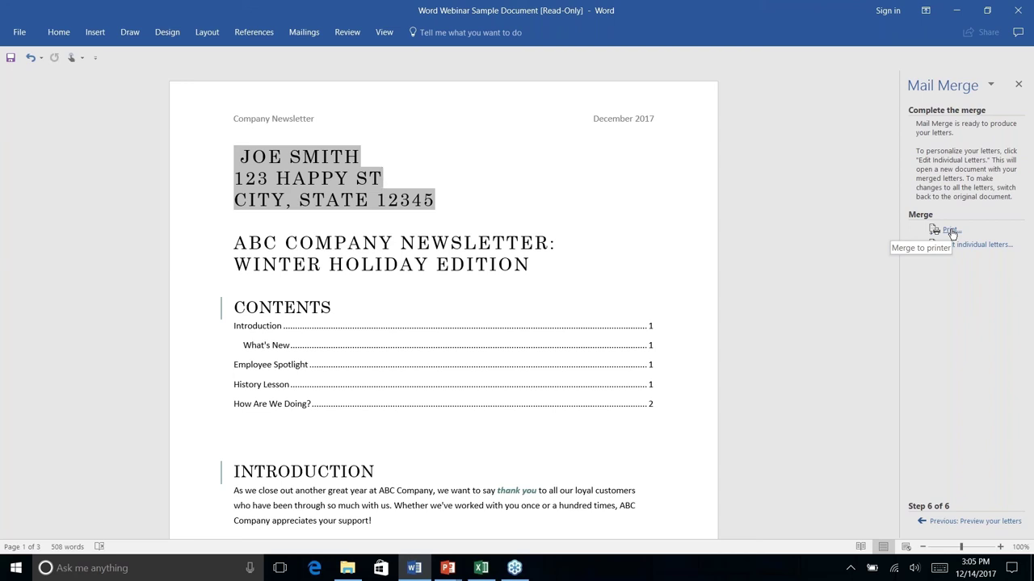
key(alt+Tab)
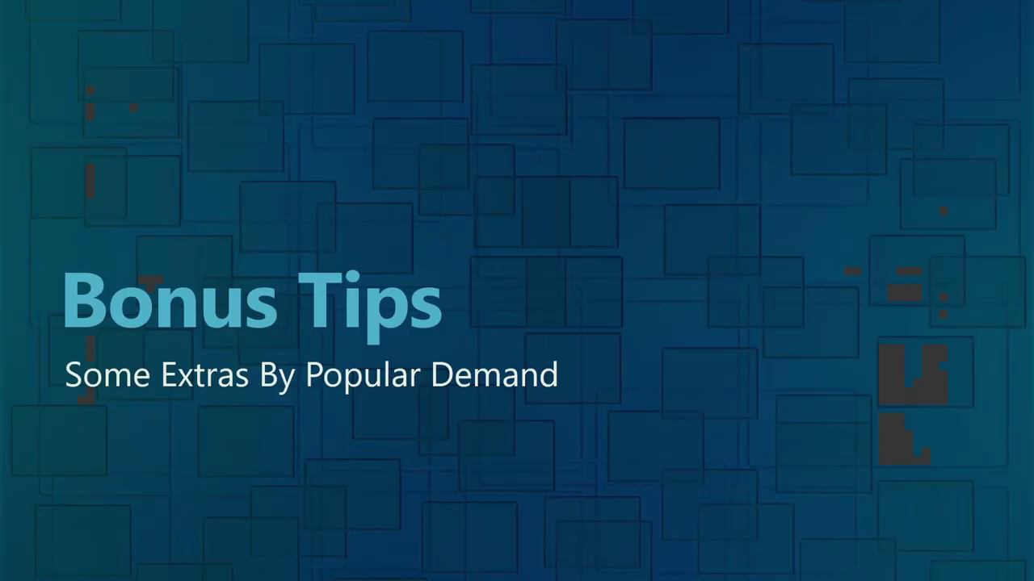